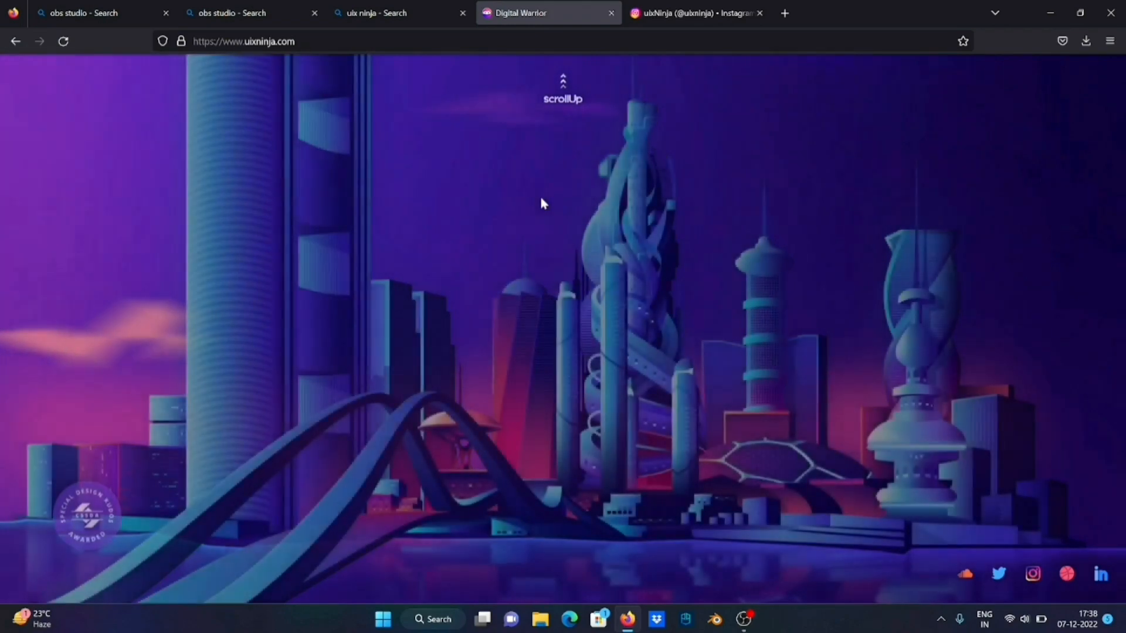
Examine the uixNinja portfolio site's city scene, Services, About and Submit sections, and close the site
{"action": "scroll", "coordinate": [542, 204], "scroll_direction": "up", "scroll_amount": 3}
{"action": "scroll", "coordinate": [542, 204], "scroll_direction": "up", "scroll_amount": 5}
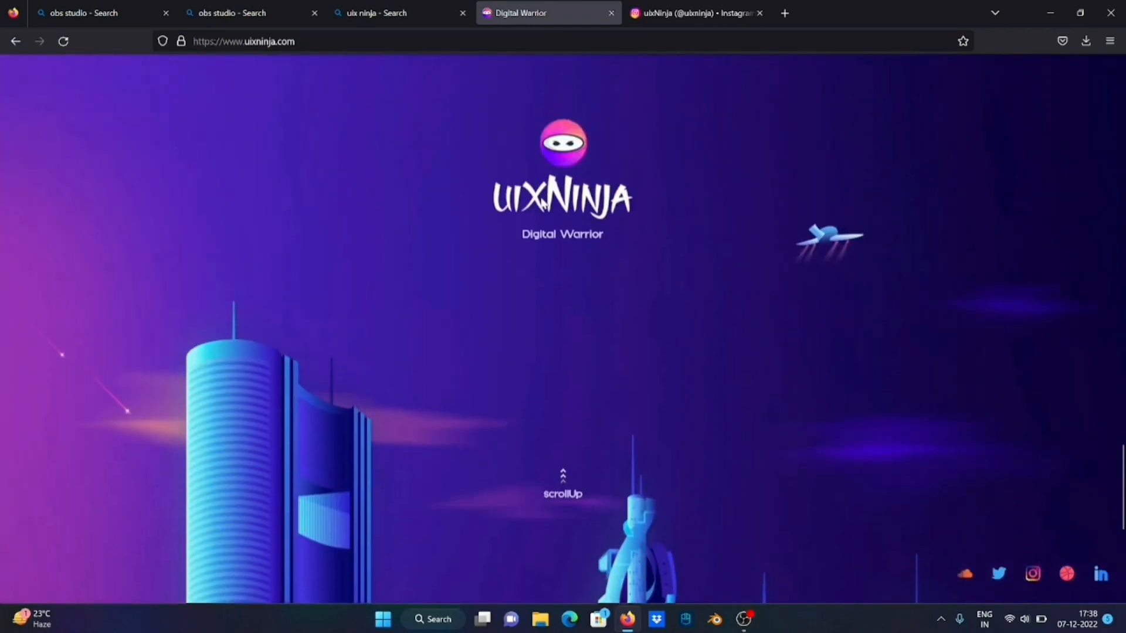
{"action": "scroll", "coordinate": [540, 199], "scroll_direction": "up", "scroll_amount": 5}
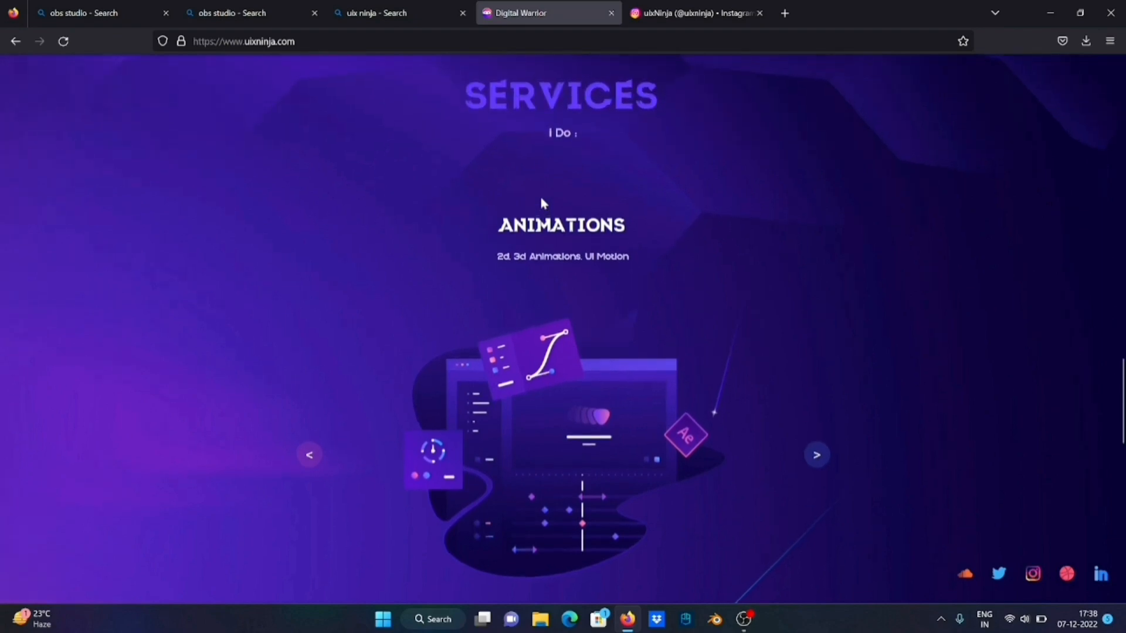
{"action": "scroll", "coordinate": [542, 202], "scroll_direction": "up", "scroll_amount": 4}
{"action": "scroll", "coordinate": [542, 204], "scroll_direction": "up", "scroll_amount": 5}
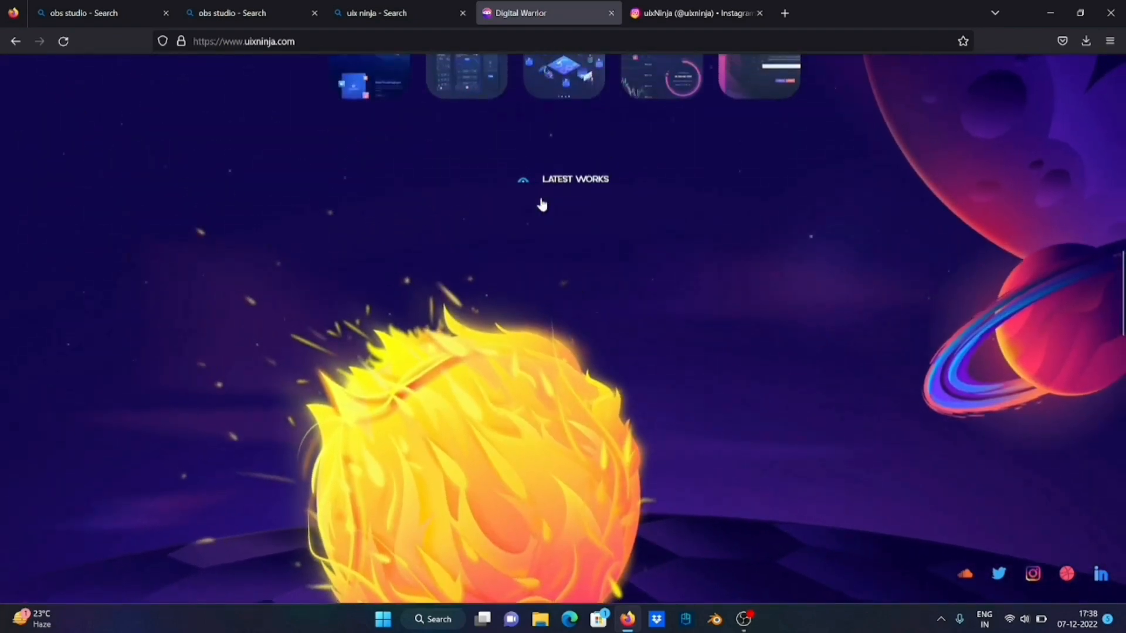
{"action": "scroll", "coordinate": [543, 203], "scroll_direction": "up", "scroll_amount": 5}
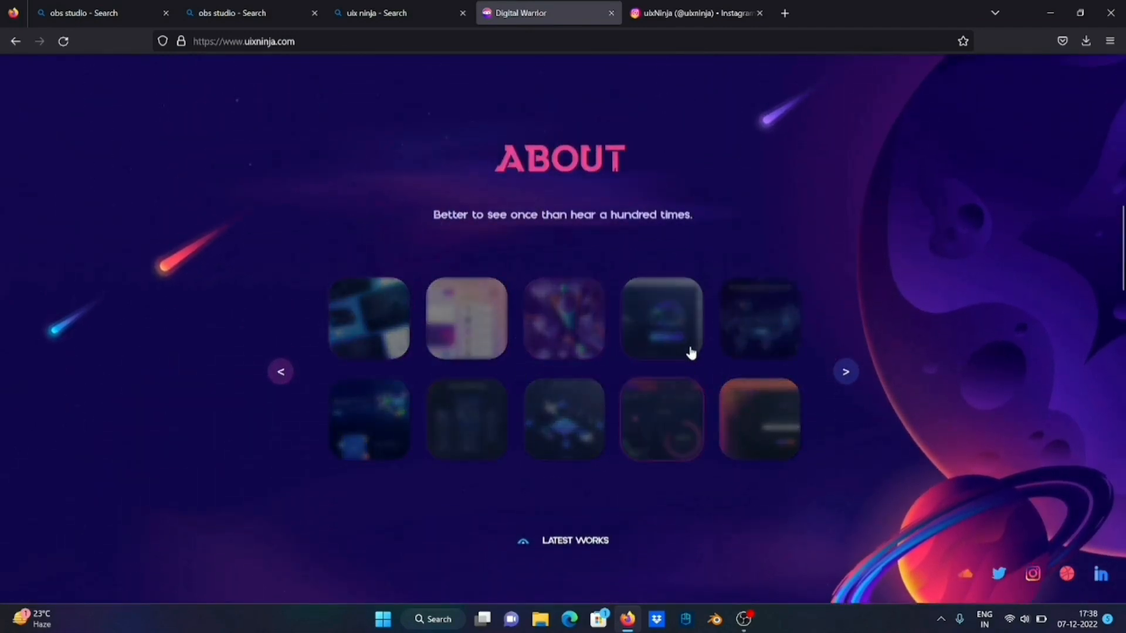
{"action": "scroll", "coordinate": [737, 219], "scroll_direction": "down", "scroll_amount": 3}
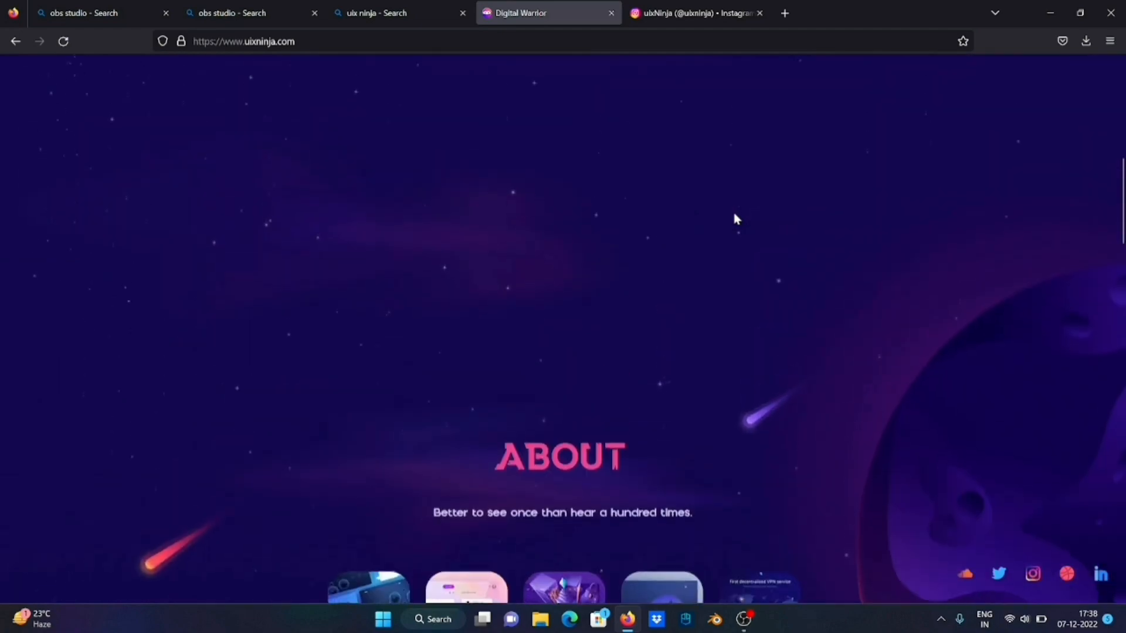
{"action": "scroll", "coordinate": [735, 213], "scroll_direction": "up", "scroll_amount": 2}
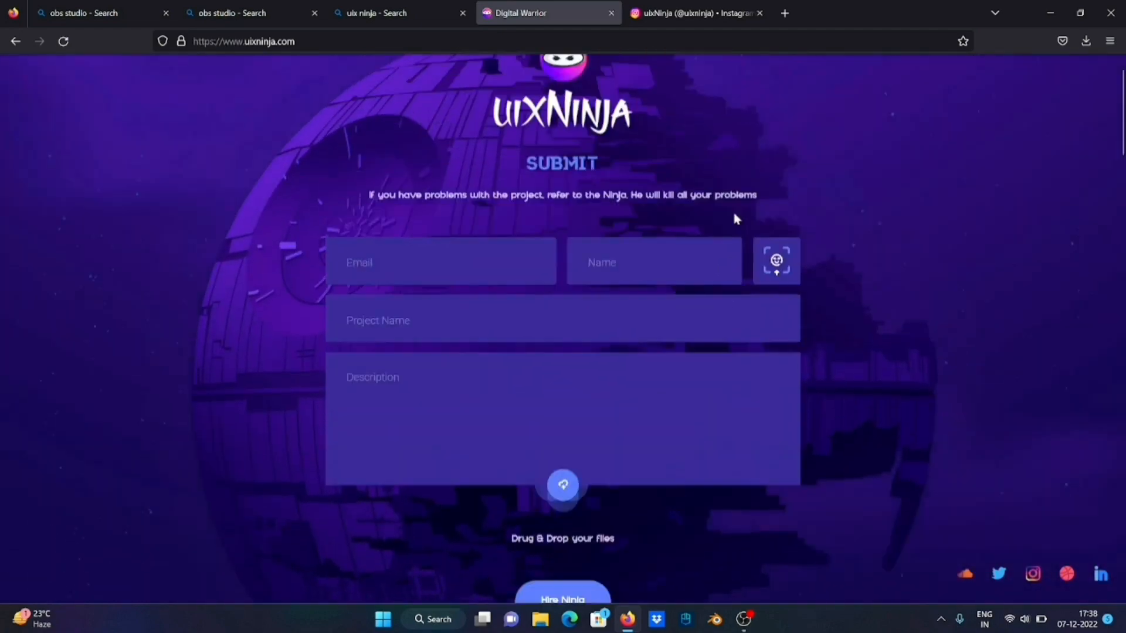
{"action": "scroll", "coordinate": [735, 214], "scroll_direction": "up", "scroll_amount": 3}
{"action": "scroll", "coordinate": [737, 219], "scroll_direction": "down", "scroll_amount": 5}
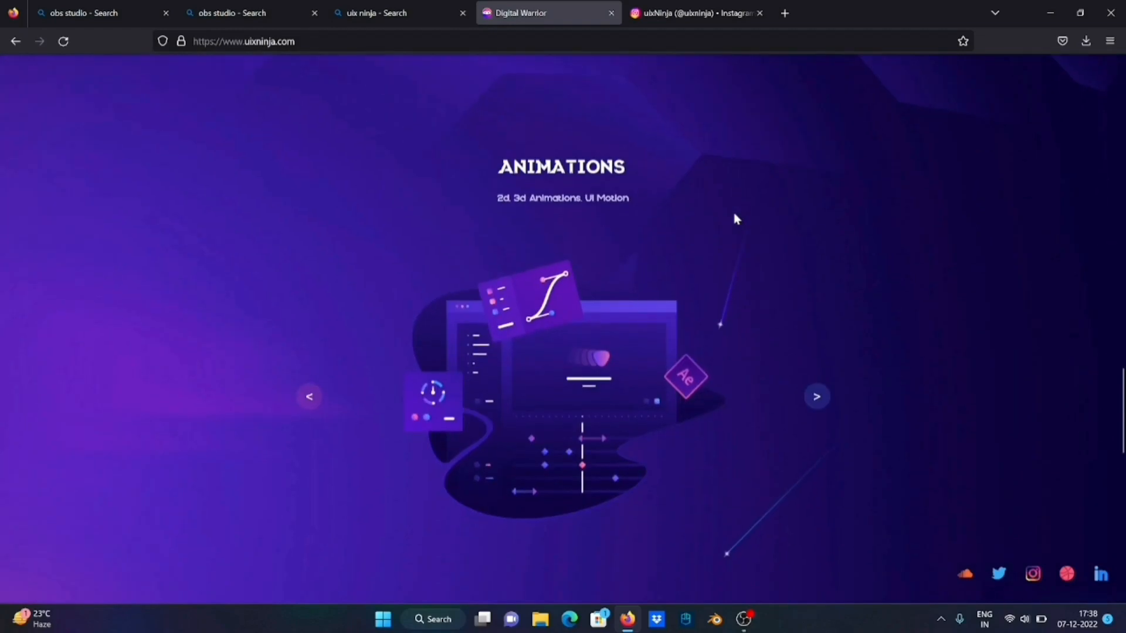
{"action": "scroll", "coordinate": [736, 218], "scroll_direction": "down", "scroll_amount": 4}
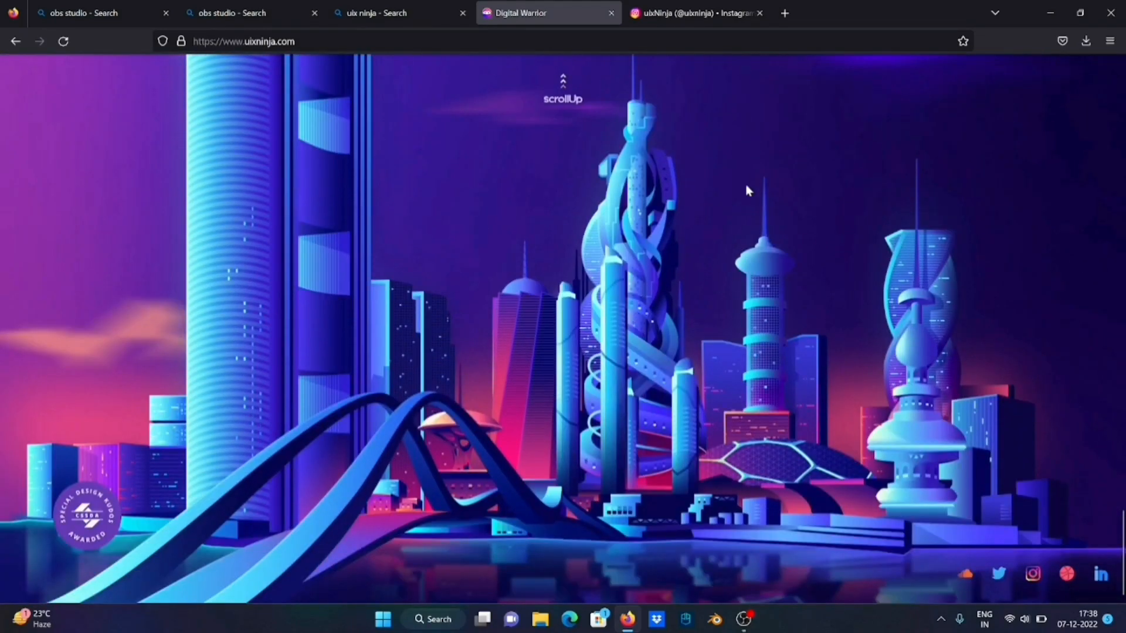
{"action": "left_click", "coordinate": [611, 13]}
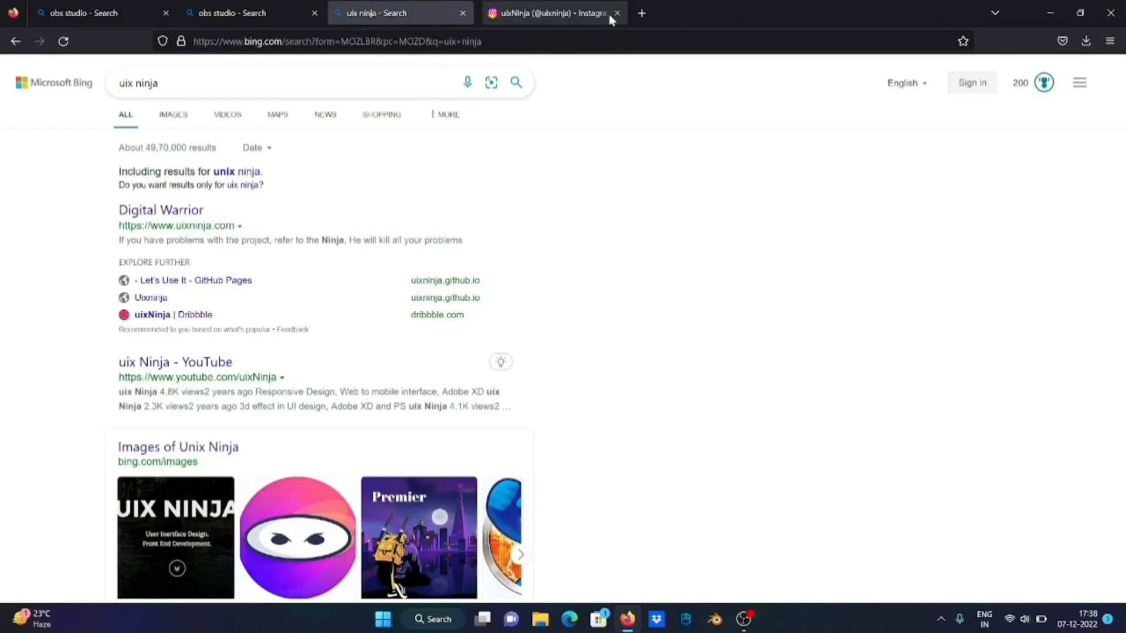
Browse the uixninja Instagram posts and view the dark dashboard design with the astronaut illustration
{"action": "left_click", "coordinate": [562, 15]}
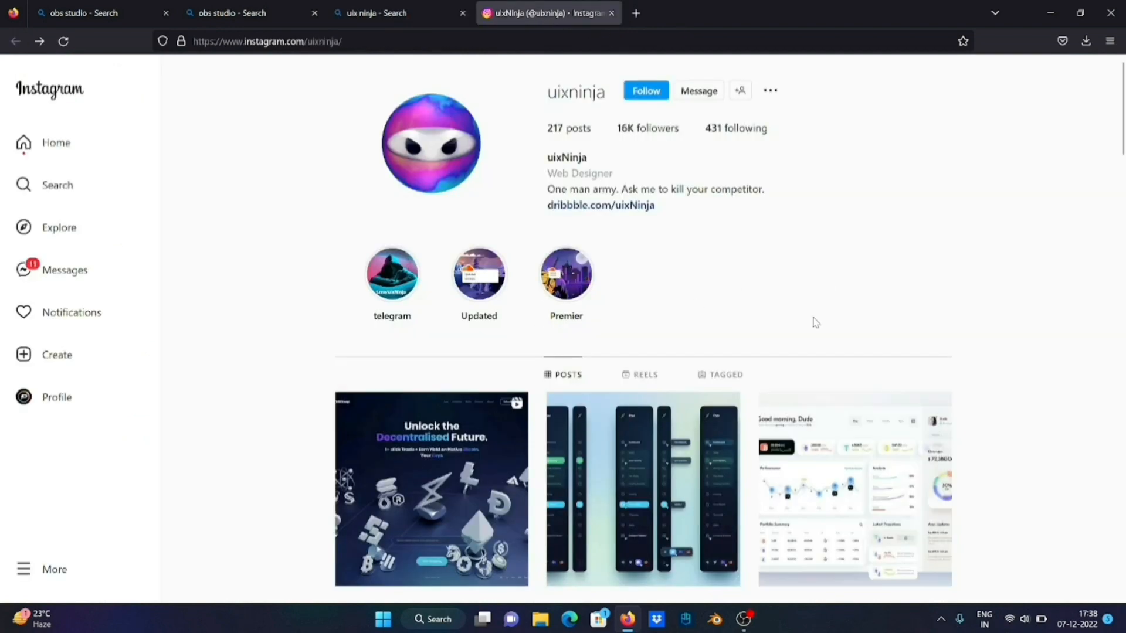
{"action": "scroll", "coordinate": [816, 322], "scroll_direction": "down", "scroll_amount": 7}
{"action": "scroll", "coordinate": [814, 323], "scroll_direction": "down", "scroll_amount": 5}
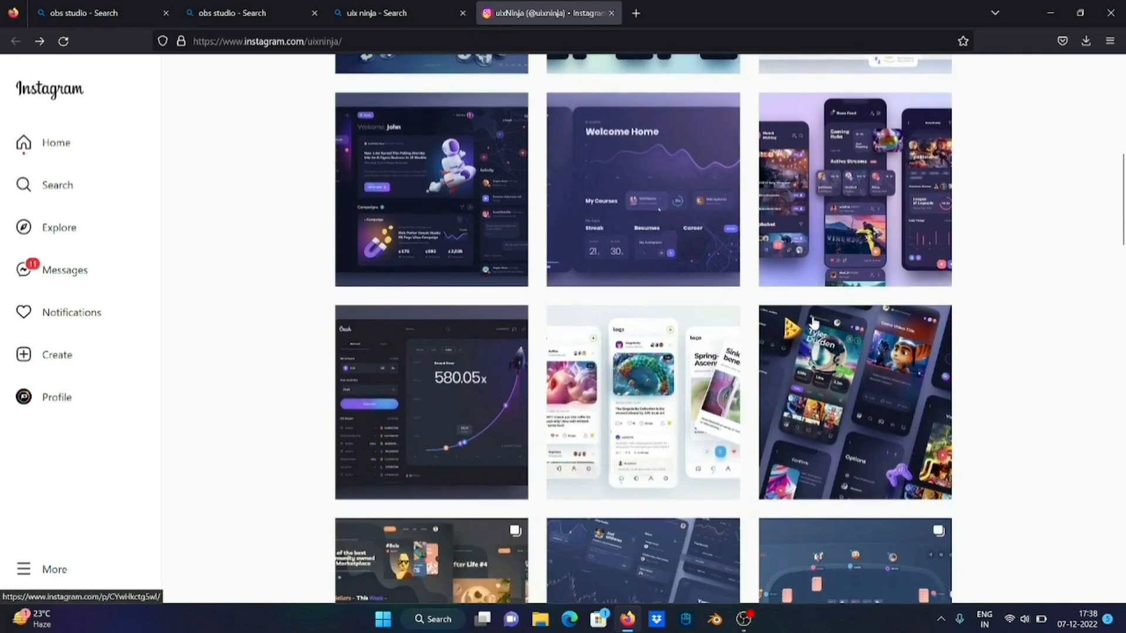
{"action": "scroll", "coordinate": [814, 322], "scroll_direction": "up", "scroll_amount": 7}
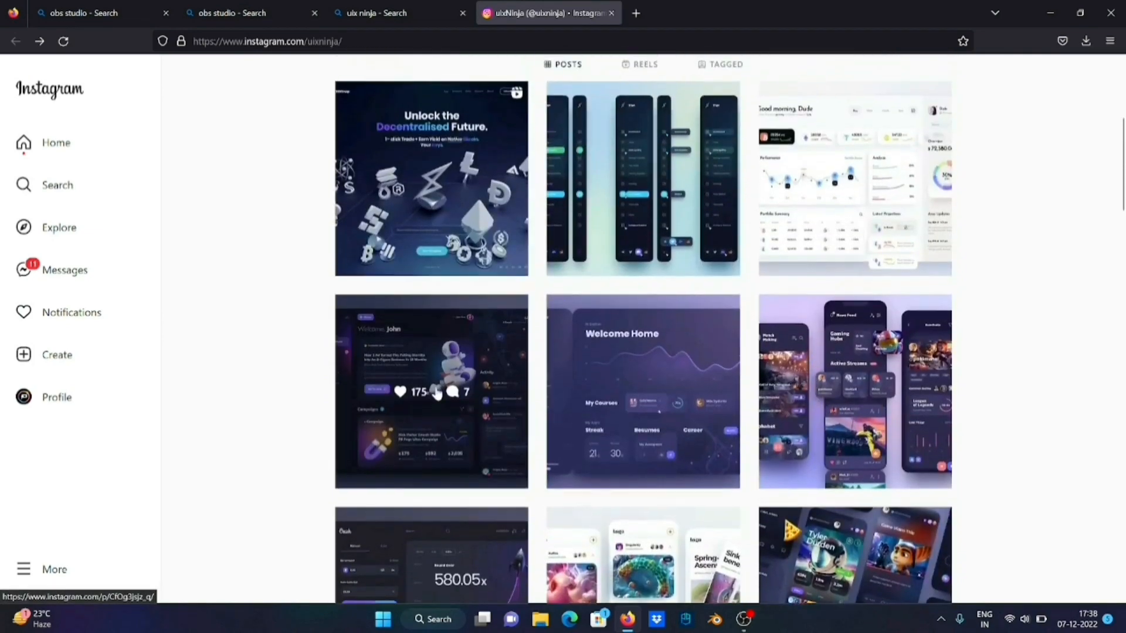
{"action": "left_click", "coordinate": [456, 355]}
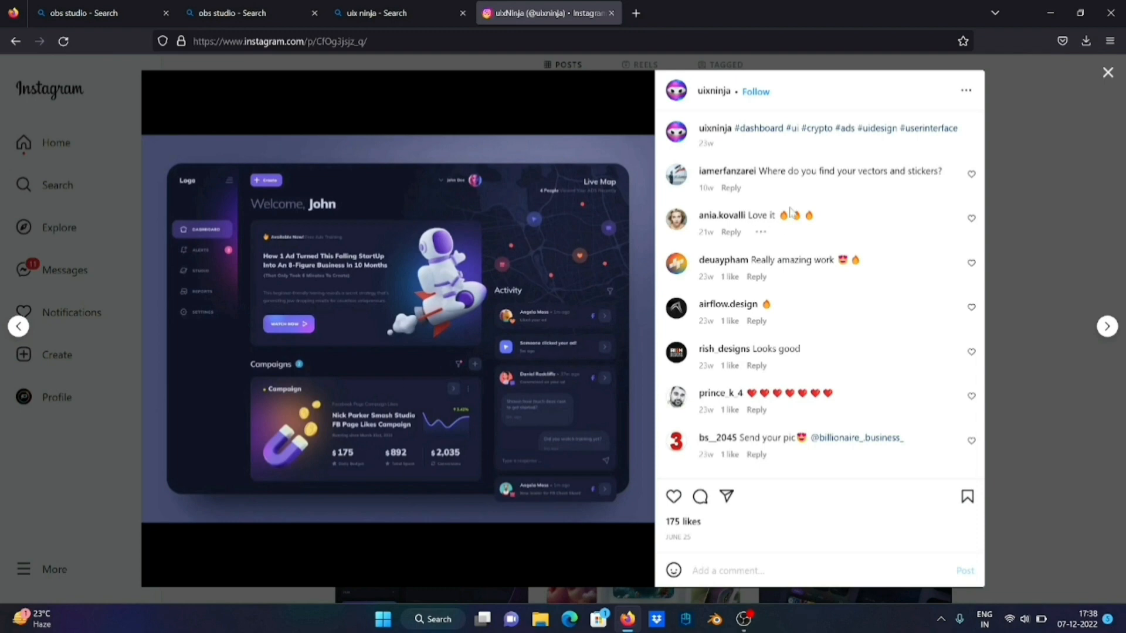
{"action": "left_click", "coordinate": [1107, 73]}
{"action": "left_click", "coordinate": [883, 173]}
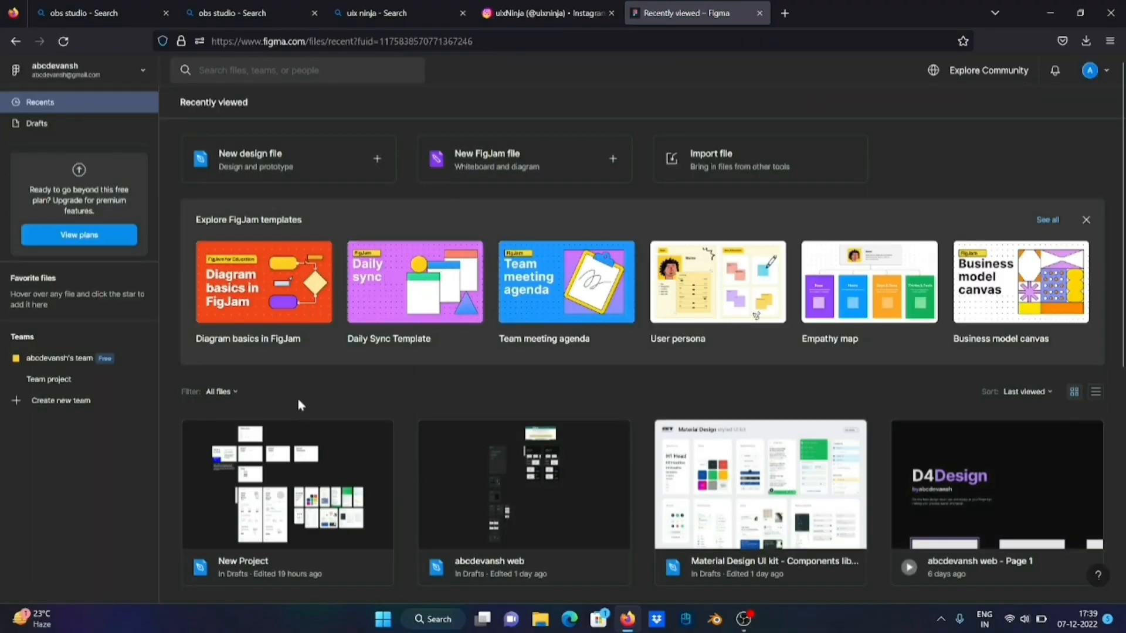
Create a new Figma design file and name it Dashboard
{"action": "left_click", "coordinate": [295, 168]}
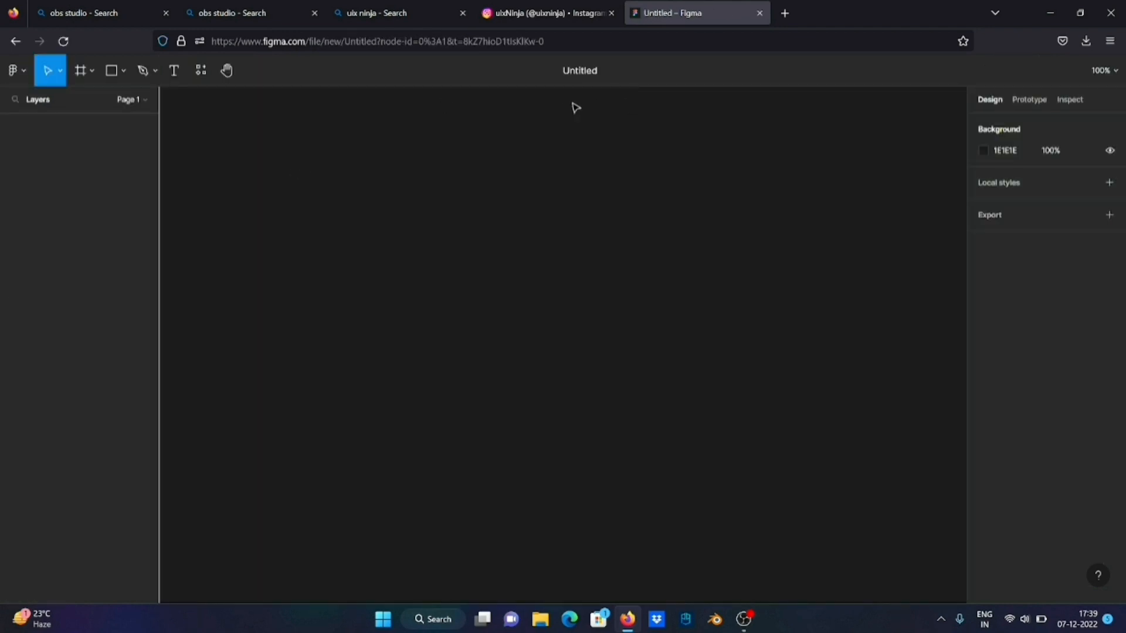
{"action": "left_click", "coordinate": [585, 71]}
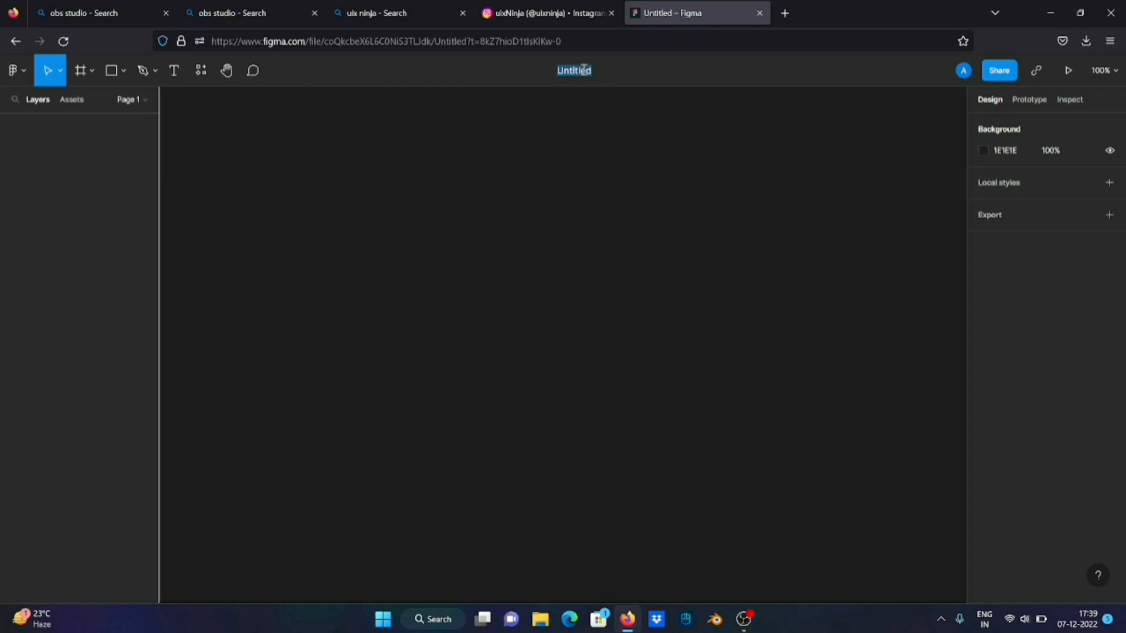
{"action": "type", "text": "Dashboard"}
{"action": "key", "text": "Return"}
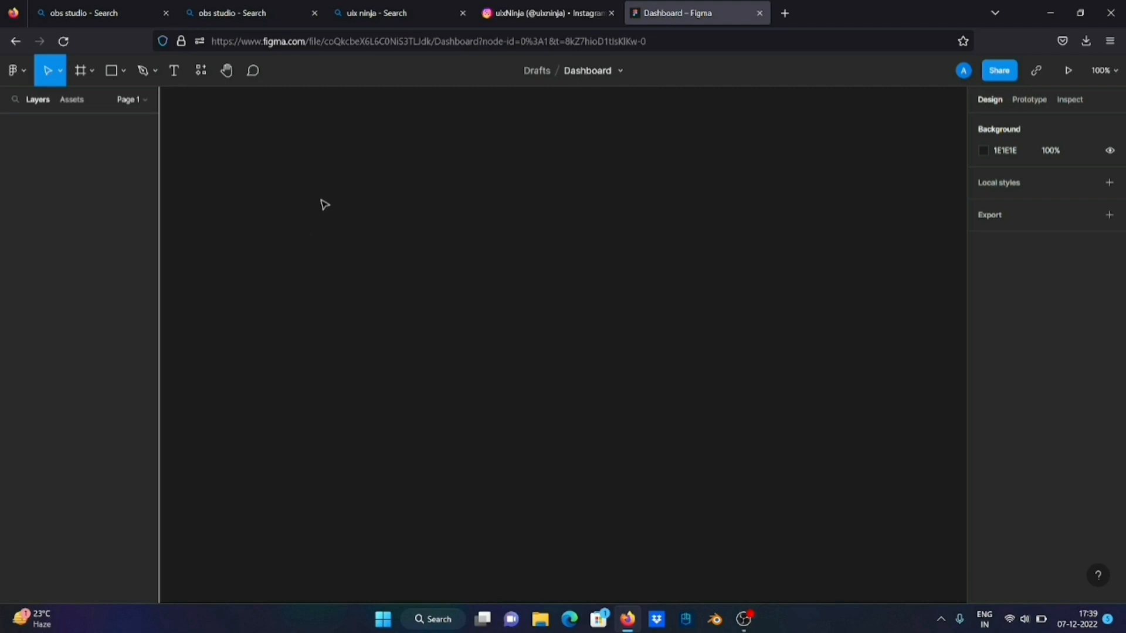
Add a frame to the empty canvas using the MacBook Air desktop preset, 1280 × 832
{"action": "left_click", "coordinate": [81, 70]}
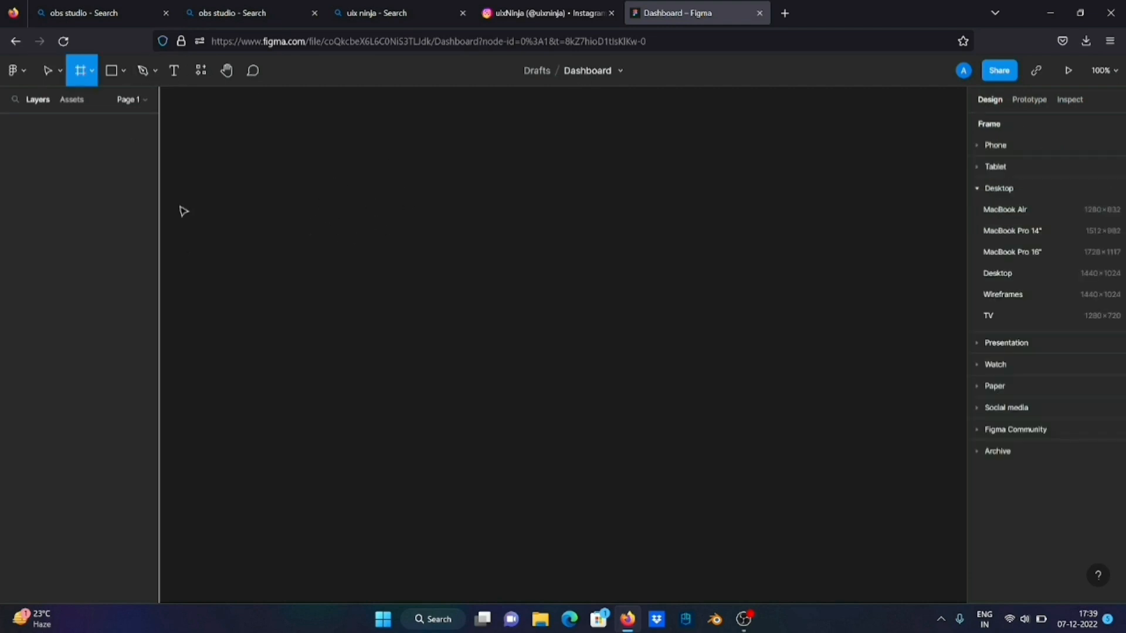
{"action": "left_click", "coordinate": [1003, 144]}
{"action": "left_click", "coordinate": [998, 145]}
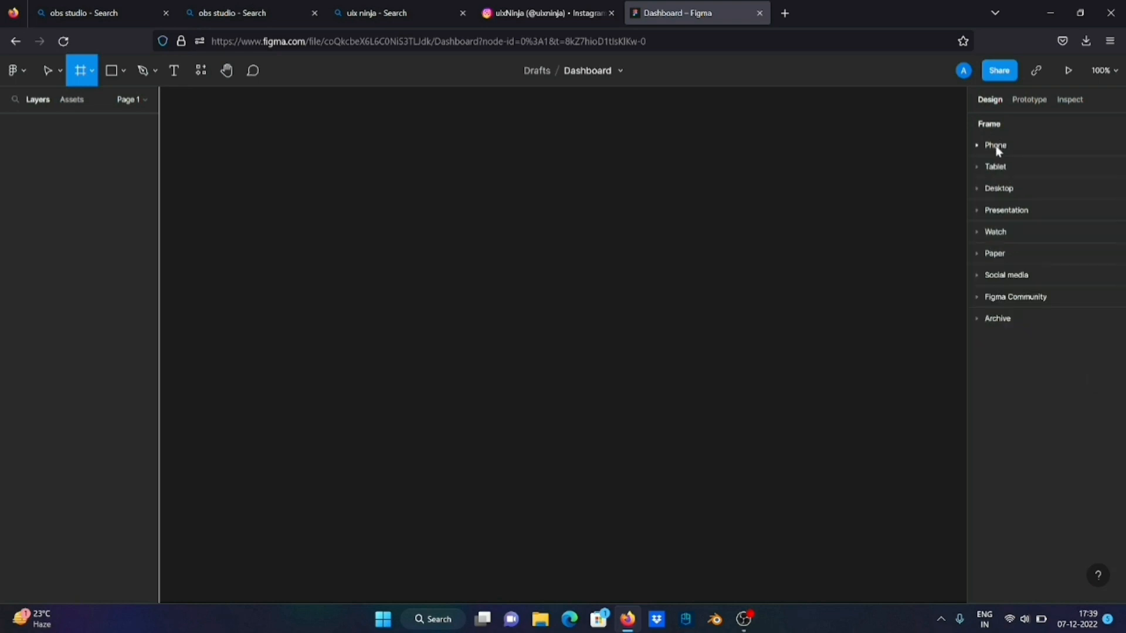
{"action": "left_click", "coordinate": [996, 165]}
{"action": "left_click", "coordinate": [996, 166]}
{"action": "left_click", "coordinate": [991, 189]}
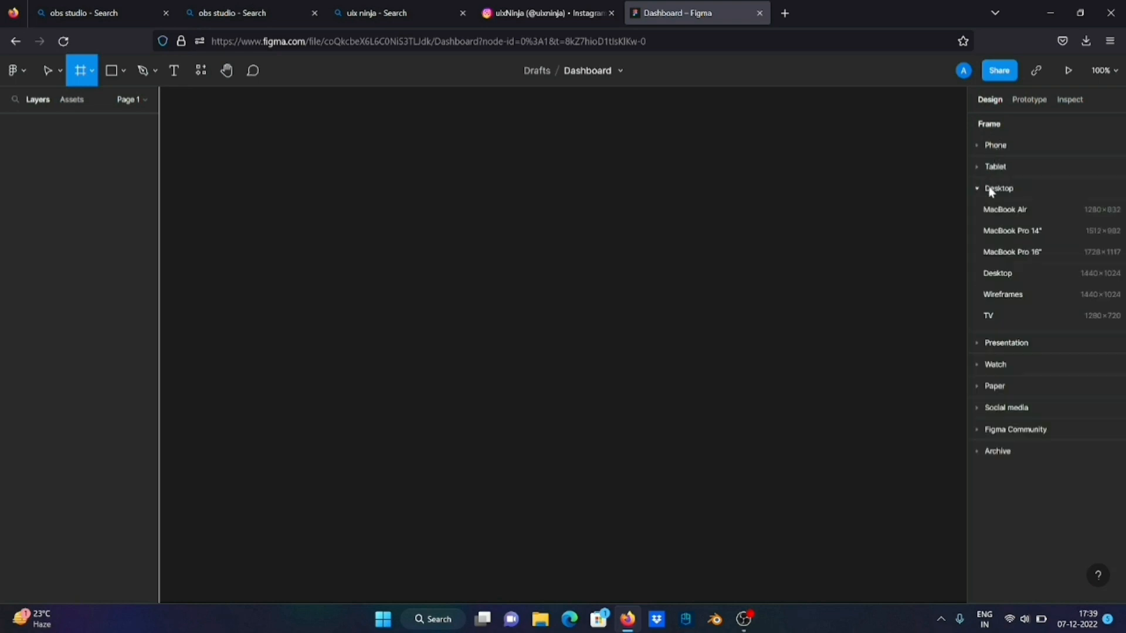
{"action": "left_click", "coordinate": [991, 191]}
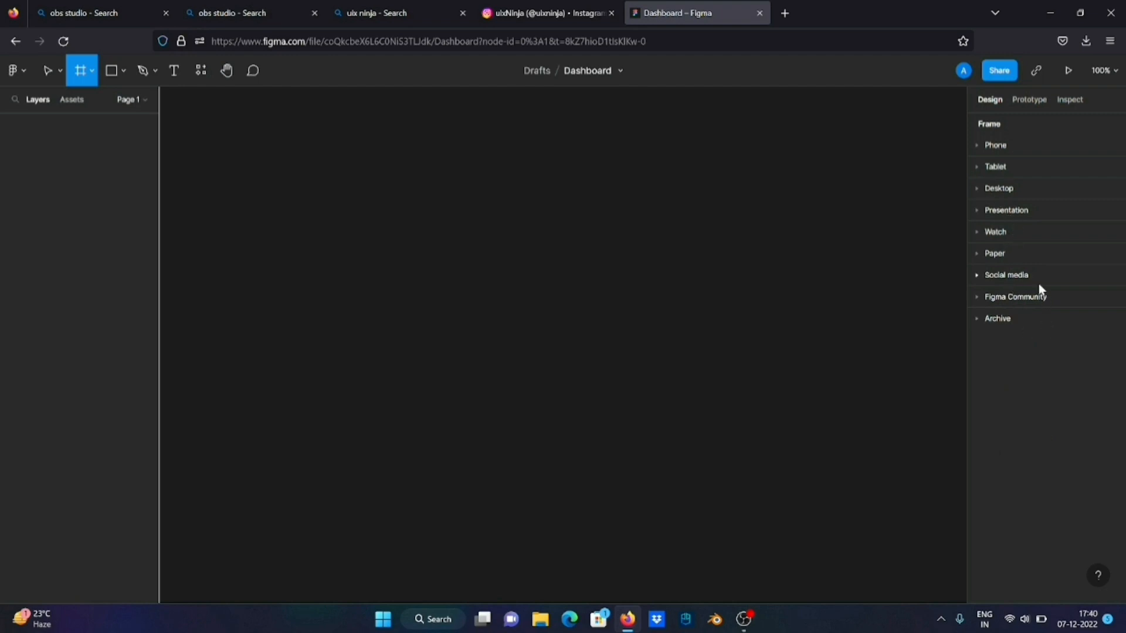
{"action": "left_click", "coordinate": [1005, 189]}
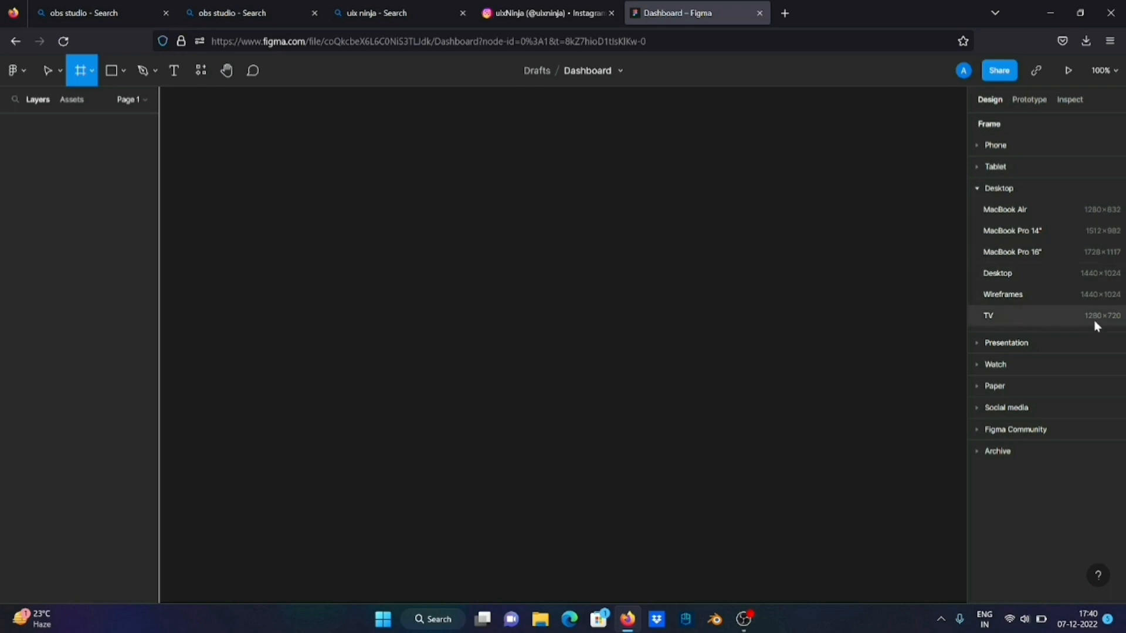
{"action": "left_click", "coordinate": [1098, 215]}
{"action": "scroll", "coordinate": [767, 339], "scroll_direction": "down", "scroll_amount": 5}
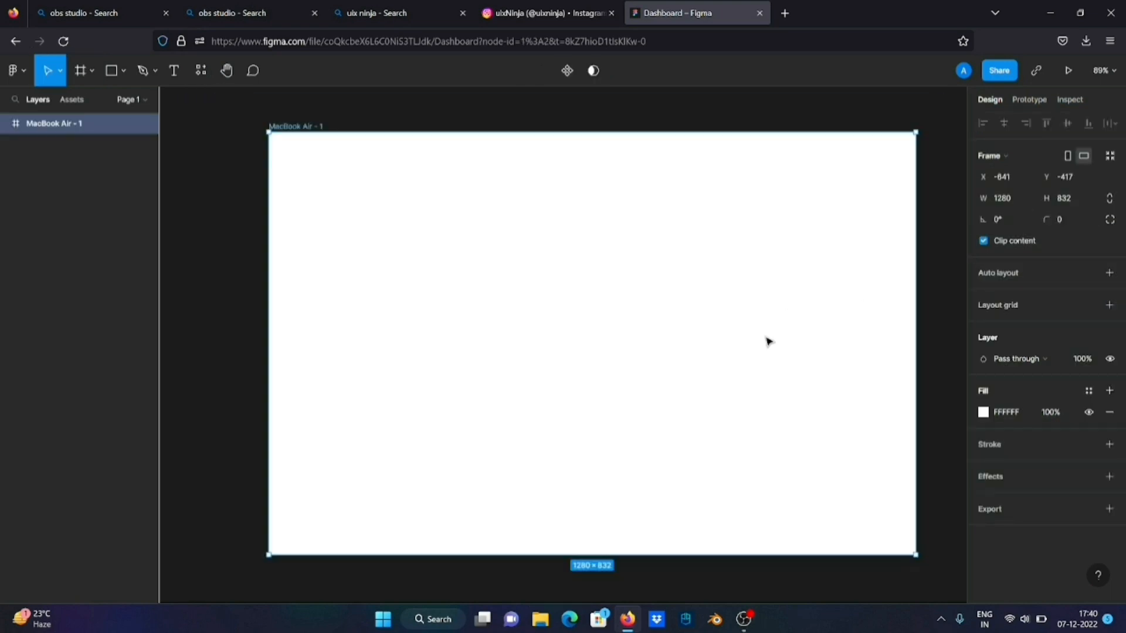
Draw a narrow vertical rectangle about 45 × 818 just left of the MacBook Air frame and extend its top edge to the frame's top
{"action": "key", "text": "shift+2"}
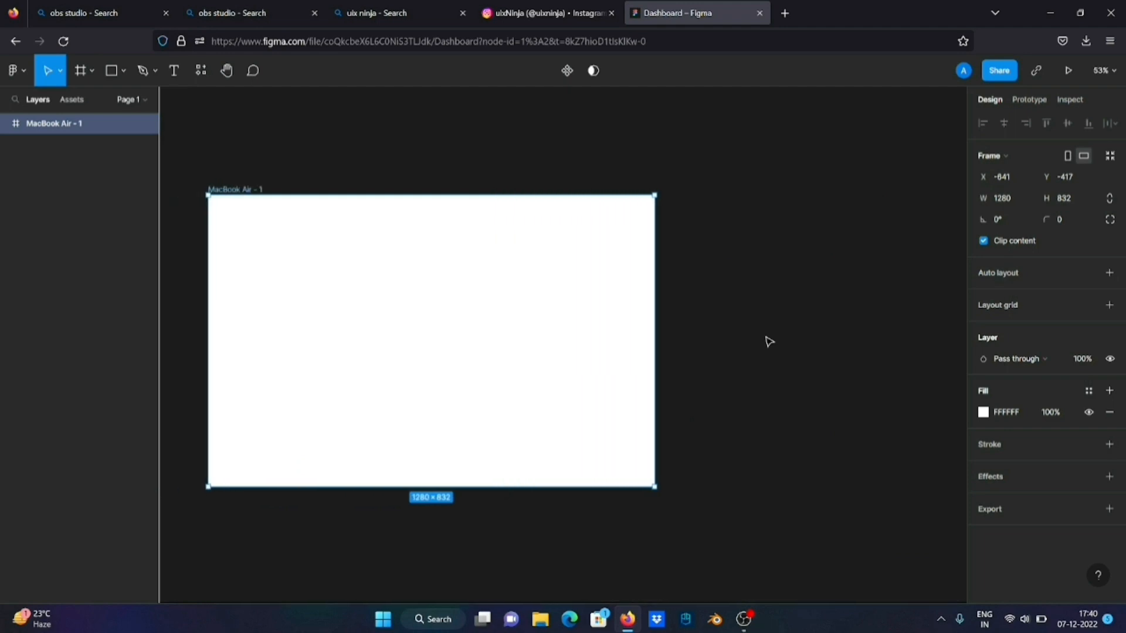
{"action": "scroll", "coordinate": [768, 342], "scroll_direction": "left", "scroll_amount": 1}
{"action": "scroll", "coordinate": [769, 342], "scroll_direction": "up", "scroll_amount": 2}
{"action": "scroll", "coordinate": [769, 342], "scroll_direction": "left", "scroll_amount": 3}
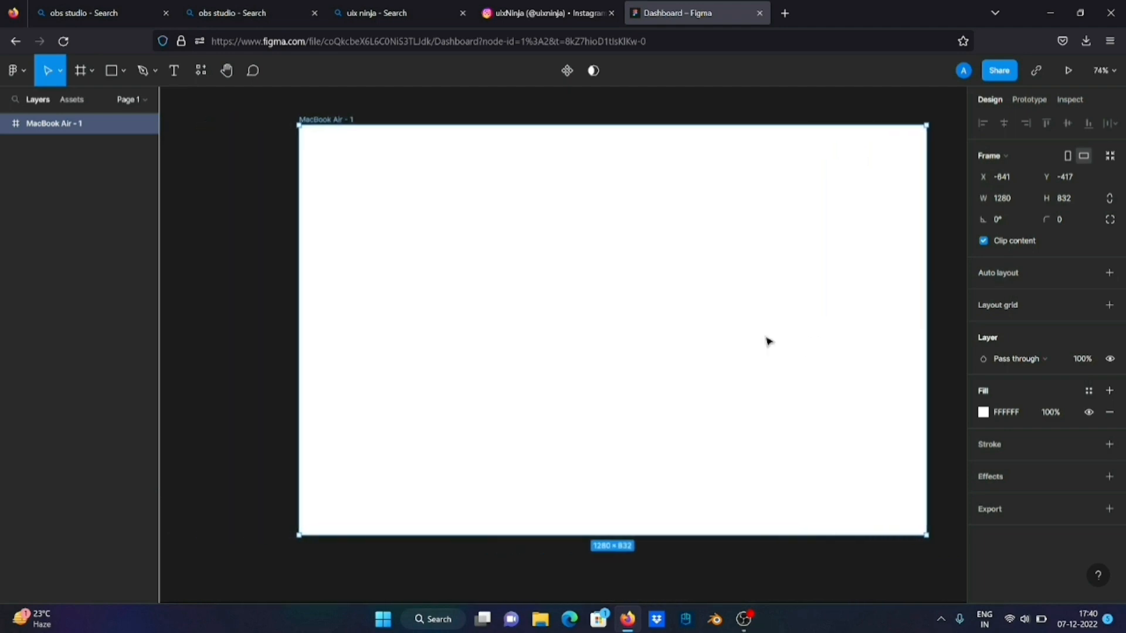
{"action": "scroll", "coordinate": [769, 342], "scroll_direction": "down", "scroll_amount": 1}
{"action": "scroll", "coordinate": [767, 341], "scroll_direction": "right", "scroll_amount": 2}
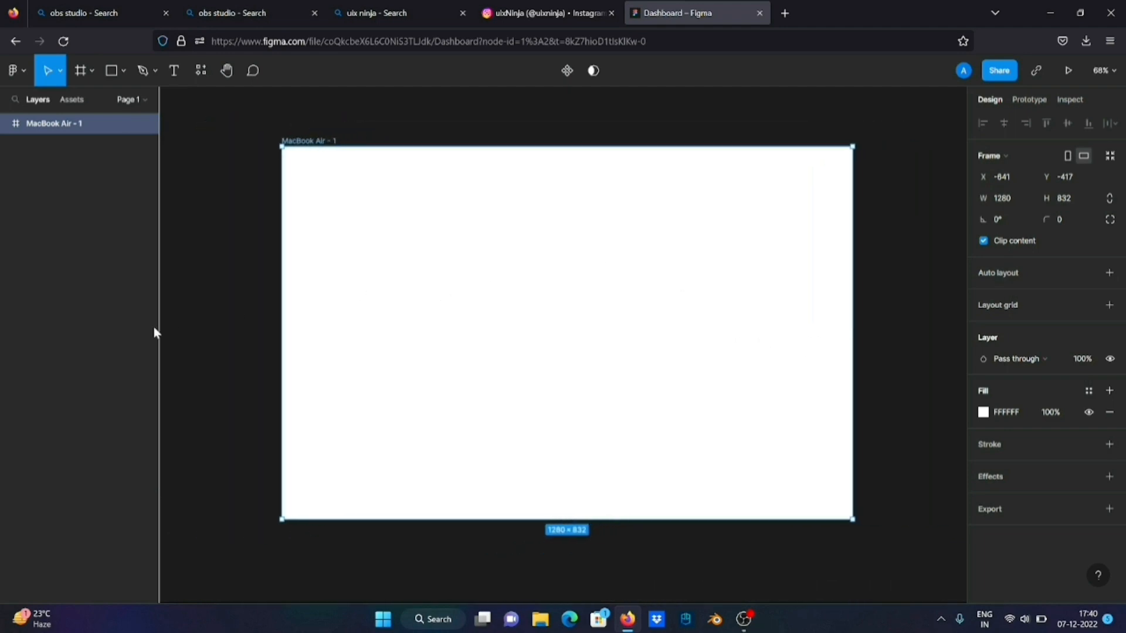
{"action": "left_click", "coordinate": [223, 315]}
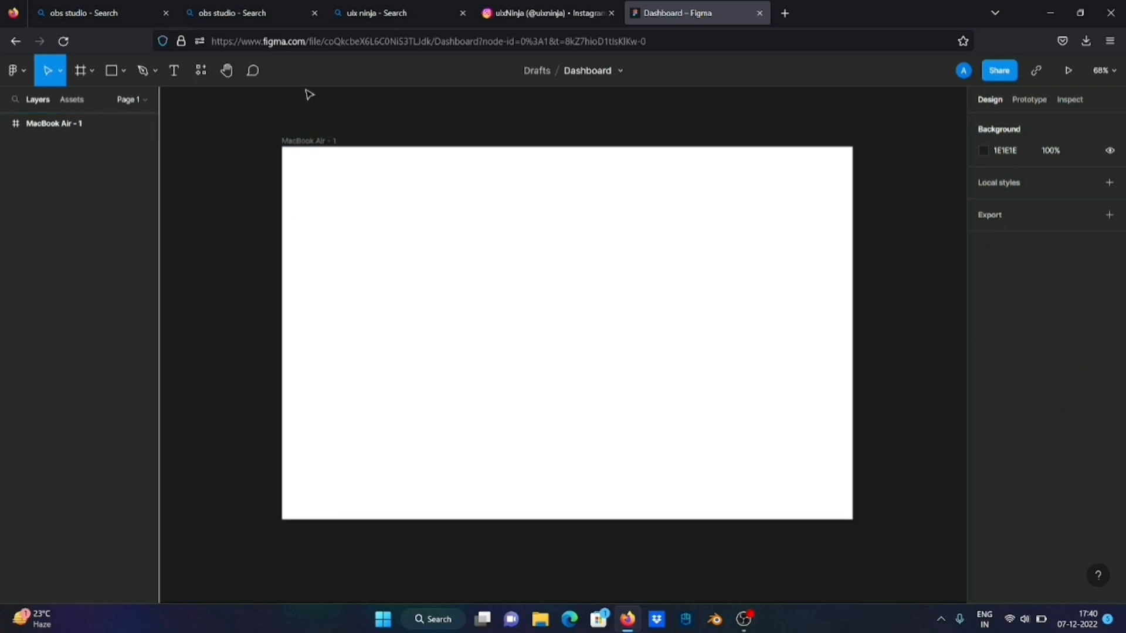
{"action": "left_click", "coordinate": [114, 71]}
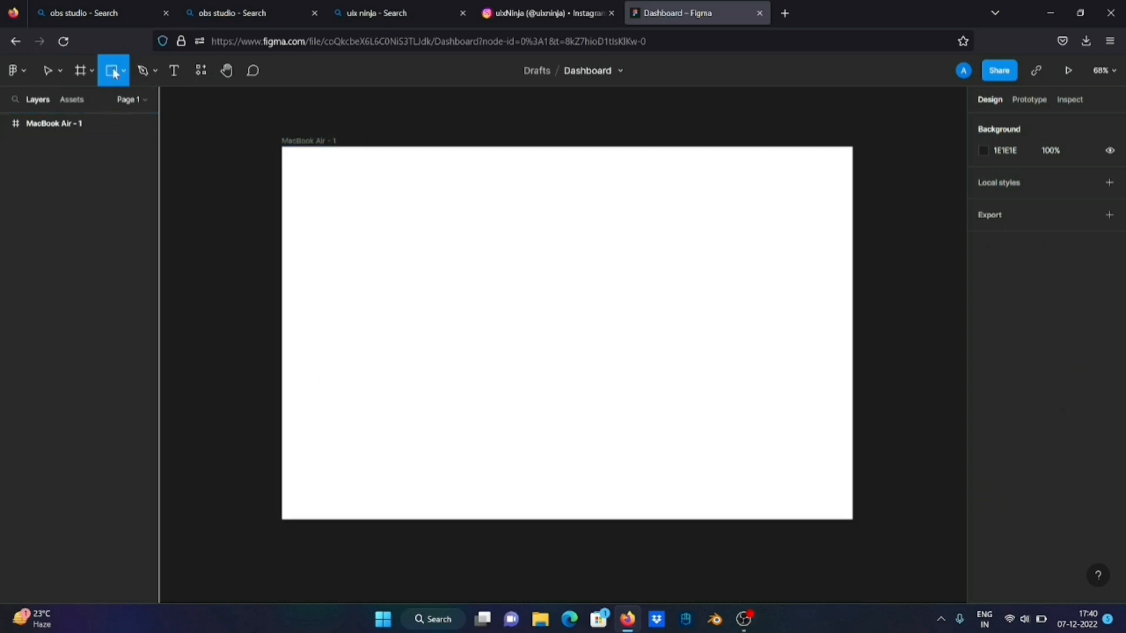
{"action": "left_click_drag", "start_coordinate": [240, 152], "coordinate": [247, 520]}
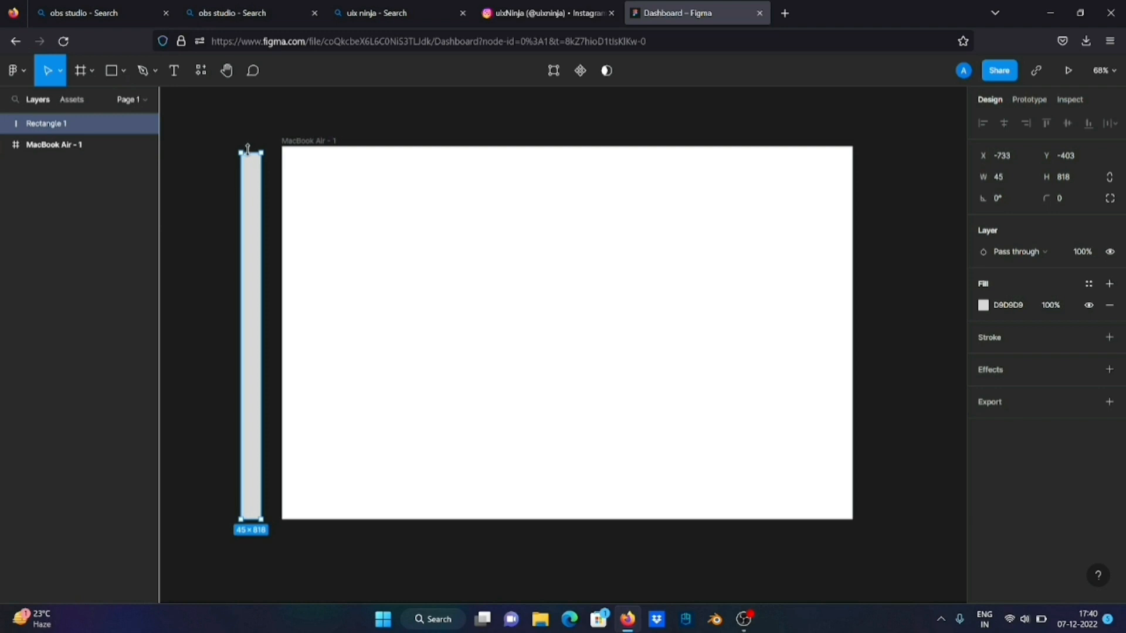
{"action": "mouse_move", "coordinate": [248, 151]}
{"action": "left_mouse_down"}
{"action": "mouse_move", "coordinate": [247, 162]}
{"action": "mouse_move", "coordinate": [250, 141]}
{"action": "left_mouse_up"}
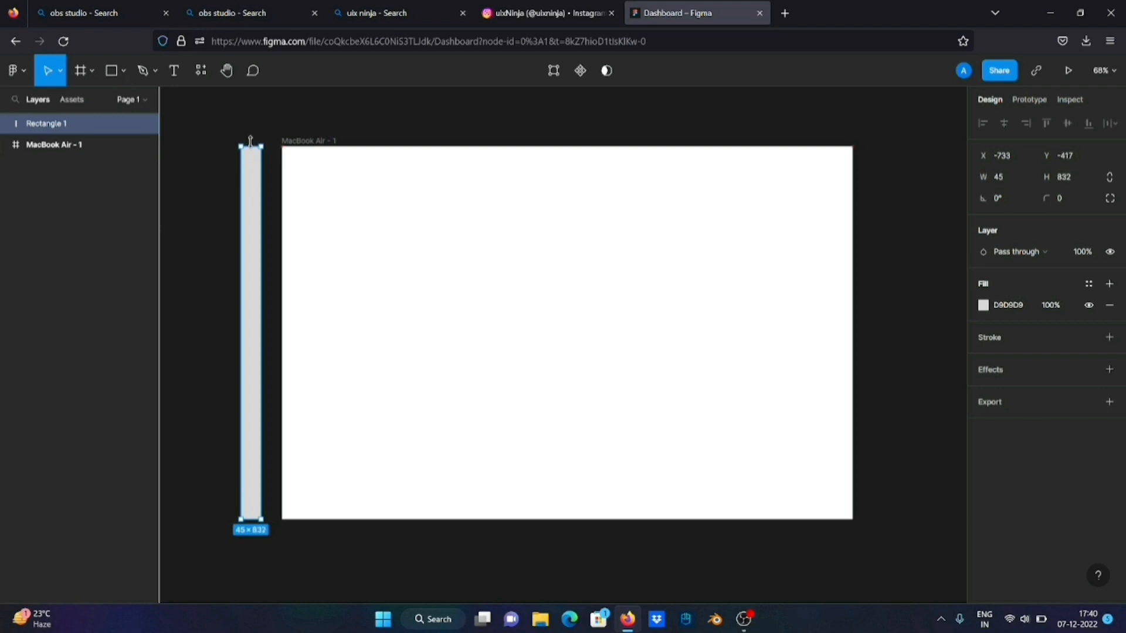
Select the MacBook Air frame
{"action": "left_click", "coordinate": [316, 129]}
{"action": "left_click", "coordinate": [328, 140]}
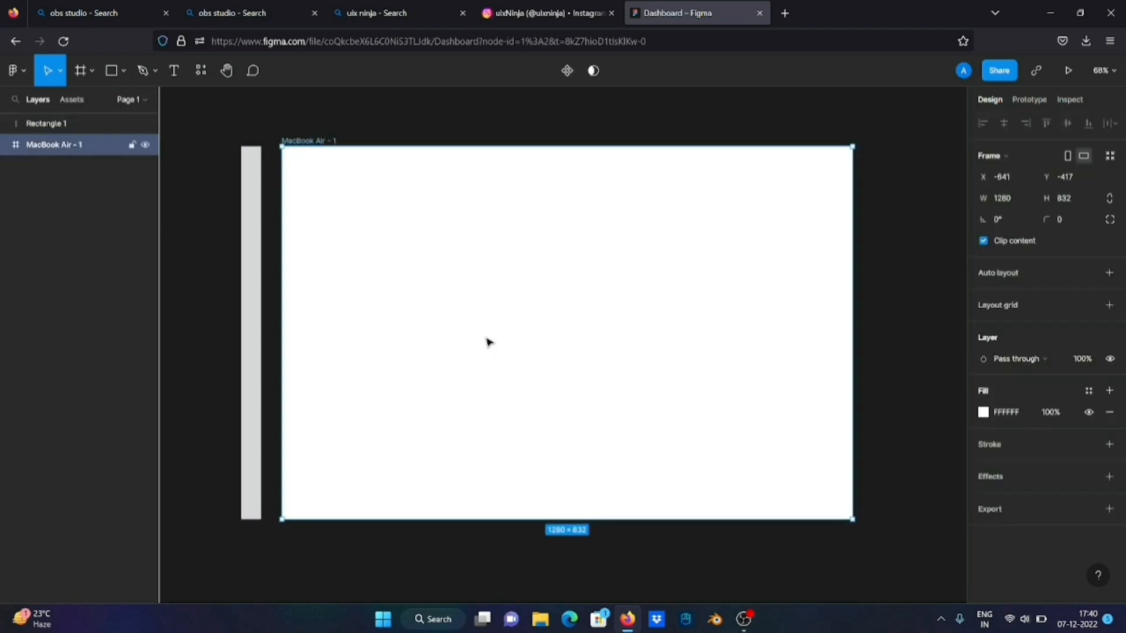
{"action": "scroll", "coordinate": [485, 342], "scroll_direction": "down", "scroll_amount": 5}
{"action": "scroll", "coordinate": [485, 342], "scroll_direction": "right", "scroll_amount": 2}
{"action": "scroll", "coordinate": [487, 342], "scroll_direction": "left", "scroll_amount": 1}
{"action": "scroll", "coordinate": [486, 342], "scroll_direction": "up", "scroll_amount": 2}
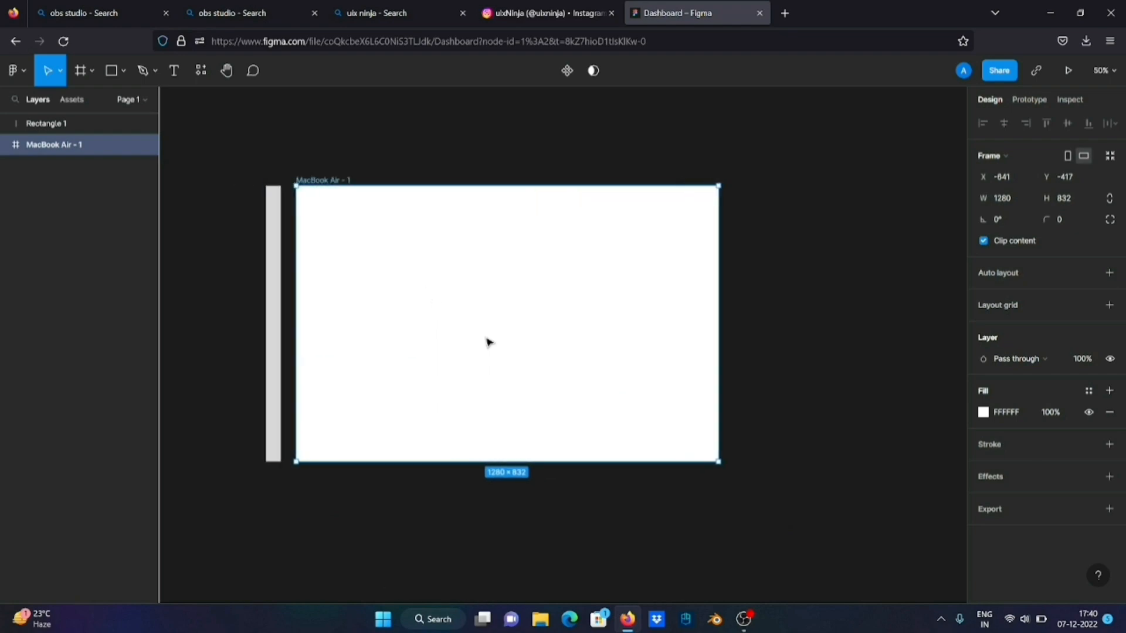
{"action": "scroll", "coordinate": [487, 342], "scroll_direction": "left", "scroll_amount": 1}
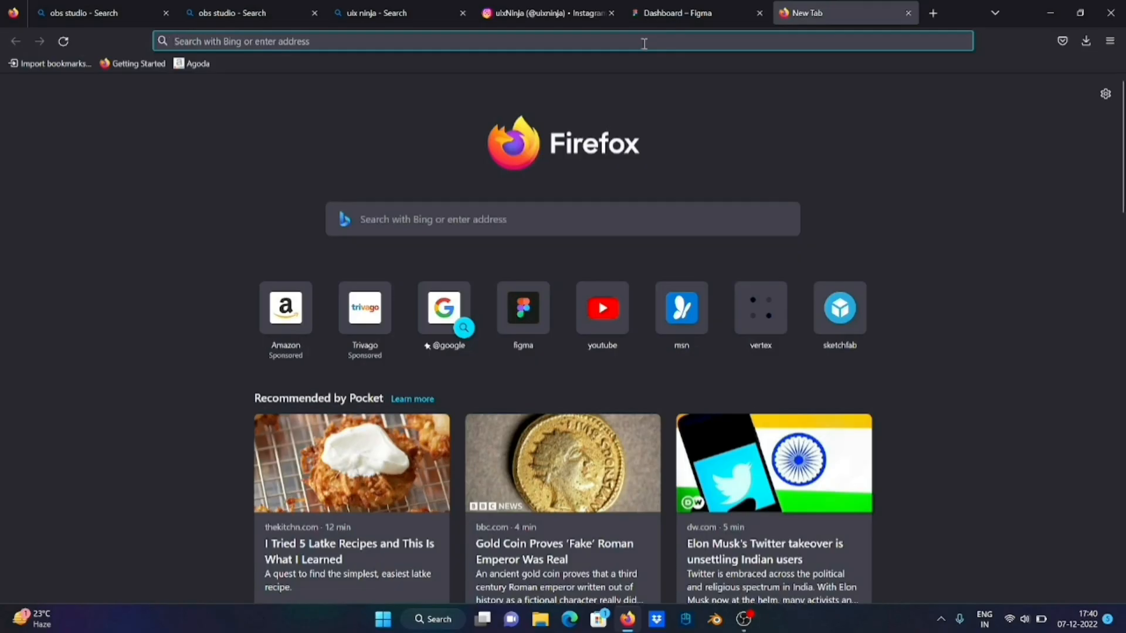
Search the web for "grid calculator" in a new browser tab
{"action": "type", "text": "gri"}
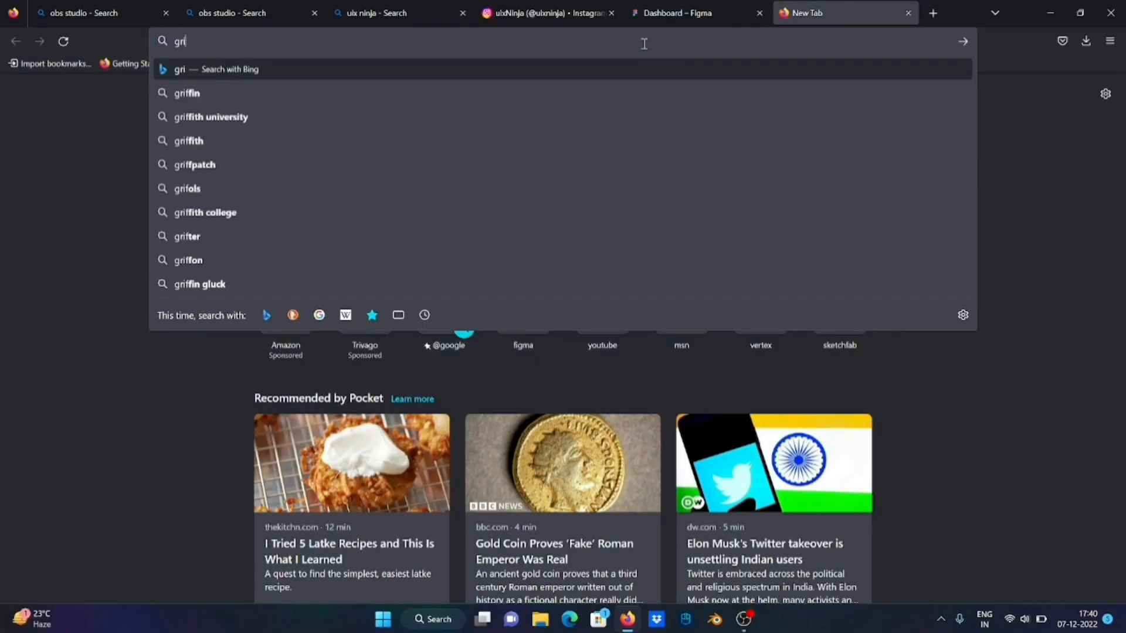
{"action": "type", "text": "d calcul"}
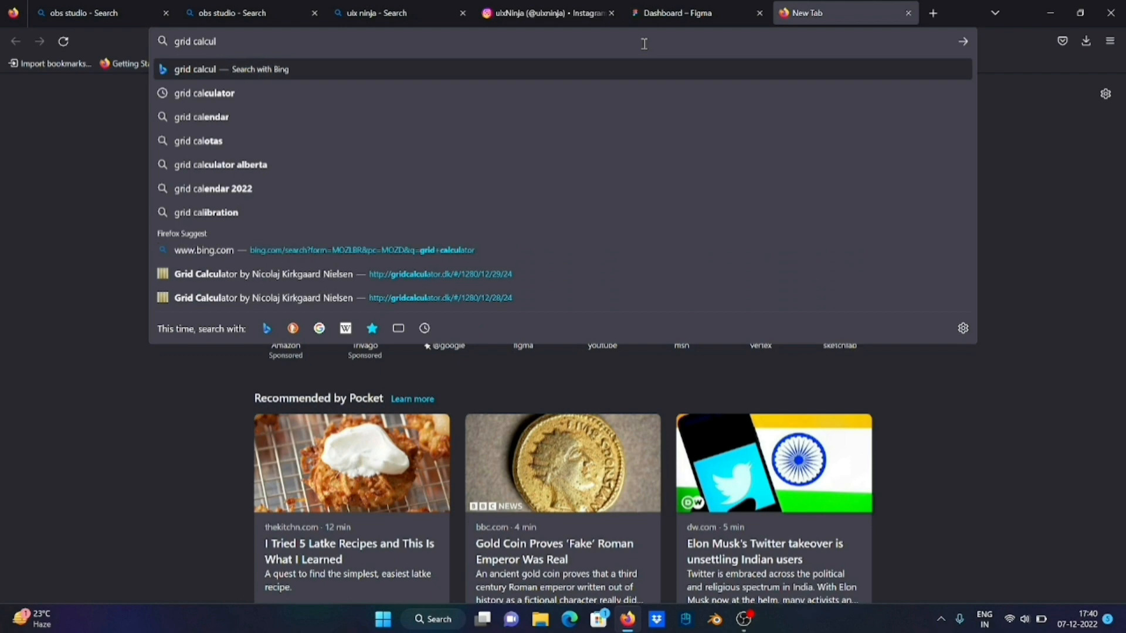
{"action": "type", "text": "ator"}
{"action": "key", "text": "Return"}
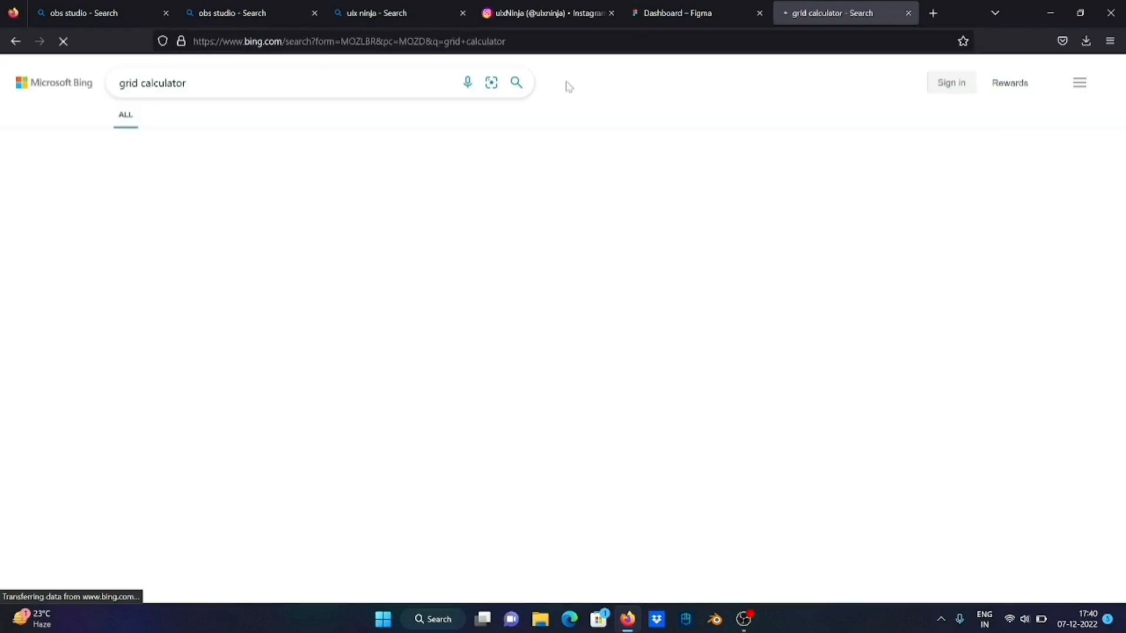
Check the MacBook Air frame's width in Figma and open the gridcalculator.dk search result
{"action": "left_click", "coordinate": [683, 13]}
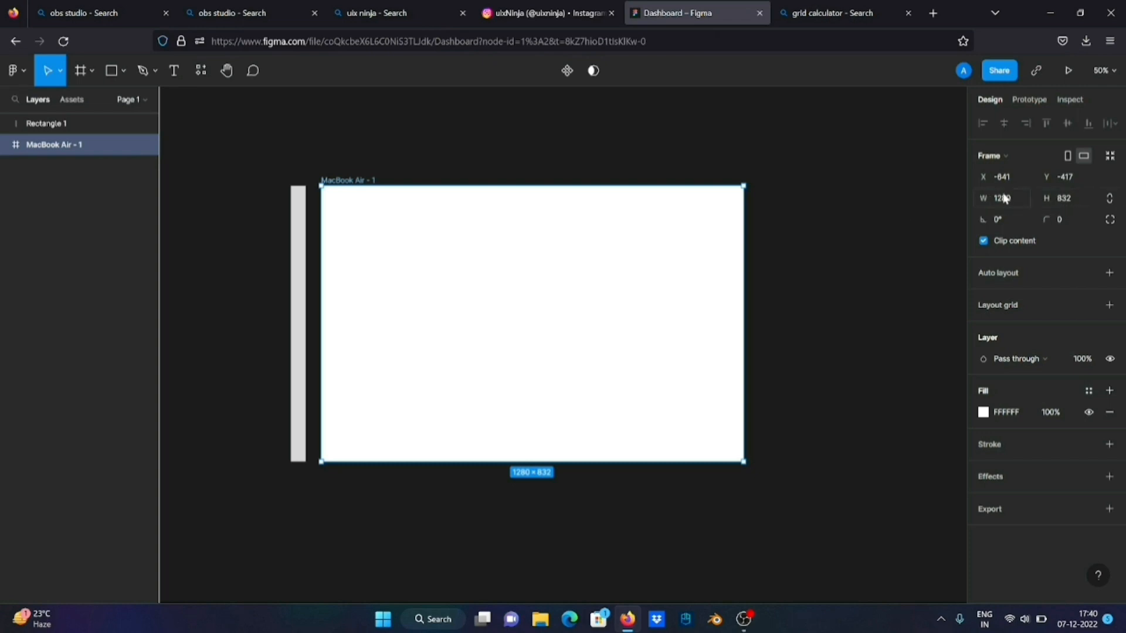
{"action": "left_click", "coordinate": [808, 14]}
{"action": "left_click", "coordinate": [304, 176]}
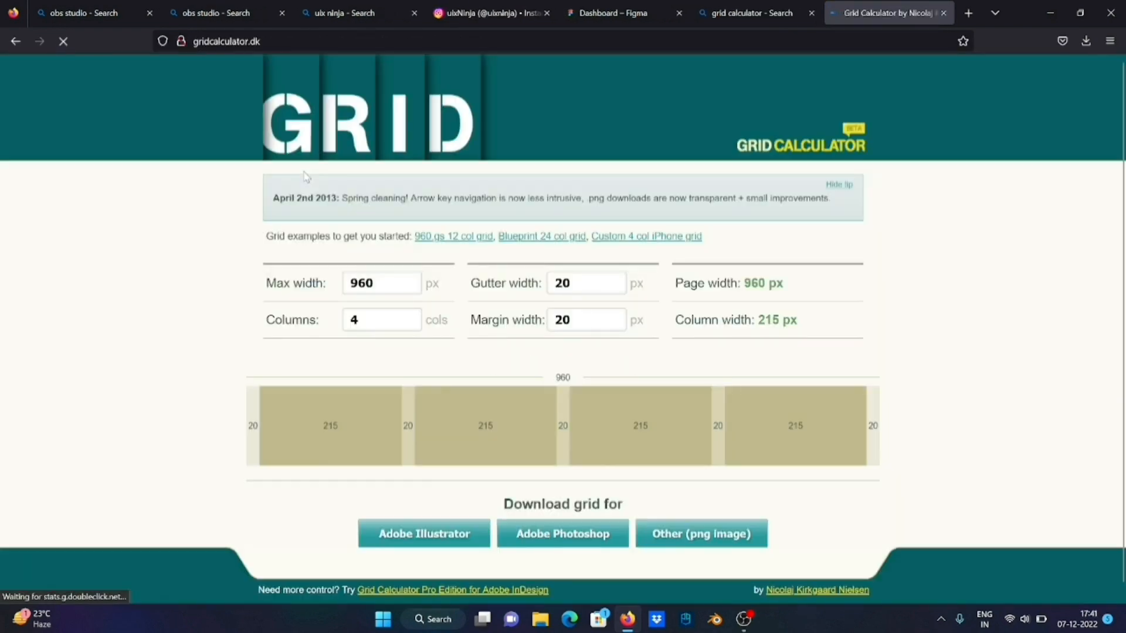
Set the grid calculator's max width to 1280 px and the number of columns to 12
{"action": "left_click", "coordinate": [388, 290]}
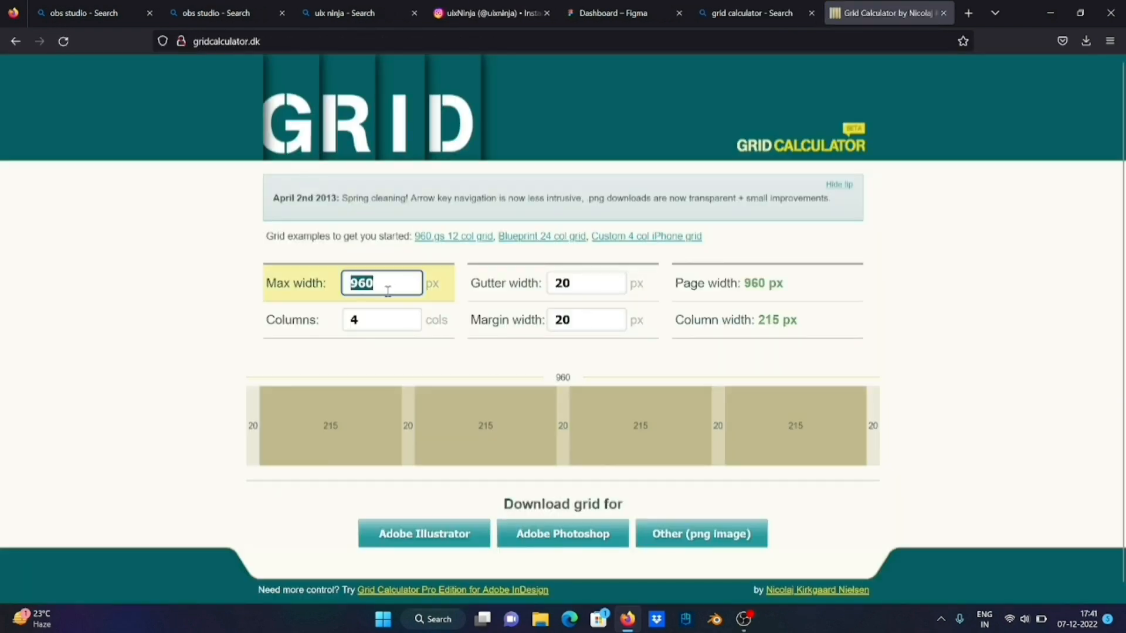
{"action": "type", "text": "1280"}
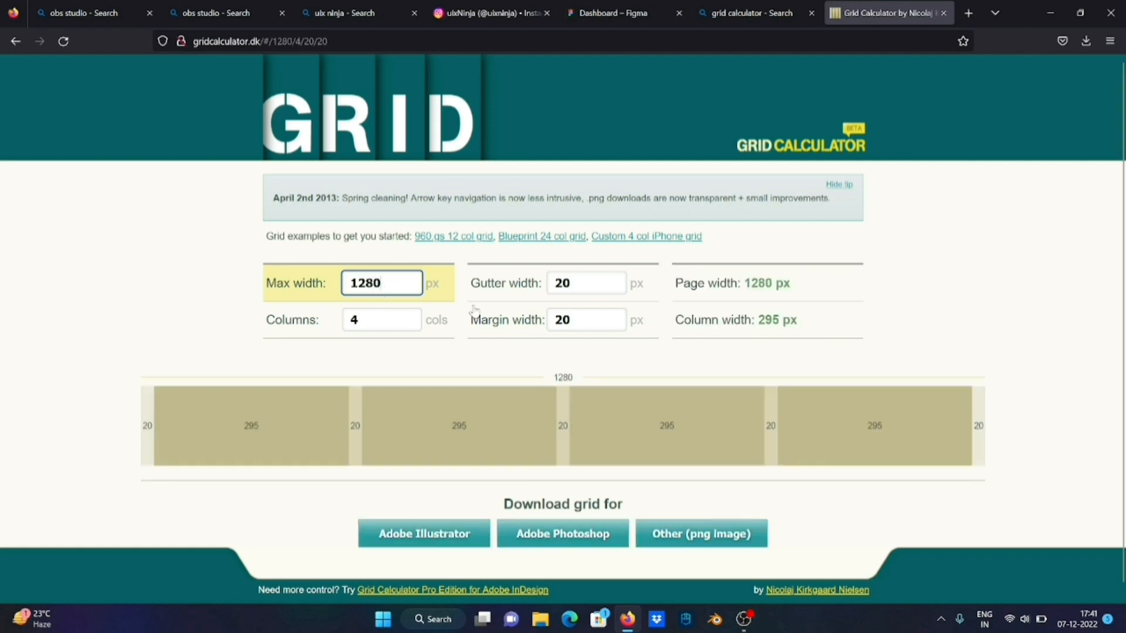
{"action": "left_click", "coordinate": [399, 324]}
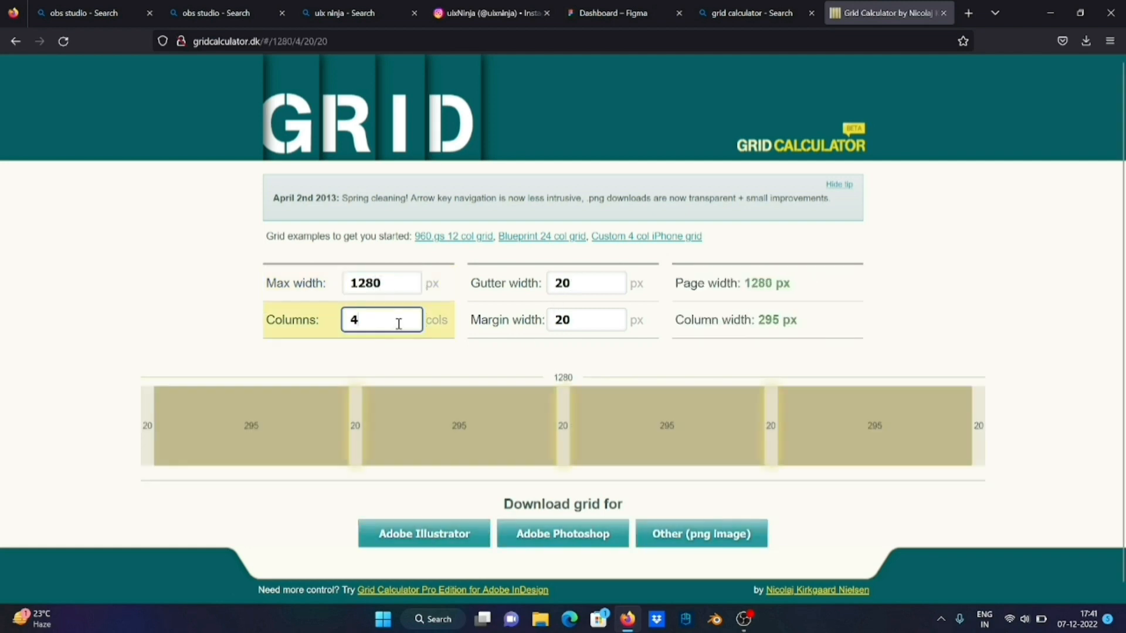
{"action": "double_click", "coordinate": [399, 324]}
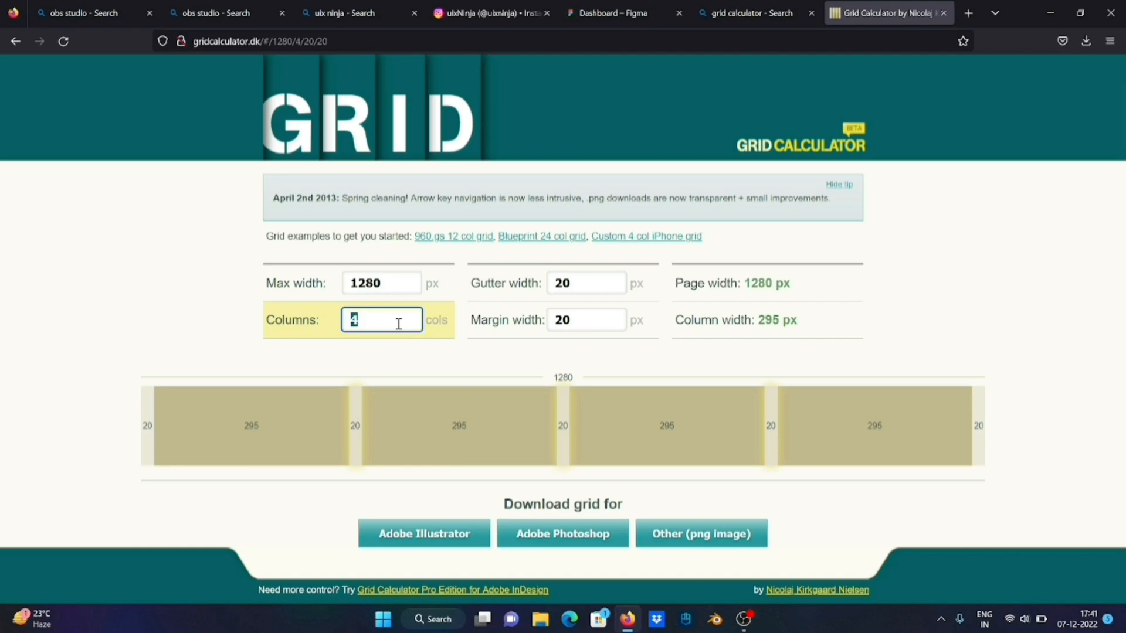
{"action": "type", "text": "12"}
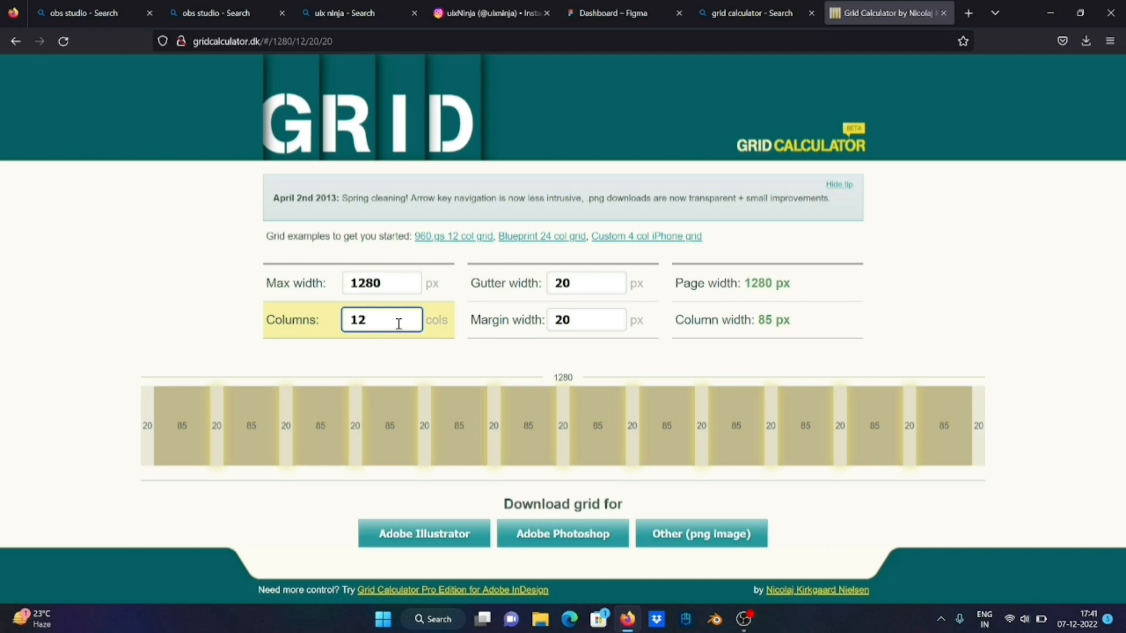
Raise the grid calculator's margin width to 26 px
{"action": "left_click", "coordinate": [590, 326]}
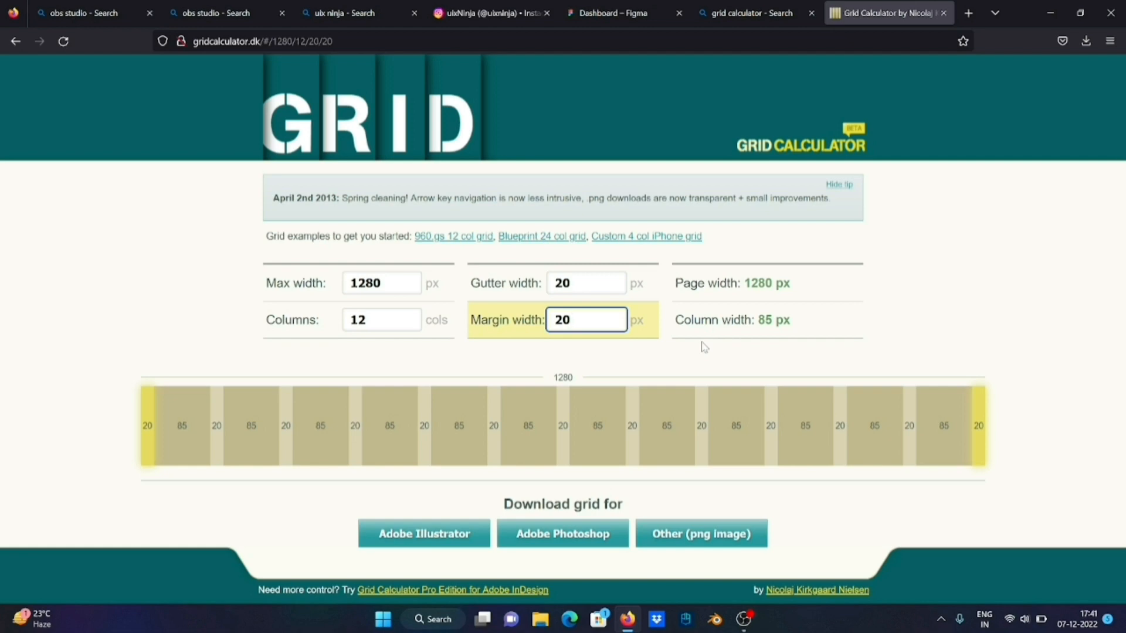
{"action": "key", "text": "Up"}
{"action": "key", "text": "Up"}
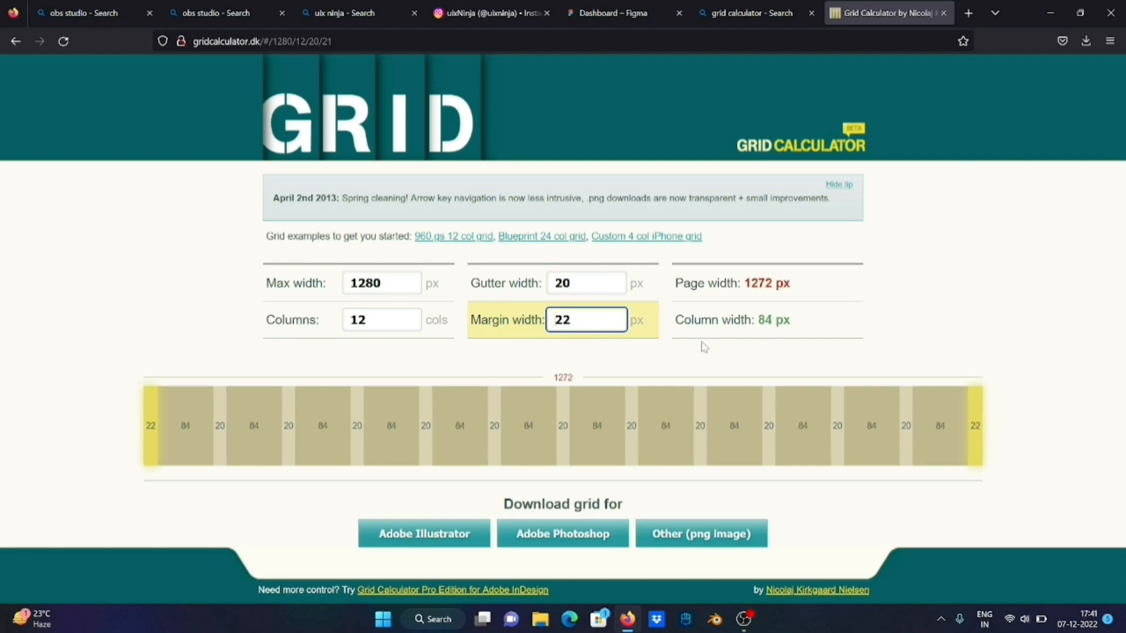
{"action": "key", "text": "Up"}
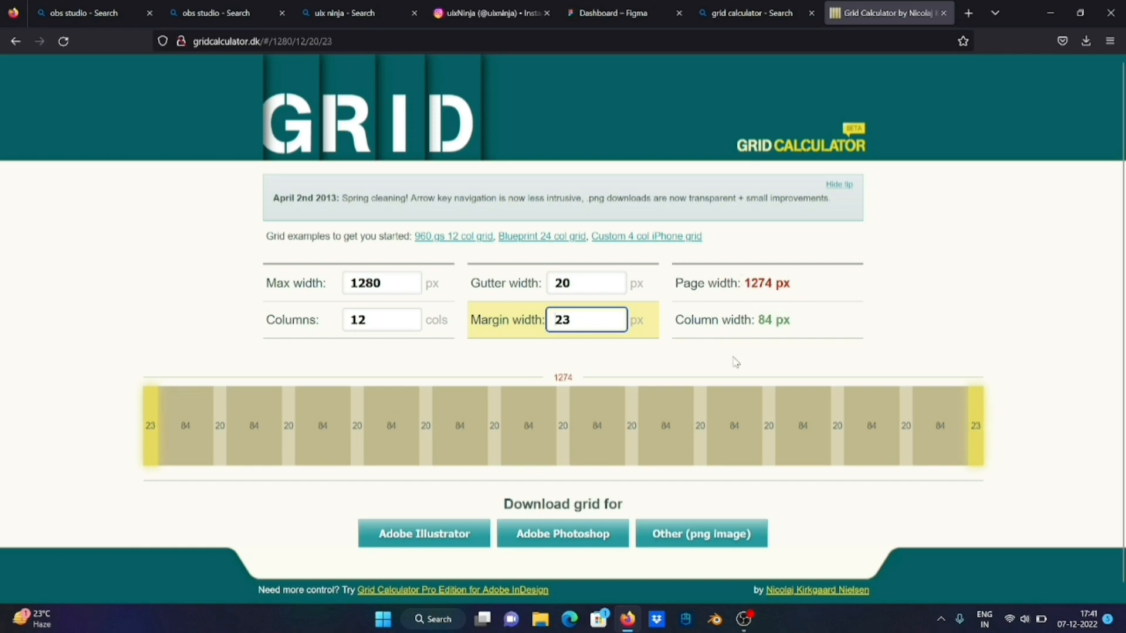
{"action": "key", "text": "Up"}
{"action": "key", "text": "Up"}
{"action": "key", "text": "Up"}
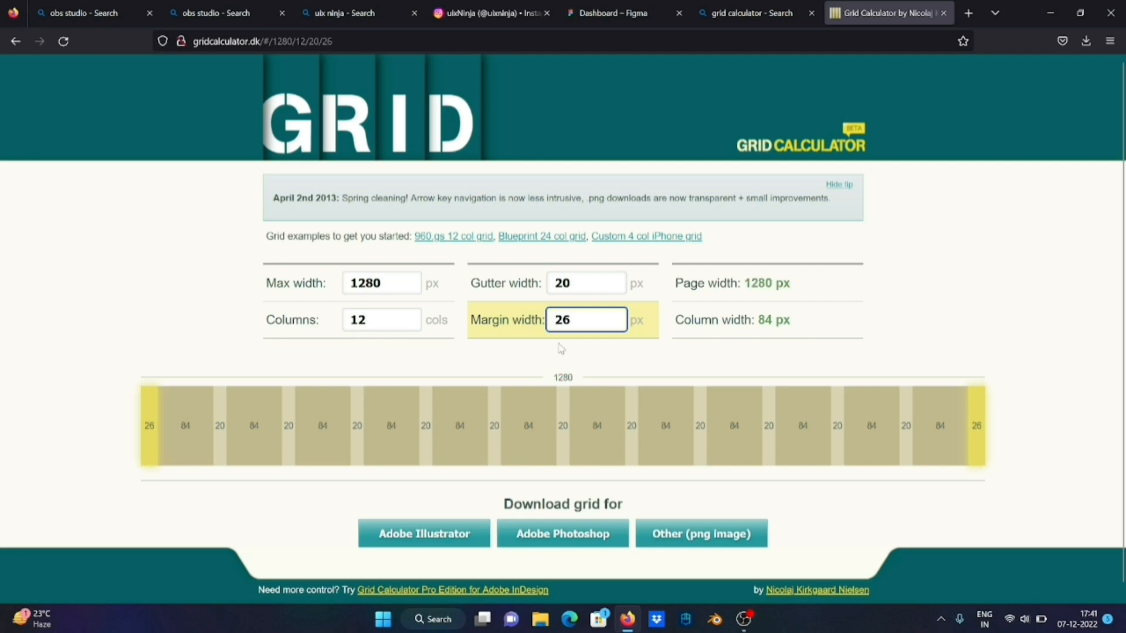
Try larger margin widths up to 30 px and bring the margin back to 26 px
{"action": "key", "text": "Up"}
{"action": "key", "text": "Up"}
{"action": "key", "text": "Up"}
{"action": "key", "text": "Up"}
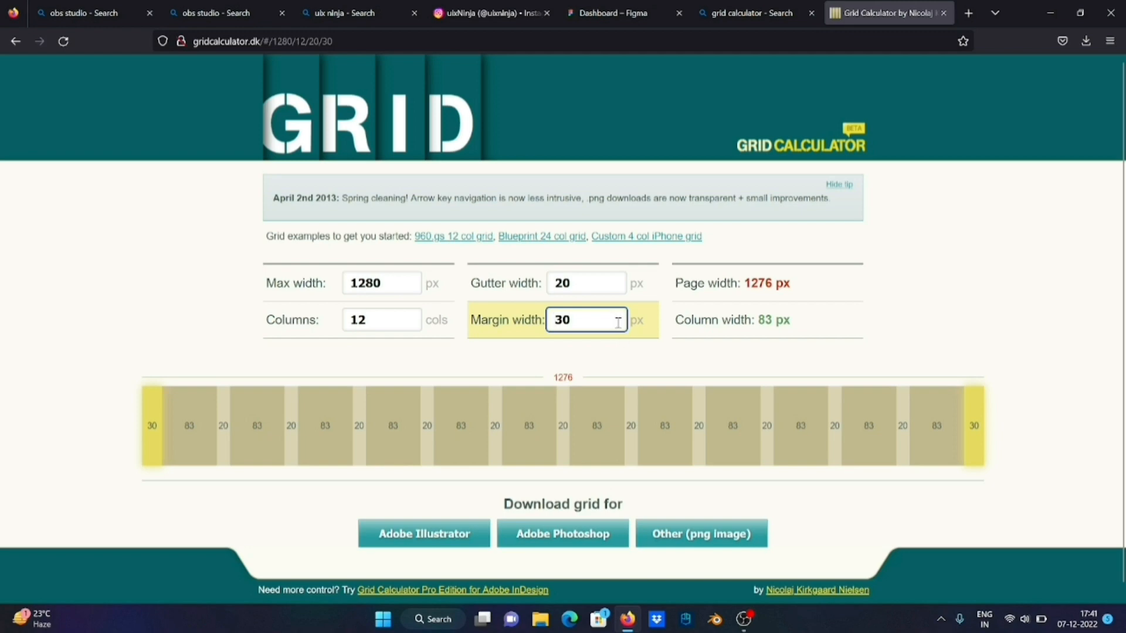
{"action": "key", "text": "Down"}
{"action": "key", "text": "Down"}
{"action": "key", "text": "Down"}
{"action": "key", "text": "Down"}
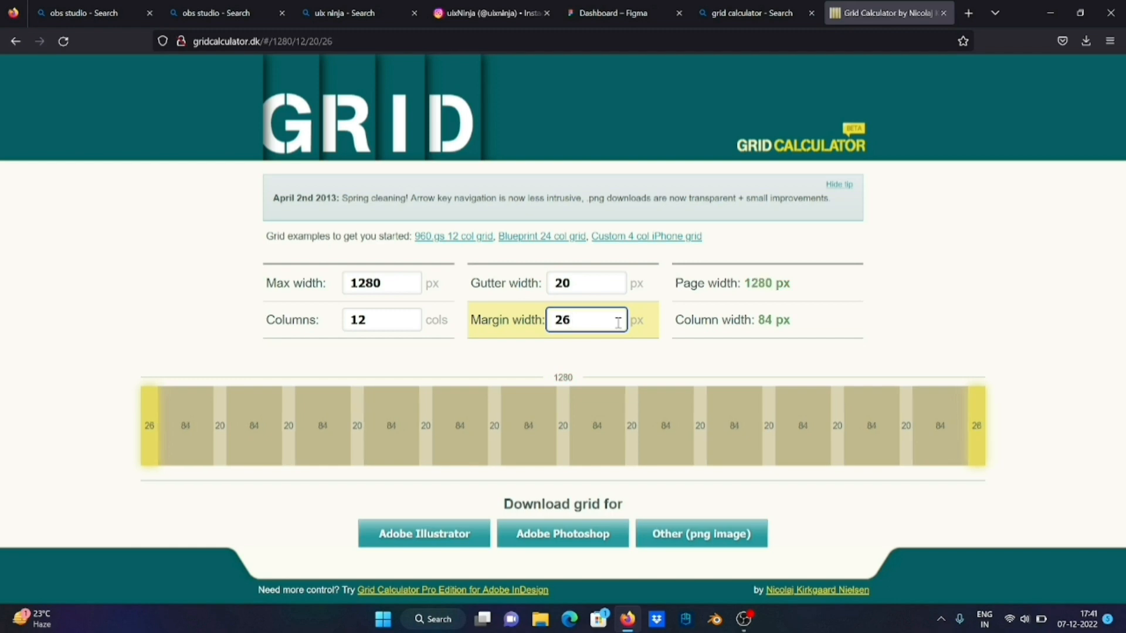
{"action": "left_click", "coordinate": [590, 364]}
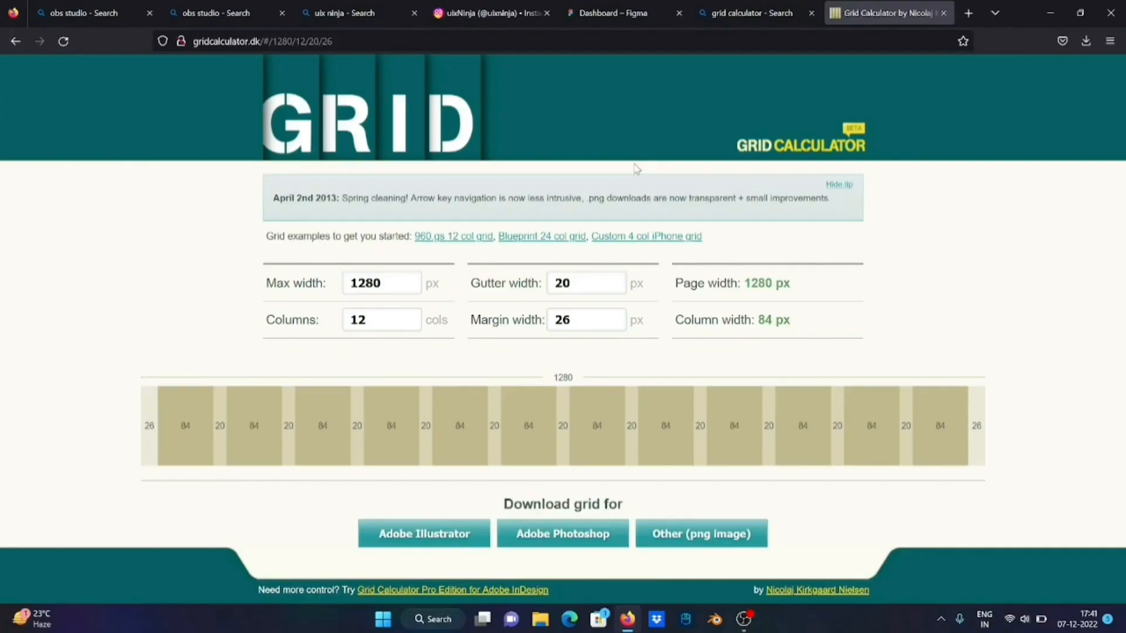
Switch to Figma, add a layout grid to the MacBook Air frame and change its type to Columns
{"action": "left_click", "coordinate": [623, 19]}
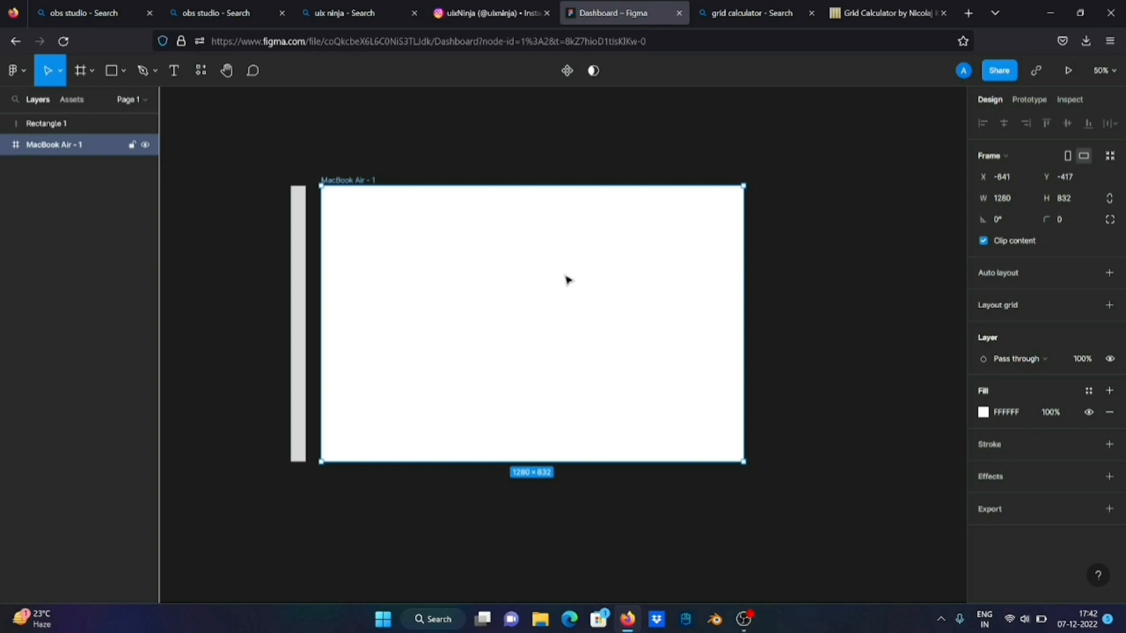
{"action": "left_click", "coordinate": [1050, 313]}
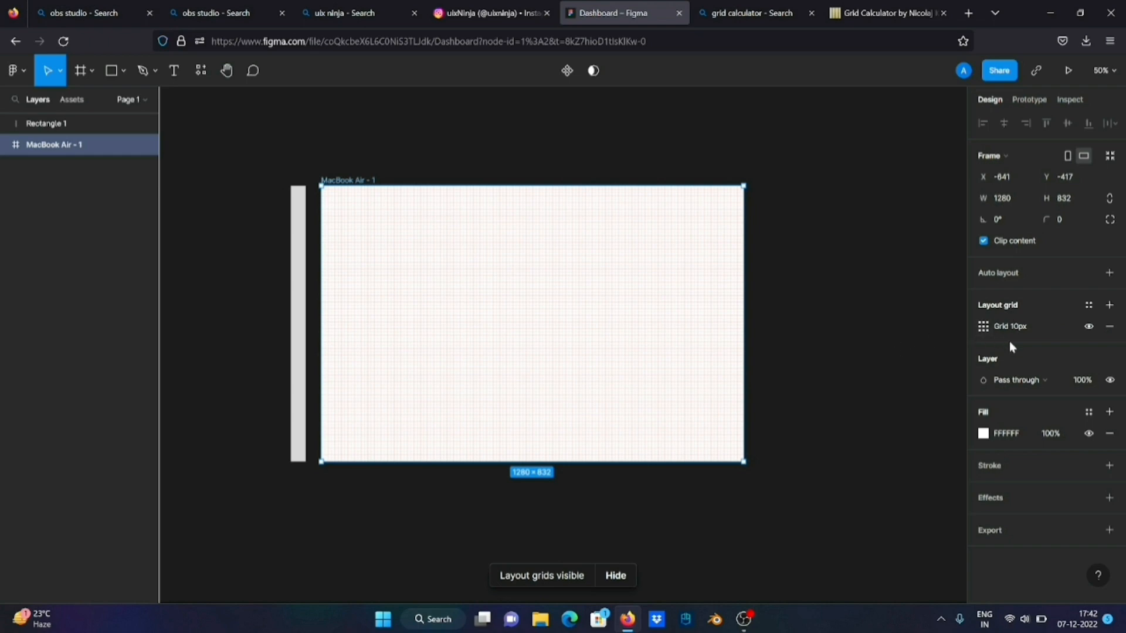
{"action": "left_click", "coordinate": [985, 328]}
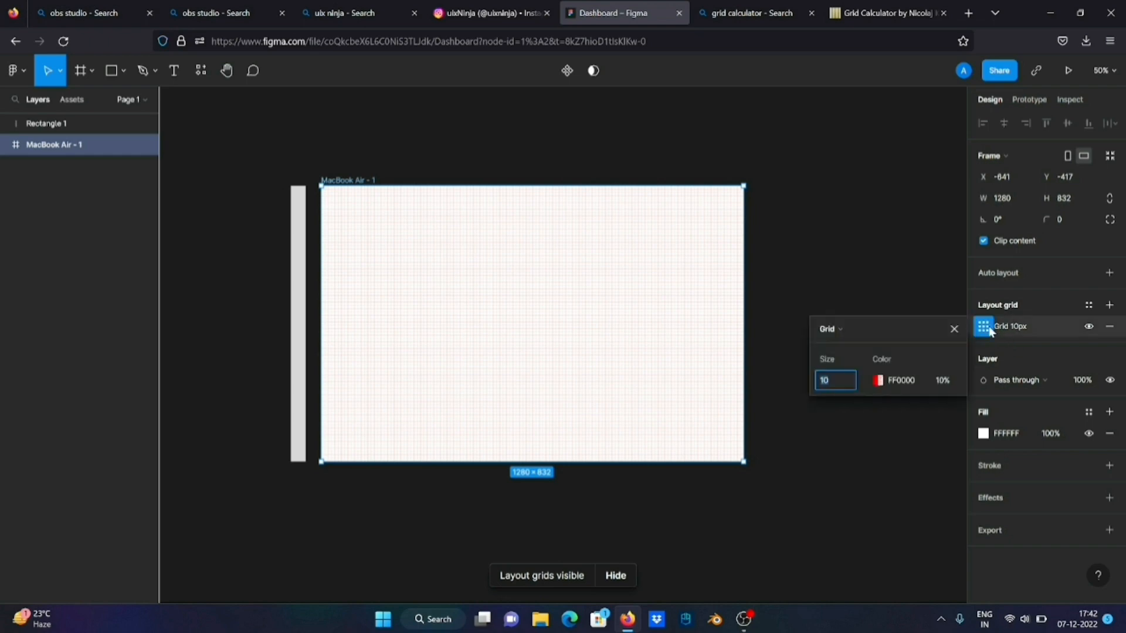
{"action": "left_click", "coordinate": [847, 330]}
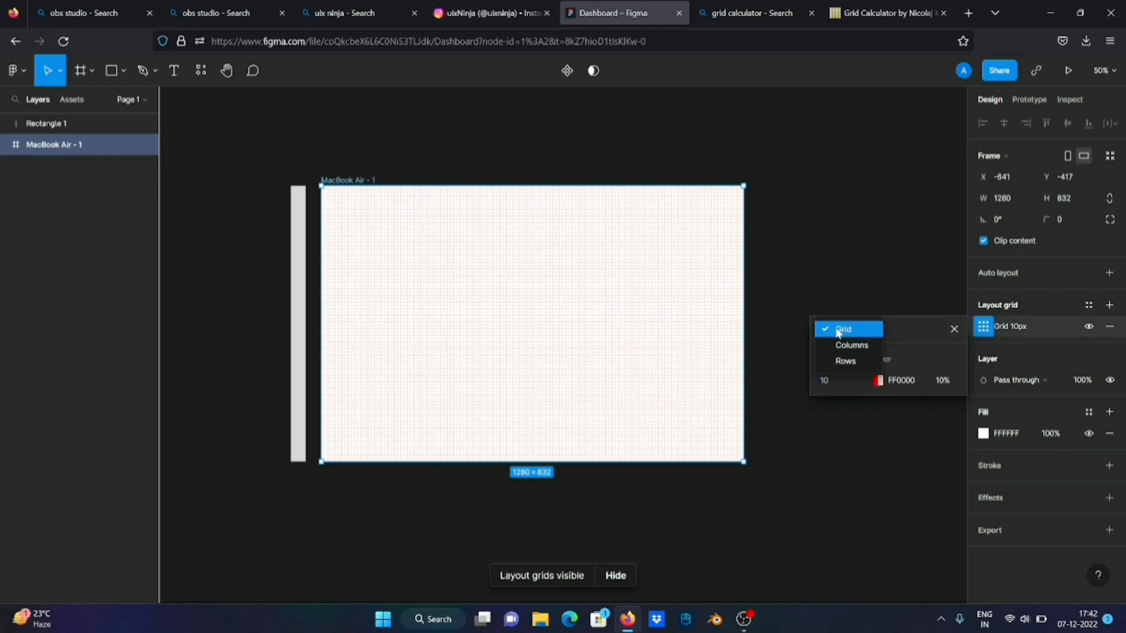
{"action": "left_click", "coordinate": [871, 346]}
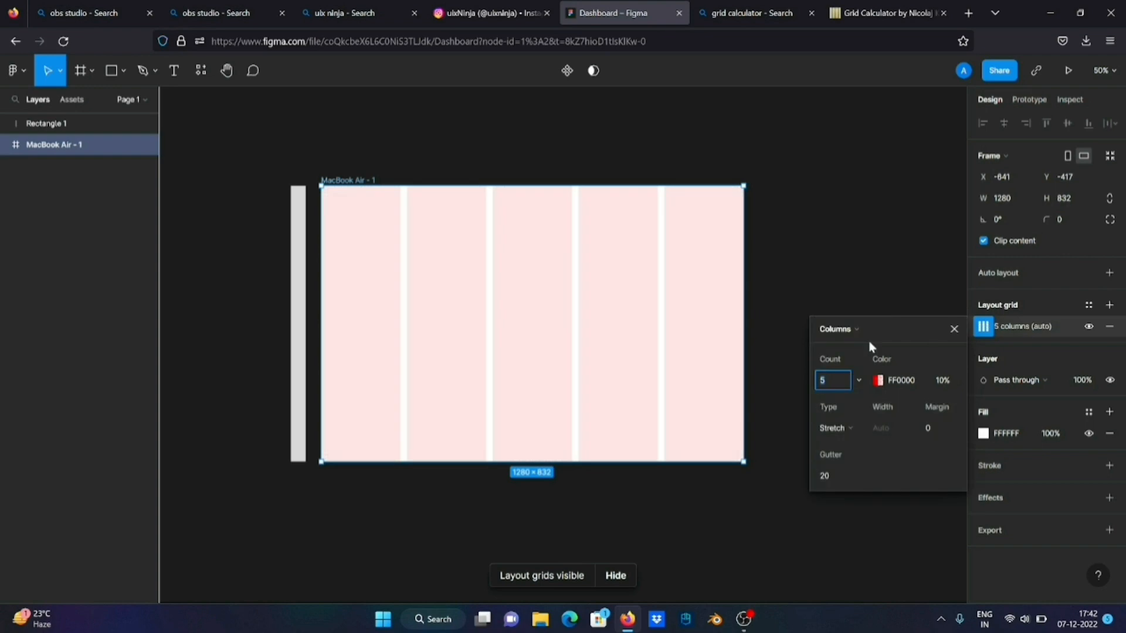
Set the column grid to a count of 12 with a margin of 26, and check it against the grid calculator
{"action": "left_click", "coordinate": [841, 383]}
{"action": "type", "text": "12"}
{"action": "key", "text": "Return"}
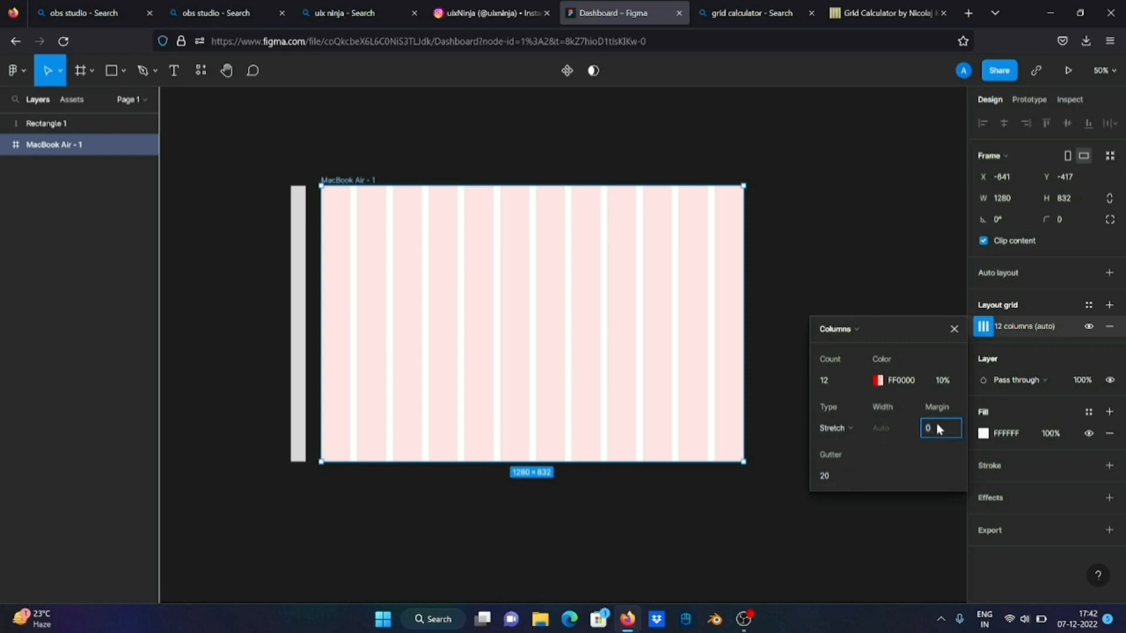
{"action": "key", "text": "Return"}
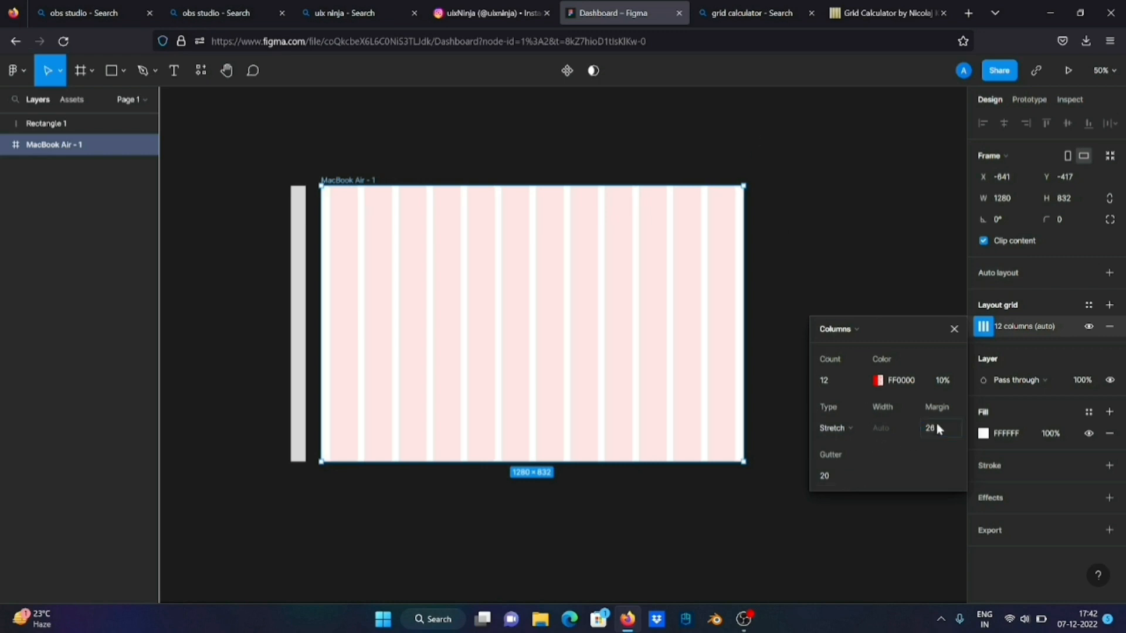
{"action": "left_click", "coordinate": [844, 13]}
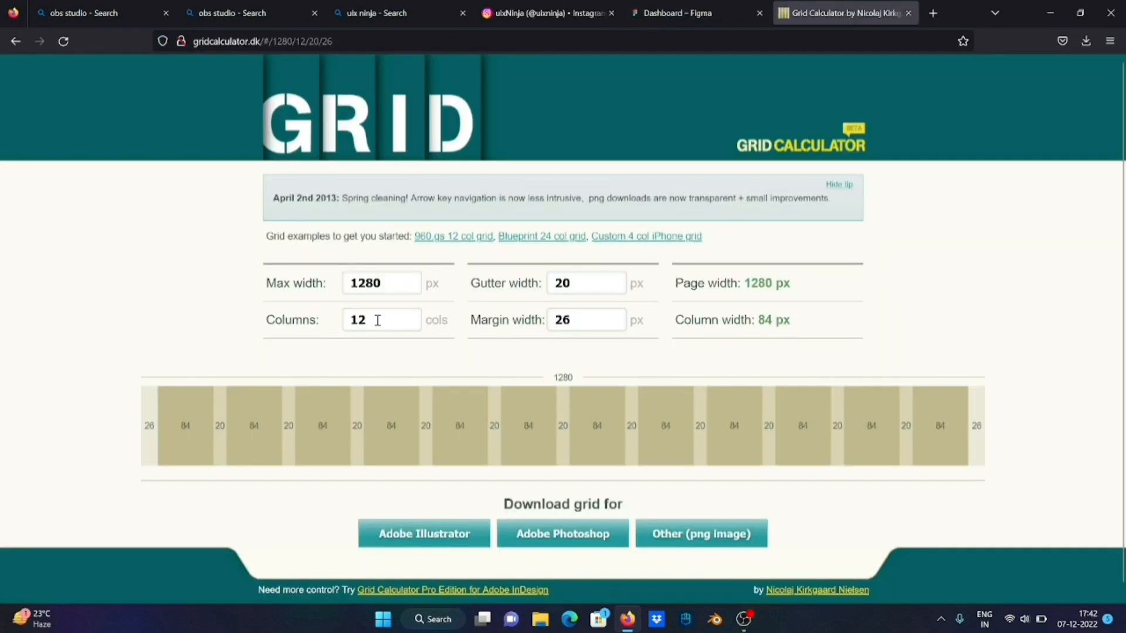
{"action": "left_click", "coordinate": [689, 9]}
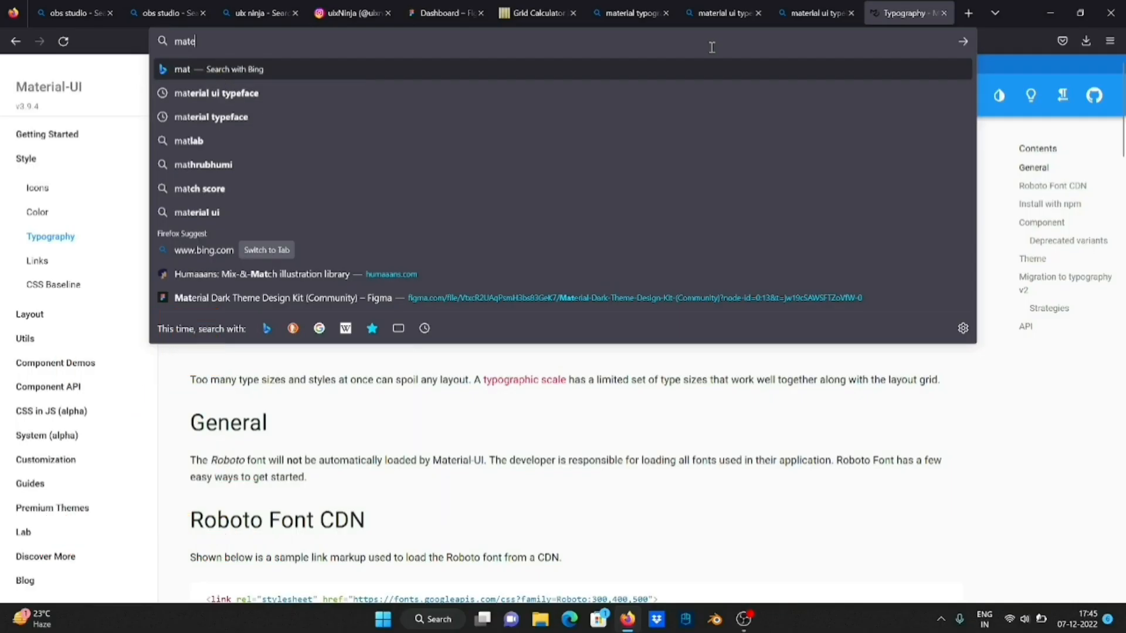
Search the web for "material guidelines" and open the Guidelines - Material Design result in a new browser tab
{"action": "type", "text": "rial ui"}
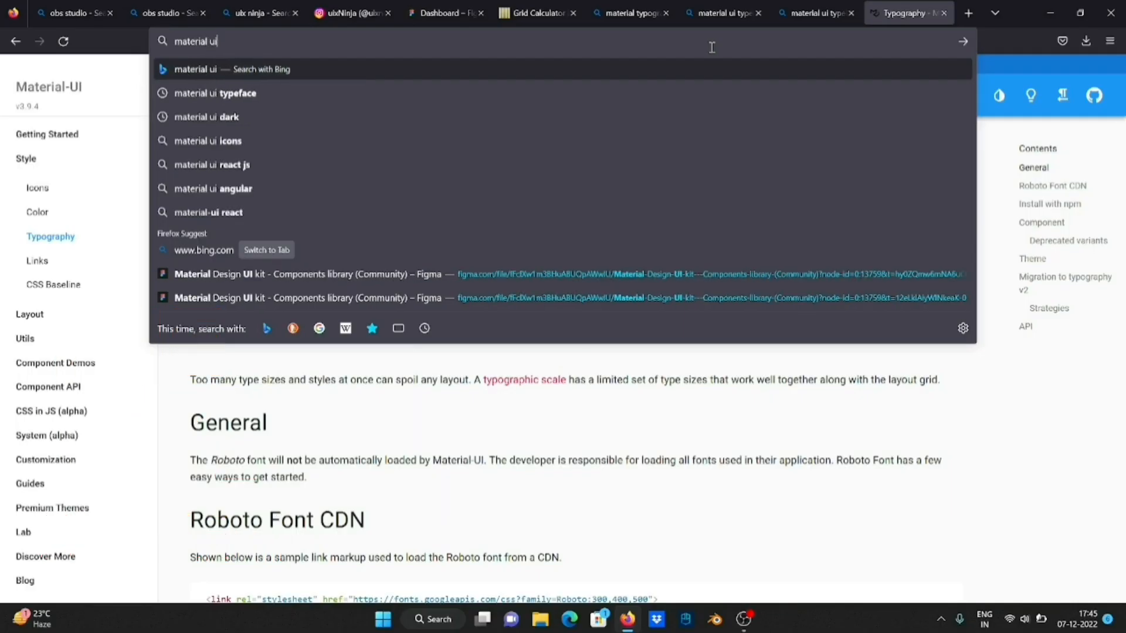
{"action": "key", "text": "BackSpace"}
{"action": "key", "text": "BackSpace"}
{"action": "type", "text": "guidelines"}
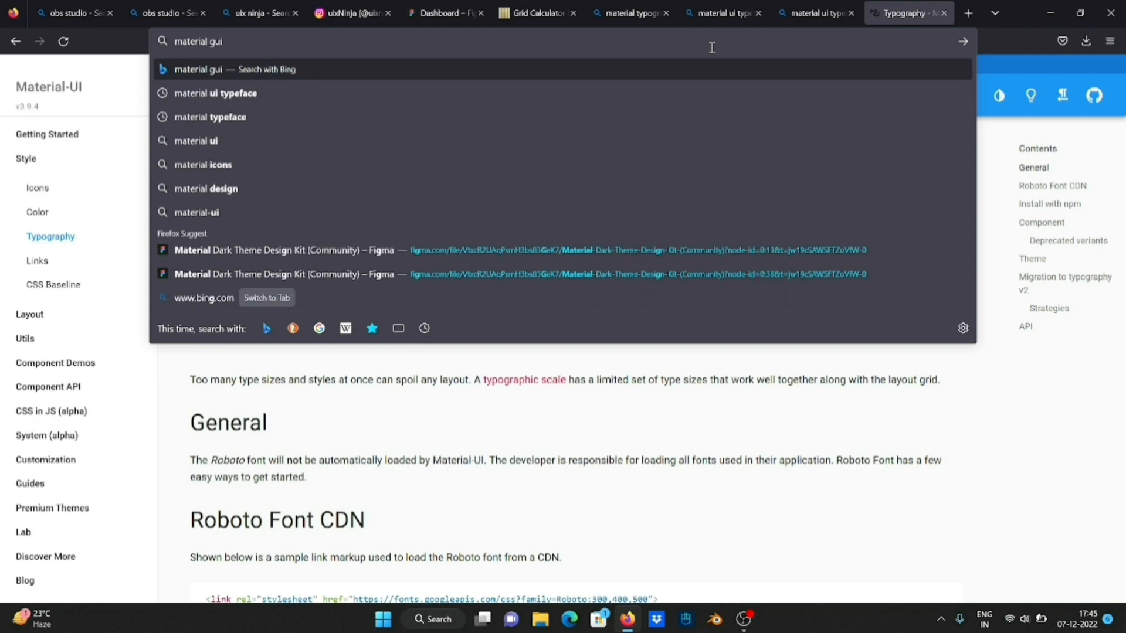
{"action": "key", "text": "Return"}
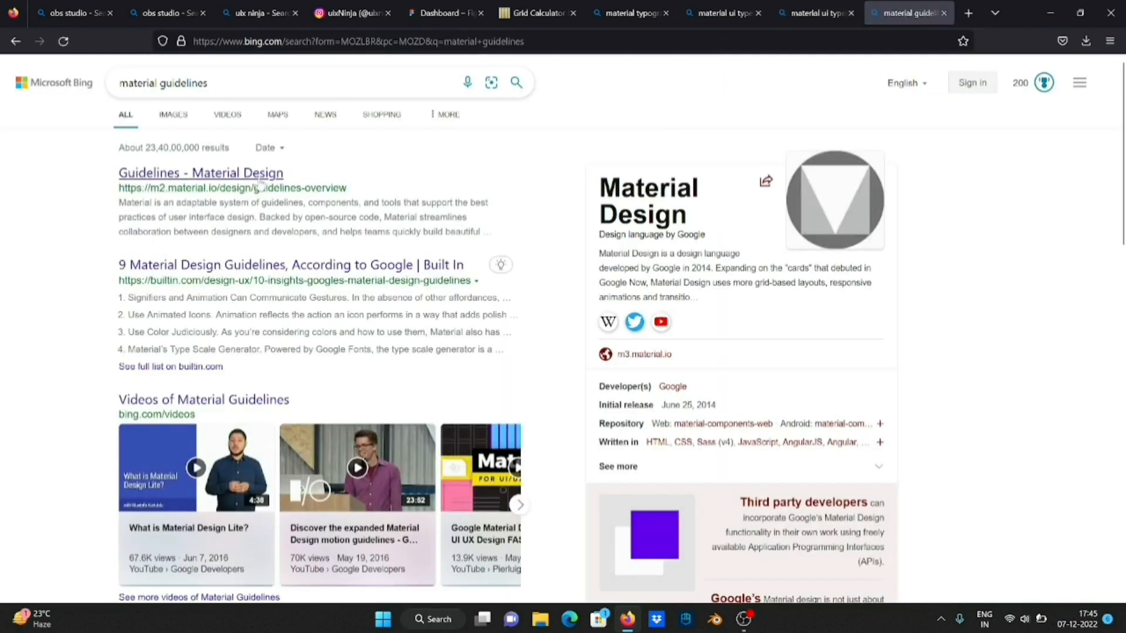
{"action": "middle_click", "coordinate": [259, 179]}
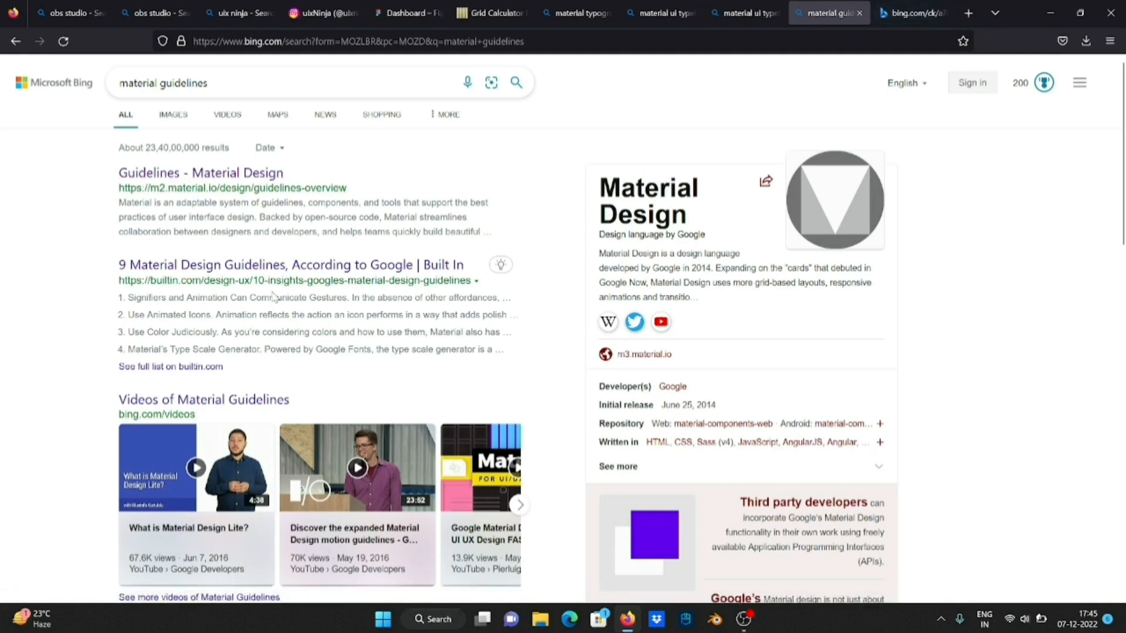
{"action": "scroll", "coordinate": [270, 229], "scroll_direction": "down", "scroll_amount": 7}
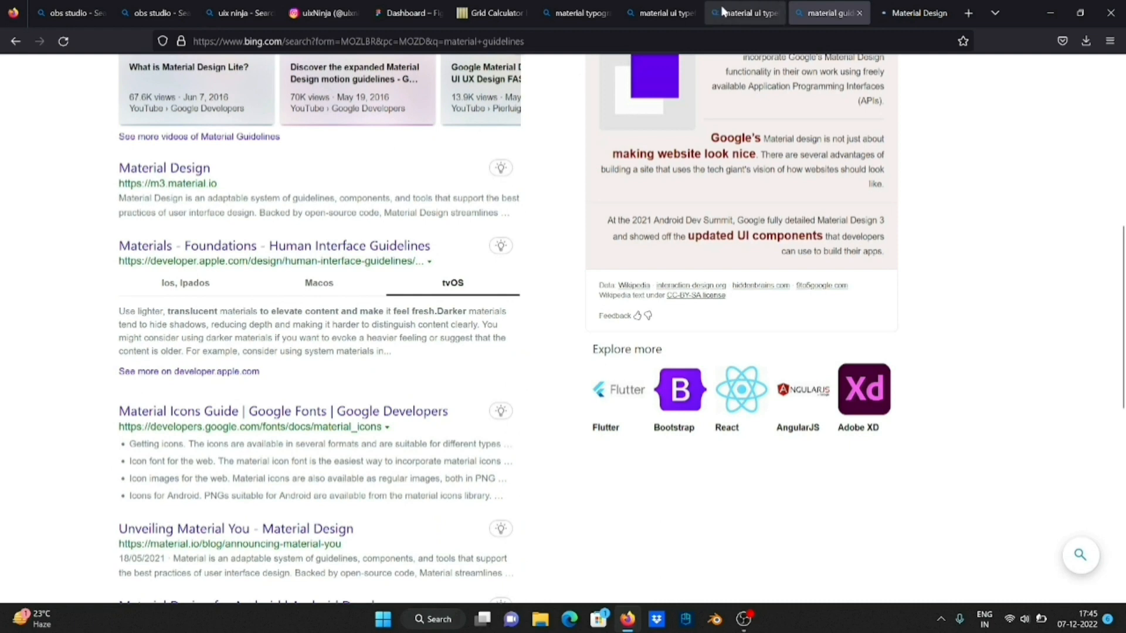
{"action": "left_click", "coordinate": [906, 13]}
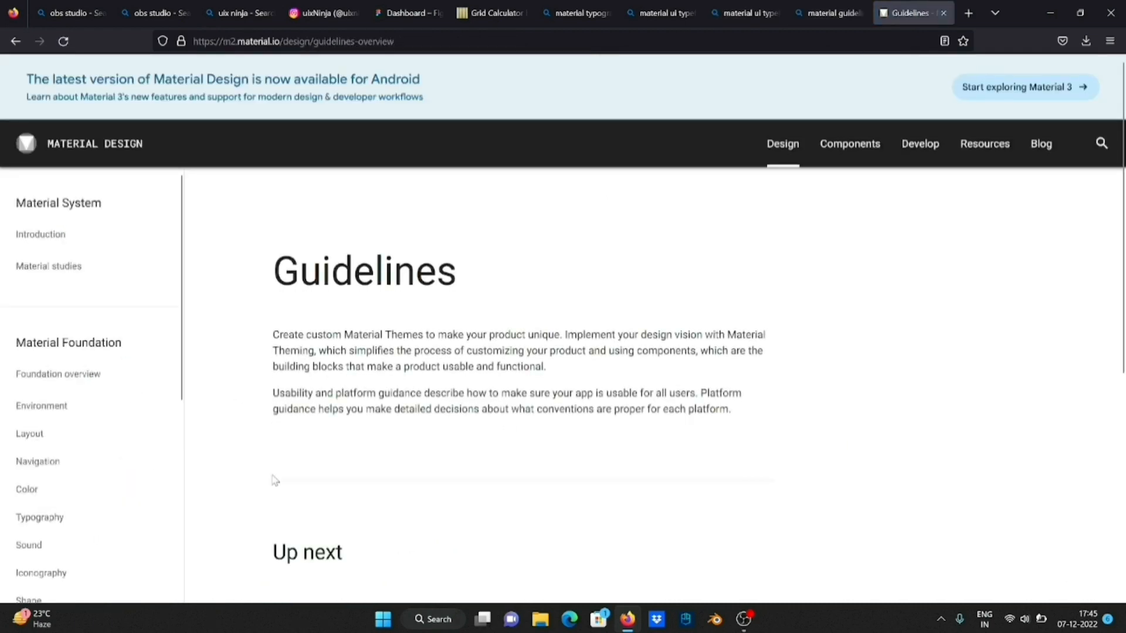
Open the type system page under Typography in the Material Design guidelines
{"action": "left_click", "coordinate": [113, 520]}
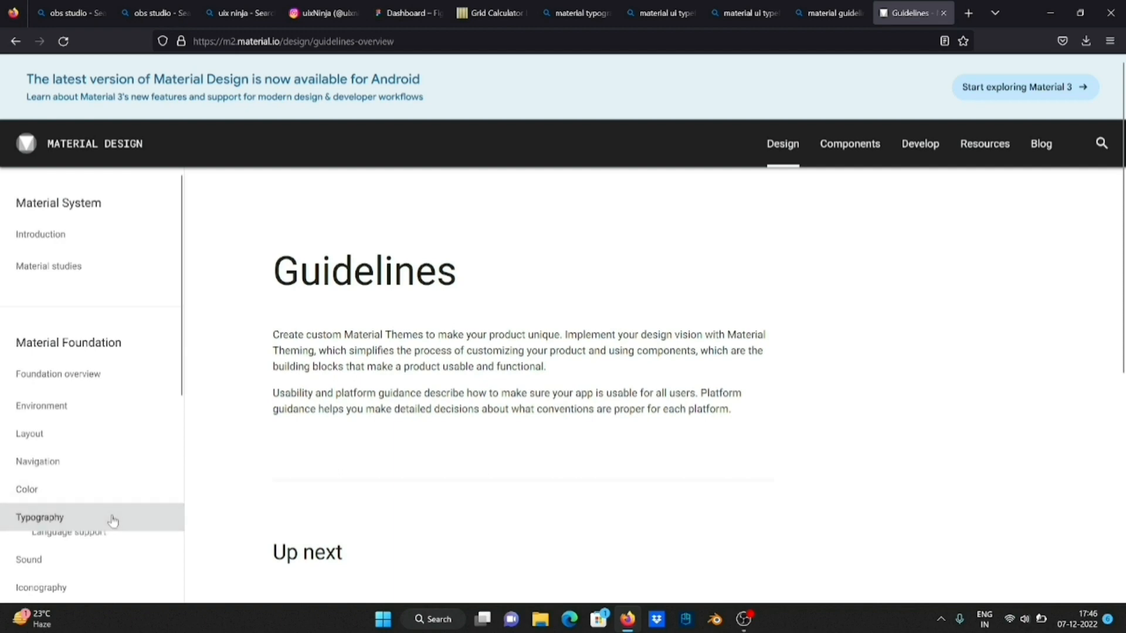
{"action": "scroll", "coordinate": [115, 542], "scroll_direction": "down", "scroll_amount": 3}
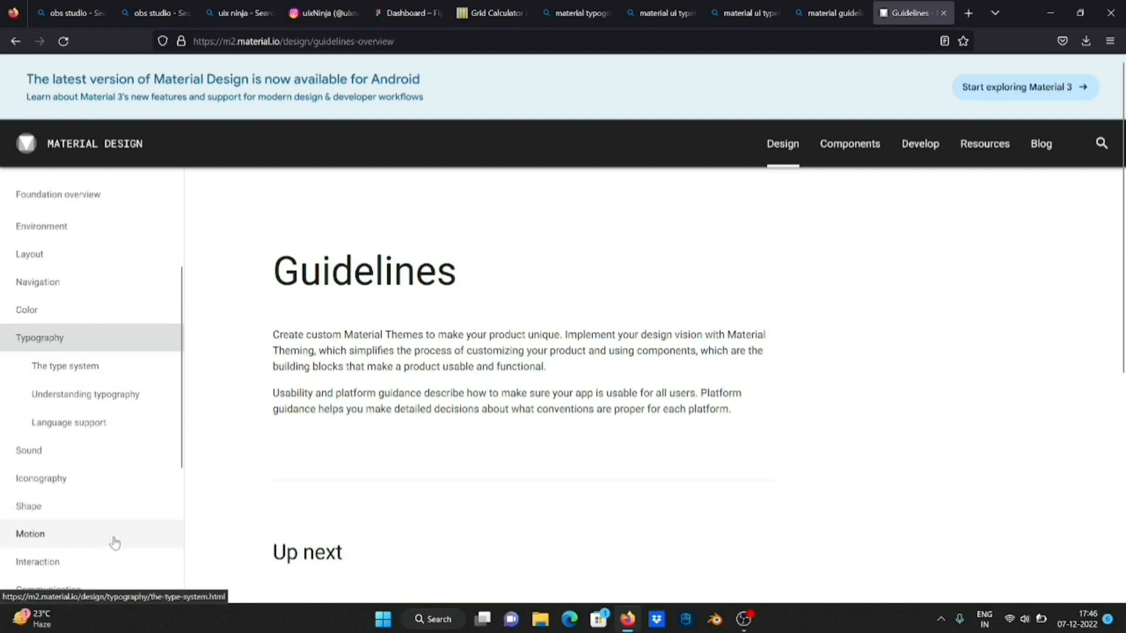
{"action": "left_click", "coordinate": [111, 370]}
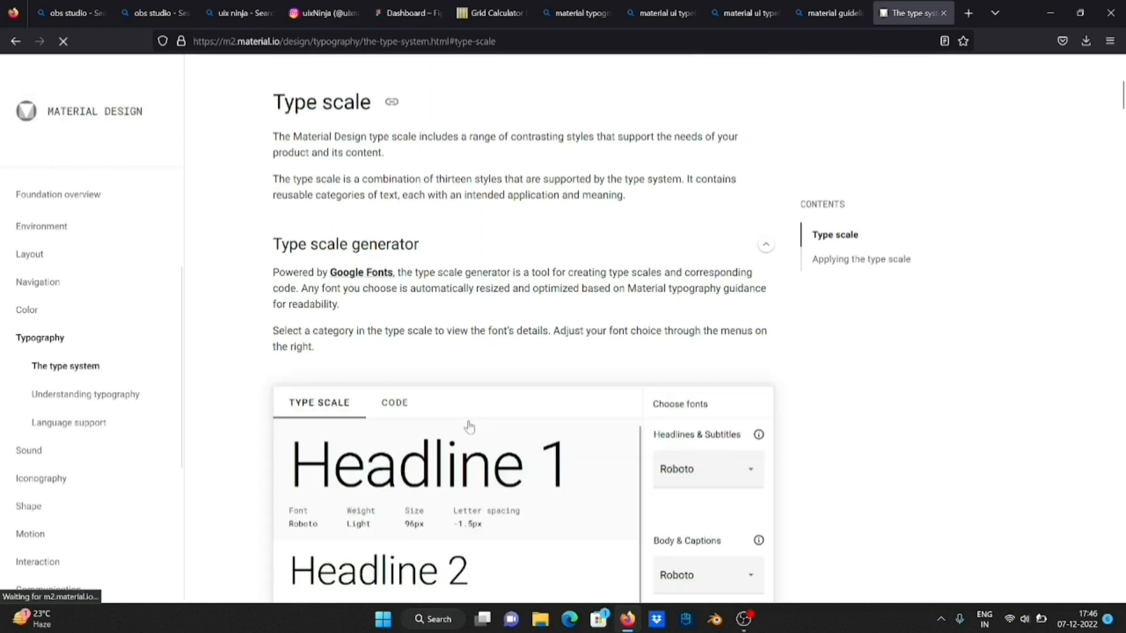
Set both the Headlines & Subtitles and Body & Captions fonts to Open Sans in the type scale generator
{"action": "scroll", "coordinate": [587, 352], "scroll_direction": "down", "scroll_amount": 5}
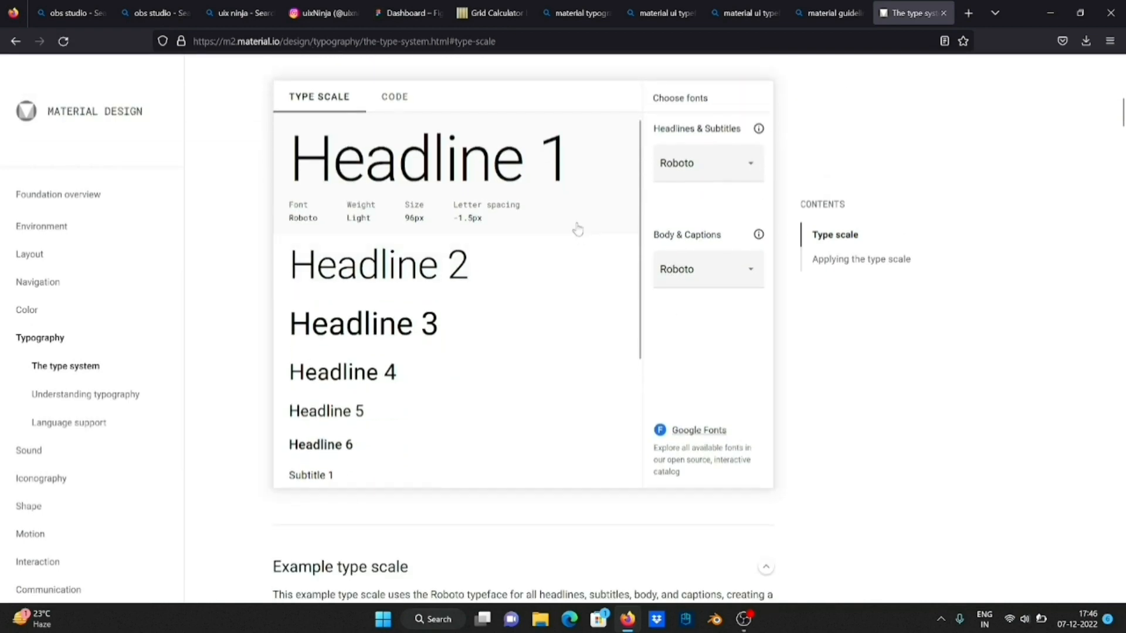
{"action": "left_click", "coordinate": [723, 172]}
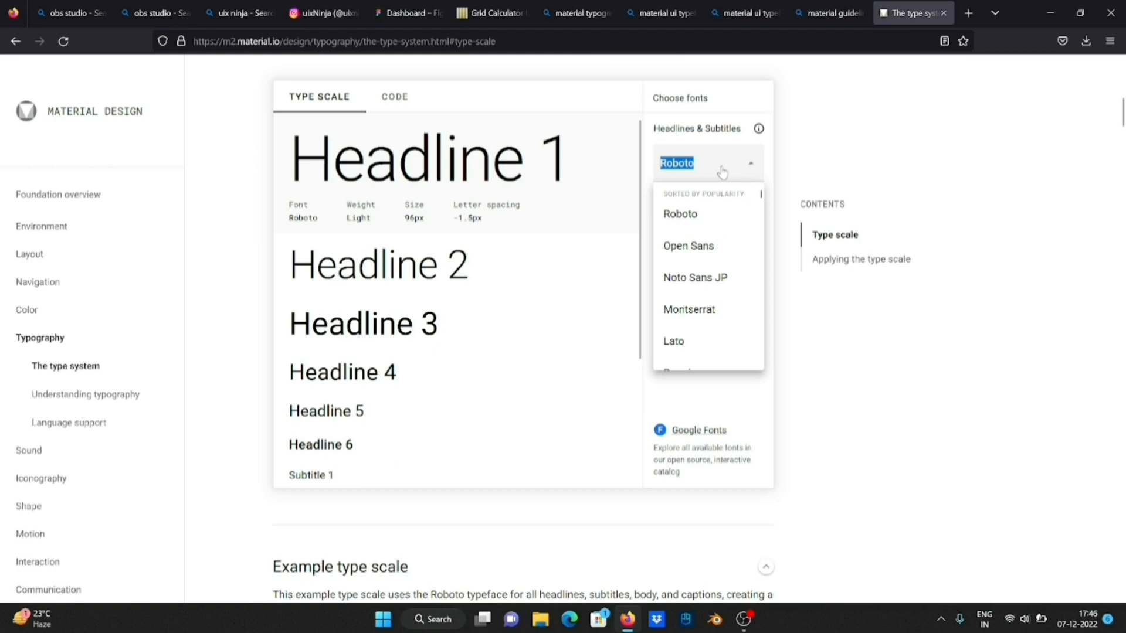
{"action": "scroll", "coordinate": [724, 273], "scroll_direction": "down", "scroll_amount": 2}
{"action": "scroll", "coordinate": [724, 270], "scroll_direction": "up", "scroll_amount": 2}
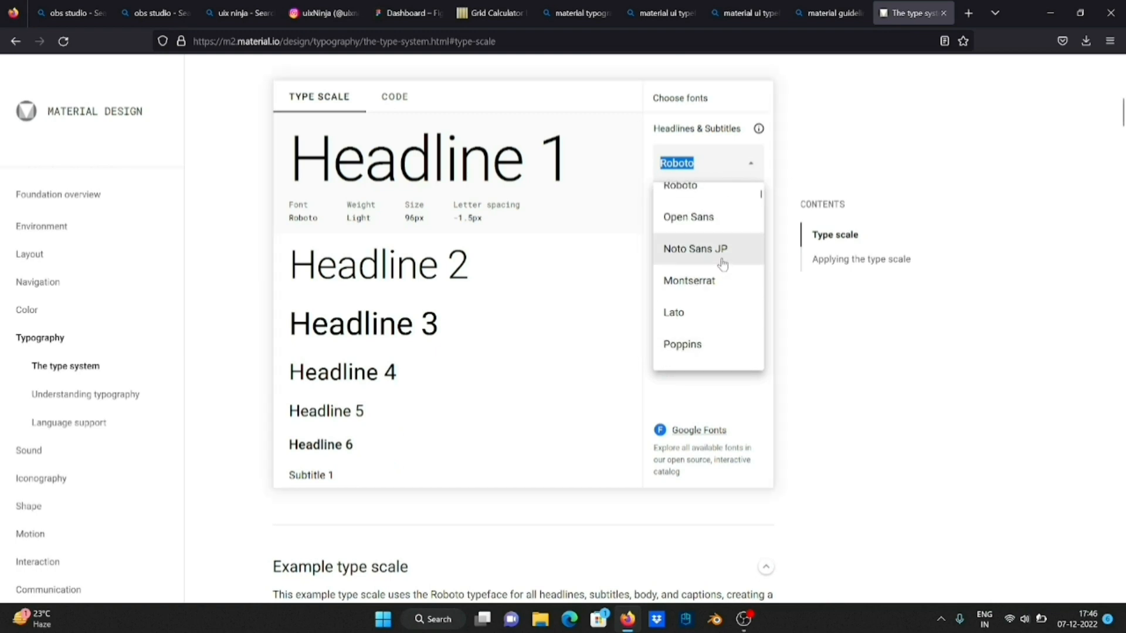
{"action": "left_click", "coordinate": [716, 220]}
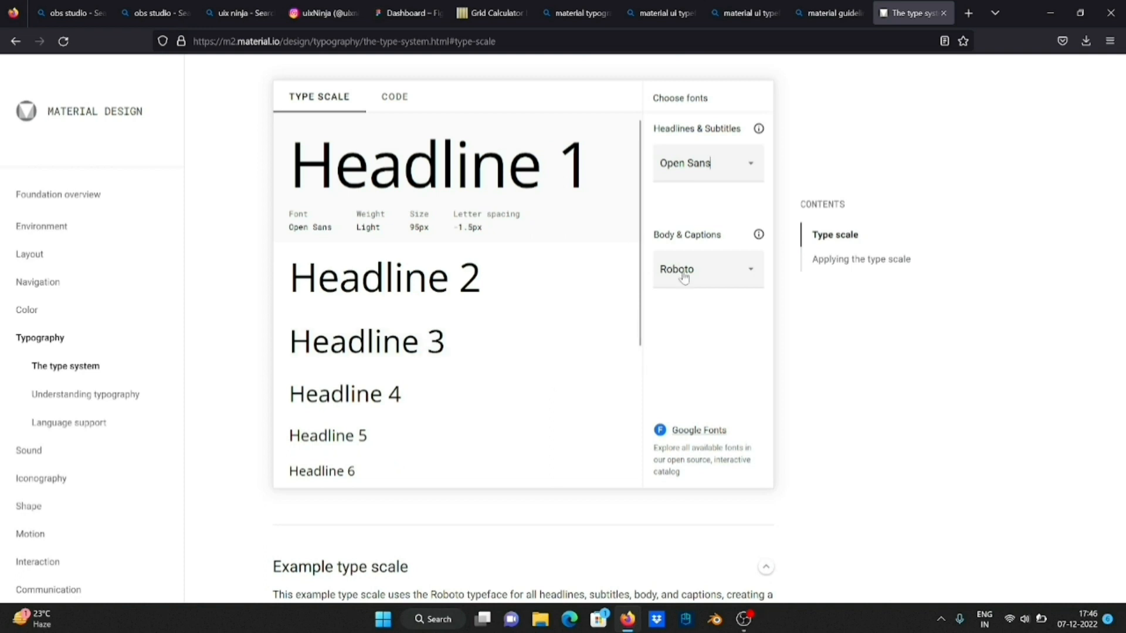
{"action": "left_click", "coordinate": [721, 267]}
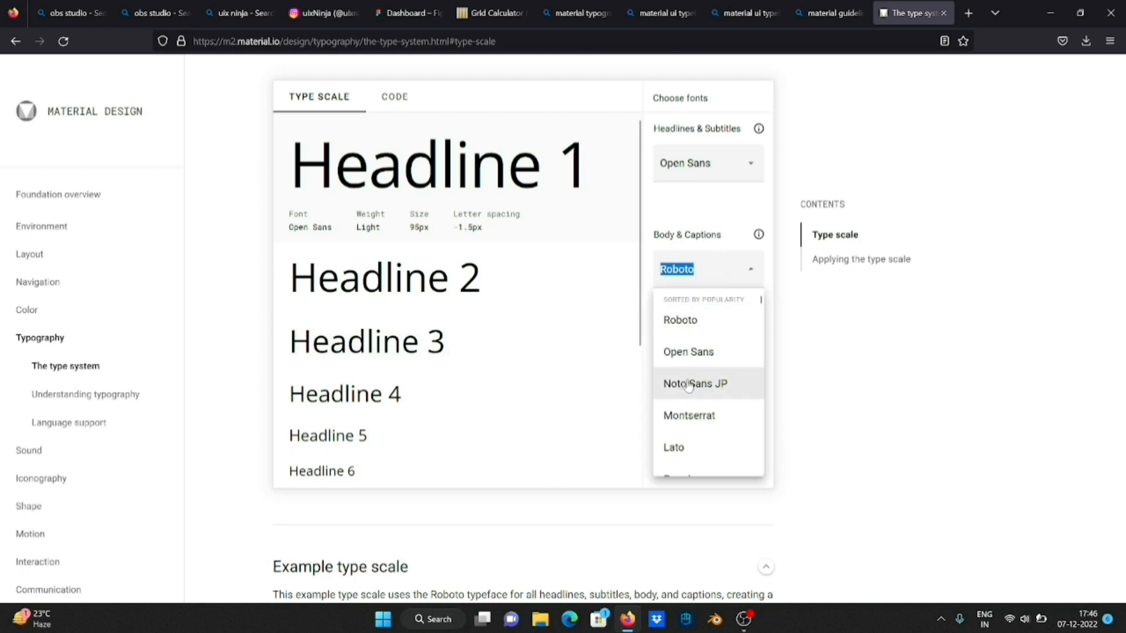
{"action": "left_click", "coordinate": [696, 355]}
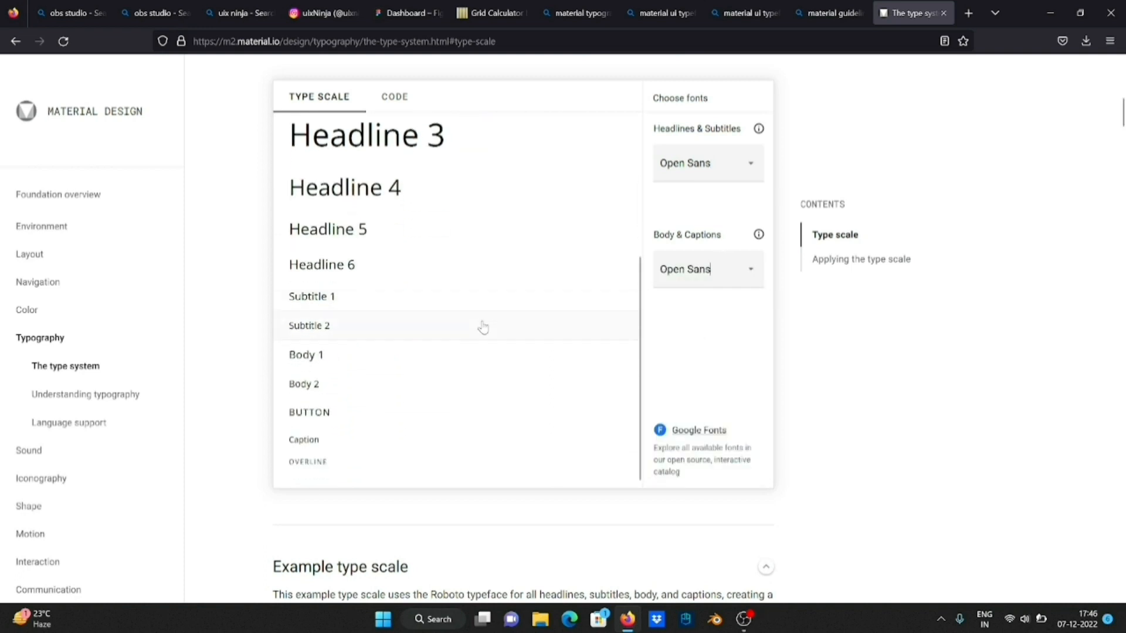
Check the Headline 2 details, then copy the Headline 1 sample with its font, weight, size and letter spacing details
{"action": "scroll", "coordinate": [482, 327], "scroll_direction": "up", "scroll_amount": 5}
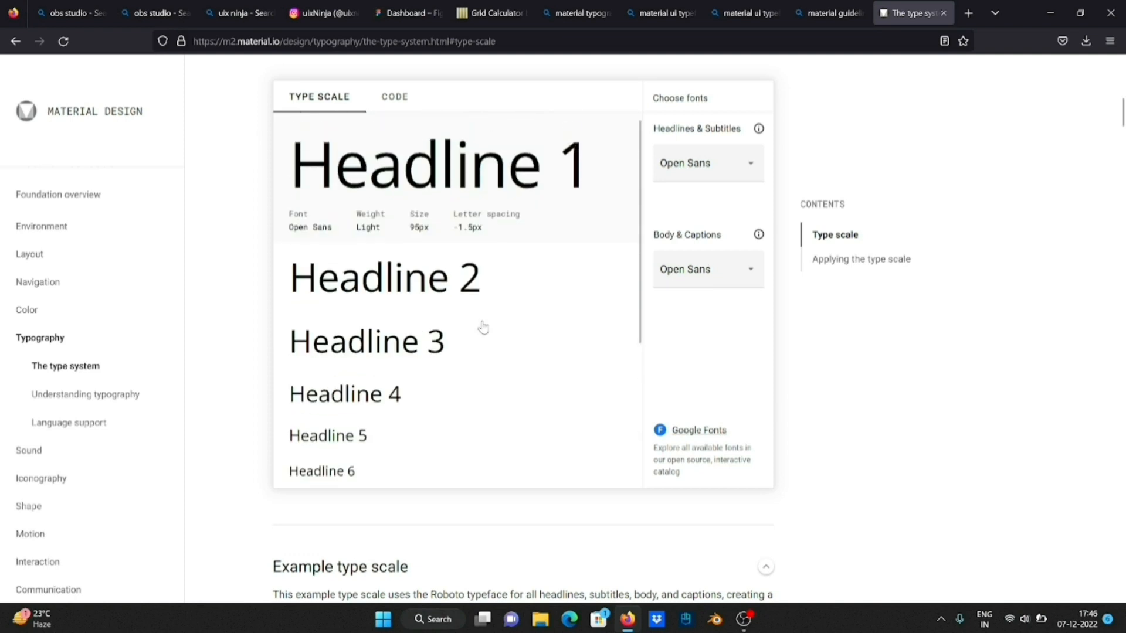
{"action": "left_click", "coordinate": [449, 283]}
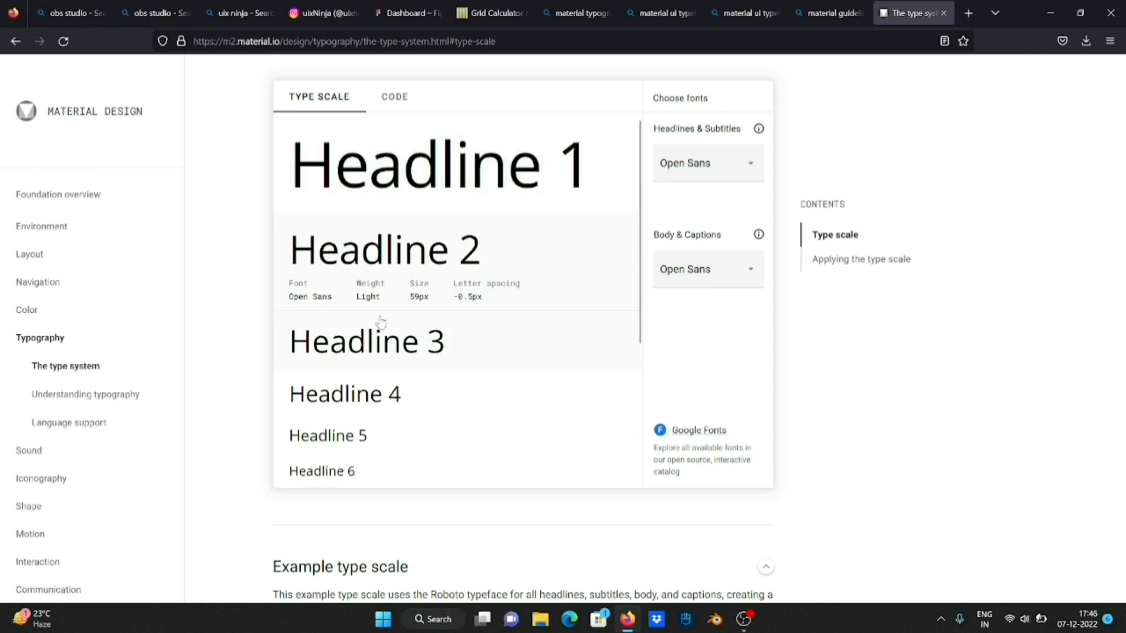
{"action": "scroll", "coordinate": [450, 355], "scroll_direction": "down", "scroll_amount": 2}
{"action": "scroll", "coordinate": [450, 354], "scroll_direction": "up", "scroll_amount": 3}
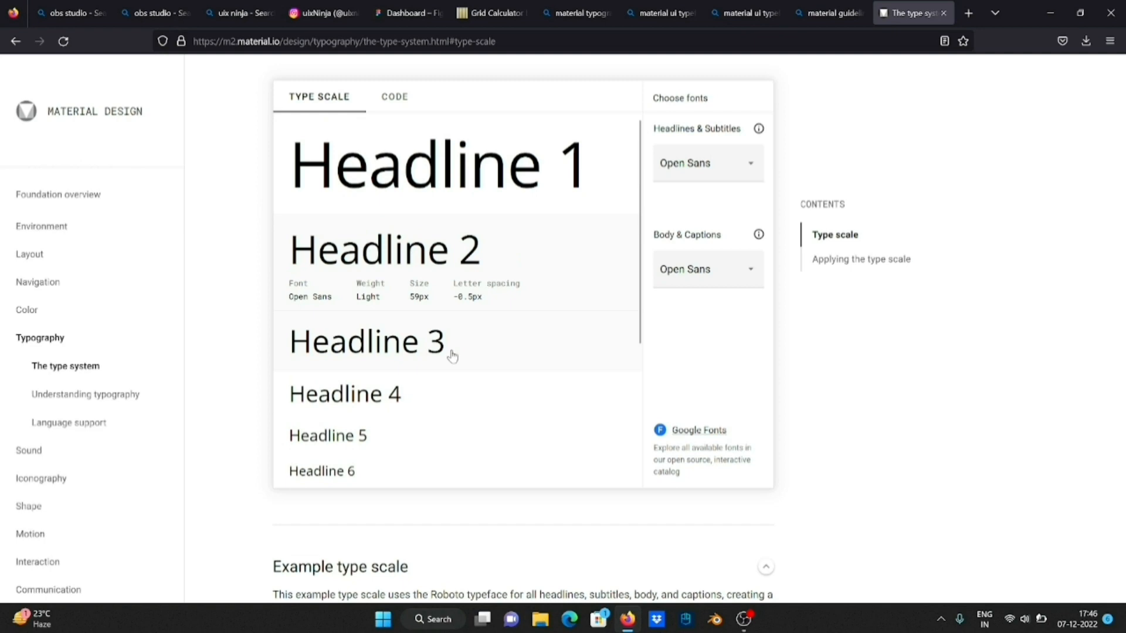
{"action": "left_click", "coordinate": [530, 183]}
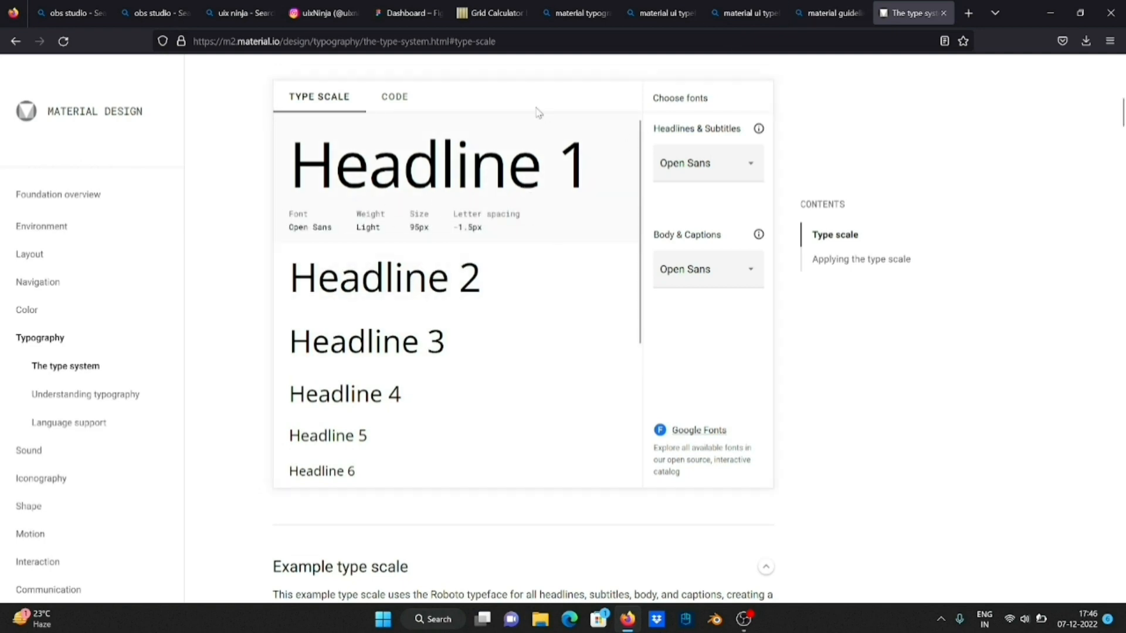
{"action": "left_click_drag", "start_coordinate": [289, 177], "coordinate": [511, 236]}
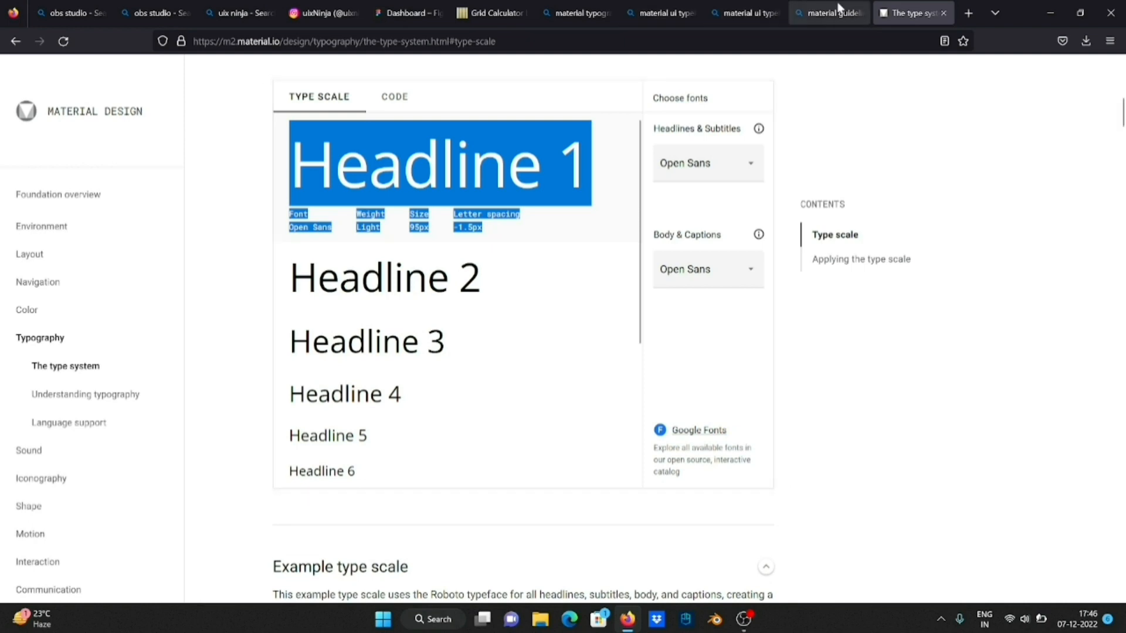
Close the four leftover search tabs on material typography, typeface and guidelines, keeping the type system page open
{"action": "left_click", "coordinate": [608, 16]}
{"action": "left_click", "coordinate": [607, 13]}
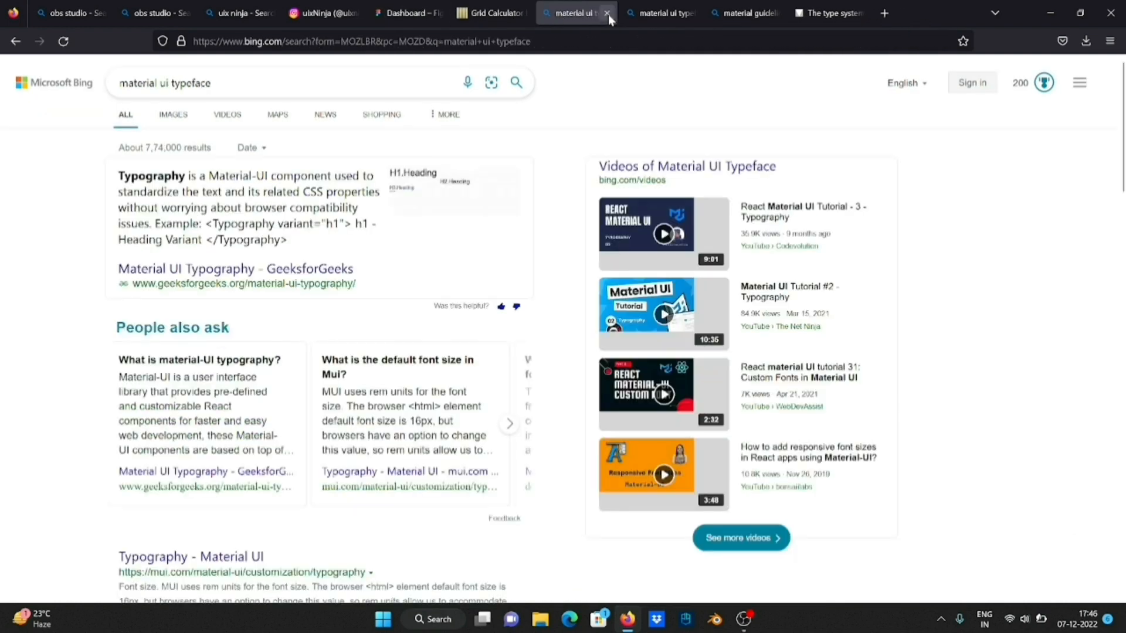
{"action": "left_click", "coordinate": [608, 13]}
{"action": "left_click", "coordinate": [607, 13]}
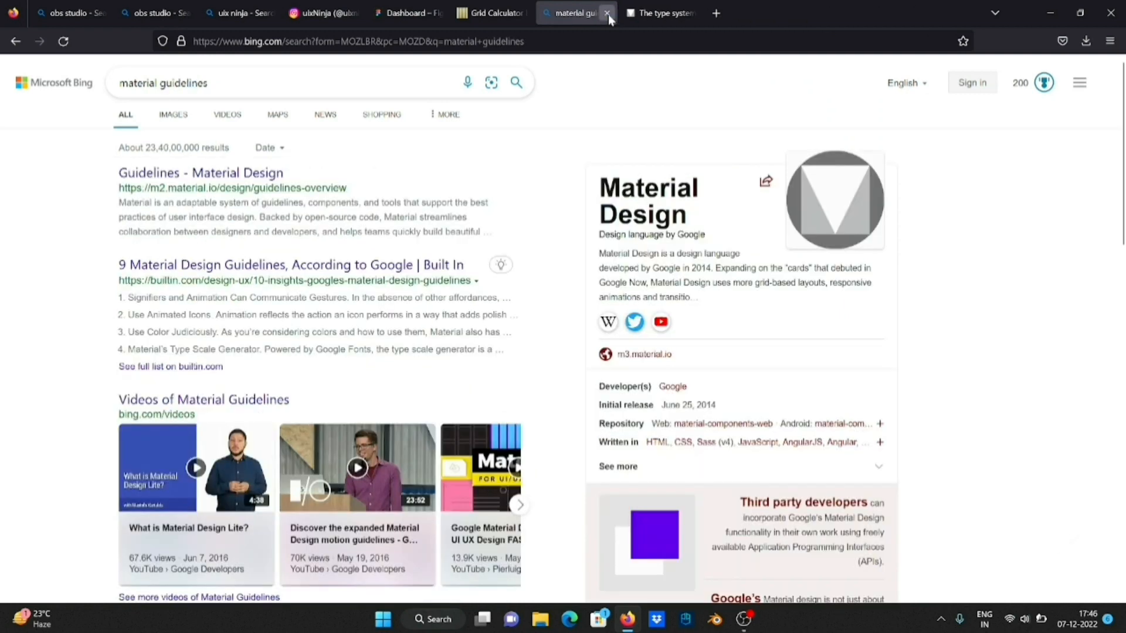
{"action": "left_click", "coordinate": [608, 13]}
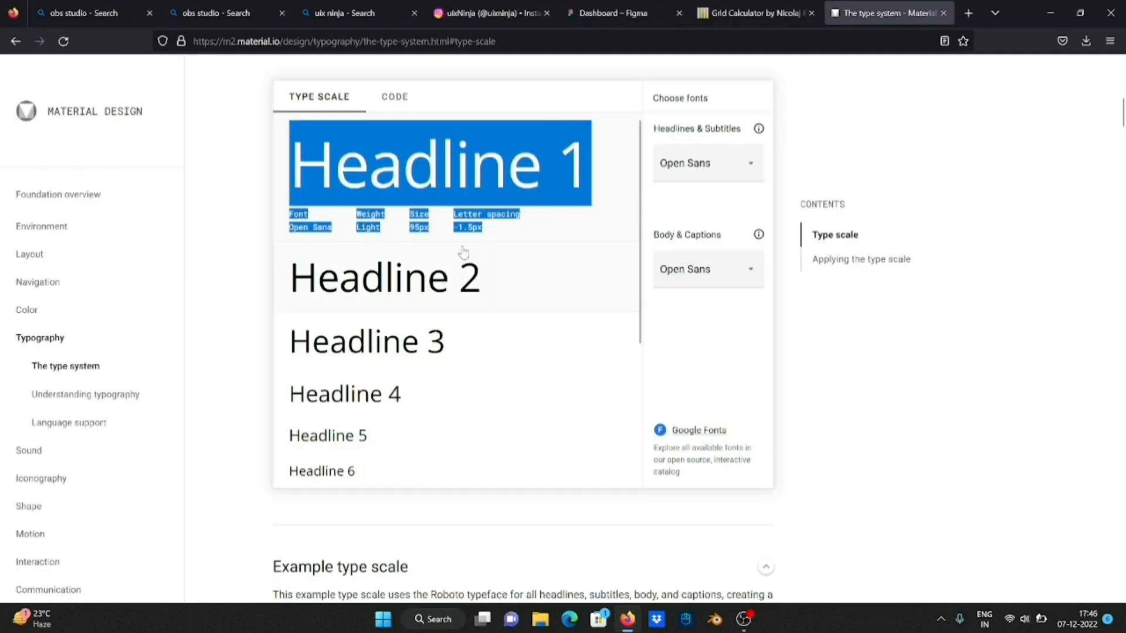
Switch to Figma and paste the copied Headline 1 specs as a text layer beside the MacBook Air frame, removing the trailing blank line
{"action": "left_click", "coordinate": [637, 19]}
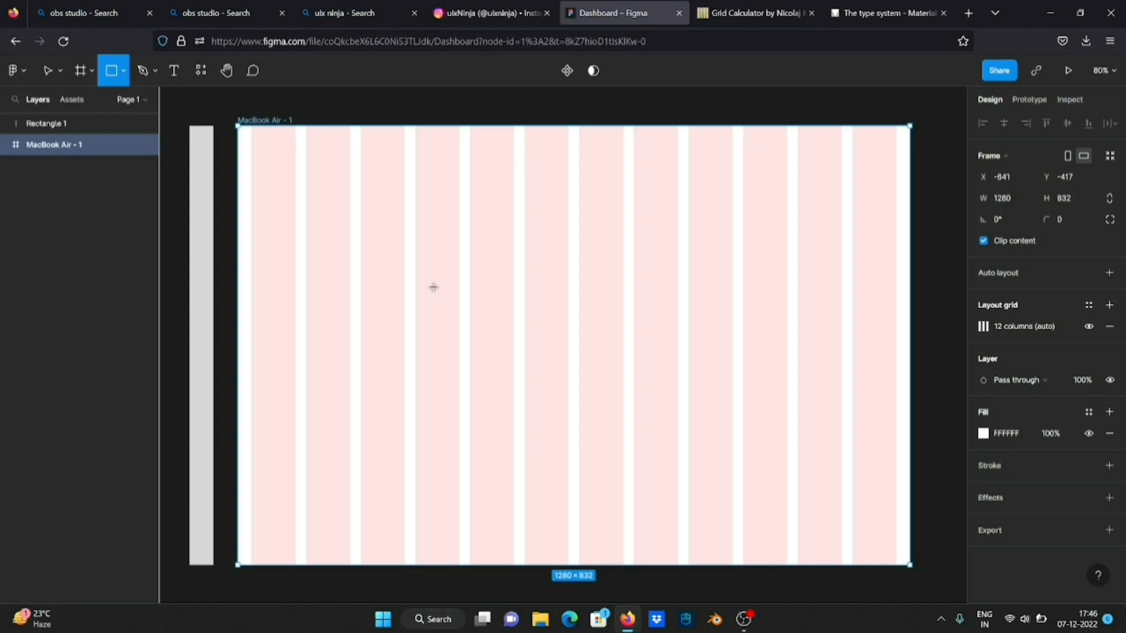
{"action": "scroll", "coordinate": [434, 288], "scroll_direction": "left", "scroll_amount": 3}
{"action": "scroll", "coordinate": [432, 289], "scroll_direction": "down", "scroll_amount": 5}
{"action": "scroll", "coordinate": [431, 290], "scroll_direction": "left", "scroll_amount": 3}
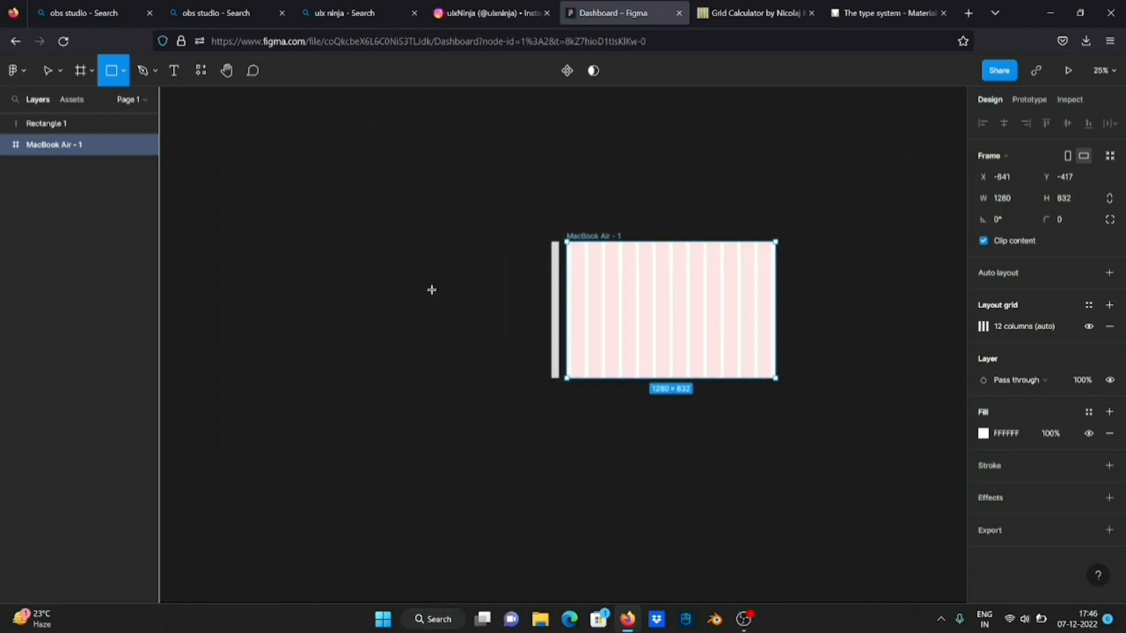
{"action": "left_click", "coordinate": [174, 71]}
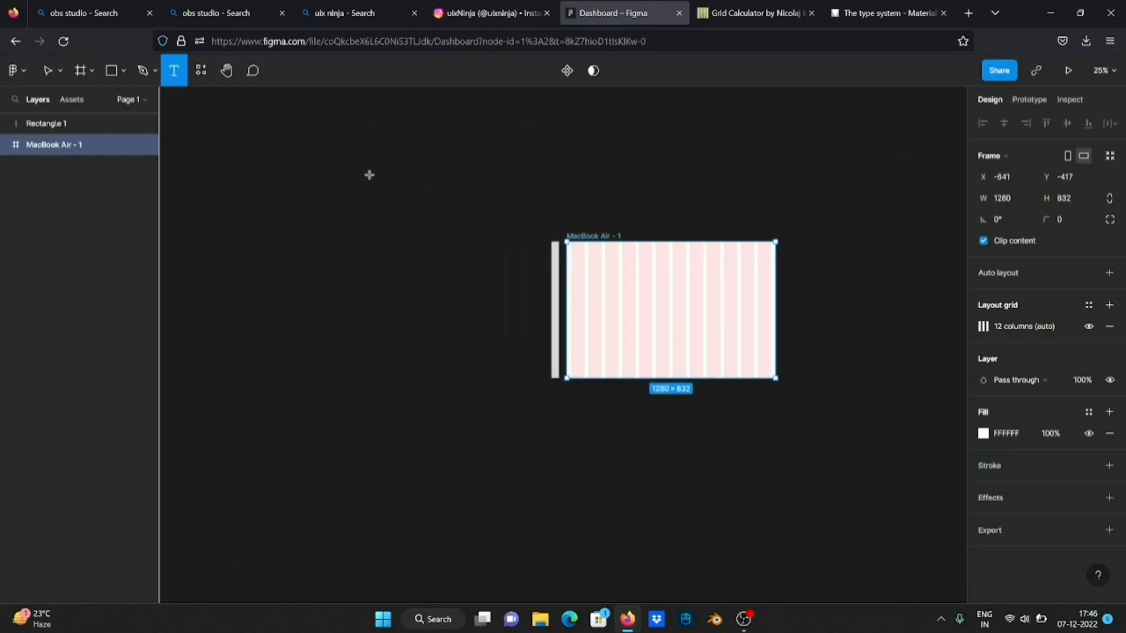
{"action": "left_click", "coordinate": [443, 265]}
{"action": "type", "text": "Headline 1 Font Open Sans Weight Light Size 95px Letter spacing -1.5px"}
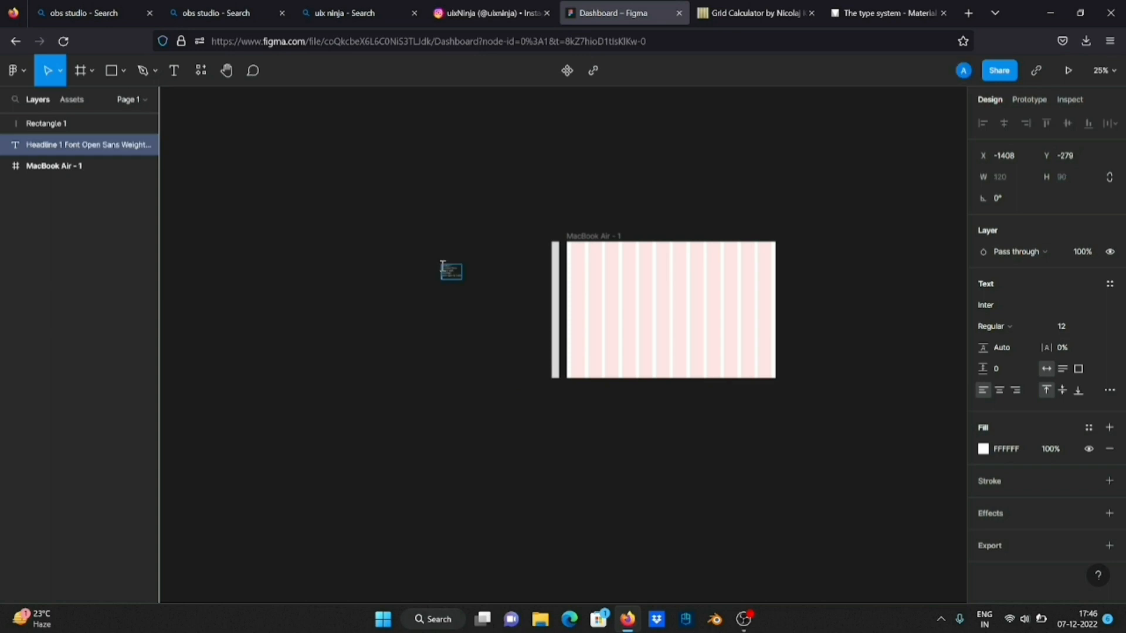
{"action": "scroll", "coordinate": [462, 295], "scroll_direction": "up", "scroll_amount": 6}
{"action": "scroll", "coordinate": [464, 295], "scroll_direction": "up", "scroll_amount": 3}
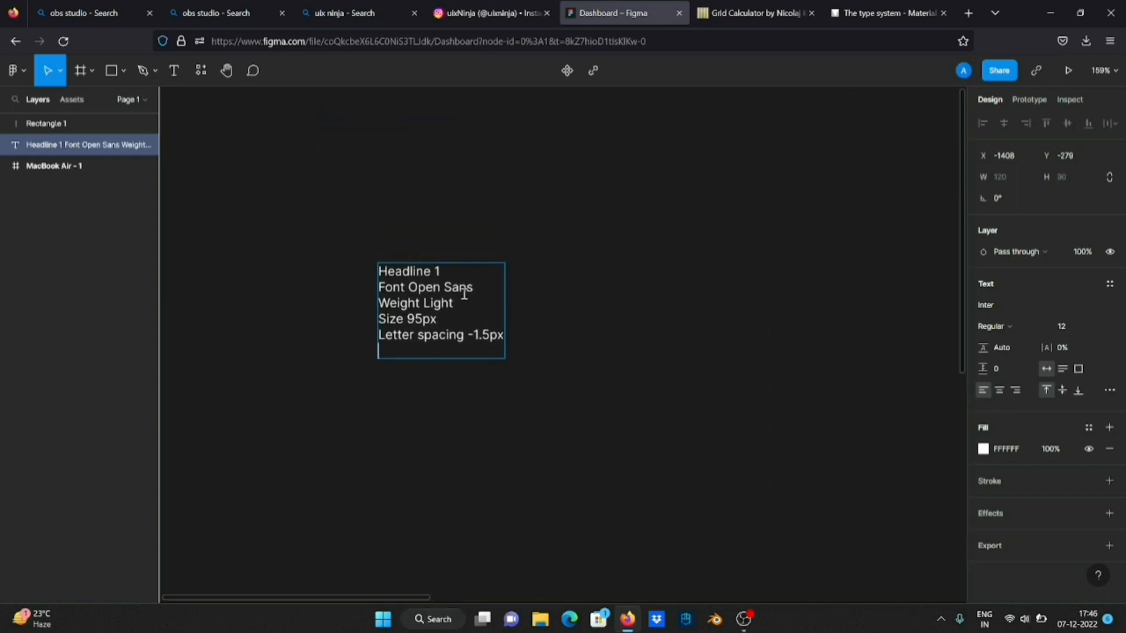
{"action": "key", "text": "BackSpace"}
{"action": "key", "text": "Escape"}
{"action": "left_click", "coordinate": [597, 260]}
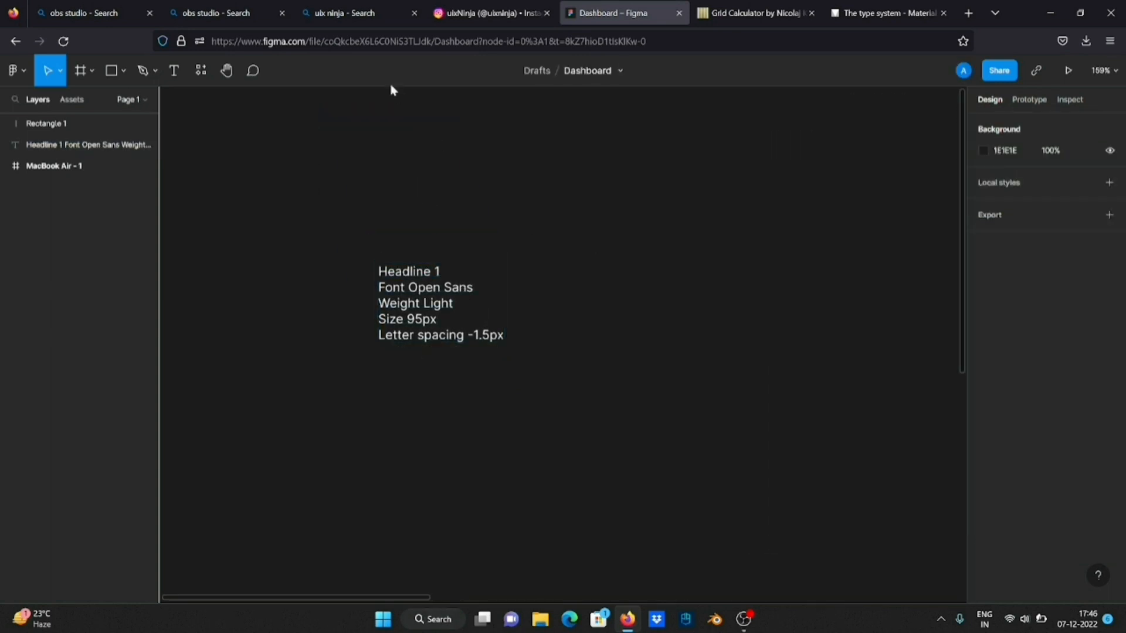
Add a separate "Headline 1" text above the pasted specs and align its left edge with them
{"action": "left_click", "coordinate": [176, 72]}
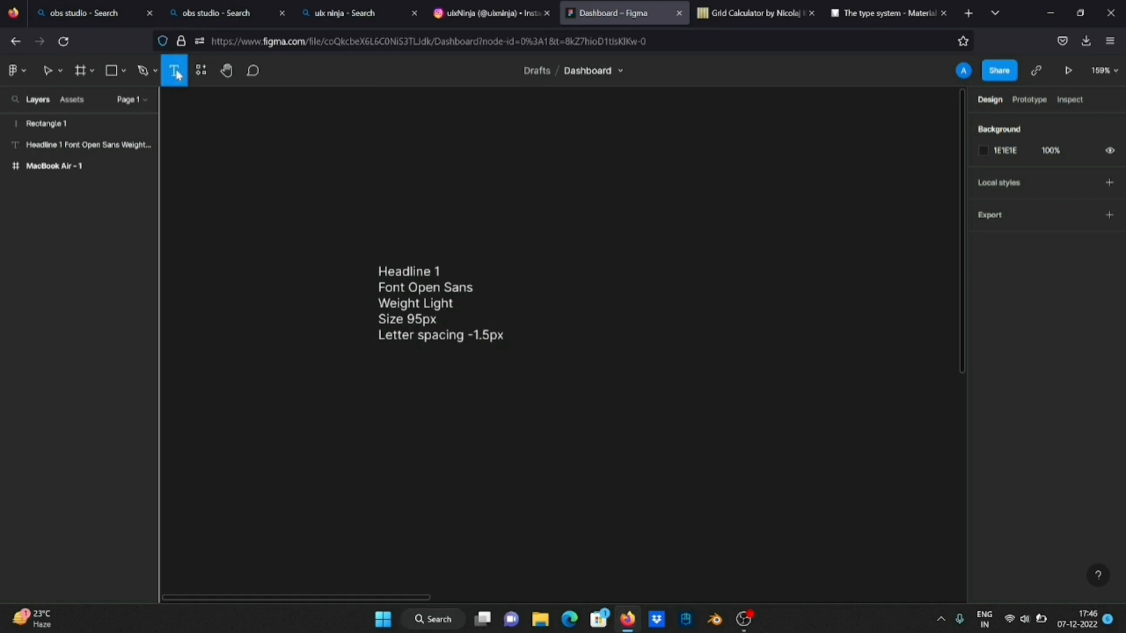
{"action": "left_click", "coordinate": [395, 221]}
{"action": "type", "text": "He"}
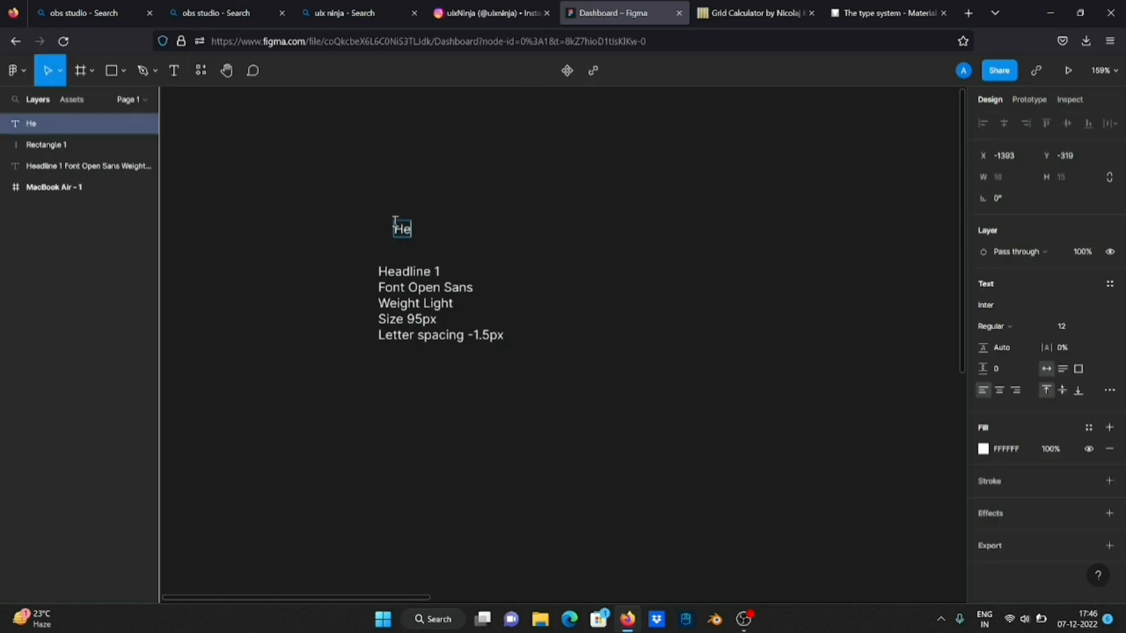
{"action": "type", "text": "adline 1"}
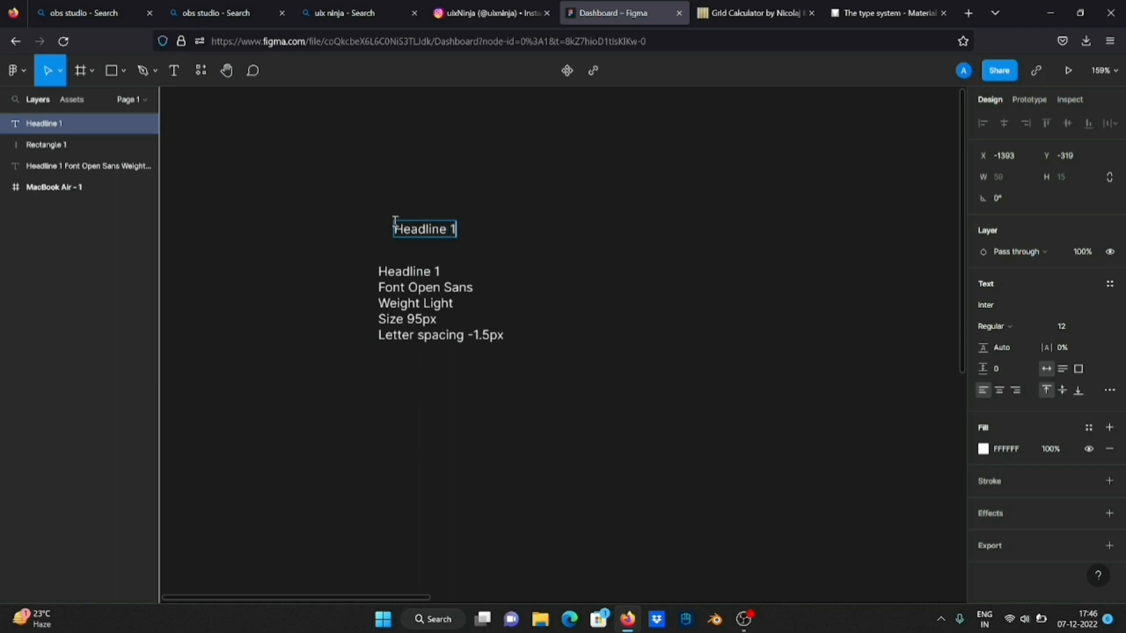
{"action": "key", "text": "Escape"}
{"action": "left_click", "coordinate": [557, 212]}
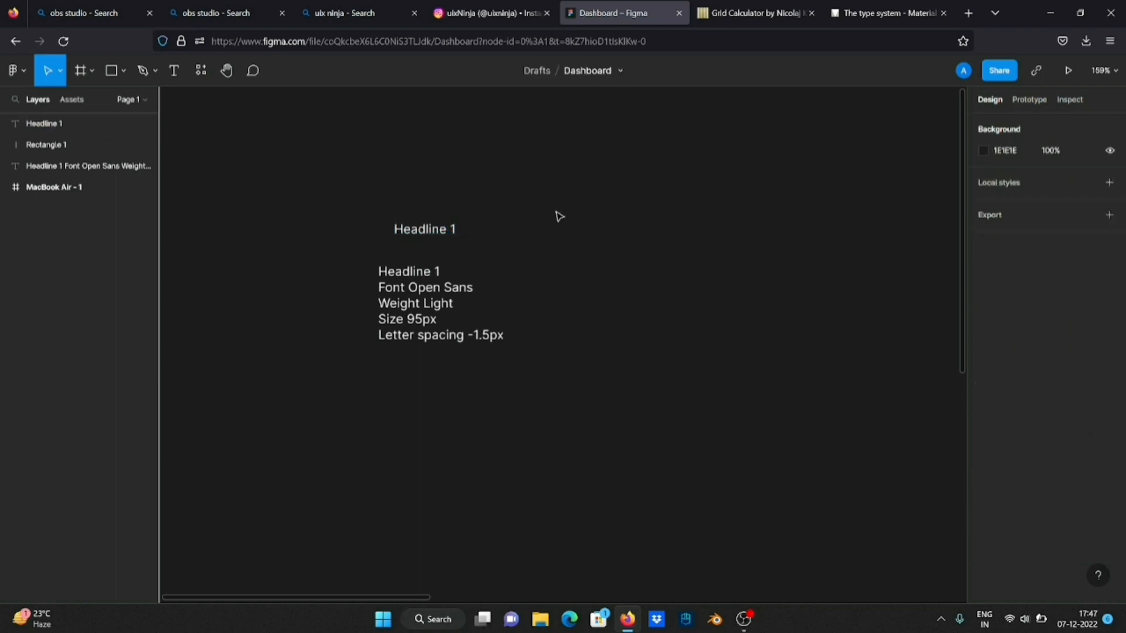
{"action": "left_click", "coordinate": [444, 234]}
{"action": "mouse_move", "coordinate": [444, 234]}
{"action": "left_mouse_down"}
{"action": "mouse_move", "coordinate": [419, 251]}
{"action": "mouse_move", "coordinate": [429, 246]}
{"action": "left_mouse_up"}
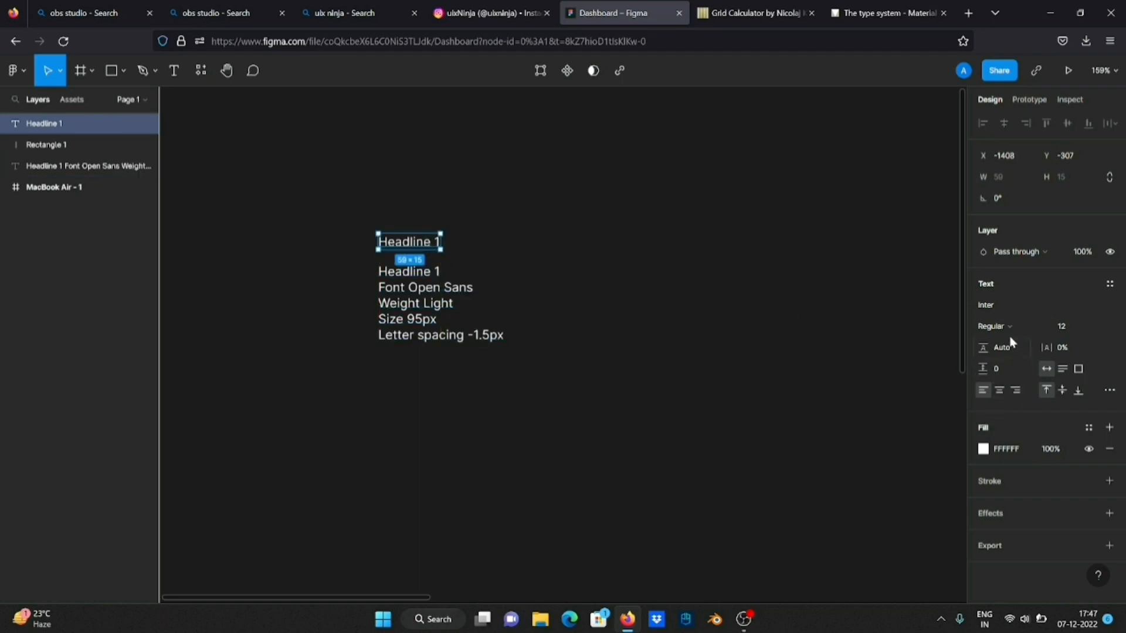
Format the separate Headline 1 text in Open Sans Light at size 95
{"action": "left_click", "coordinate": [1019, 310]}
{"action": "type", "text": "Open Sans"}
{"action": "key", "text": "Return"}
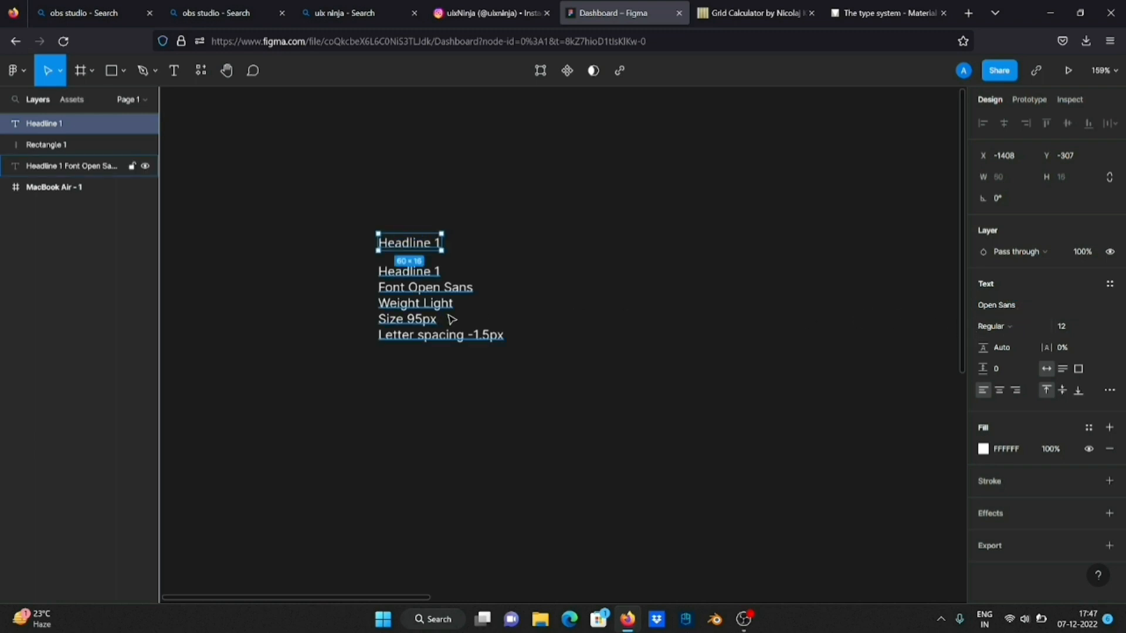
{"action": "left_click", "coordinate": [1017, 327]}
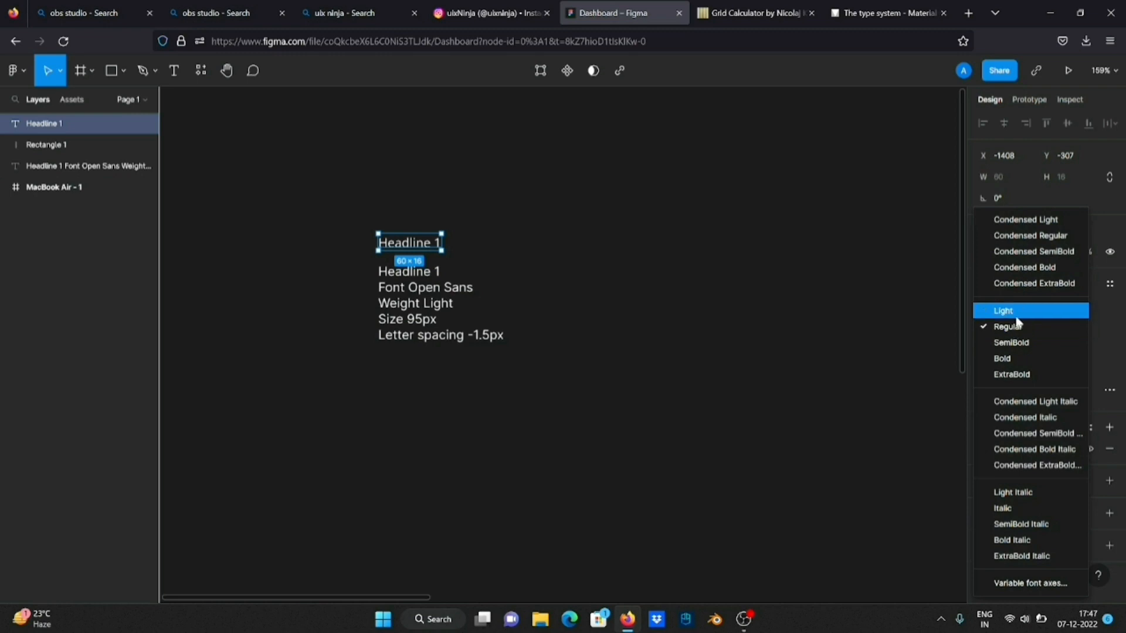
{"action": "left_click", "coordinate": [1020, 316]}
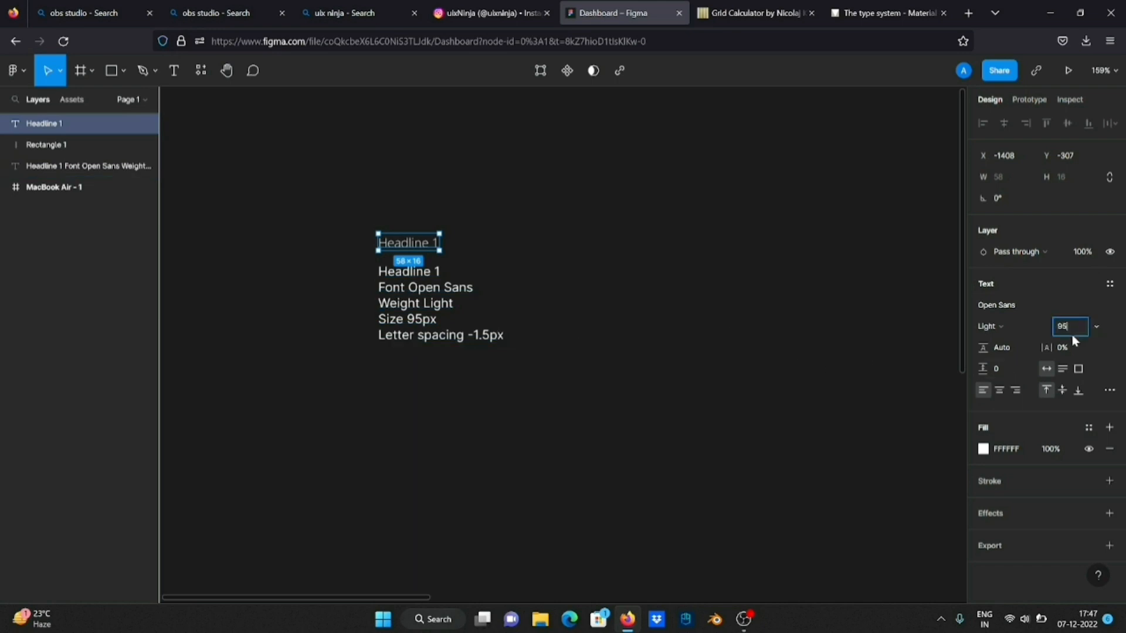
{"action": "key", "text": "Return"}
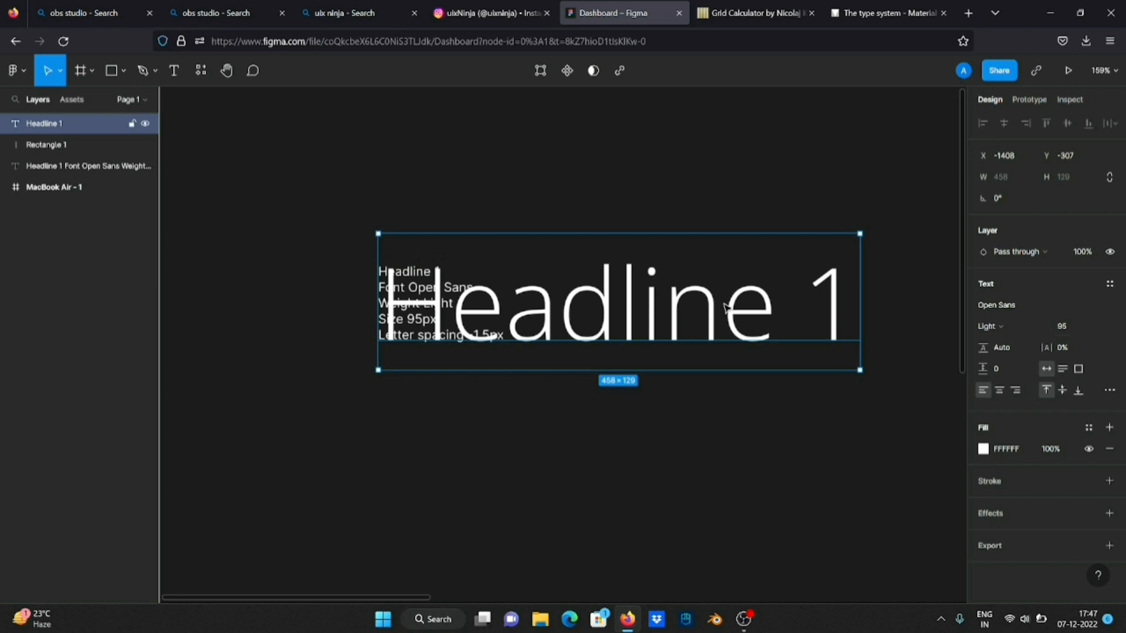
Move the enlarged Headline 1 text up clear of the specs and set its letter spacing to -1.5 px
{"action": "left_click_drag", "start_coordinate": [727, 307], "coordinate": [726, 192]}
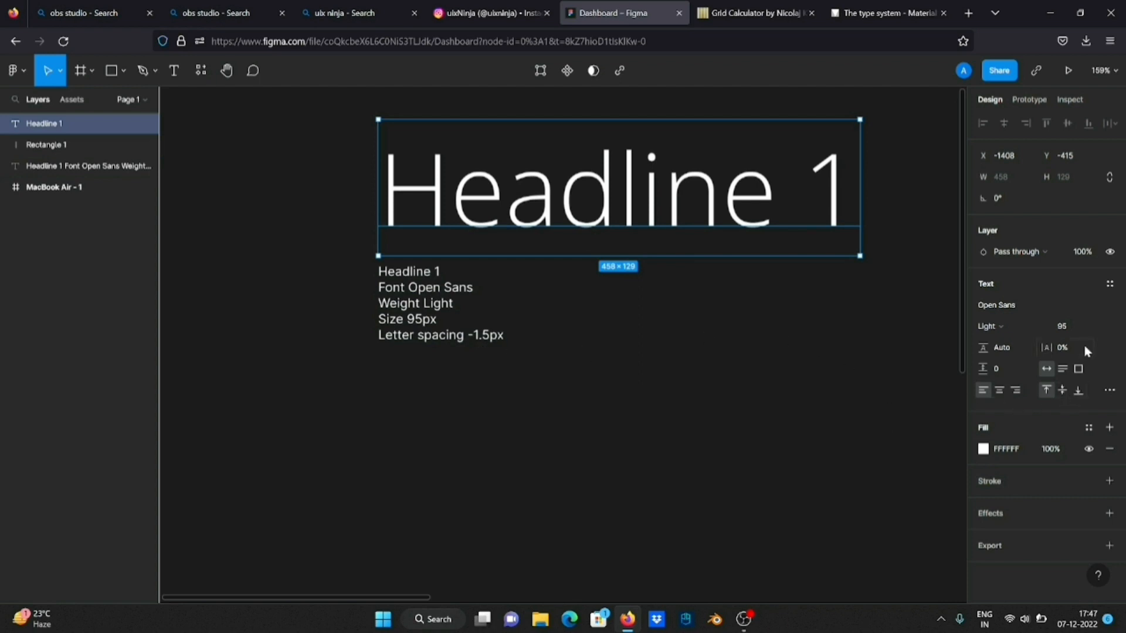
{"action": "left_click", "coordinate": [1068, 351]}
{"action": "type", "text": "-1.5px"}
{"action": "key", "text": "Return"}
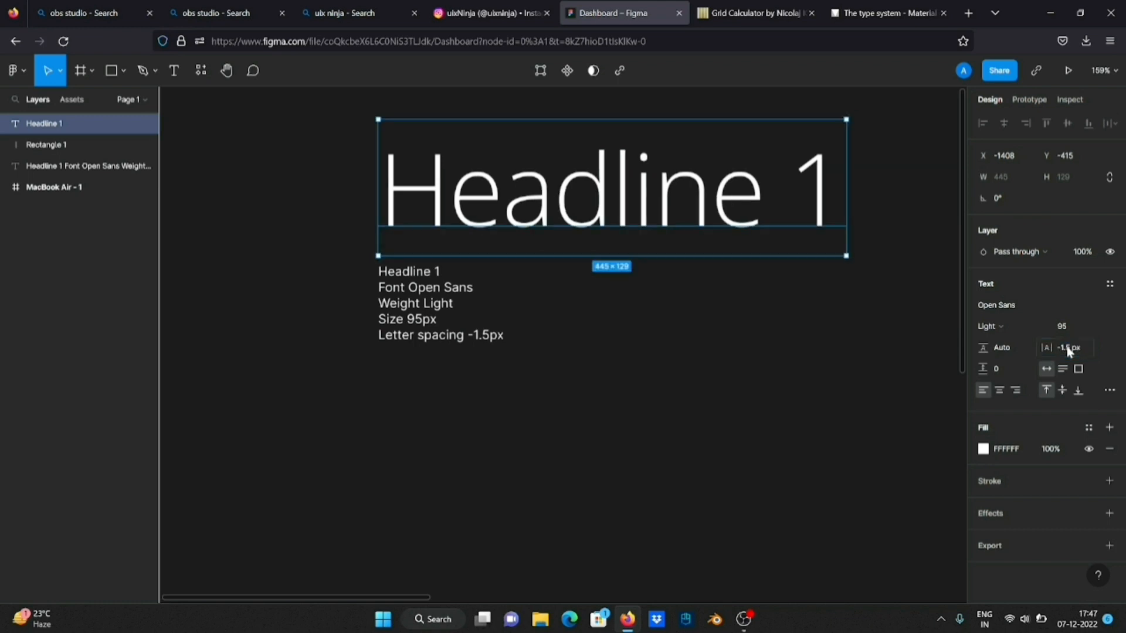
{"action": "left_click", "coordinate": [698, 355]}
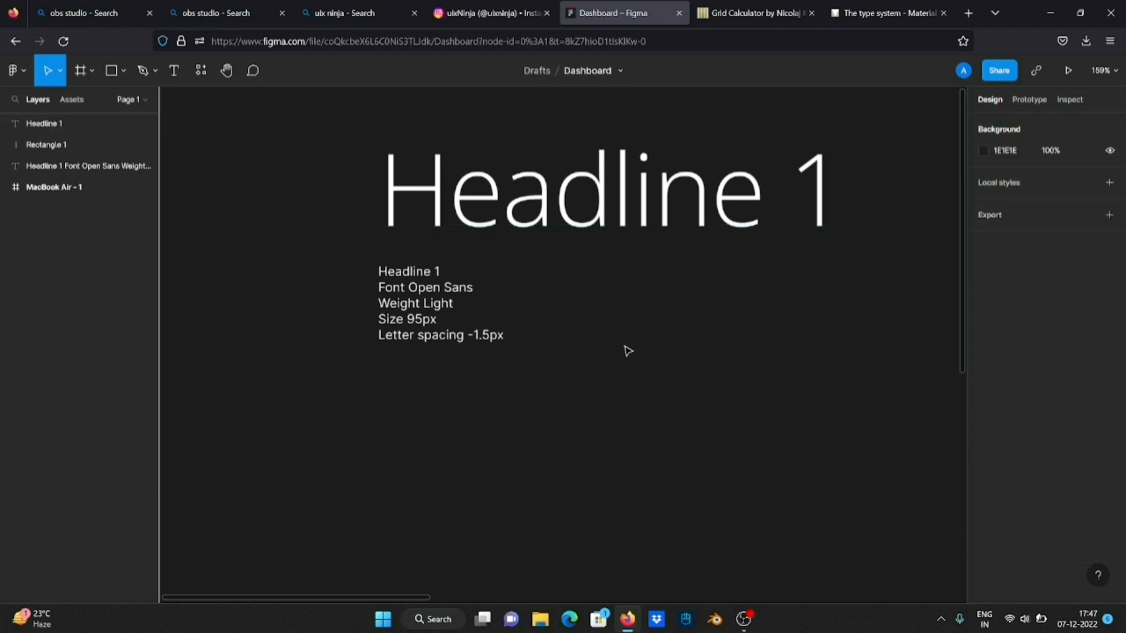
Move the Headline 1 text and its specs together up and farther away from the MacBook Air frame
{"action": "scroll", "coordinate": [623, 350], "scroll_direction": "down", "scroll_amount": 5}
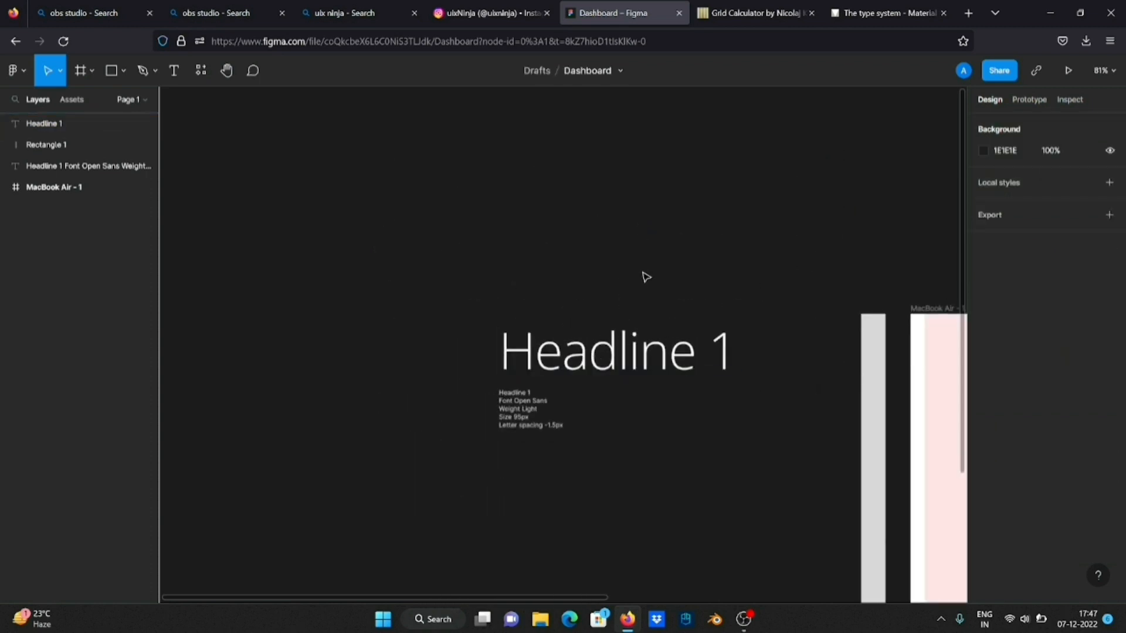
{"action": "left_click_drag", "start_coordinate": [643, 275], "coordinate": [499, 453]}
{"action": "left_click_drag", "start_coordinate": [687, 350], "coordinate": [600, 274]}
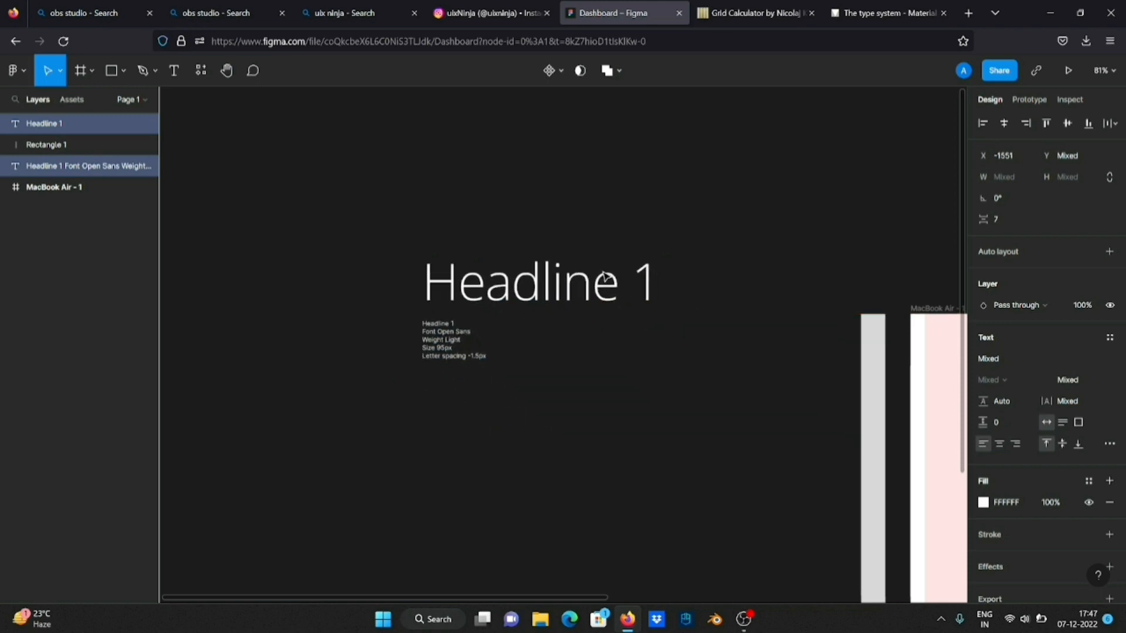
{"action": "left_click", "coordinate": [703, 330]}
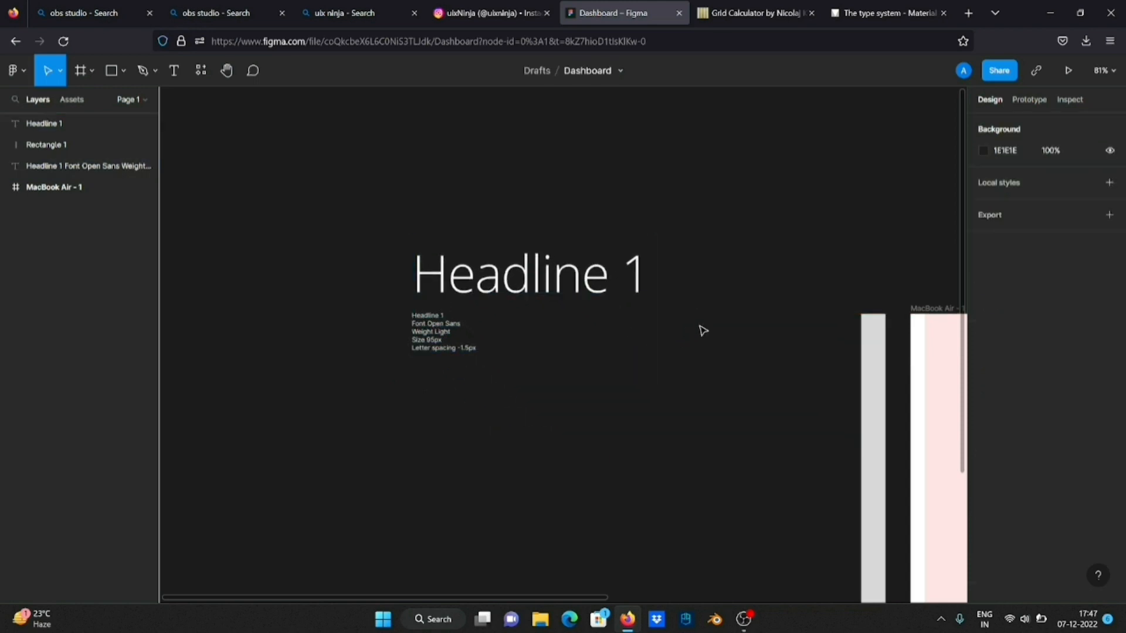
{"action": "scroll", "coordinate": [477, 369], "scroll_direction": "down", "scroll_amount": 5}
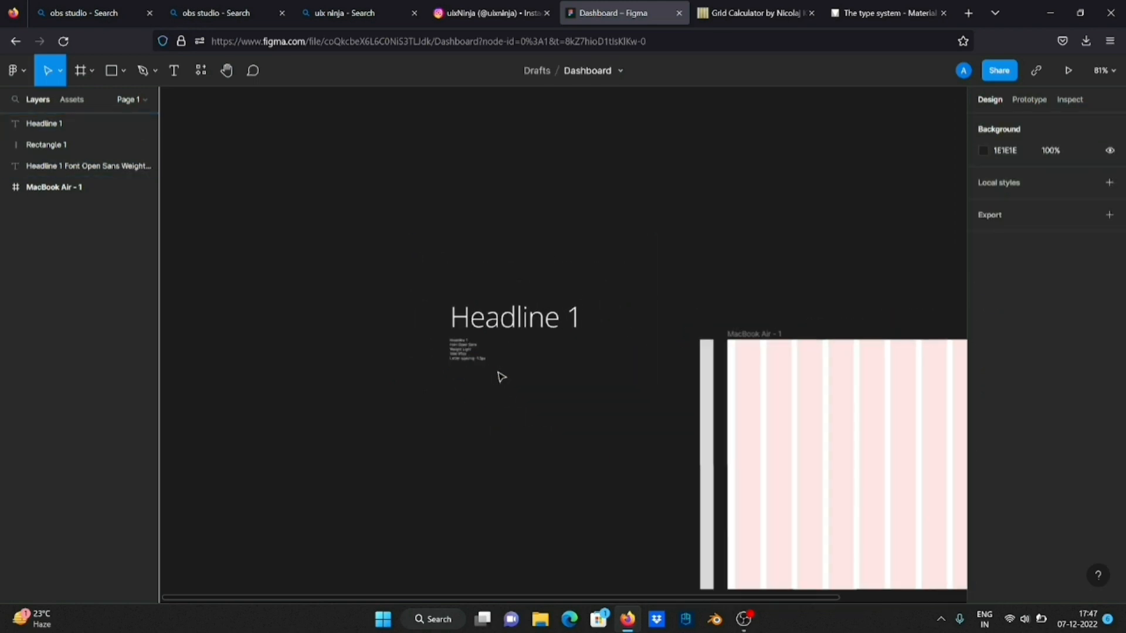
Move the Headline 1 text and its specs together slightly down and farther left of the MacBook Air frame, to X -1736
{"action": "left_click_drag", "start_coordinate": [572, 315], "coordinate": [460, 221]}
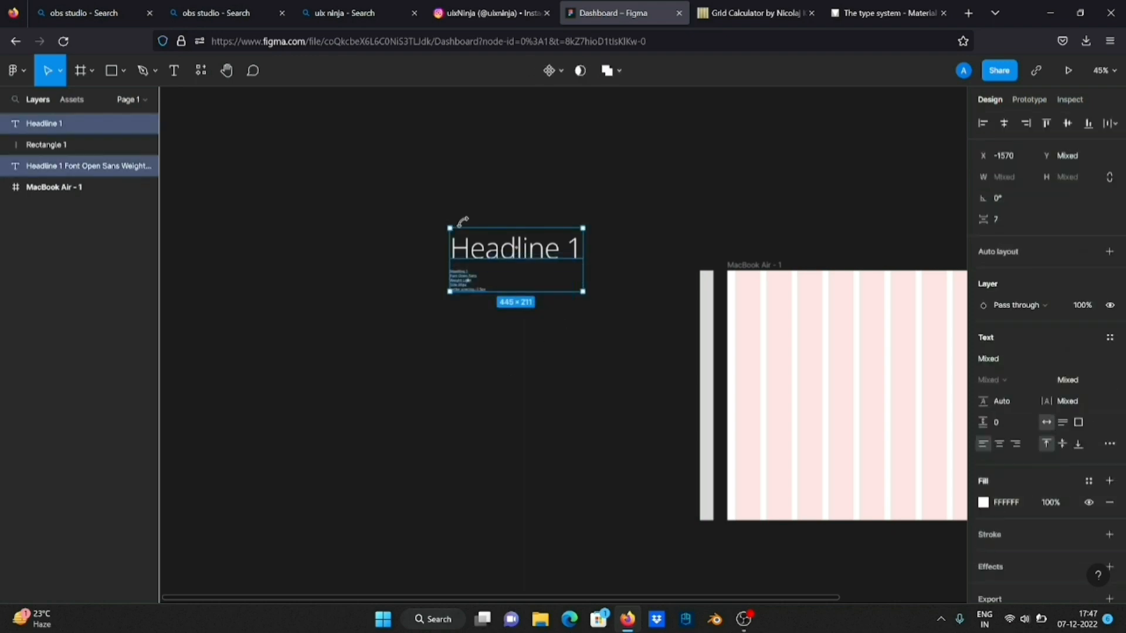
{"action": "left_click_drag", "start_coordinate": [514, 248], "coordinate": [461, 287]}
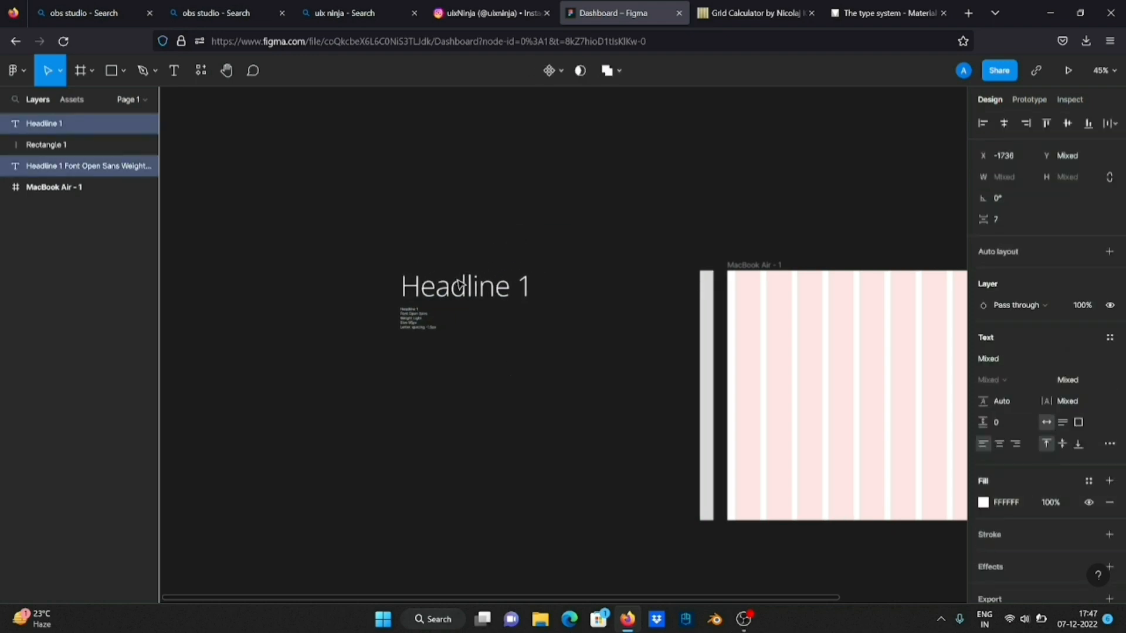
{"action": "left_click", "coordinate": [578, 244]}
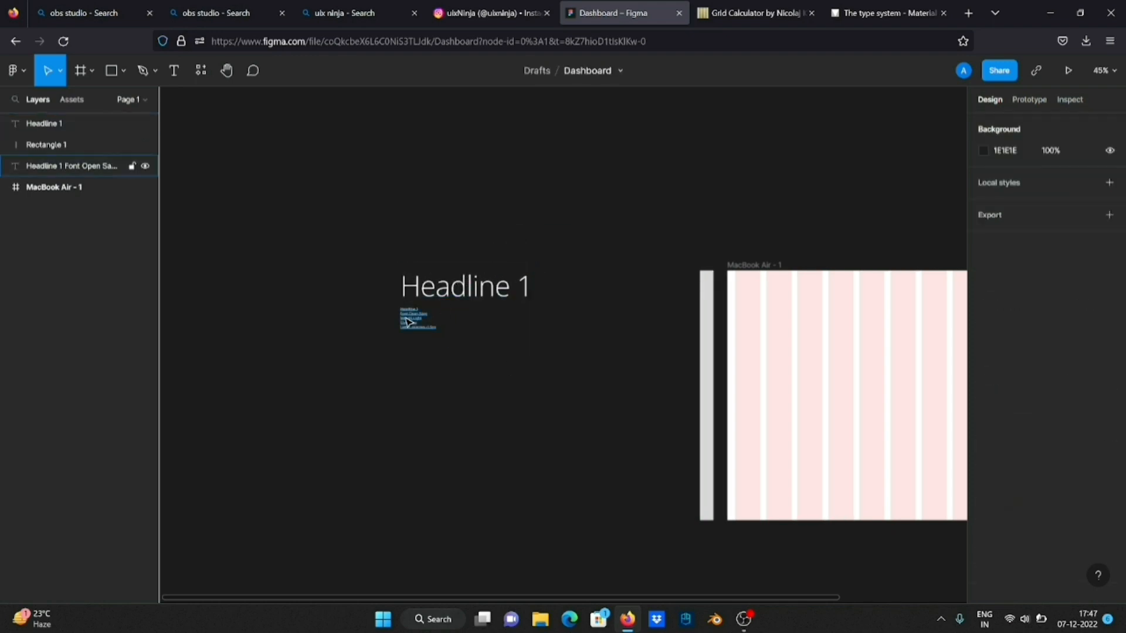
Copy the Headline 2 text with its font specs from the Material type scale page and return to Figma
{"action": "scroll", "coordinate": [407, 322], "scroll_direction": "up", "scroll_amount": 3}
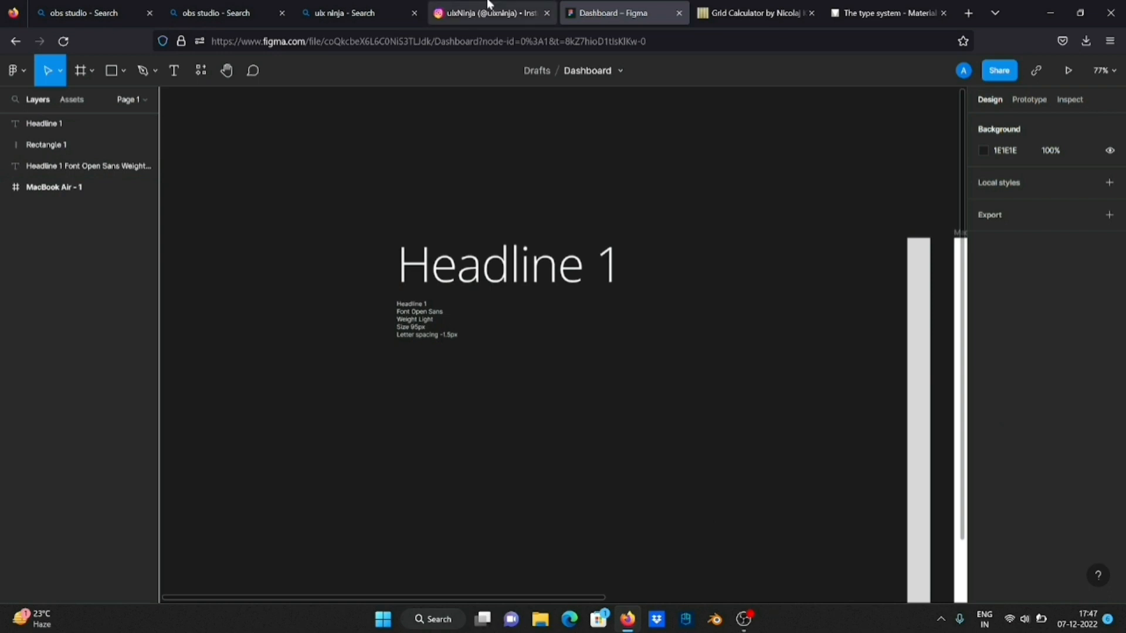
{"action": "left_click", "coordinate": [872, 7]}
{"action": "left_click", "coordinate": [410, 283]}
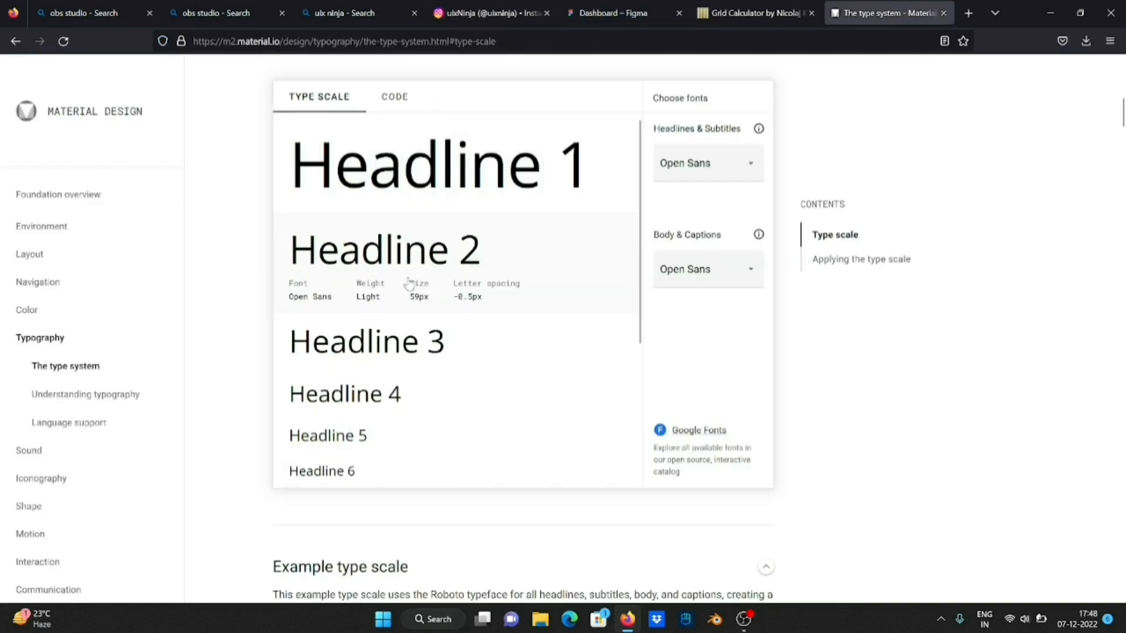
{"action": "left_click_drag", "start_coordinate": [304, 261], "coordinate": [503, 306]}
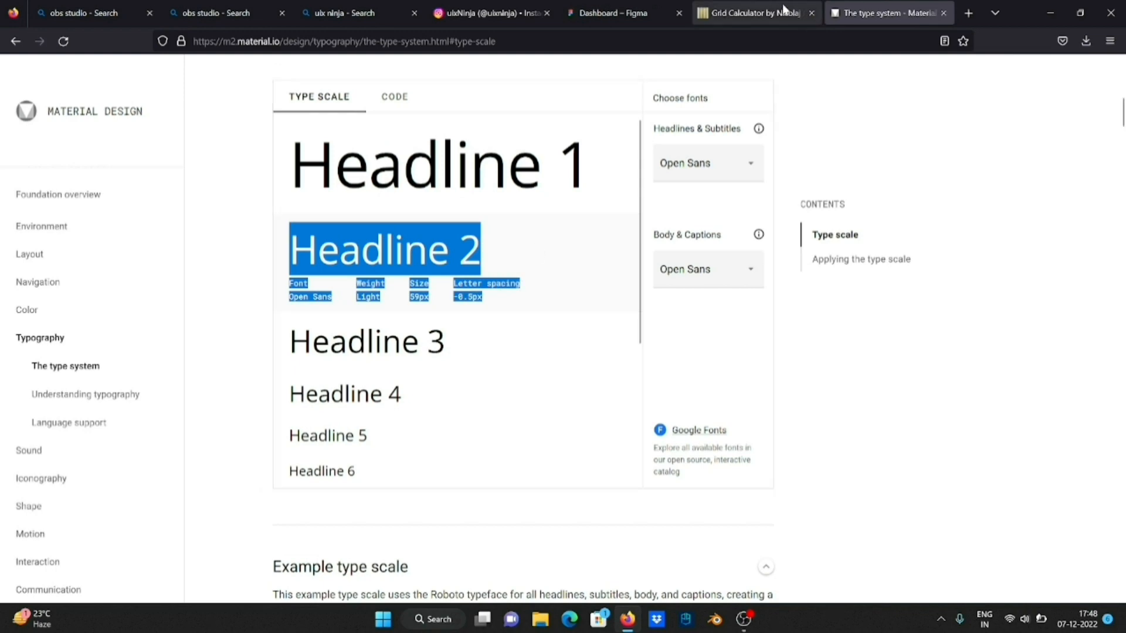
{"action": "left_click", "coordinate": [641, 13]}
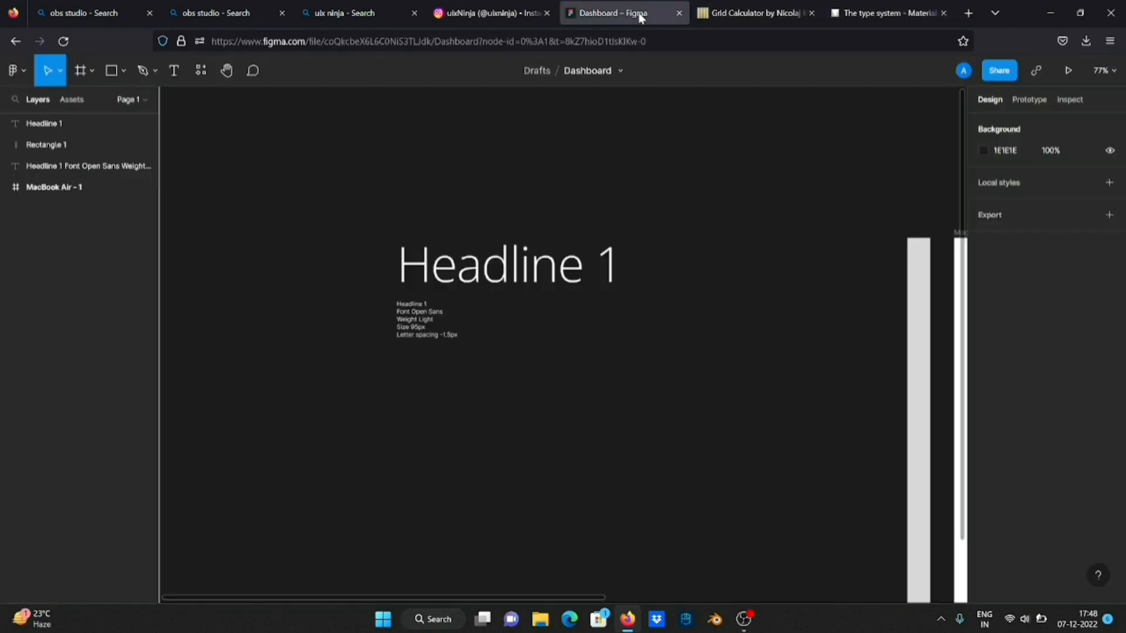
{"action": "scroll", "coordinate": [463, 399], "scroll_direction": "down", "scroll_amount": 2}
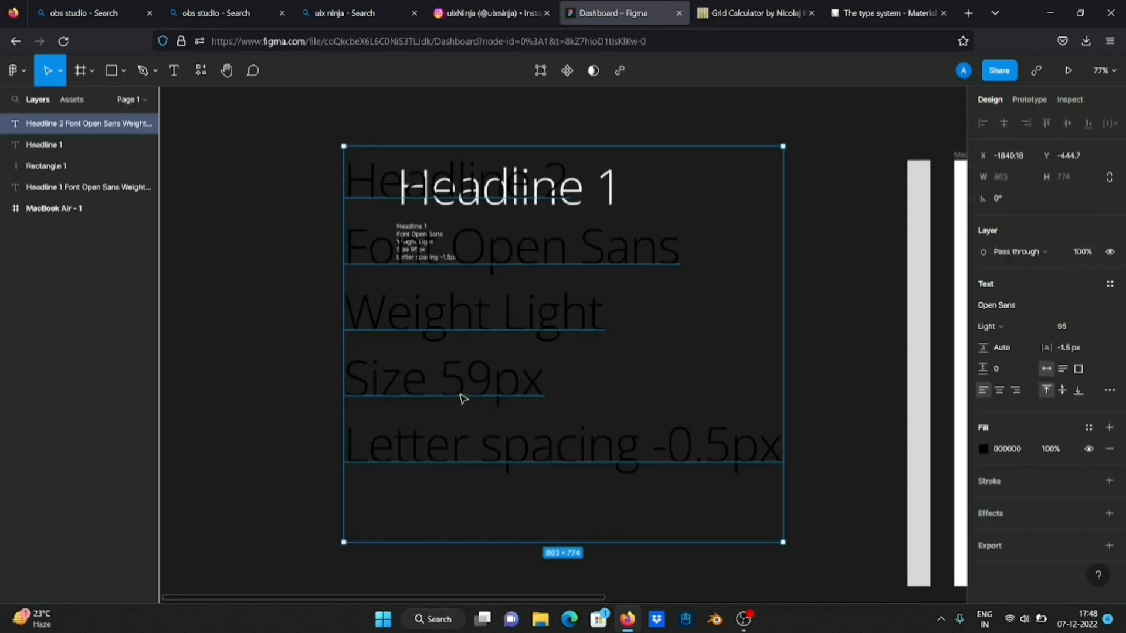
{"action": "key", "text": "ctrl+v"}
{"action": "key", "text": "Delete"}
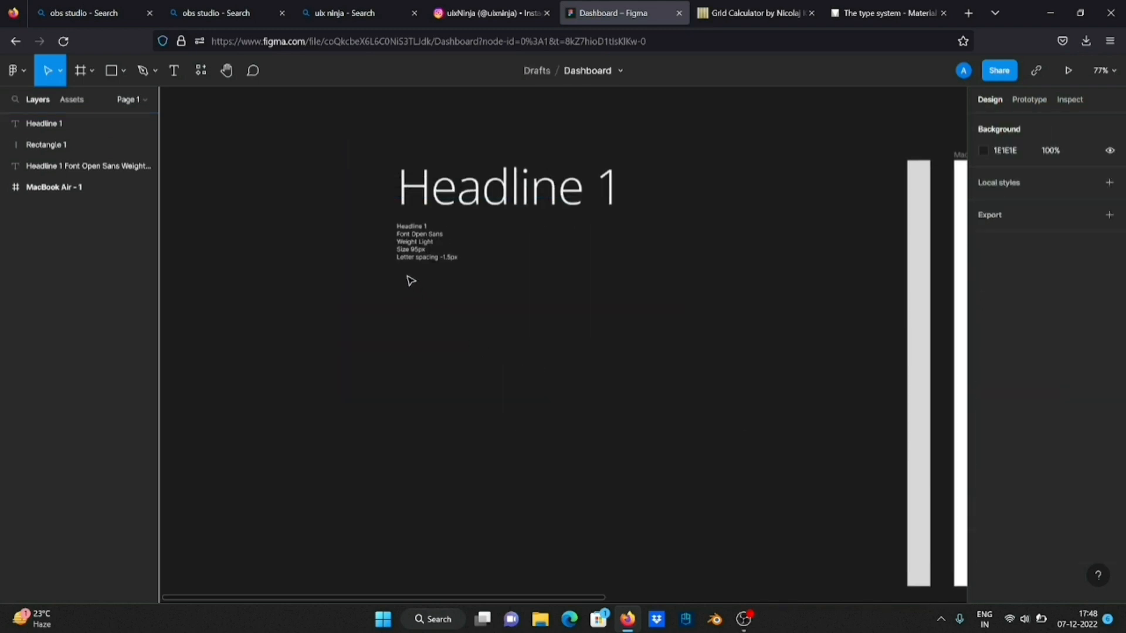
Paste the Headline 2 specs as small 12-size text and place them below the Headline 1 specs
{"action": "left_click", "coordinate": [410, 252]}
{"action": "left_click", "coordinate": [448, 369]}
{"action": "key", "text": "ctrl+v"}
{"action": "left_click_drag", "start_coordinate": [561, 346], "coordinate": [422, 335]}
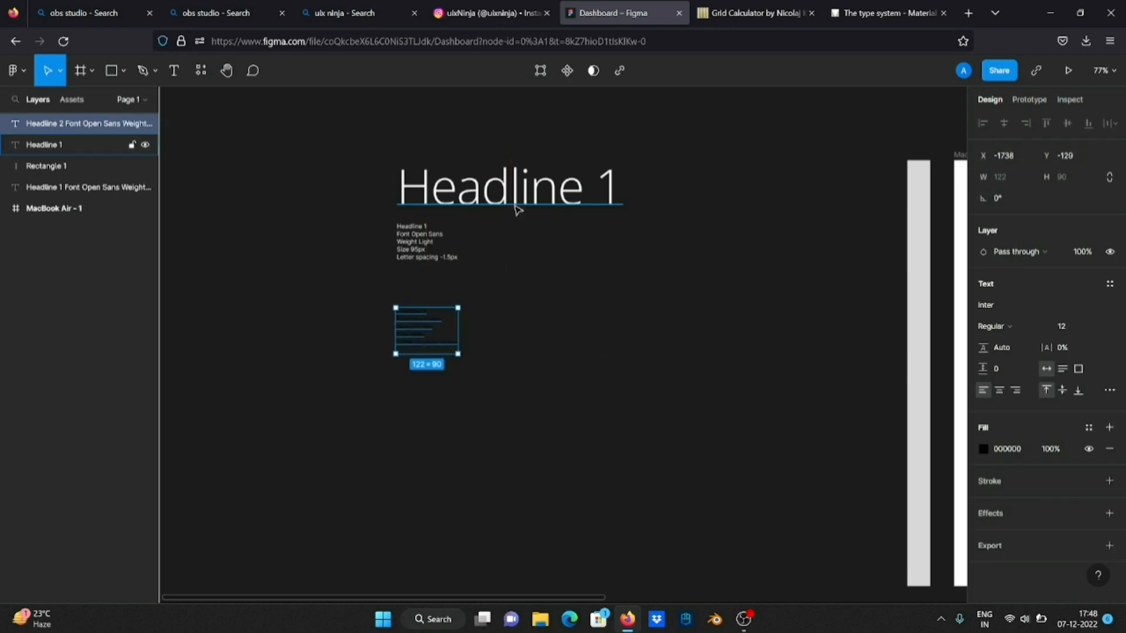
{"action": "left_click", "coordinate": [521, 249]}
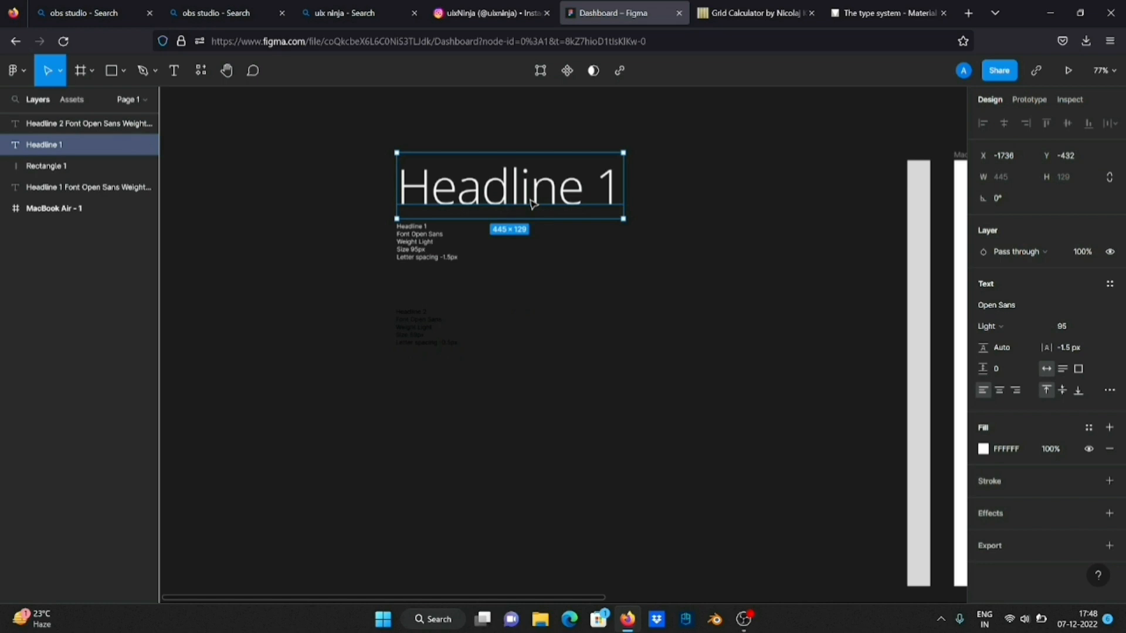
{"action": "left_click", "coordinate": [543, 296]}
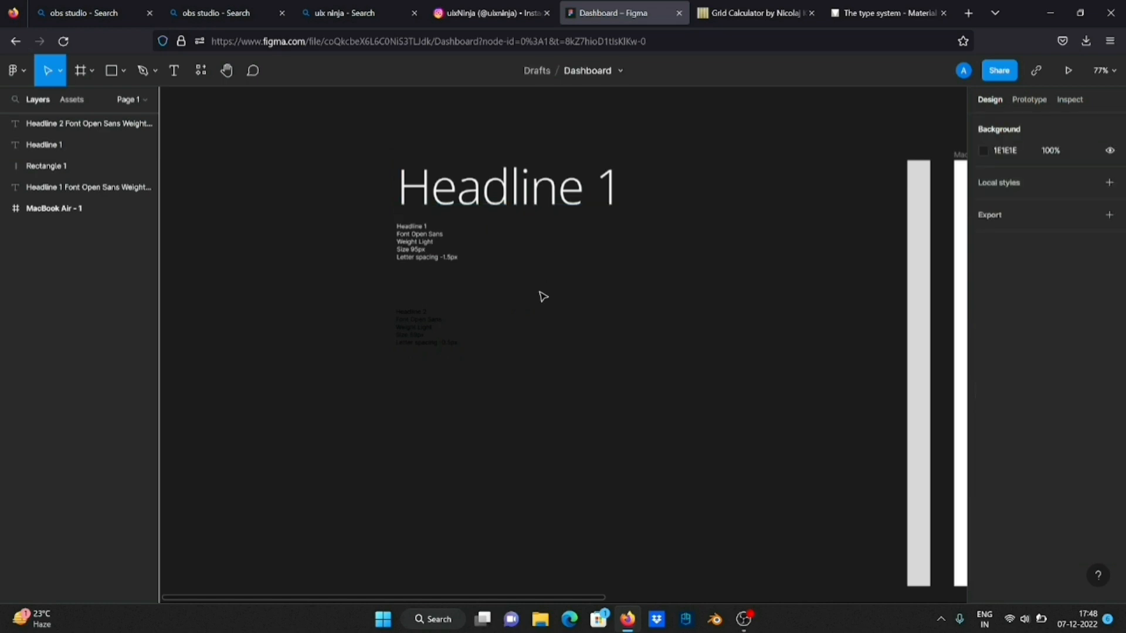
{"action": "key", "text": "ctrl+v"}
{"action": "left_click_drag", "start_coordinate": [543, 296], "coordinate": [648, 346]}
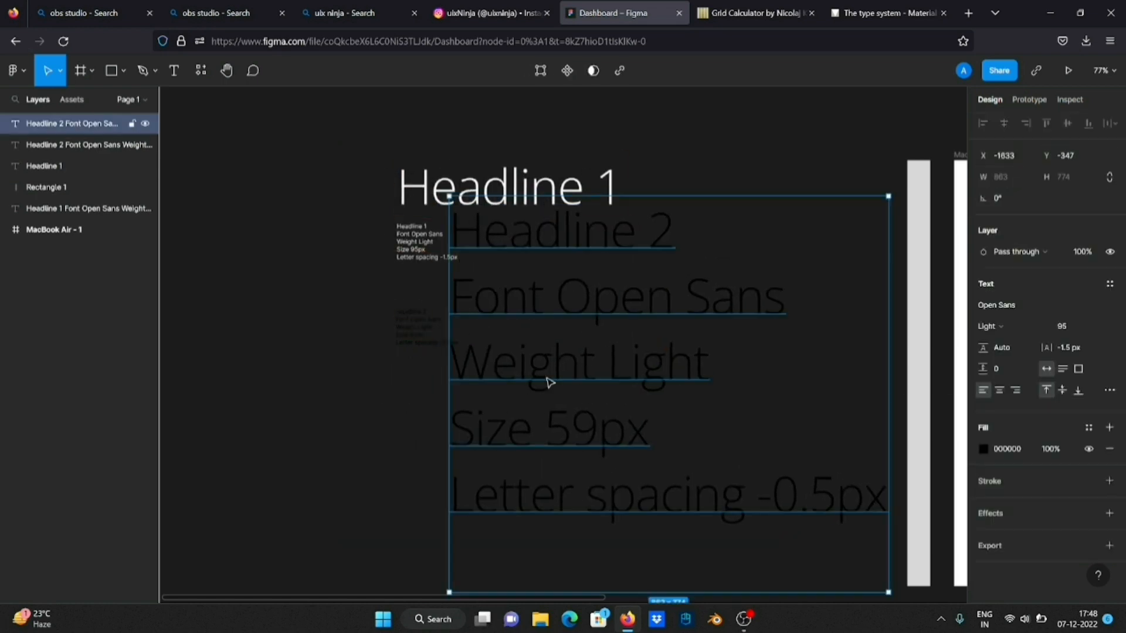
{"action": "key", "text": "Delete"}
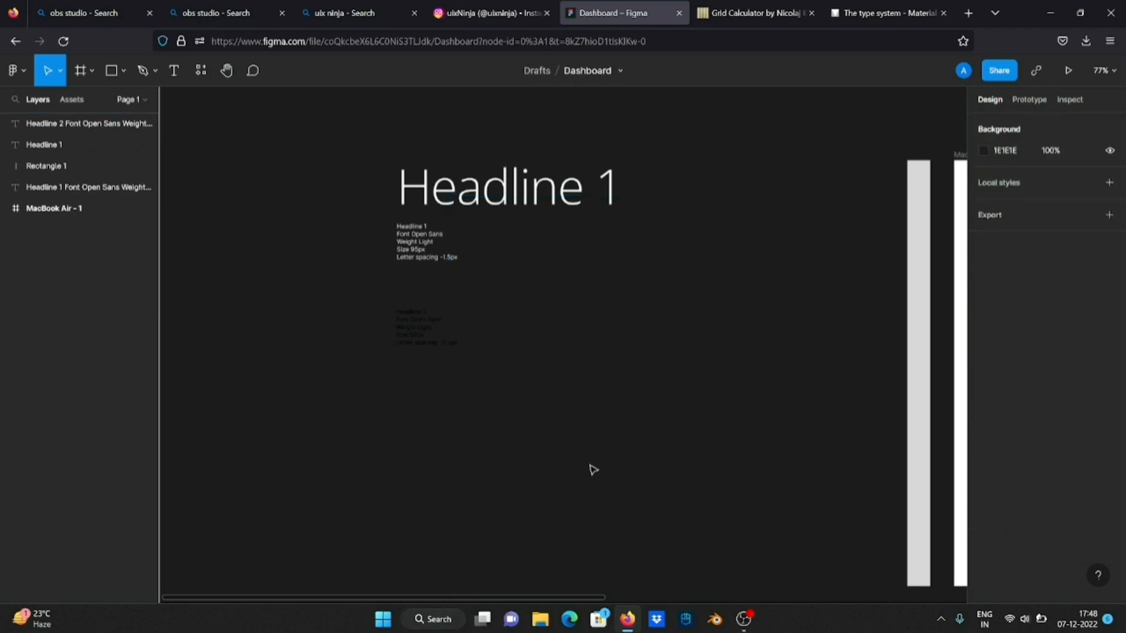
Paste a fresh copy of the Headline 2 specs, delete the earlier copy, and place the new one below the Headline 1 specs
{"action": "left_click", "coordinate": [417, 251]}
{"action": "left_click", "coordinate": [499, 382]}
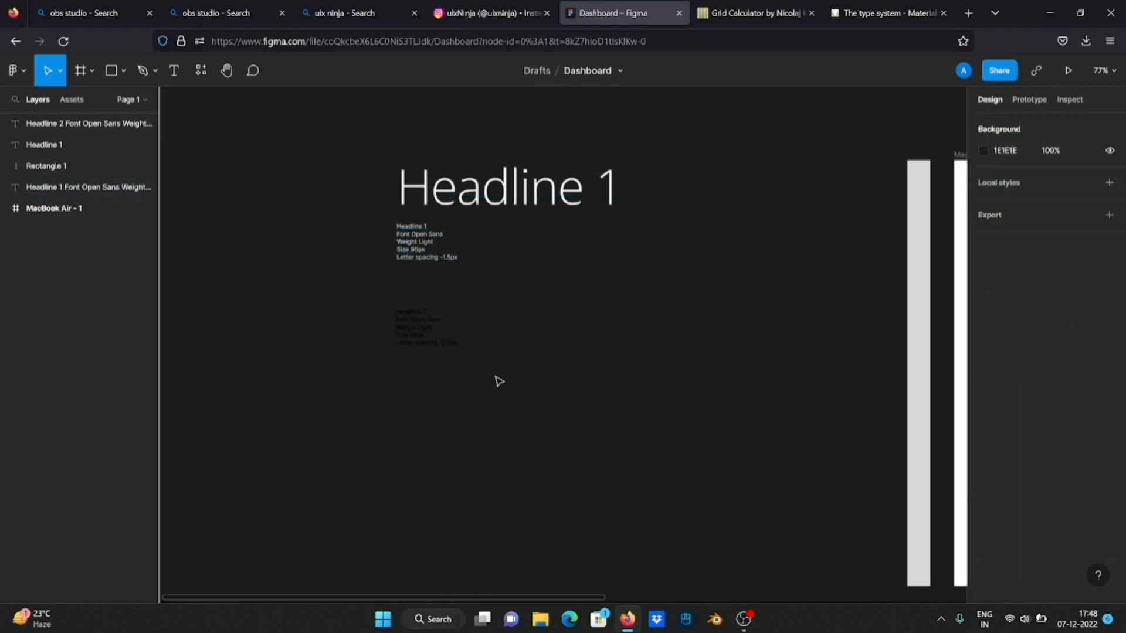
{"action": "key", "text": "ctrl+v"}
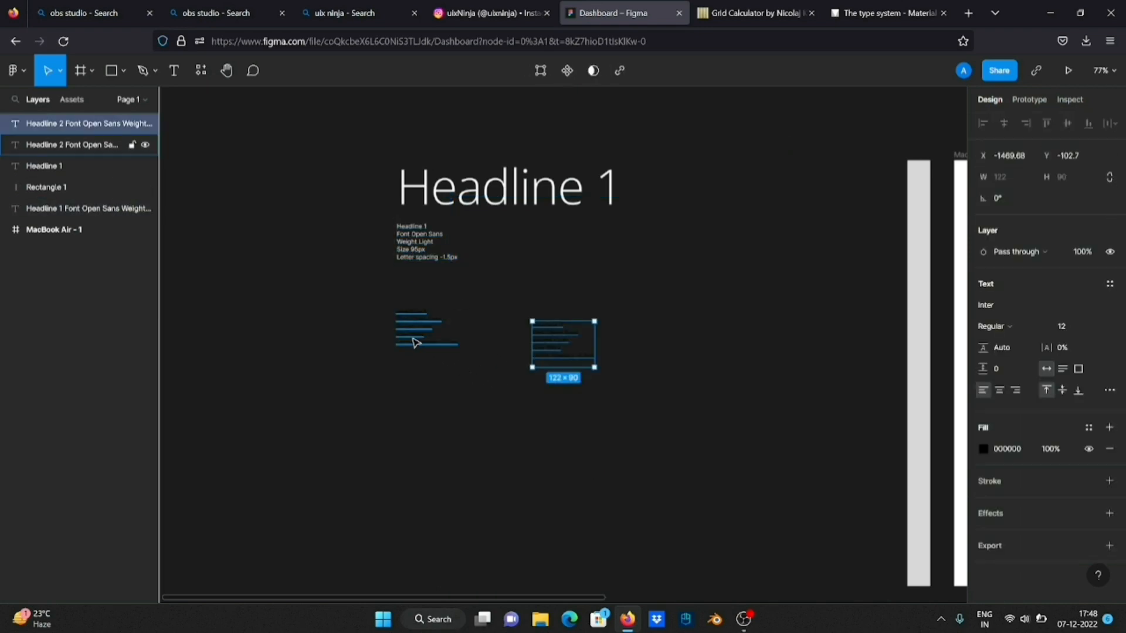
{"action": "left_click", "coordinate": [417, 342]}
{"action": "key", "text": "Delete"}
{"action": "left_click_drag", "start_coordinate": [540, 344], "coordinate": [410, 308]}
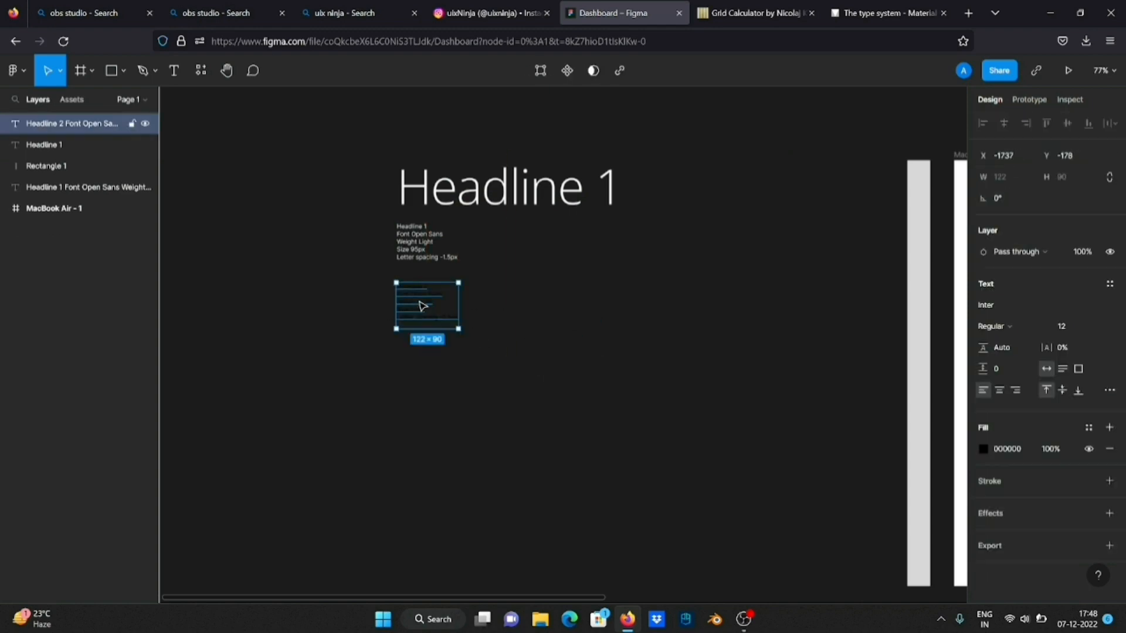
Set the fill color of the Headline 2 specs to white (FFFFFF)
{"action": "left_click", "coordinate": [984, 449]}
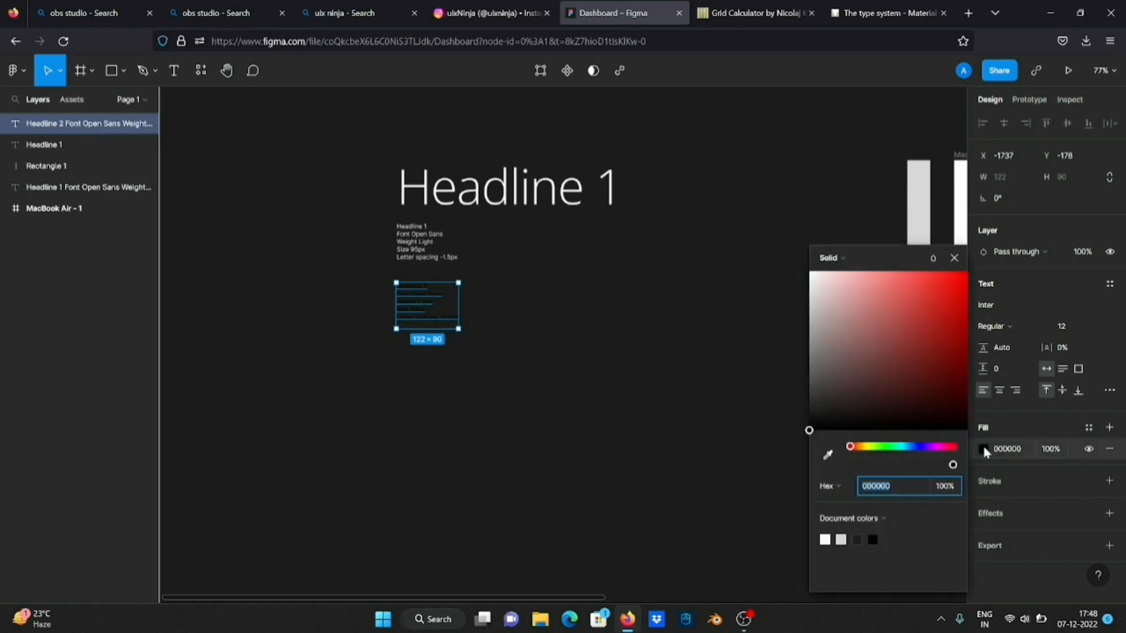
{"action": "left_click_drag", "start_coordinate": [827, 316], "coordinate": [810, 273]}
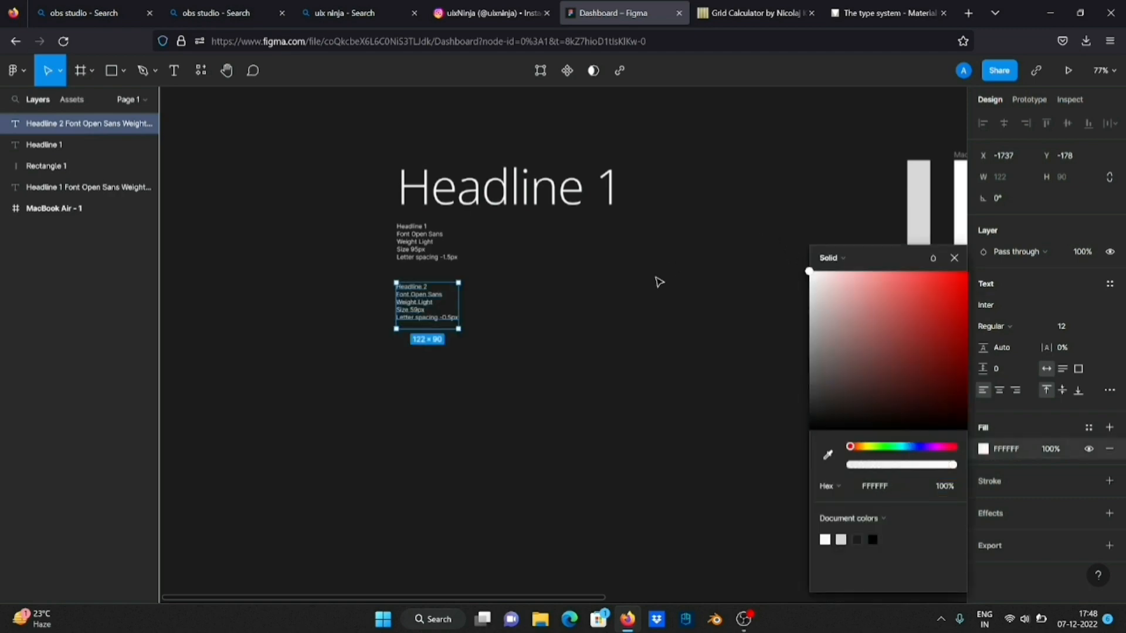
{"action": "left_click", "coordinate": [503, 304]}
{"action": "scroll", "coordinate": [503, 304], "scroll_direction": "up", "scroll_amount": 5}
{"action": "scroll", "coordinate": [352, 305], "scroll_direction": "down", "scroll_amount": 2}
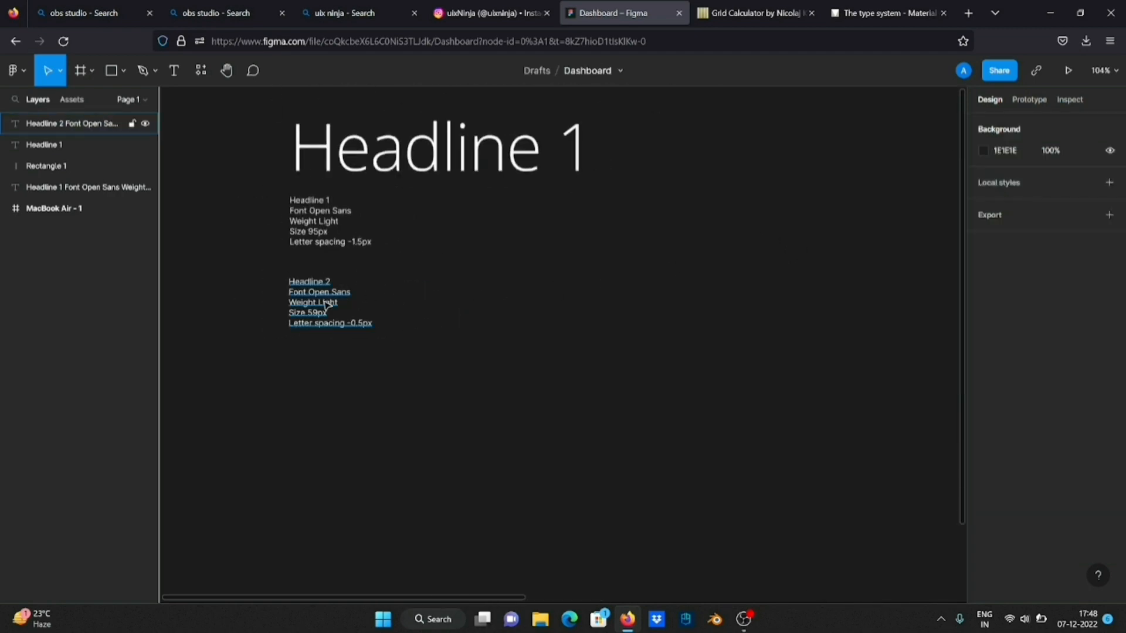
Move the Headline 2 specs farther down from the Headline 1 specs, keeping their left edges aligned
{"action": "left_click_drag", "start_coordinate": [352, 305], "coordinate": [384, 349]}
{"action": "left_click", "coordinate": [410, 318]}
{"action": "scroll", "coordinate": [410, 317], "scroll_direction": "down", "scroll_amount": 2}
{"action": "scroll", "coordinate": [410, 317], "scroll_direction": "left", "scroll_amount": 1}
{"action": "left_click", "coordinate": [439, 303]}
Switch to the Material type scale page and copy the Headline 5 text with its font specs
{"action": "left_click", "coordinate": [889, 12]}
{"action": "scroll", "coordinate": [393, 287], "scroll_direction": "down", "scroll_amount": 1}
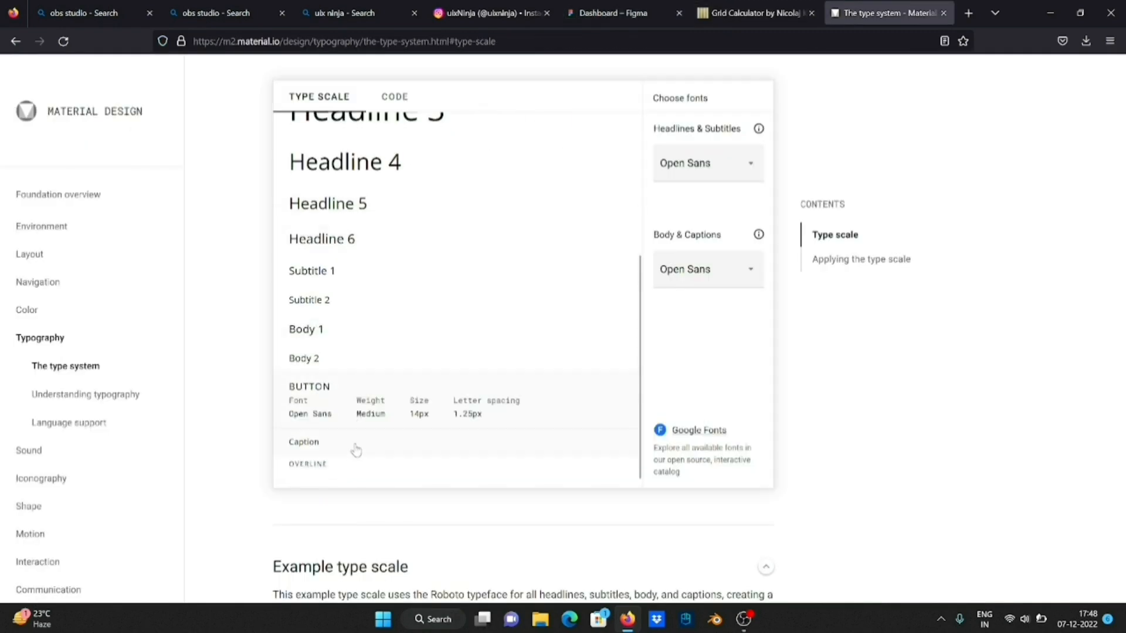
{"action": "scroll", "coordinate": [355, 464], "scroll_direction": "up", "scroll_amount": 2}
{"action": "left_click_drag", "start_coordinate": [290, 276], "coordinate": [472, 322]}
{"action": "key", "text": "ctrl+c"}
Back in Figma, paste the Headline 5 specs beside the Headline 2 specs and fill them with white (FFFFFF)
{"action": "left_click", "coordinate": [625, 12]}
{"action": "key", "text": "ctrl+v"}
{"action": "left_click", "coordinate": [983, 448]}
{"action": "left_click_drag", "start_coordinate": [850, 329], "coordinate": [747, 214]}
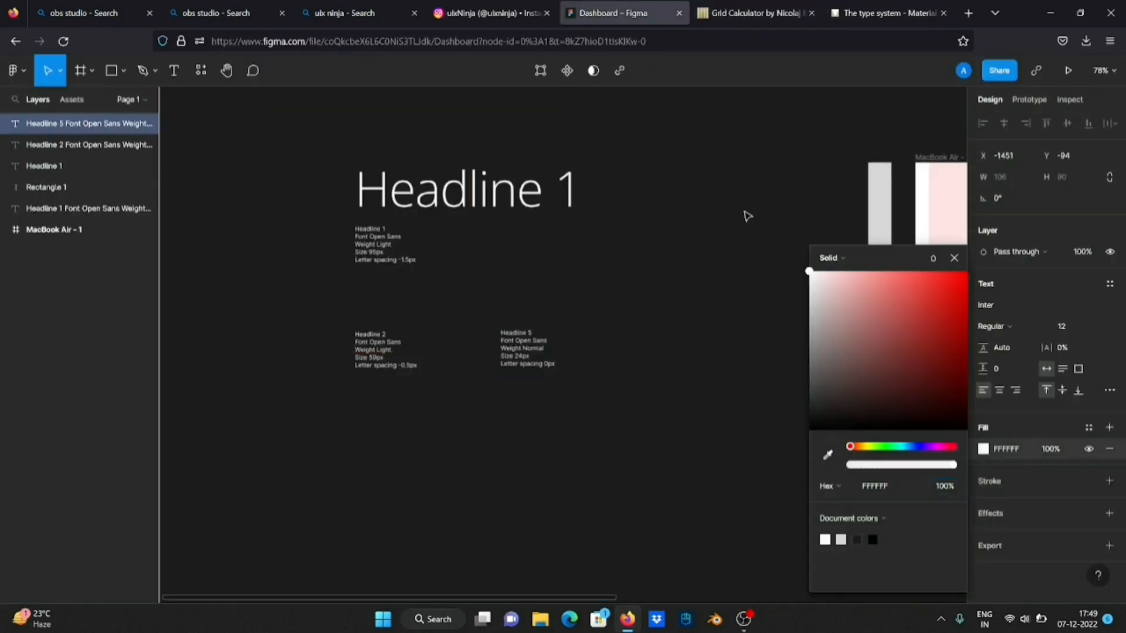
{"action": "left_click", "coordinate": [674, 321]}
Add a separate "Headline 5" text above the Headline 5 specs, aligned with their left edge
{"action": "scroll", "coordinate": [674, 321], "scroll_direction": "up", "scroll_amount": 3}
{"action": "left_click_drag", "start_coordinate": [416, 353], "coordinate": [382, 316]}
{"action": "double_click", "coordinate": [416, 287]}
{"action": "type", "text": "Headline 5"}
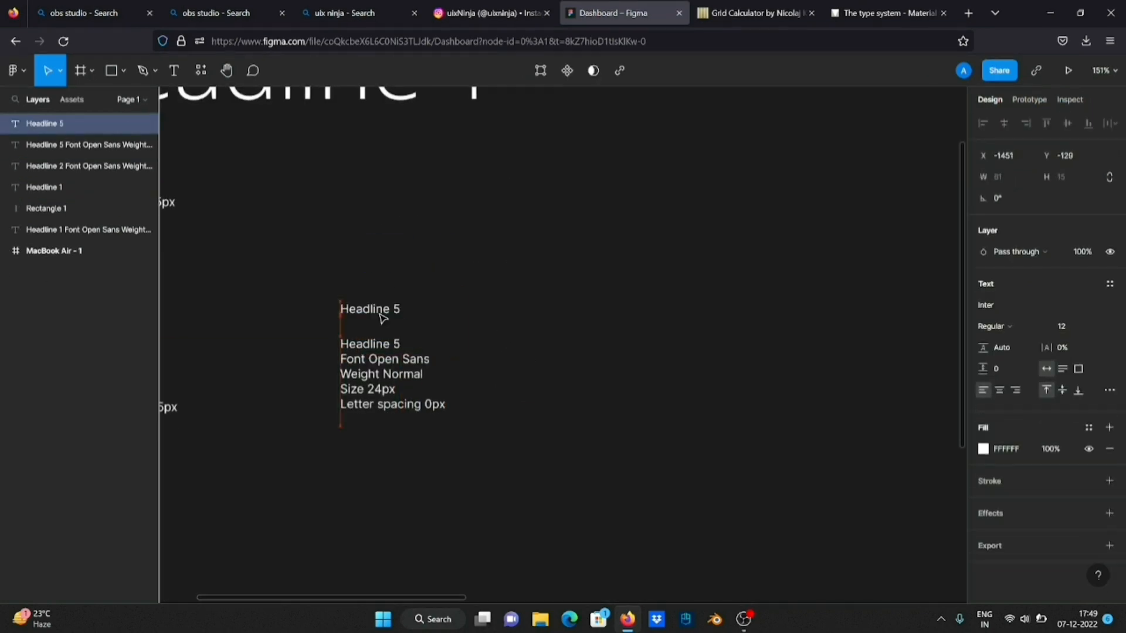
Format the separate Headline 5 text in Open Sans at size 24
{"action": "left_click", "coordinate": [1022, 306]}
{"action": "type", "text": "Open Sans"}
{"action": "left_click", "coordinate": [1022, 327]}
{"action": "left_click", "coordinate": [1027, 330]}
{"action": "left_click", "coordinate": [1069, 327]}
{"action": "type", "text": "24"}
{"action": "key", "text": "Return"}
{"action": "left_click", "coordinate": [576, 296]}
{"action": "scroll", "coordinate": [576, 296], "scroll_direction": "down", "scroll_amount": 3}
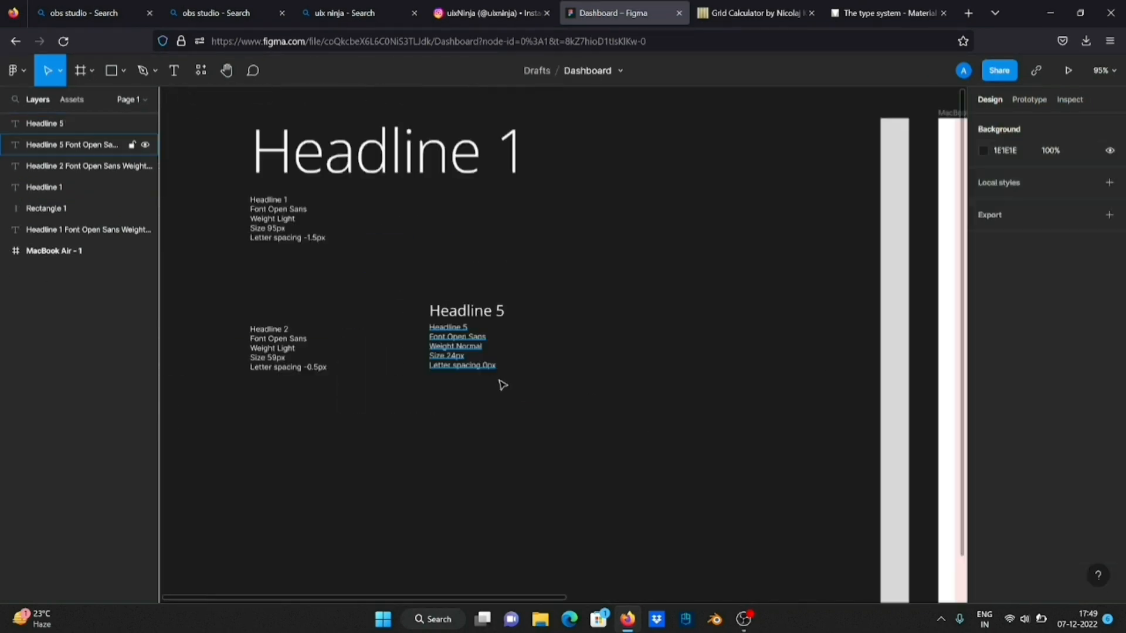
Move the Headline 5 text and its specs slightly closer to the Headline 2 specs and level with them
{"action": "left_click_drag", "start_coordinate": [505, 387], "coordinate": [420, 297]}
{"action": "left_click_drag", "start_coordinate": [452, 352], "coordinate": [439, 354]}
{"action": "left_click", "coordinate": [432, 355]}
Bring the Headline 6 specs from the Material type scale page into Figma below the Headline 5 specs and fill them with white
{"action": "left_click", "coordinate": [886, 13]}
{"action": "left_click", "coordinate": [625, 13]}
{"action": "type", "text": "Headline 6 Font Open Sans Weight Medium Size 20px Letter spacing 0.15px"}
{"action": "left_click_drag", "start_coordinate": [563, 346], "coordinate": [449, 444]}
{"action": "left_click", "coordinate": [983, 449]}
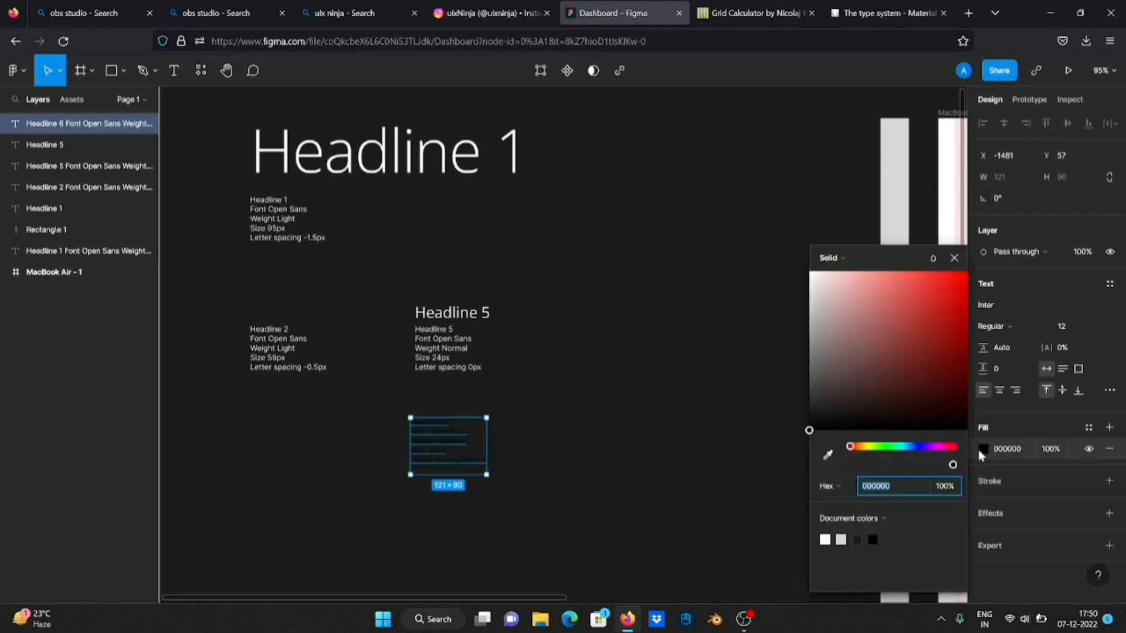
{"action": "left_click_drag", "start_coordinate": [850, 323], "coordinate": [807, 267]}
Add a separate "Headline 6" text above the Headline 6 specs
{"action": "scroll", "coordinate": [524, 420], "scroll_direction": "up", "scroll_amount": 3}
{"action": "left_click", "coordinate": [175, 71]}
{"action": "left_click", "coordinate": [367, 396]}
{"action": "type", "text": "Headline 6"}
Set the separate Headline 6 text to size 20 with a letter spacing of 0.15
{"action": "left_click", "coordinate": [1069, 327]}
{"action": "type", "text": "20"}
{"action": "key", "text": "Return"}
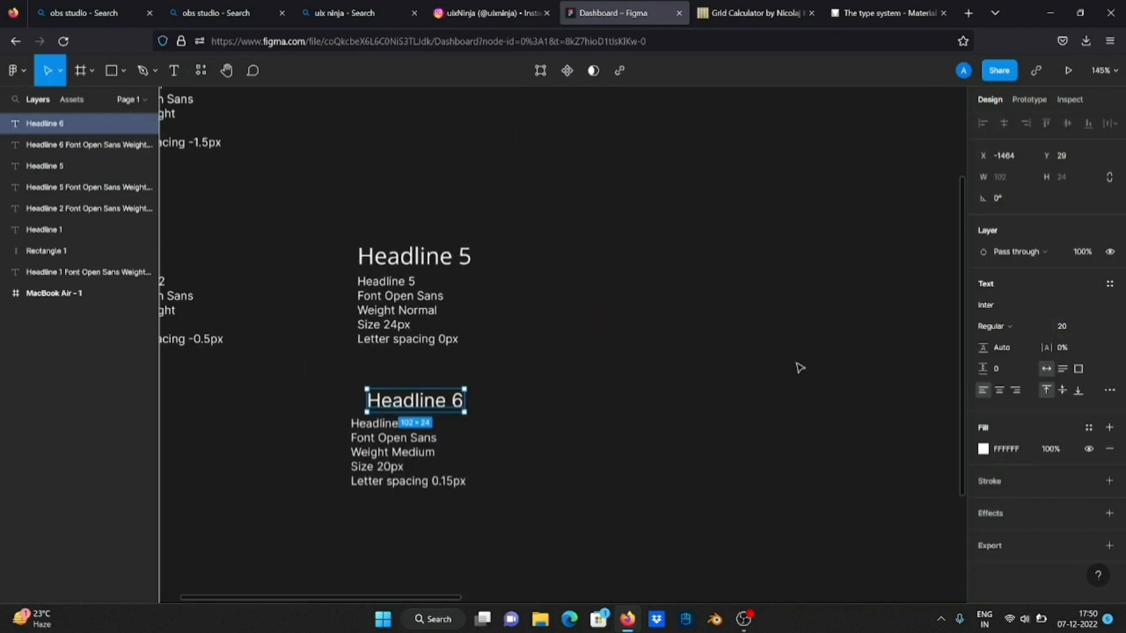
{"action": "left_click", "coordinate": [1077, 348]}
{"action": "type", "text": "0.15"}
{"action": "key", "text": "Return"}
Align the Headline 6 text with the left edge of its specs
{"action": "left_click_drag", "start_coordinate": [429, 404], "coordinate": [412, 397]}
{"action": "left_click", "coordinate": [627, 384]}
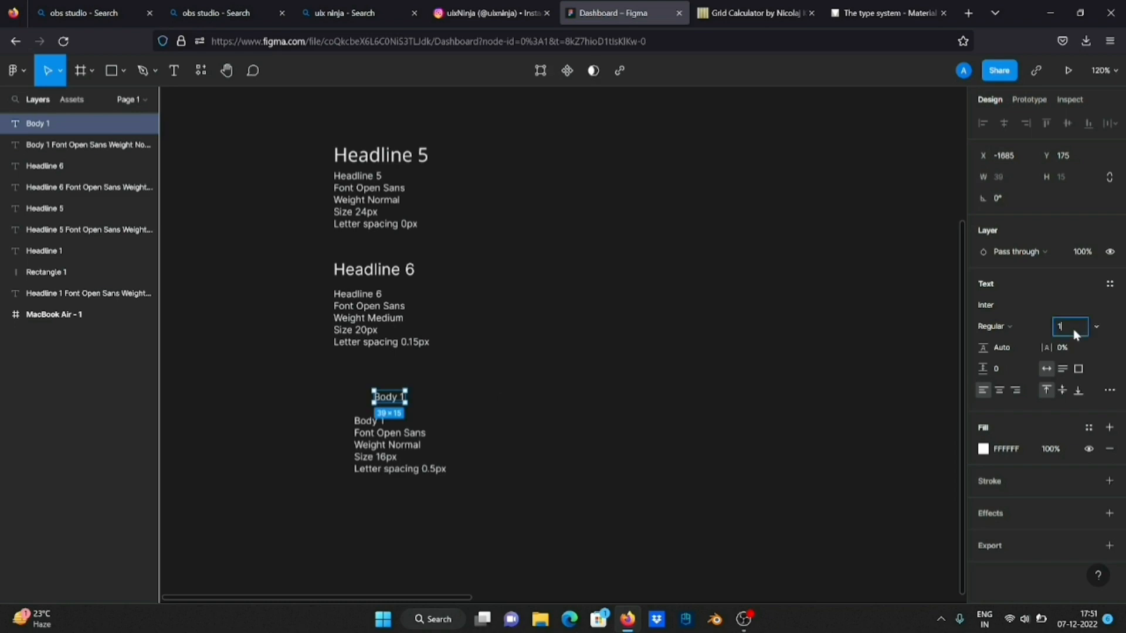
{"action": "key", "text": "Escape"}
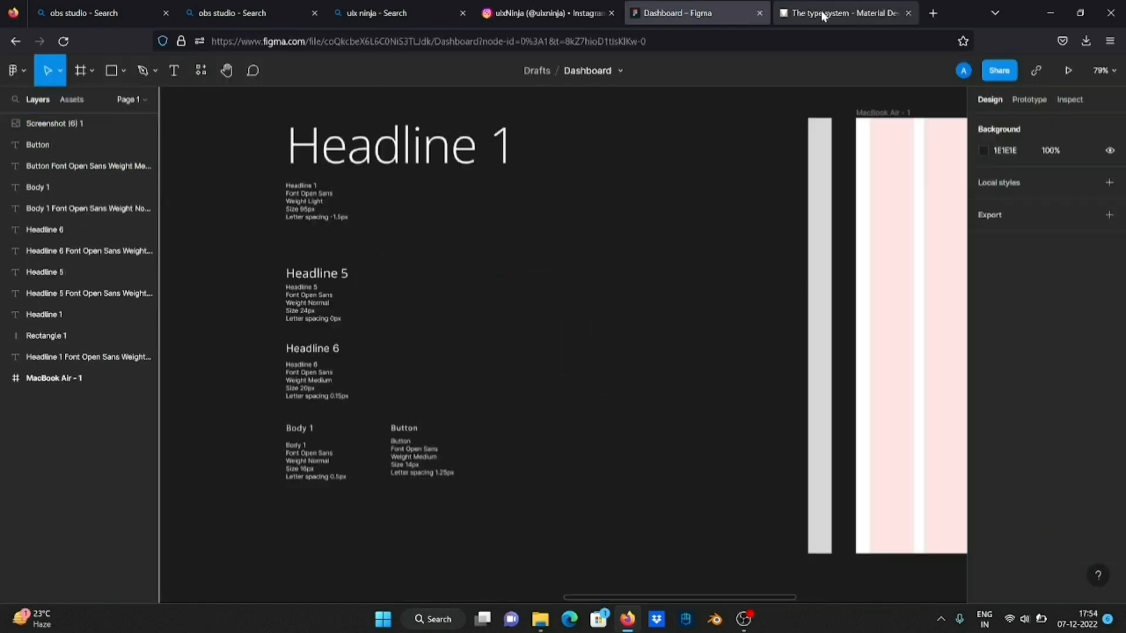
Switch to the Material type scale page and copy the Overline text with its font specs
{"action": "left_click", "coordinate": [821, 13]}
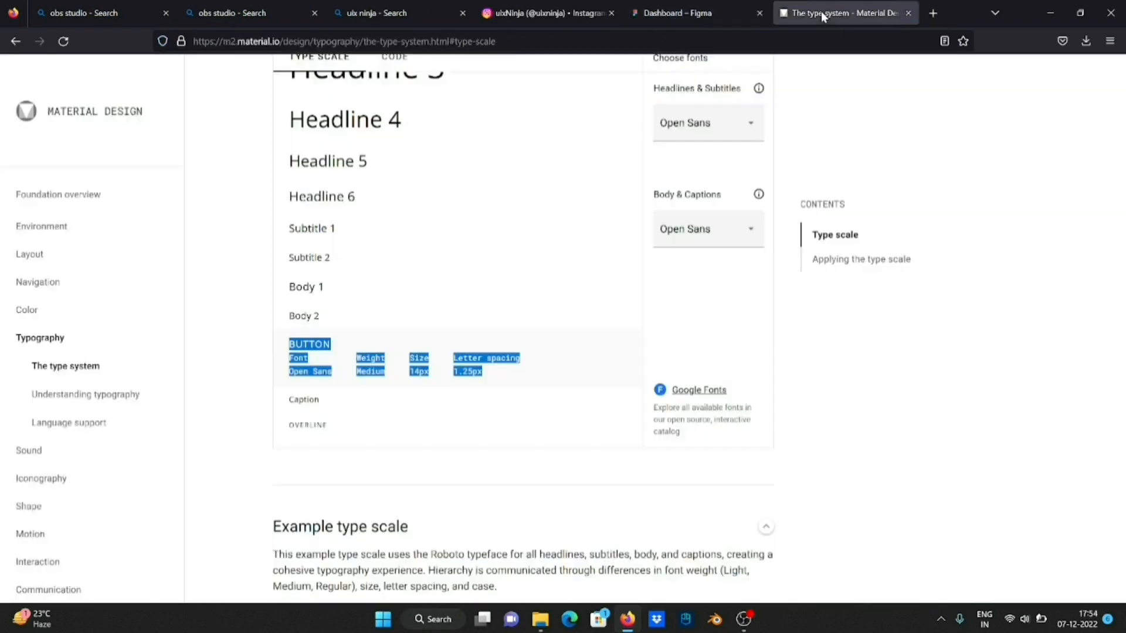
{"action": "left_click_drag", "start_coordinate": [288, 396], "coordinate": [488, 432]}
{"action": "key", "text": "ctrl+c"}
Back in Figma, paste the Overline specs beside the Button specs and fill them with white (FFFFFF)
{"action": "left_click", "coordinate": [695, 13]}
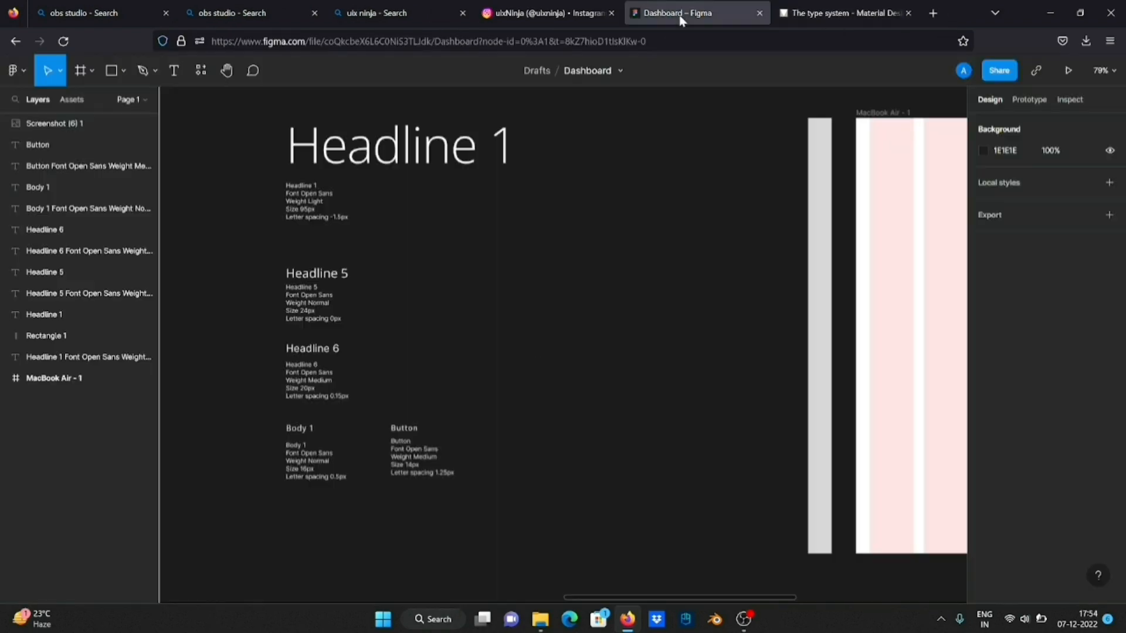
{"action": "scroll", "coordinate": [469, 411], "scroll_direction": "down", "scroll_amount": 3}
{"action": "key", "text": "ctrl+v"}
{"action": "left_click", "coordinate": [983, 449]}
{"action": "left_click_drag", "start_coordinate": [832, 293], "coordinate": [807, 267]}
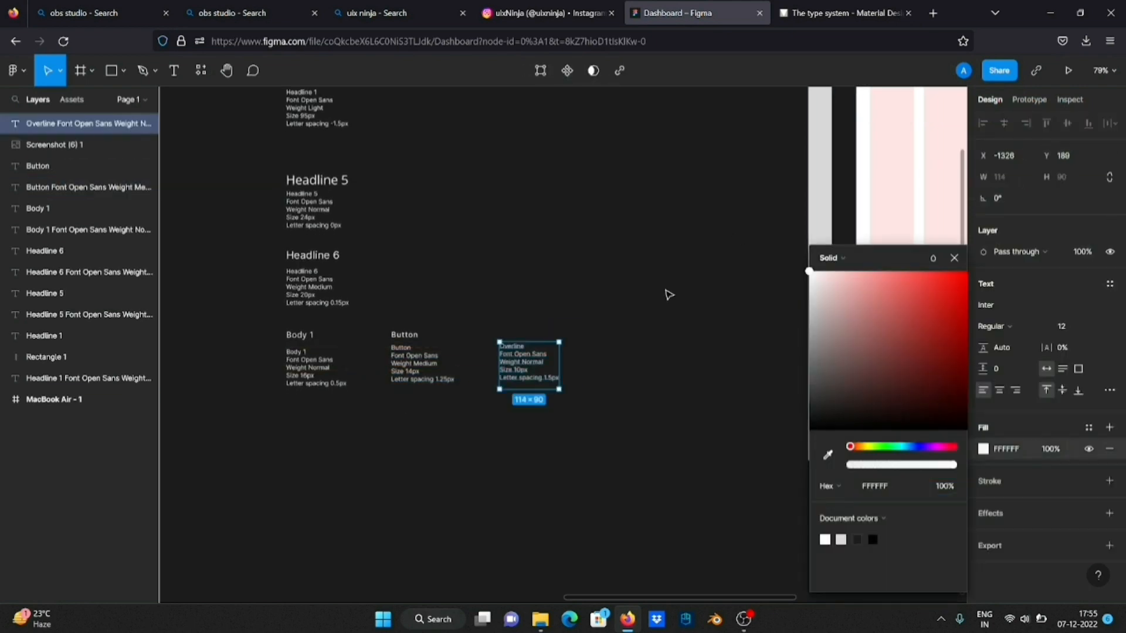
{"action": "left_click", "coordinate": [666, 294]}
Add a separate "Overline" text above the Overline specs
{"action": "scroll", "coordinate": [523, 323], "scroll_direction": "up", "scroll_amount": 5}
{"action": "left_click", "coordinate": [174, 70]}
{"action": "left_click", "coordinate": [485, 343]}
{"action": "type", "text": "Overline"}
{"action": "key", "text": "Escape"}
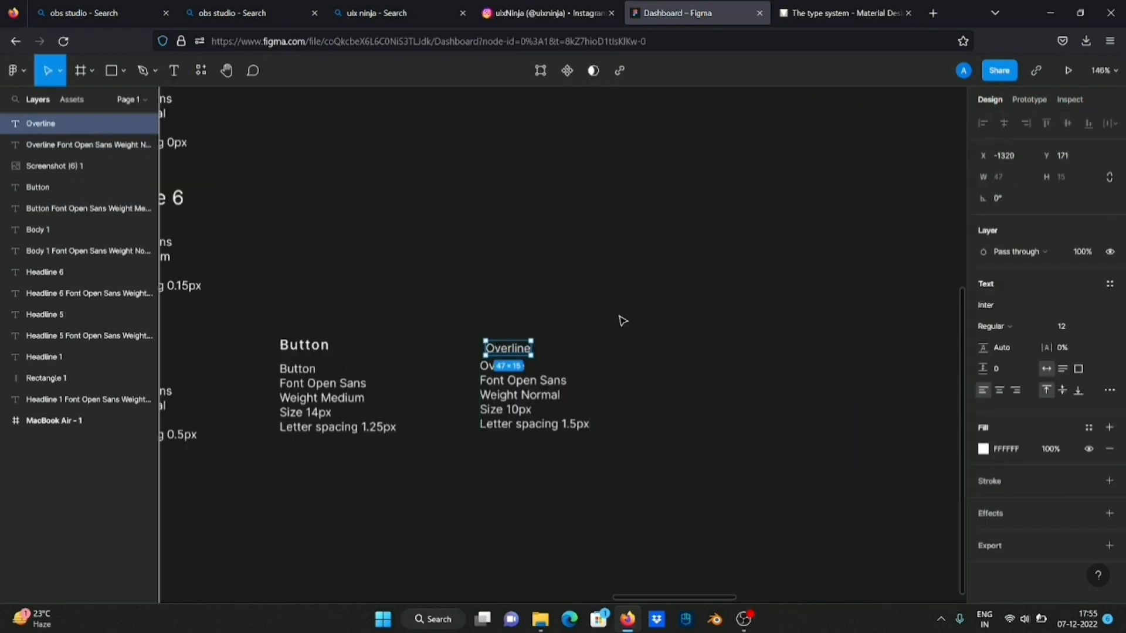
Set the separate Overline text's letter spacing to 1.5 px and its font to Open Sans
{"action": "key", "text": "Return"}
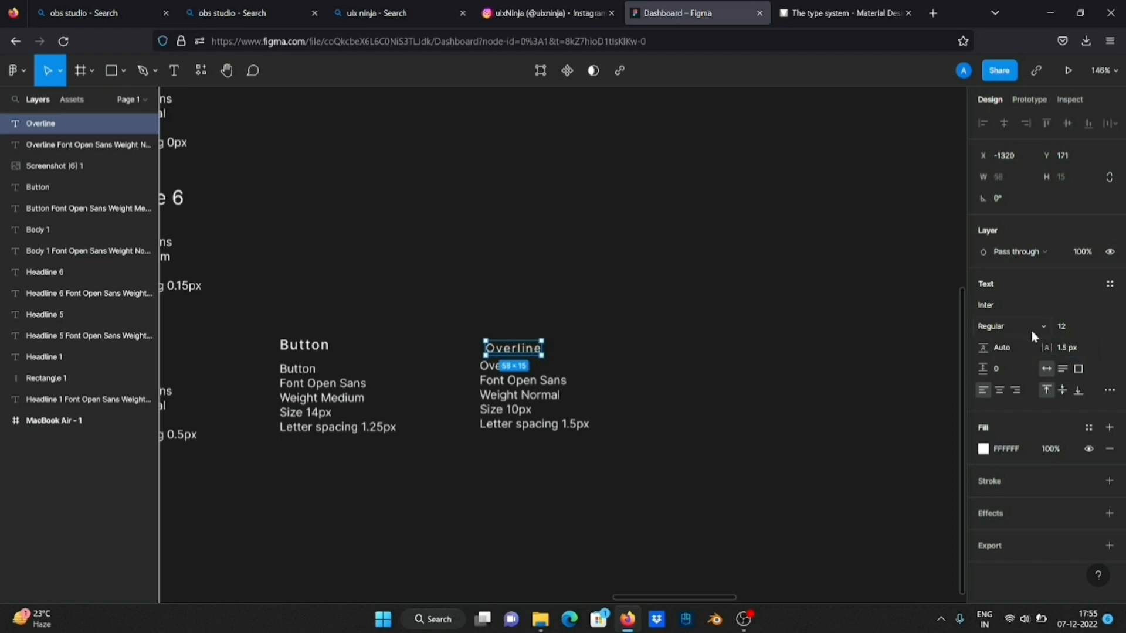
{"action": "left_click", "coordinate": [1007, 308]}
{"action": "type", "text": "Open Sans"}
{"action": "key", "text": "Return"}
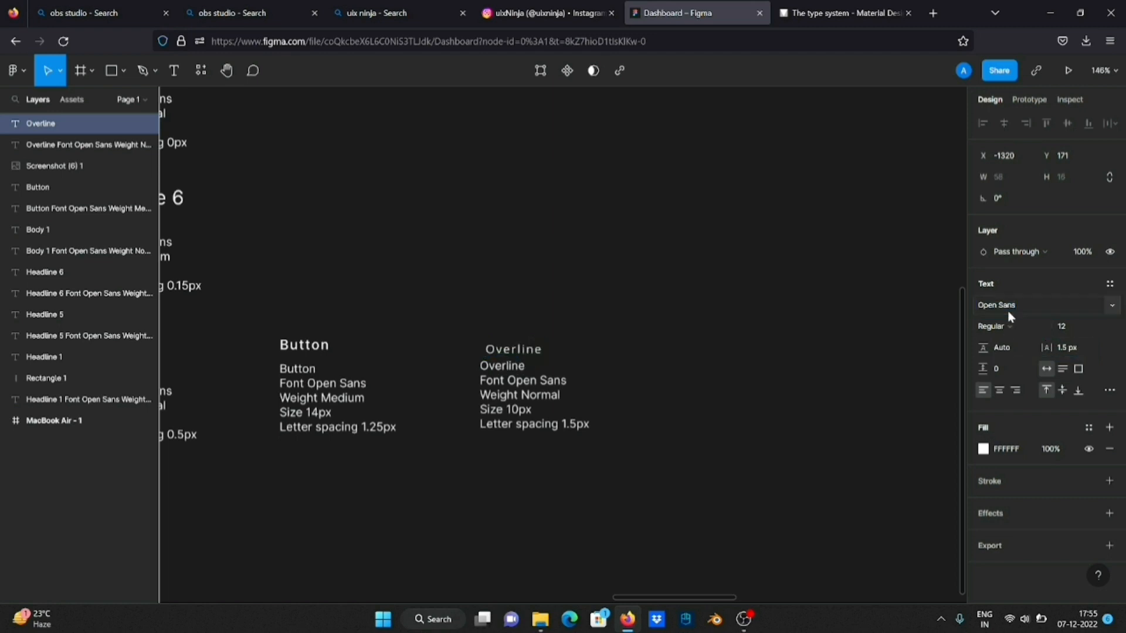
Change the font of the separate Button text to Open Sans
{"action": "left_click", "coordinate": [305, 345]}
{"action": "left_click", "coordinate": [1007, 306]}
{"action": "type", "text": "Open Sans"}
{"action": "key", "text": "Return"}
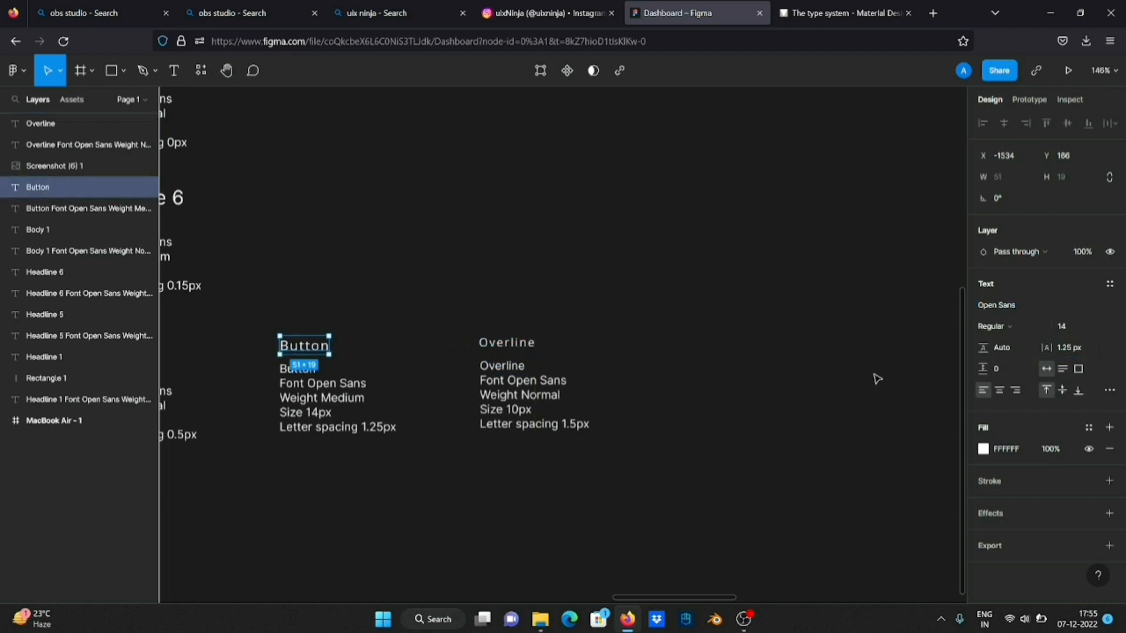
Set the font size of the separate Overline text to 10
{"action": "left_click", "coordinate": [516, 354]}
{"action": "left_click", "coordinate": [511, 346]}
{"action": "left_click", "coordinate": [1077, 329]}
{"action": "key", "text": "Return"}
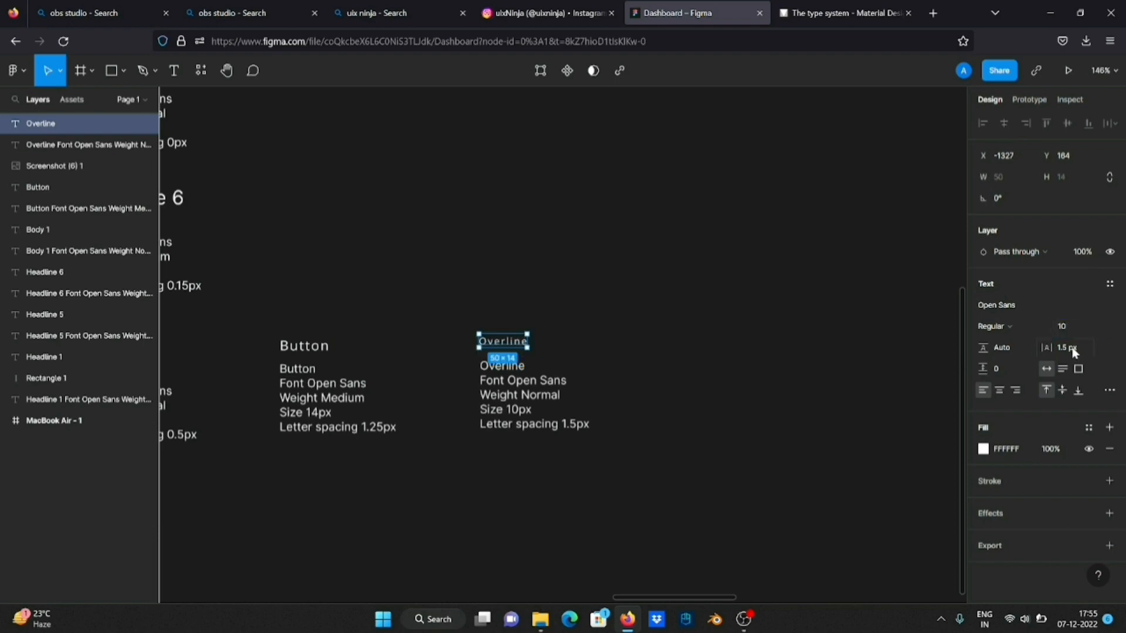
Review the finished text style samples, the MacBook Air frame with its column grid, and the uixNinja dashboard reference
{"action": "left_click", "coordinate": [712, 411]}
{"action": "scroll", "coordinate": [702, 344], "scroll_direction": "down", "scroll_amount": 5}
{"action": "left_click_drag", "start_coordinate": [716, 283], "coordinate": [404, 563]}
{"action": "left_click_drag", "start_coordinate": [715, 498], "coordinate": [435, 249]}
{"action": "left_click", "coordinate": [593, 239]}
{"action": "scroll", "coordinate": [594, 238], "scroll_direction": "right", "scroll_amount": 1}
{"action": "scroll", "coordinate": [595, 242], "scroll_direction": "right", "scroll_amount": 5}
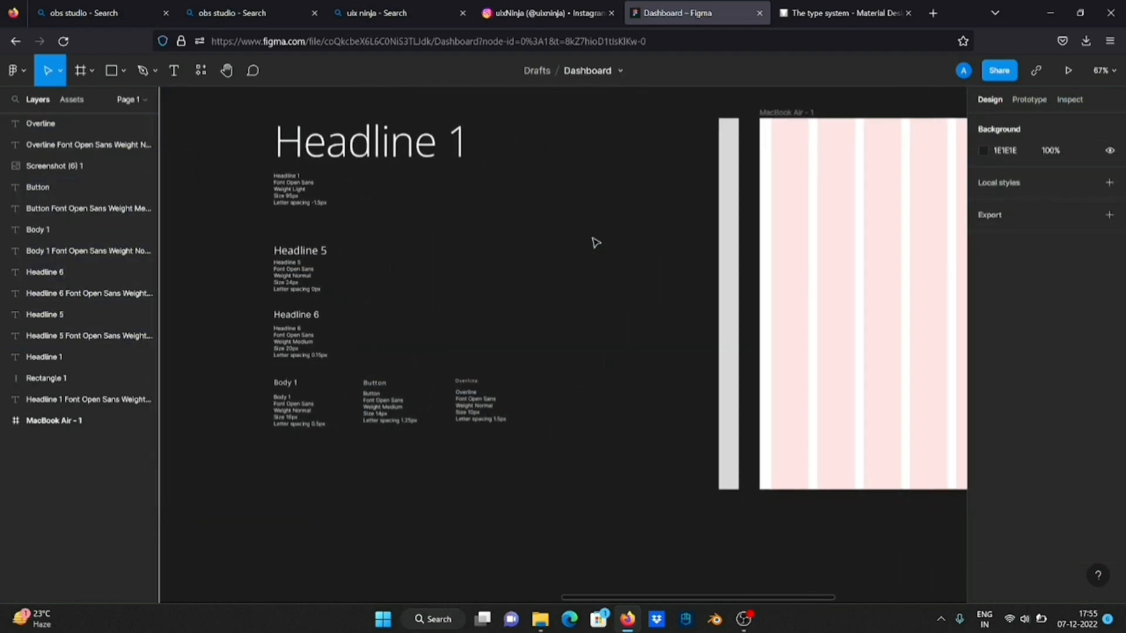
{"action": "scroll", "coordinate": [596, 243], "scroll_direction": "right", "scroll_amount": 9}
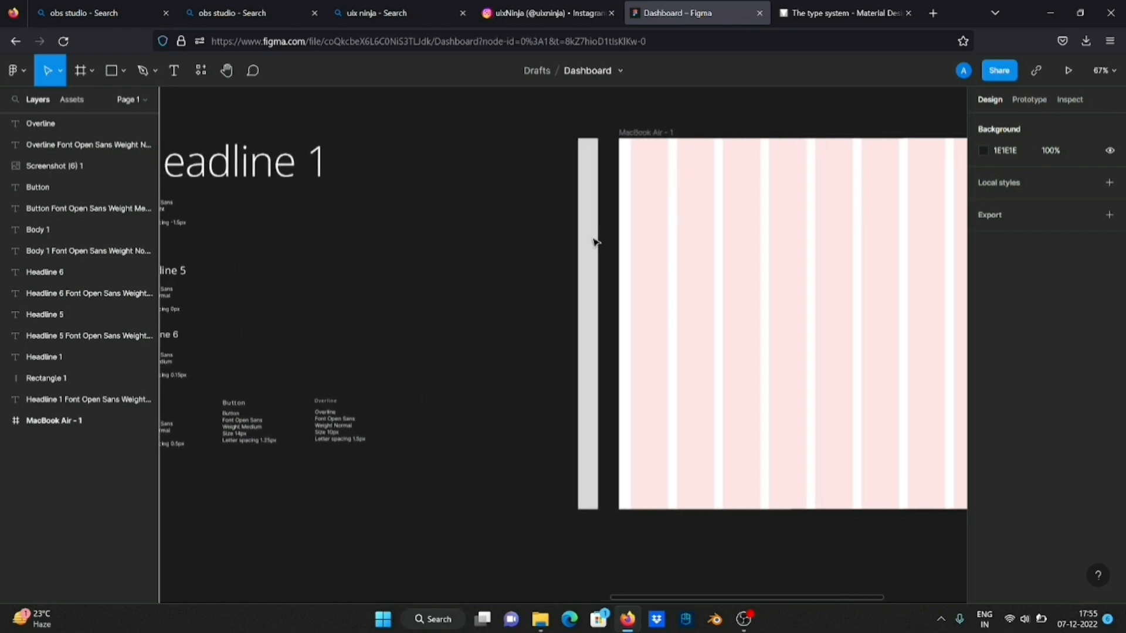
{"action": "scroll", "coordinate": [596, 242], "scroll_direction": "down", "scroll_amount": 3}
{"action": "scroll", "coordinate": [593, 241], "scroll_direction": "right", "scroll_amount": 2}
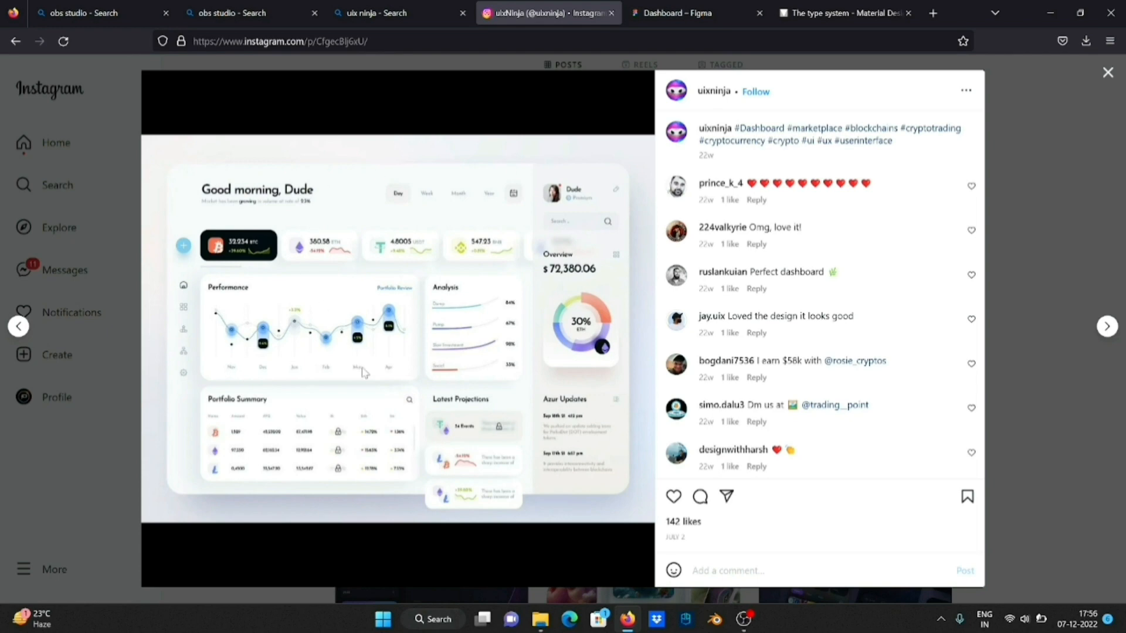
Back in the Figma dashboard file, draw a rectangle about 84 × 718 over the first grid column, reaching the frame's lower edge
{"action": "left_click", "coordinate": [696, 15]}
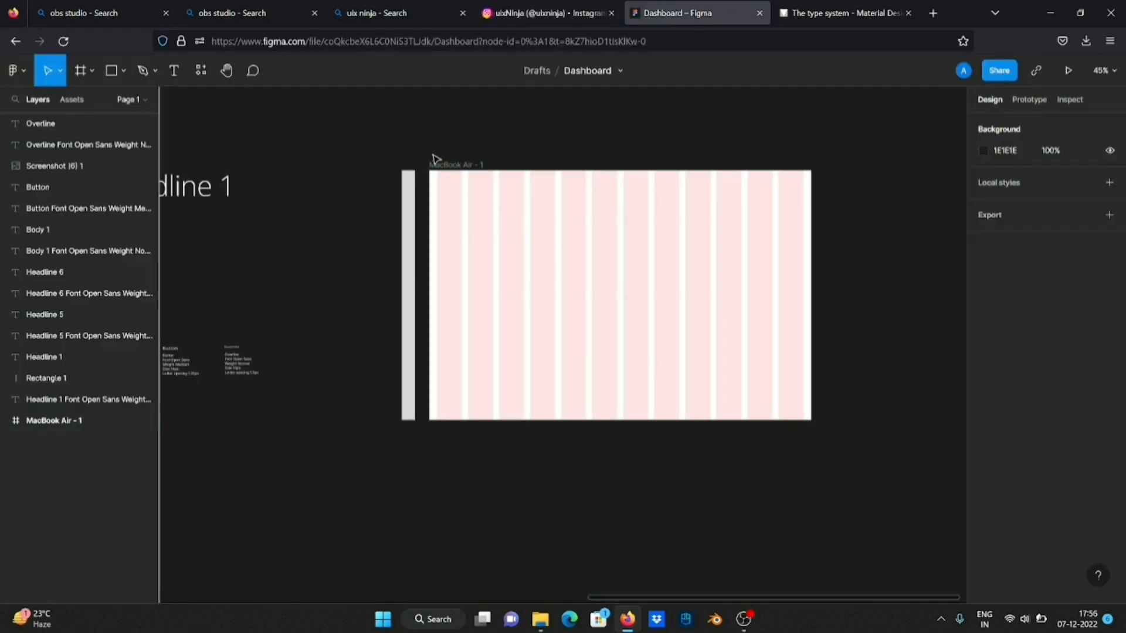
{"action": "scroll", "coordinate": [452, 218], "scroll_direction": "right", "scroll_amount": 2}
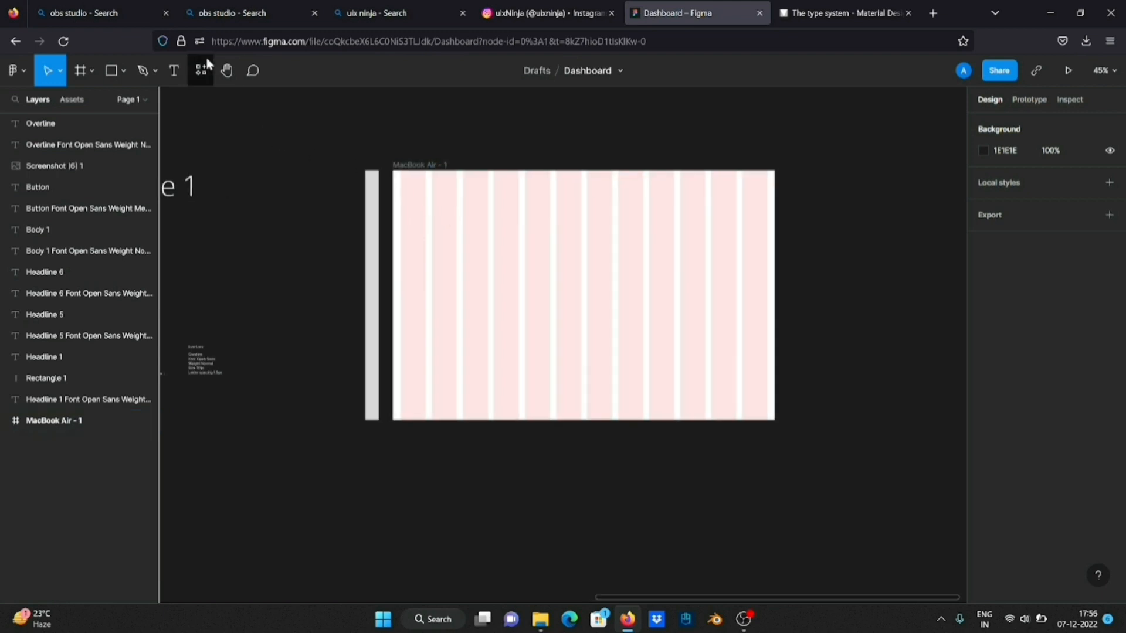
{"action": "left_click", "coordinate": [112, 70]}
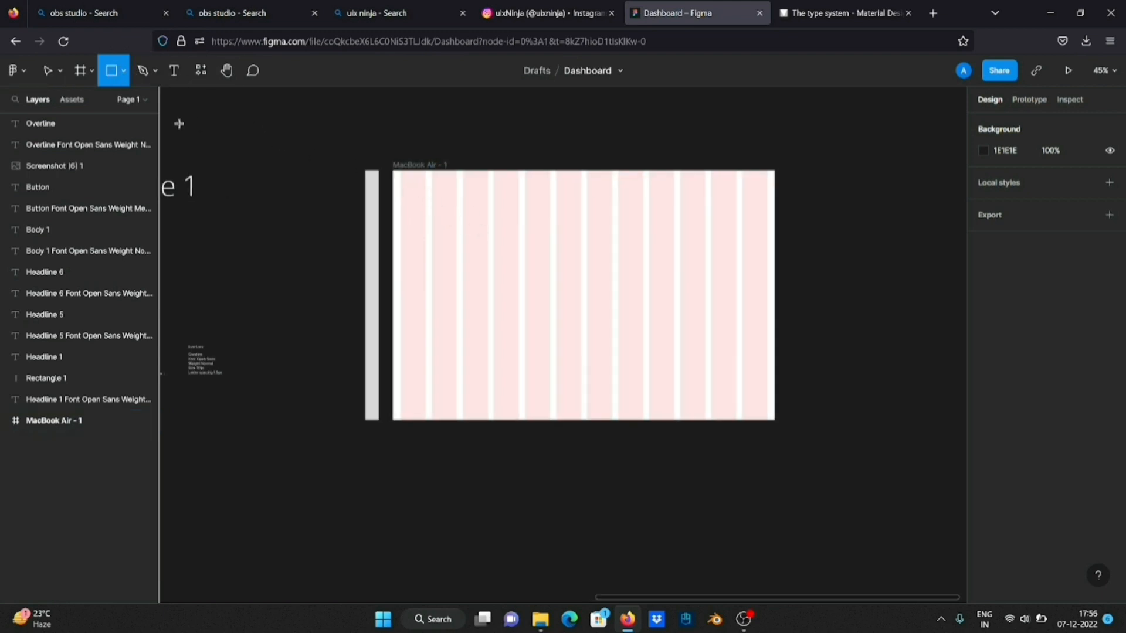
{"action": "left_click_drag", "start_coordinate": [397, 201], "coordinate": [405, 455]}
{"action": "scroll", "coordinate": [420, 409], "scroll_direction": "up", "scroll_amount": 2}
{"action": "scroll", "coordinate": [418, 407], "scroll_direction": "up", "scroll_amount": 2}
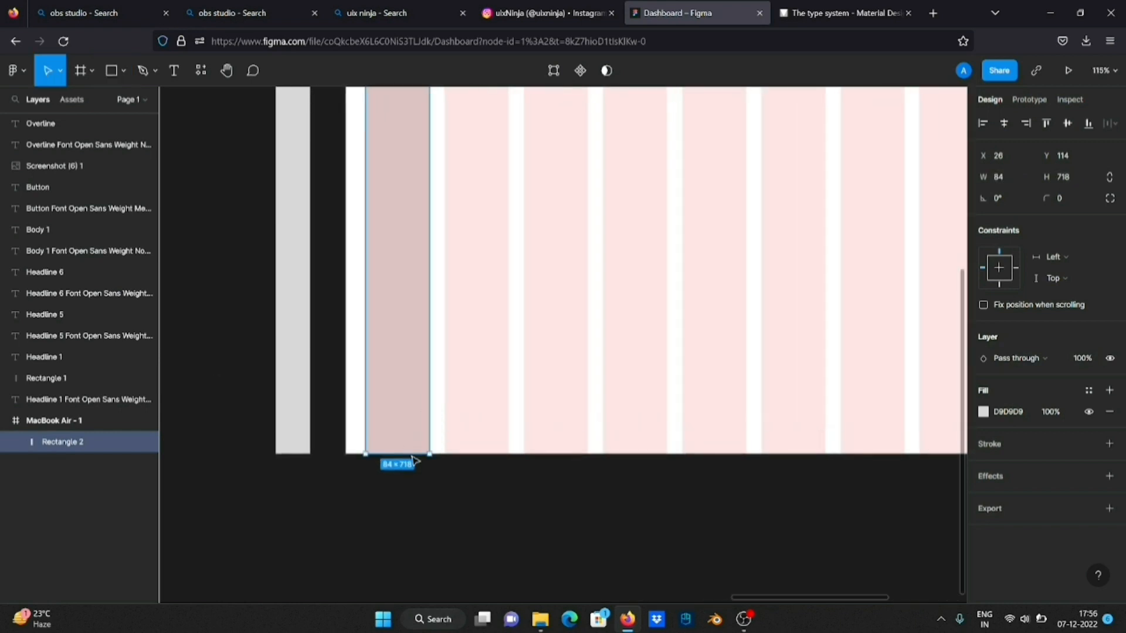
Extend the first-column rectangle to the frame's upper and left edges, making it 110 × 832
{"action": "scroll", "coordinate": [405, 455], "scroll_direction": "down", "scroll_amount": 3}
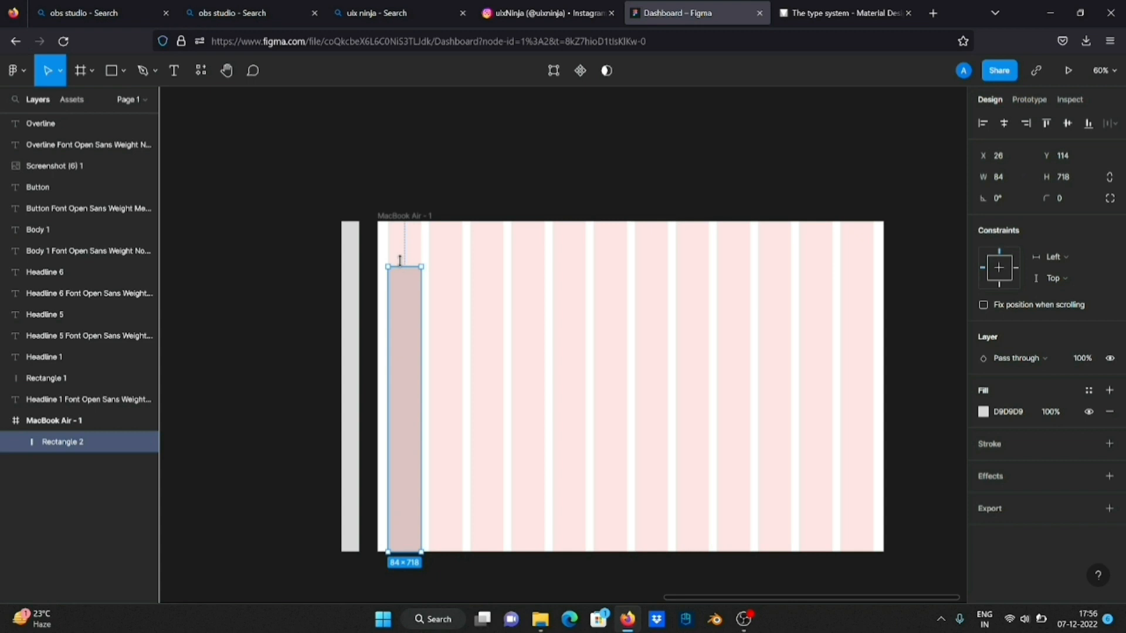
{"action": "left_click_drag", "start_coordinate": [400, 260], "coordinate": [402, 220]}
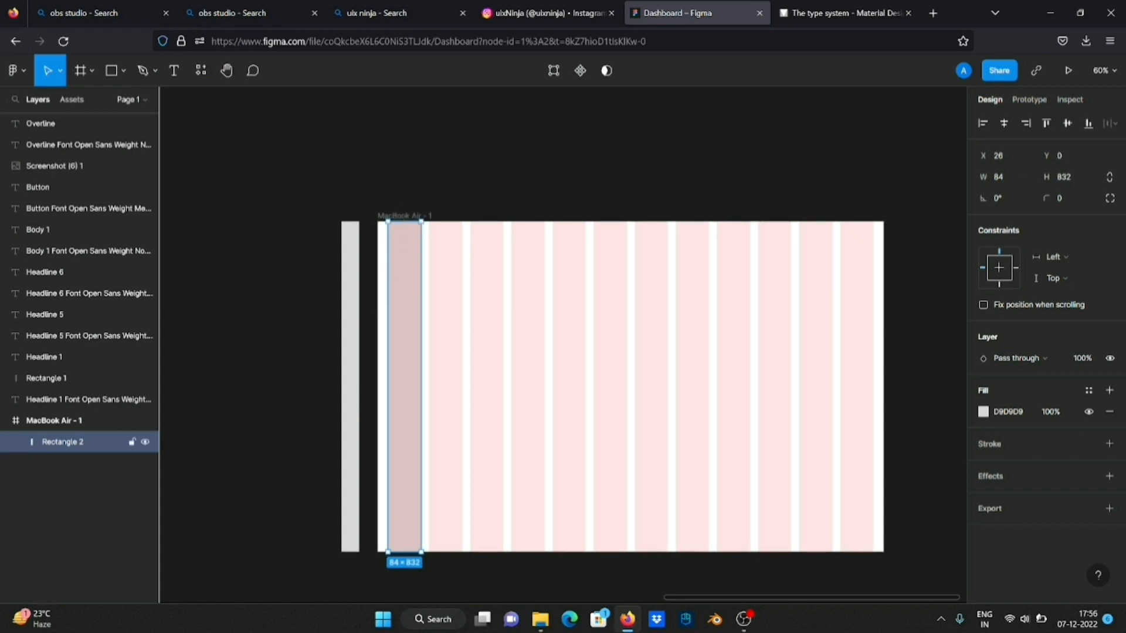
{"action": "left_click_drag", "start_coordinate": [388, 278], "coordinate": [374, 278]}
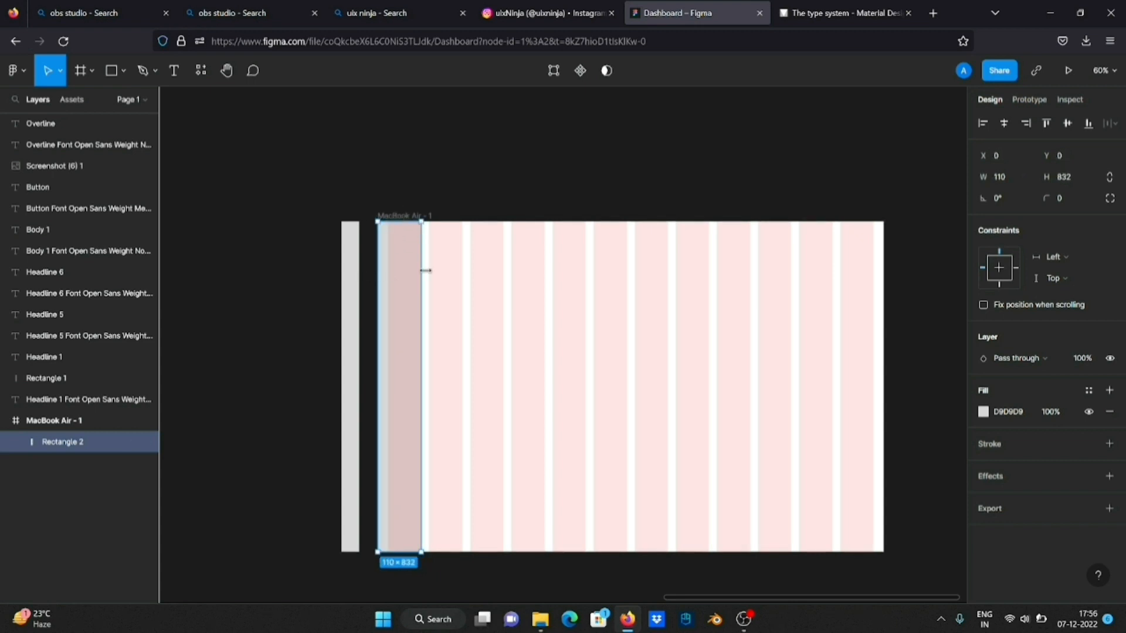
{"action": "left_click", "coordinate": [498, 289]}
{"action": "scroll", "coordinate": [497, 290], "scroll_direction": "right", "scroll_amount": 3}
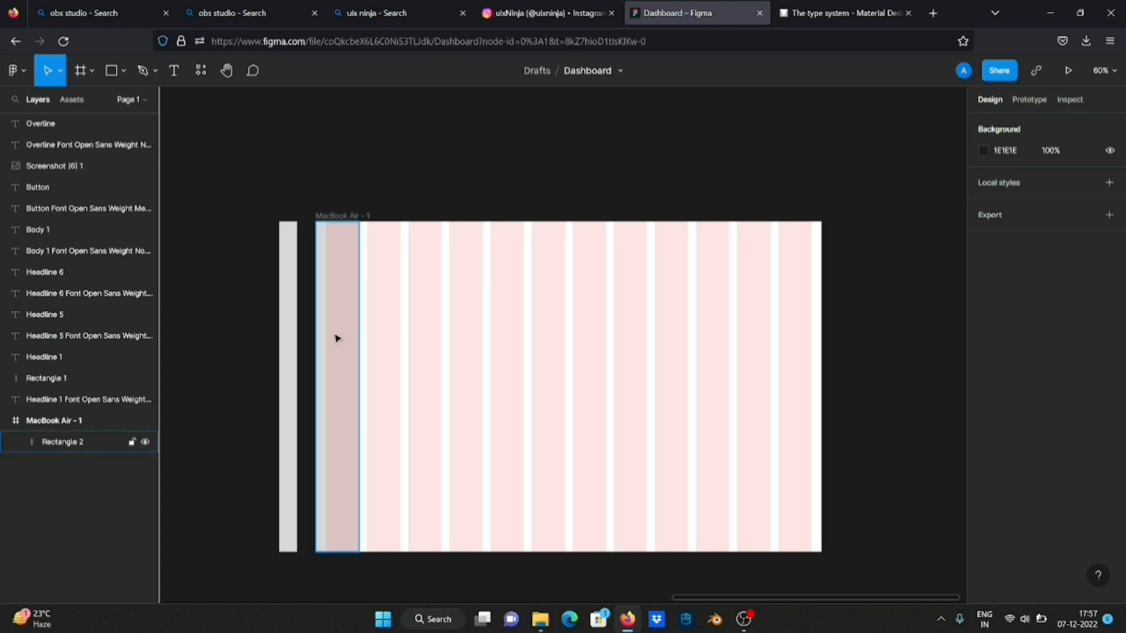
Duplicate the sidebar rectangle to the opposite side of the frame and widen it to cover the last three grid columns and outer margin
{"action": "left_click", "coordinate": [338, 338]}
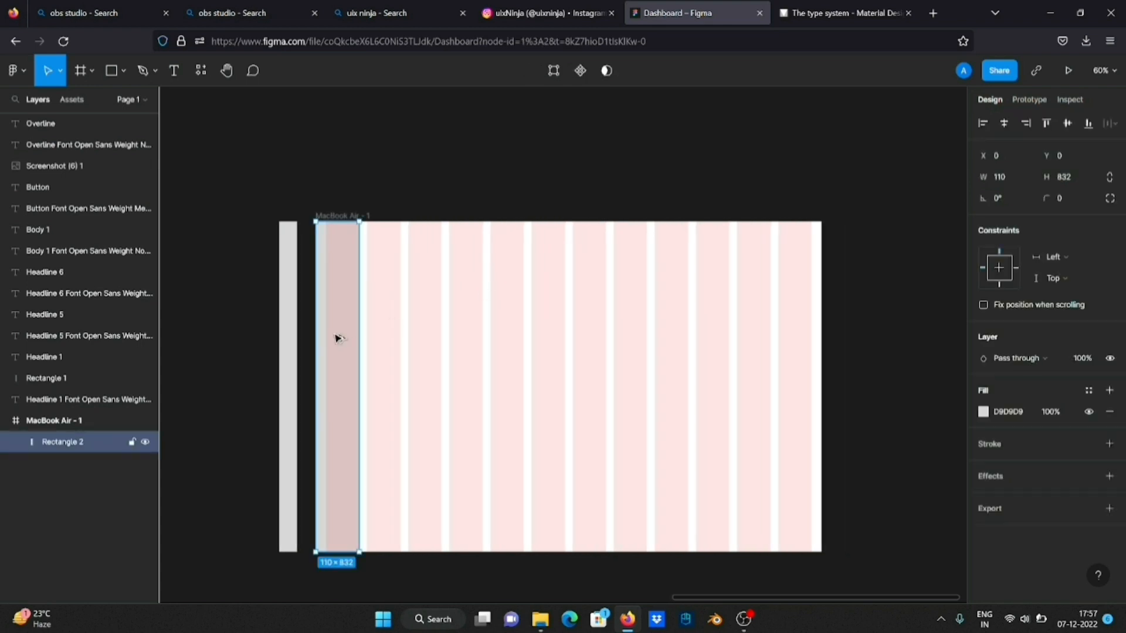
{"action": "key", "text": "alt"}
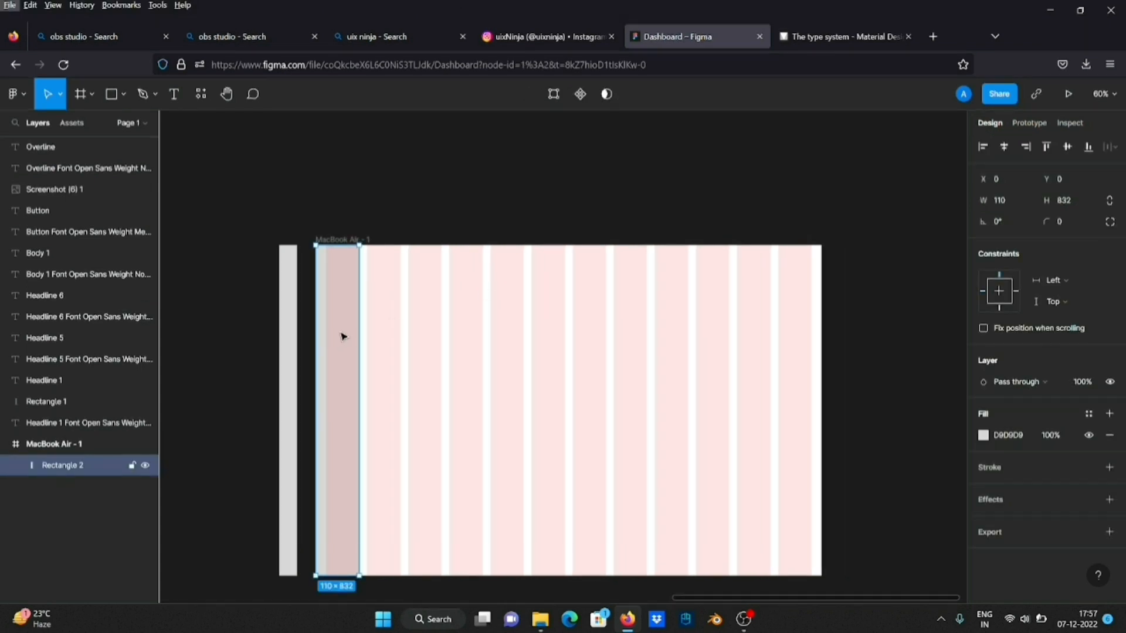
{"action": "key", "text": "alt"}
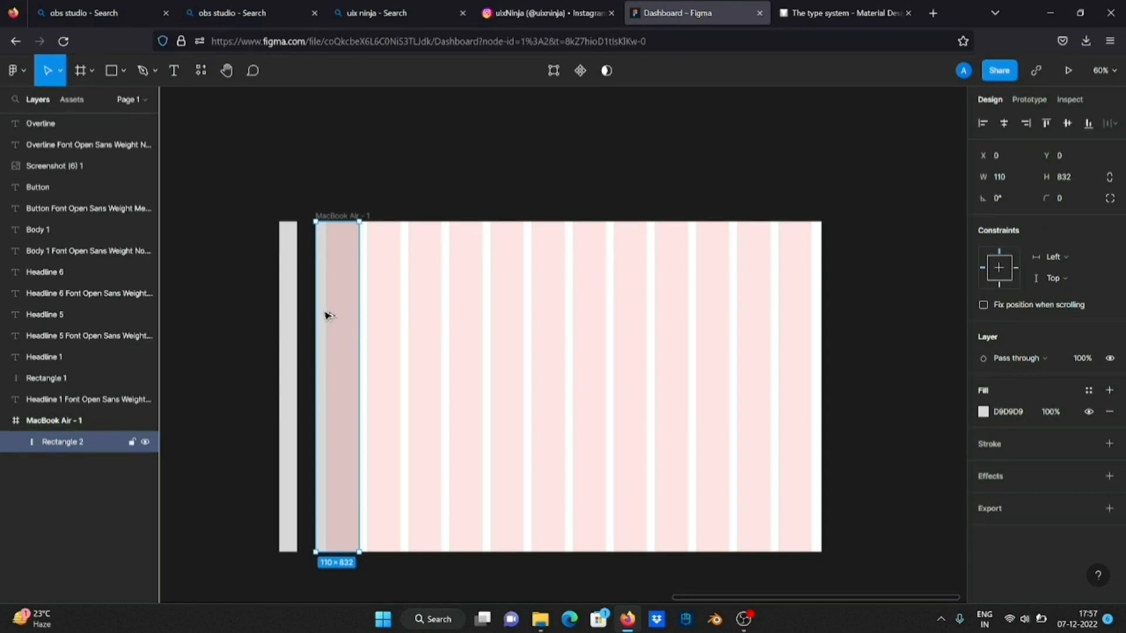
{"action": "left_click_drag", "start_coordinate": [329, 316], "coordinate": [599, 318]}
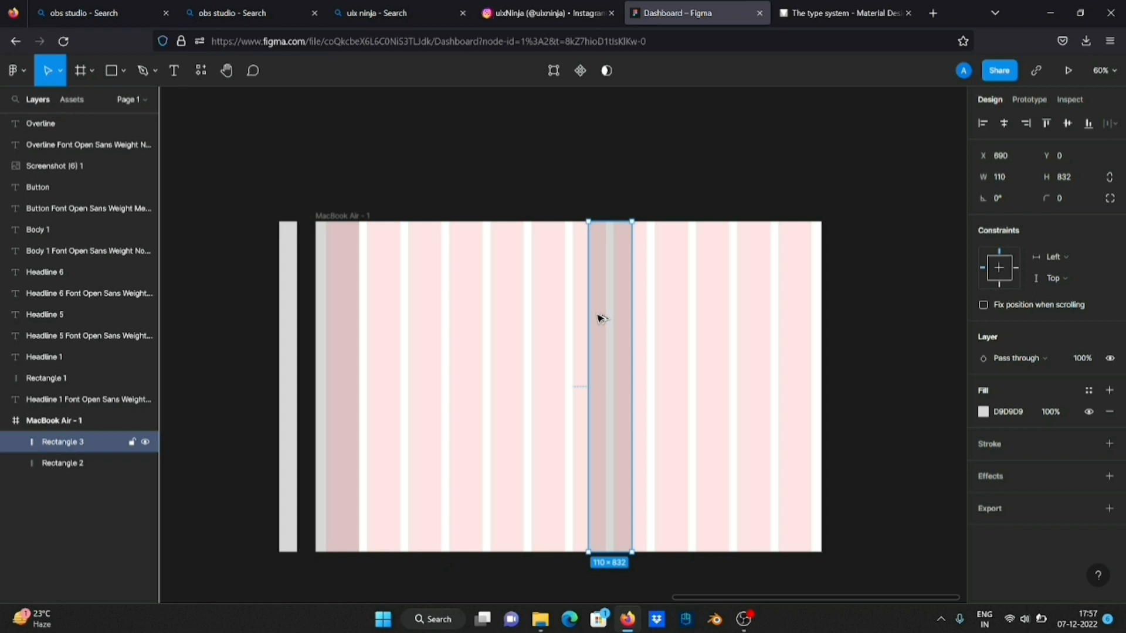
{"action": "left_click_drag", "start_coordinate": [600, 318], "coordinate": [689, 304]}
{"action": "left_click", "coordinate": [761, 180]}
{"action": "scroll", "coordinate": [412, 254], "scroll_direction": "left", "scroll_amount": 1}
{"action": "scroll", "coordinate": [413, 254], "scroll_direction": "down", "scroll_amount": 1}
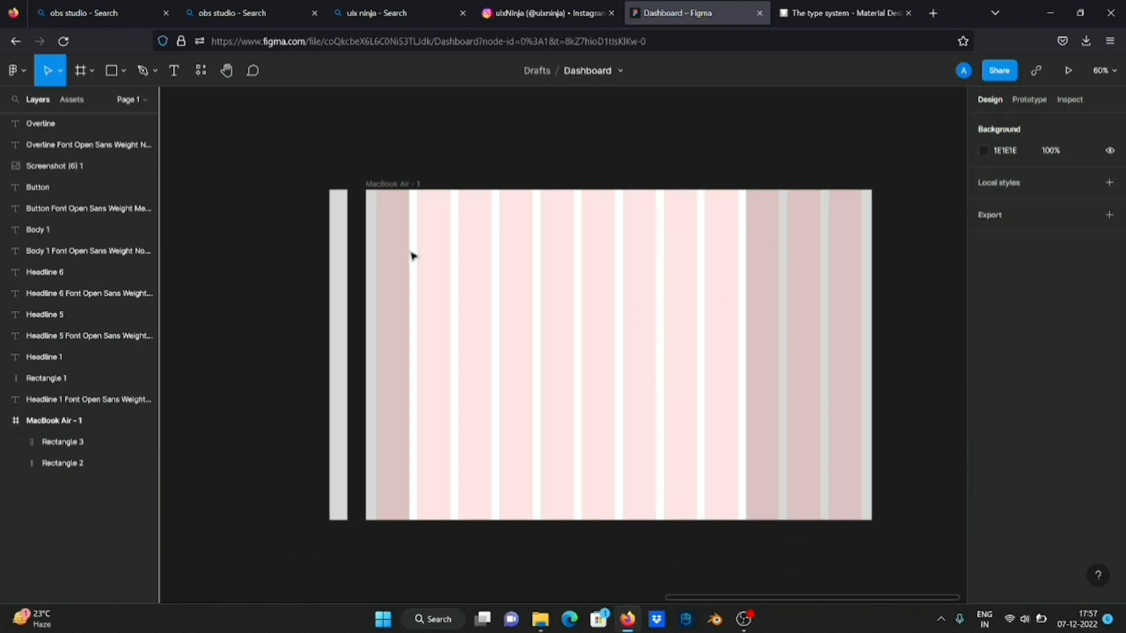
{"action": "scroll", "coordinate": [412, 256], "scroll_direction": "down", "scroll_amount": 2}
{"action": "scroll", "coordinate": [413, 257], "scroll_direction": "left", "scroll_amount": 3}
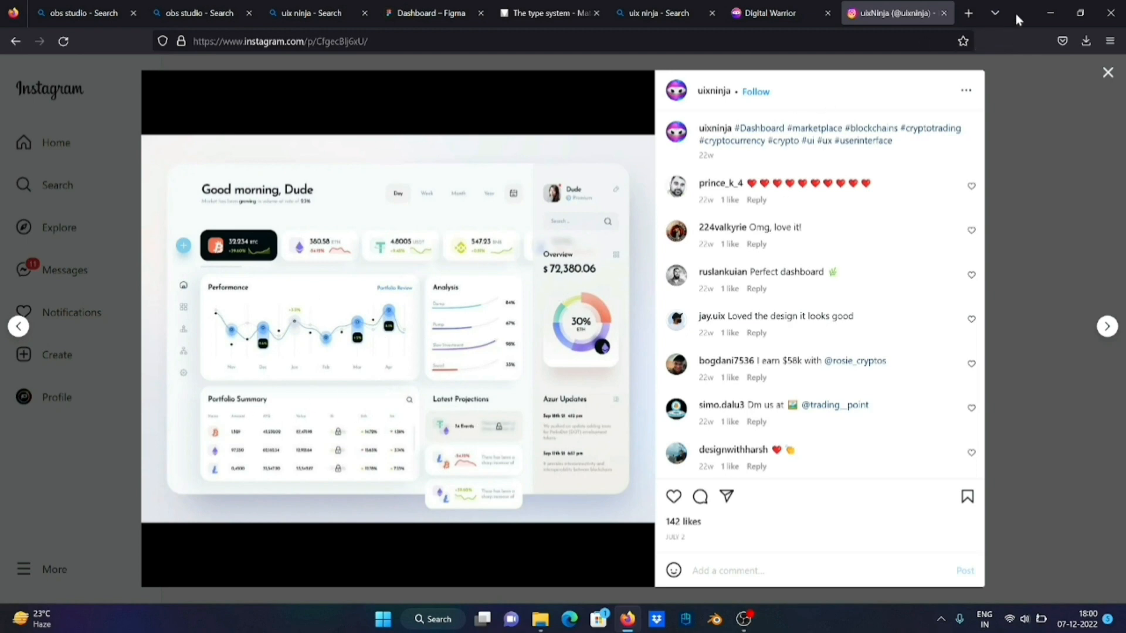
Return to the Figma dashboard file and draw a horizontal rectangle about 800 × 66 near the frame's upper edge between the two sidebars
{"action": "left_click", "coordinate": [1050, 13]}
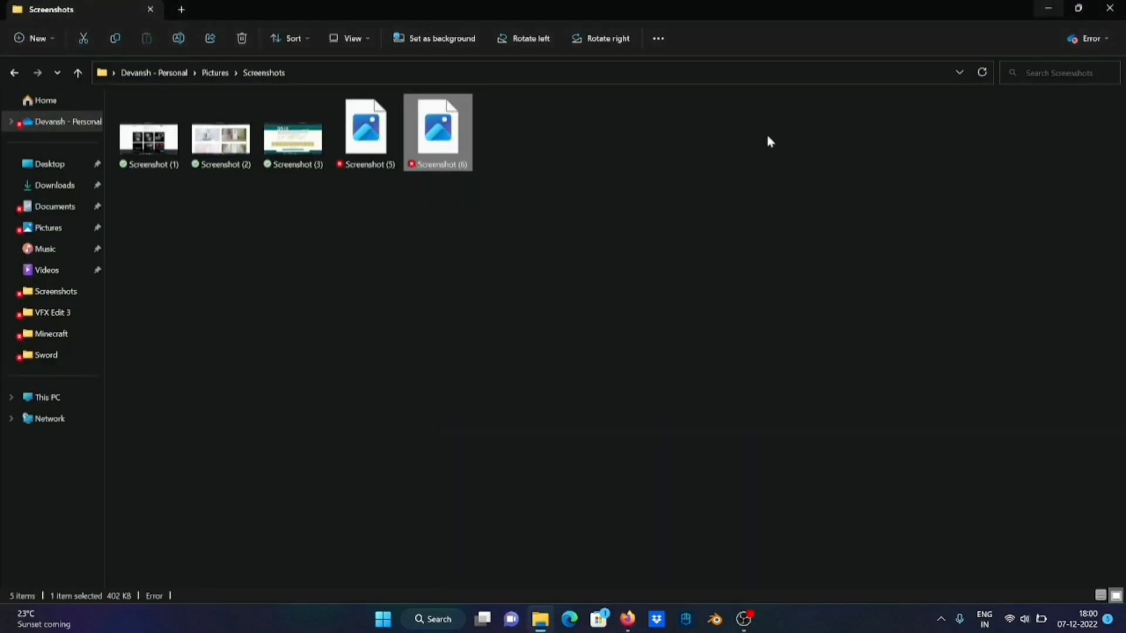
{"action": "key", "text": "alt+Tab"}
{"action": "left_click", "coordinate": [456, 16]}
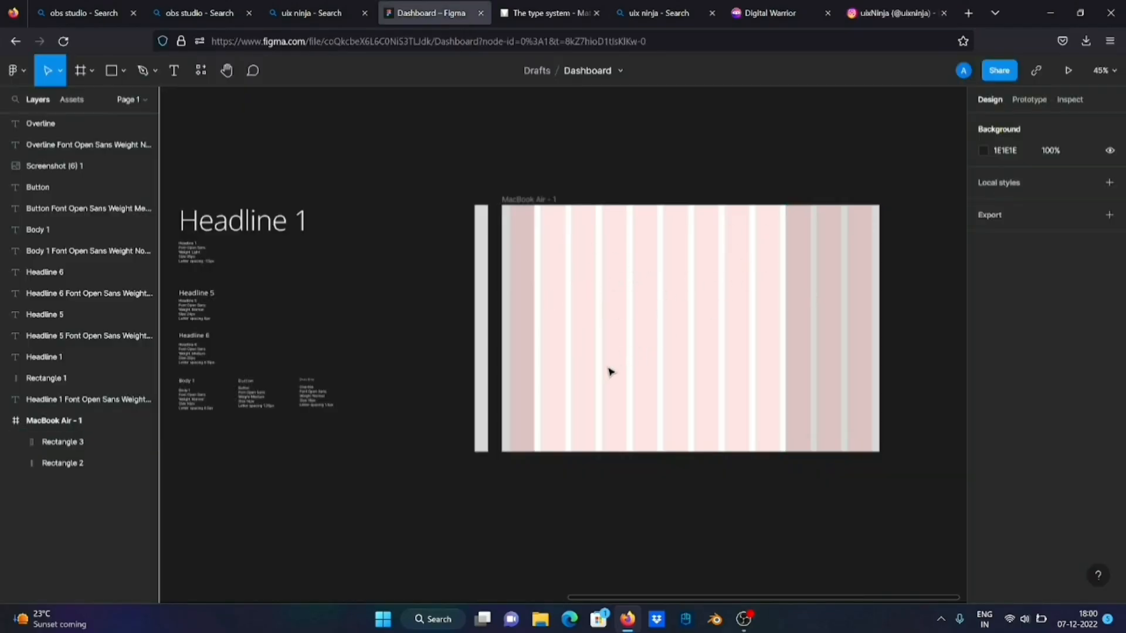
{"action": "scroll", "coordinate": [551, 255], "scroll_direction": "up", "scroll_amount": 5}
{"action": "scroll", "coordinate": [550, 255], "scroll_direction": "right", "scroll_amount": 2}
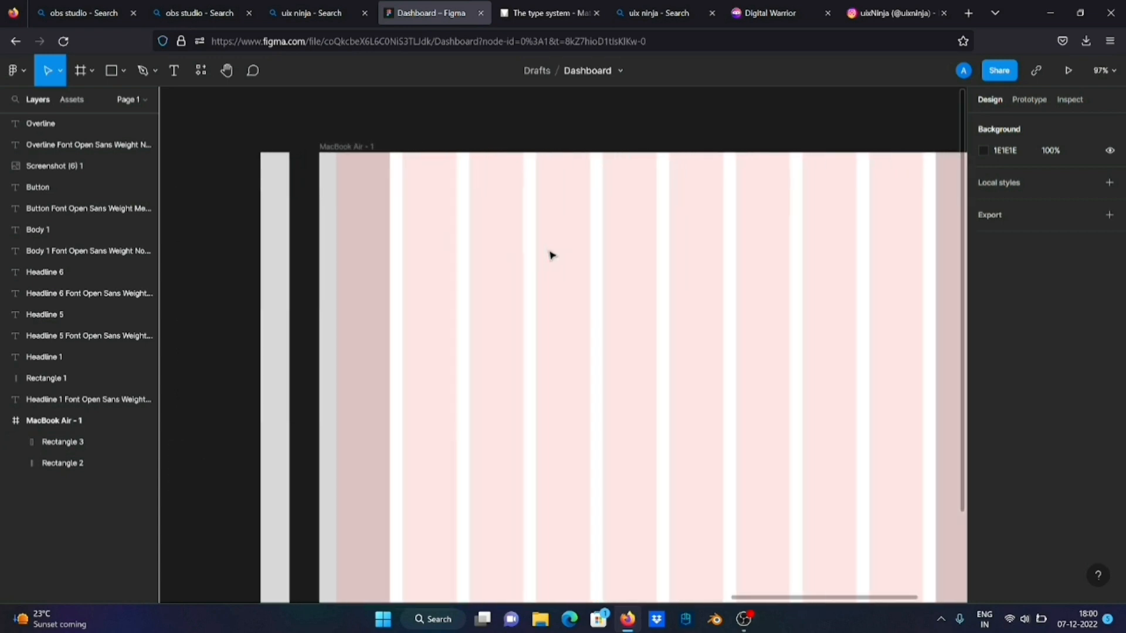
{"action": "scroll", "coordinate": [550, 255], "scroll_direction": "down", "scroll_amount": 4}
{"action": "scroll", "coordinate": [550, 255], "scroll_direction": "up", "scroll_amount": 1}
{"action": "scroll", "coordinate": [551, 255], "scroll_direction": "right", "scroll_amount": 1}
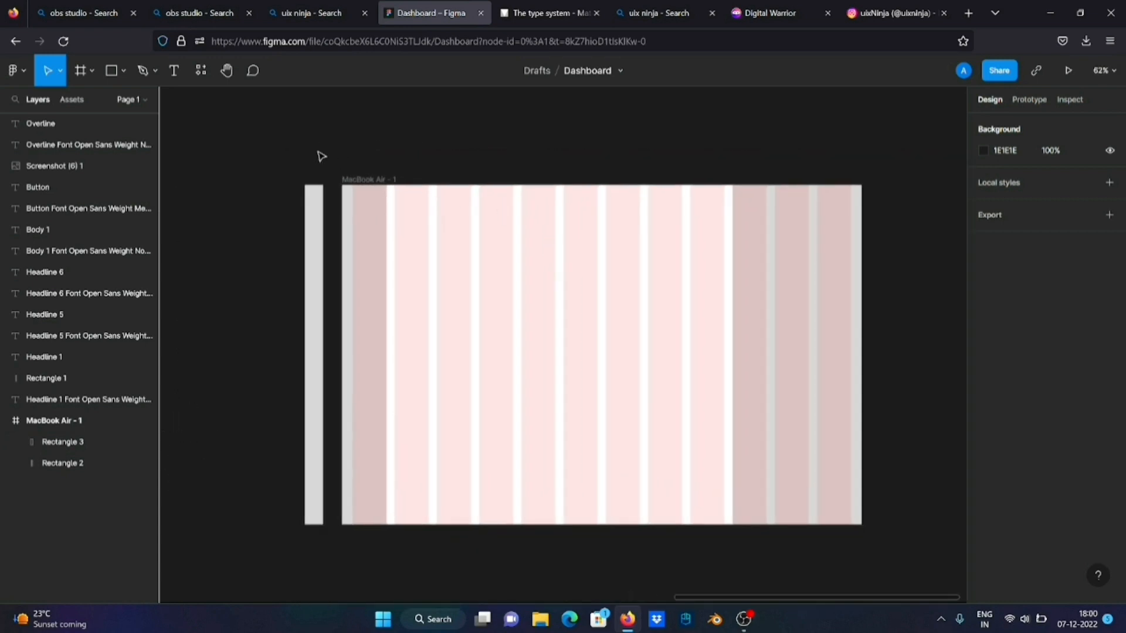
{"action": "left_click", "coordinate": [111, 71]}
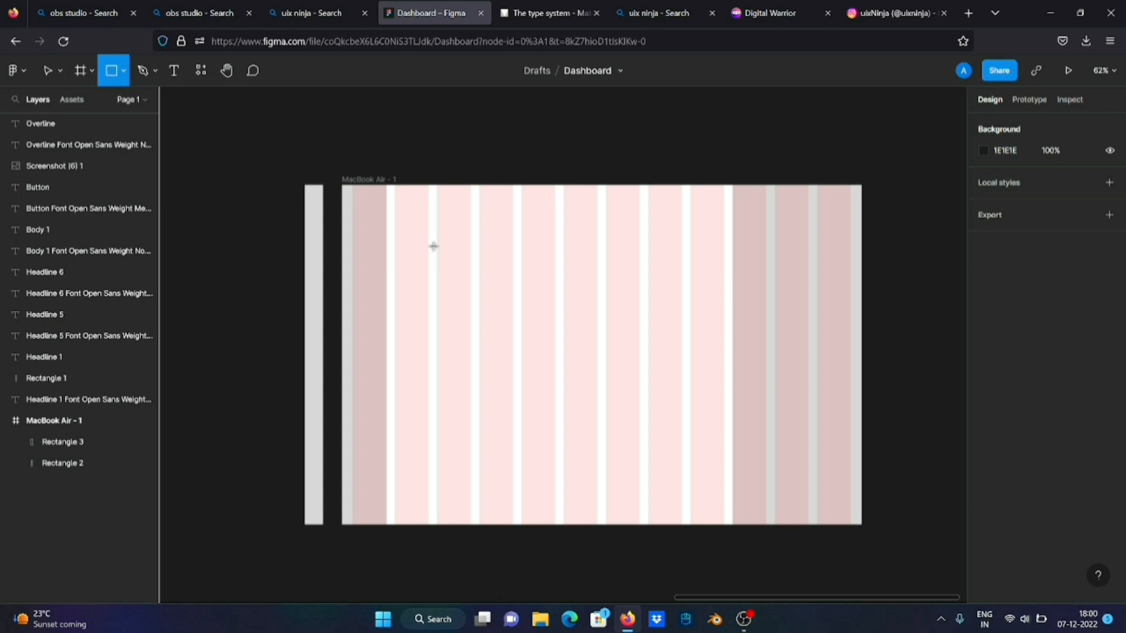
{"action": "left_click_drag", "start_coordinate": [399, 202], "coordinate": [725, 230]}
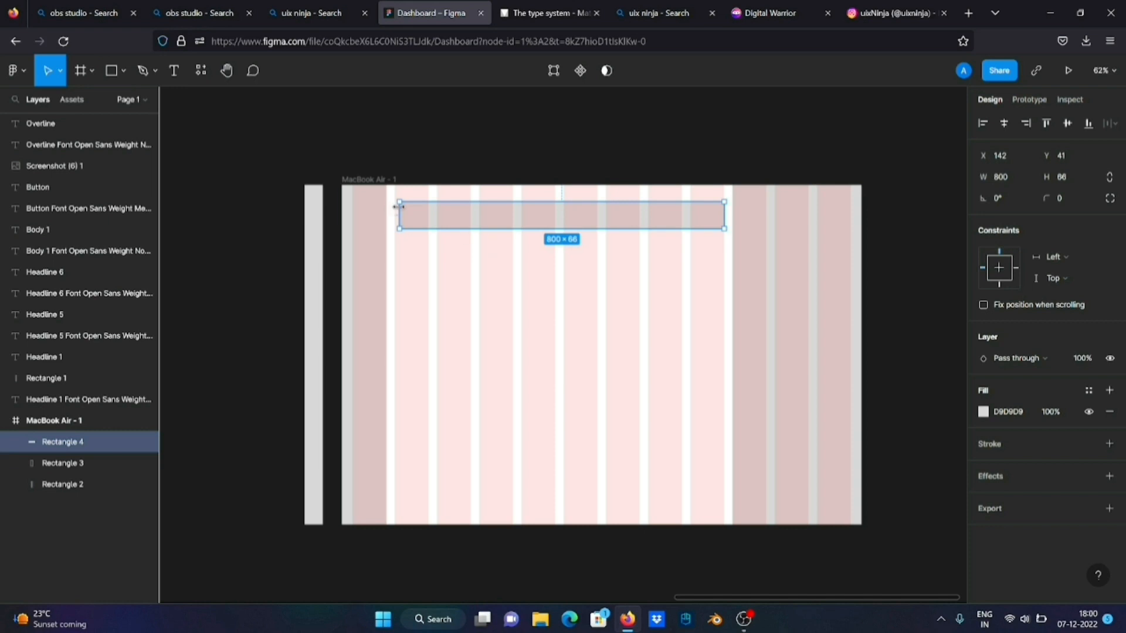
Extend the horizontal rectangle to the second grid column's left edge and the frame's upper edge, making it 812 × 107
{"action": "left_click_drag", "start_coordinate": [399, 206], "coordinate": [394, 206]}
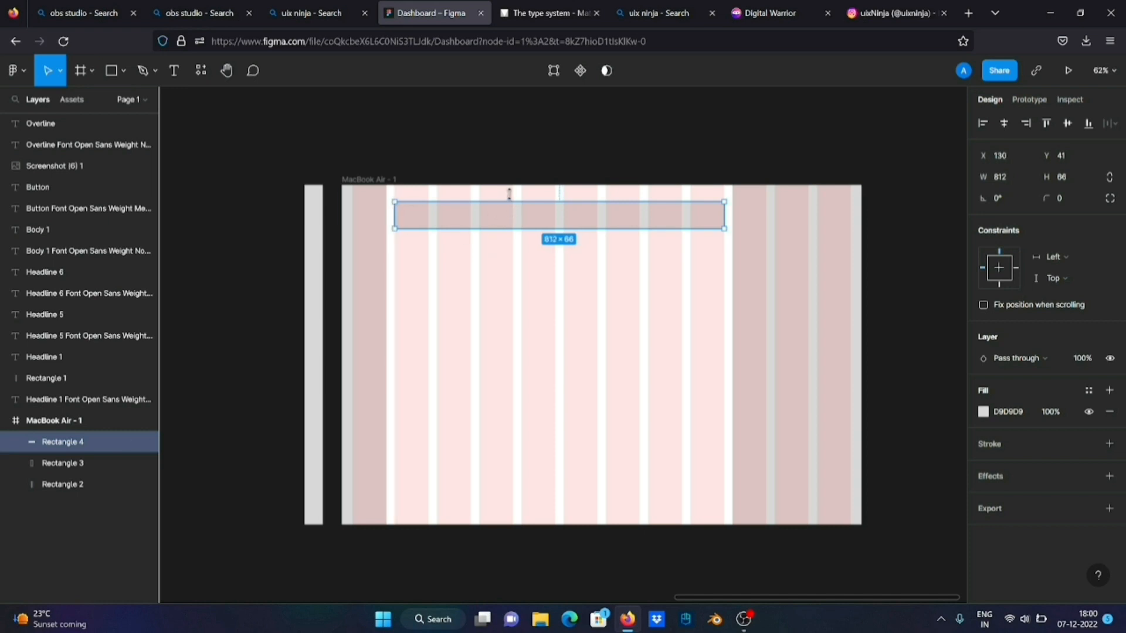
{"action": "left_click_drag", "start_coordinate": [509, 194], "coordinate": [517, 179]}
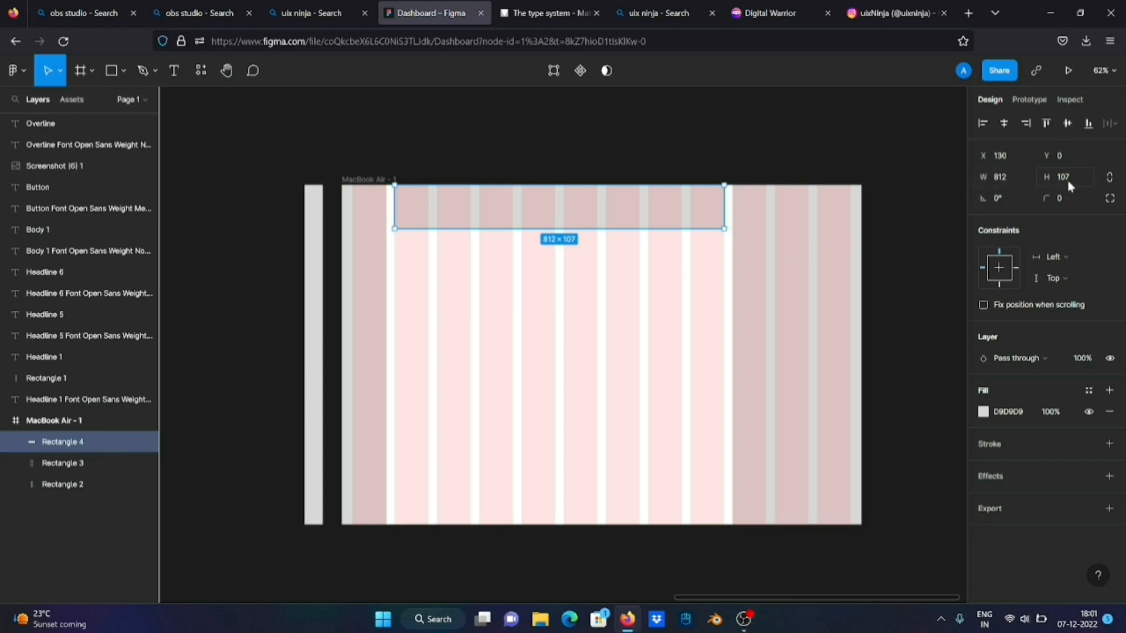
{"action": "left_click", "coordinate": [601, 389]}
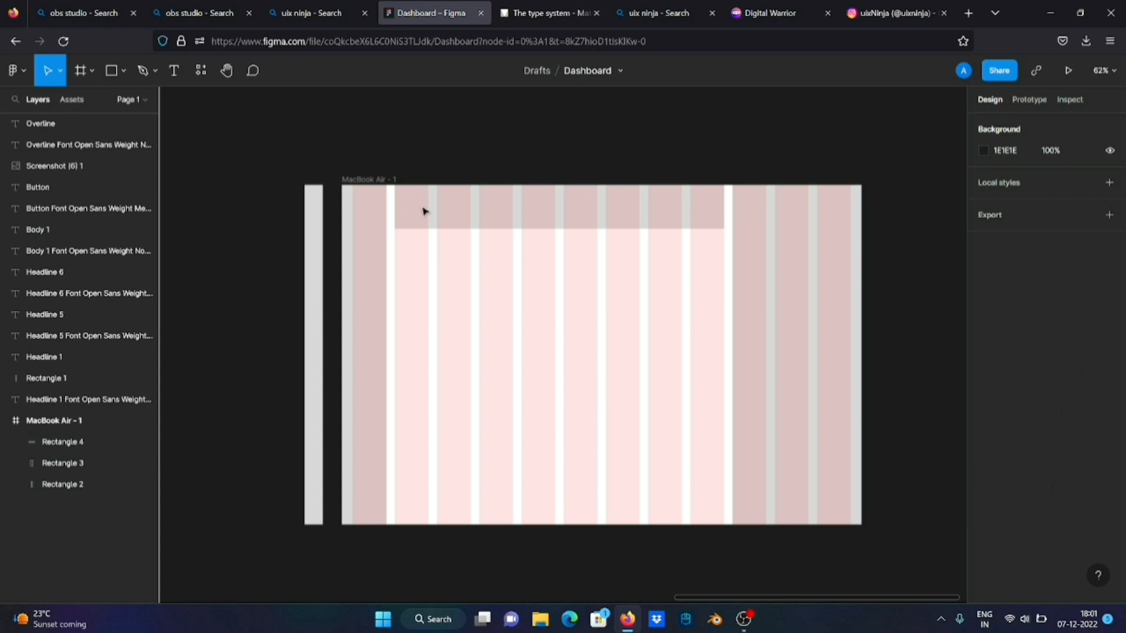
Reduce the height of the horizontal header rectangle to 84
{"action": "left_click", "coordinate": [346, 180]}
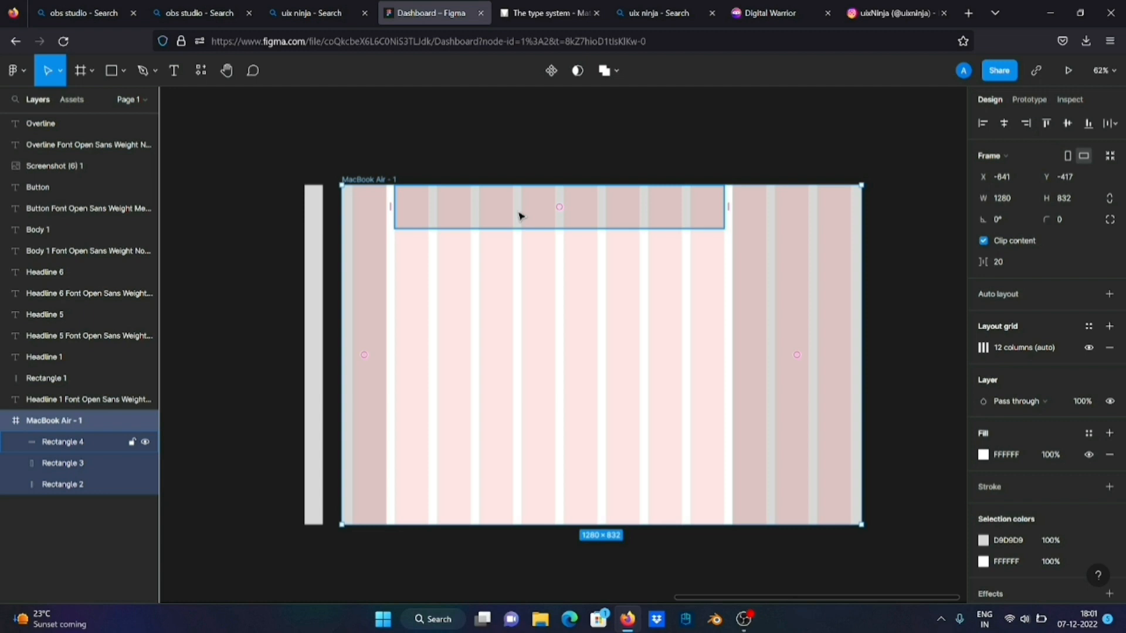
{"action": "left_click", "coordinate": [528, 222]}
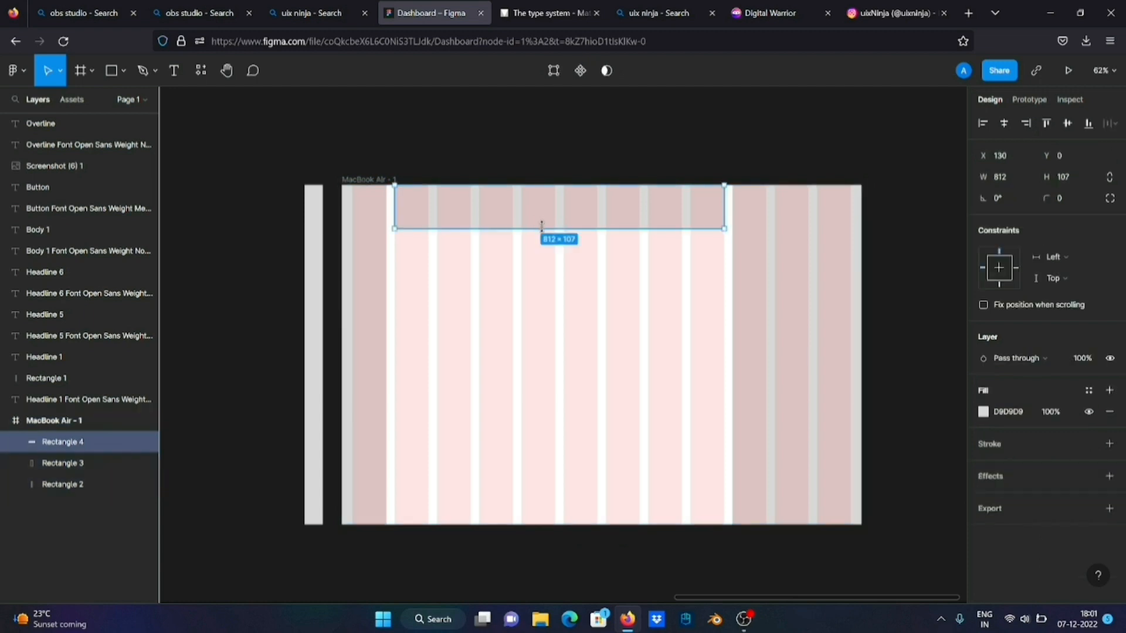
{"action": "left_click_drag", "start_coordinate": [542, 228], "coordinate": [546, 213]}
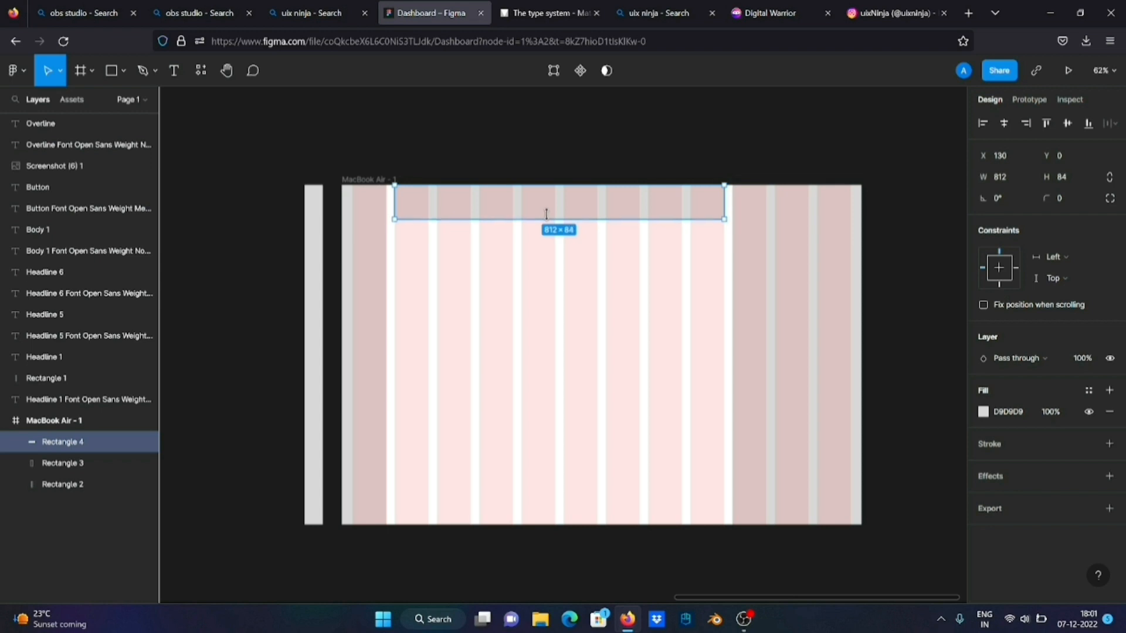
{"action": "left_click_drag", "start_coordinate": [546, 214], "coordinate": [554, 215]}
{"action": "scroll", "coordinate": [546, 217], "scroll_direction": "up", "scroll_amount": 5}
{"action": "scroll", "coordinate": [553, 214], "scroll_direction": "down", "scroll_amount": 3}
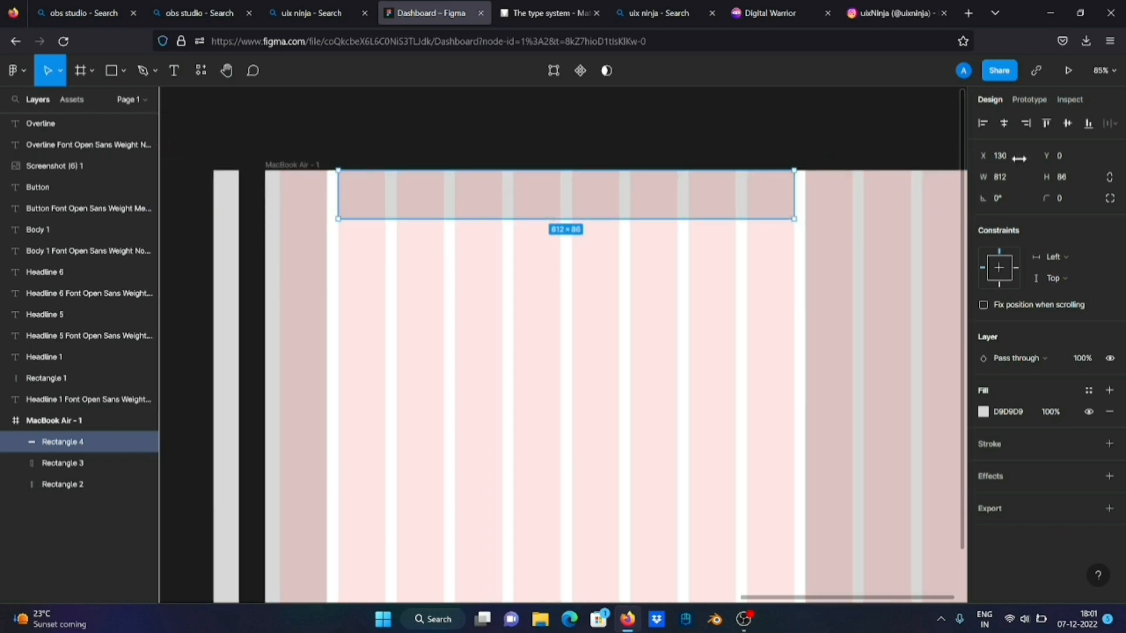
{"action": "left_click", "coordinate": [1065, 183]}
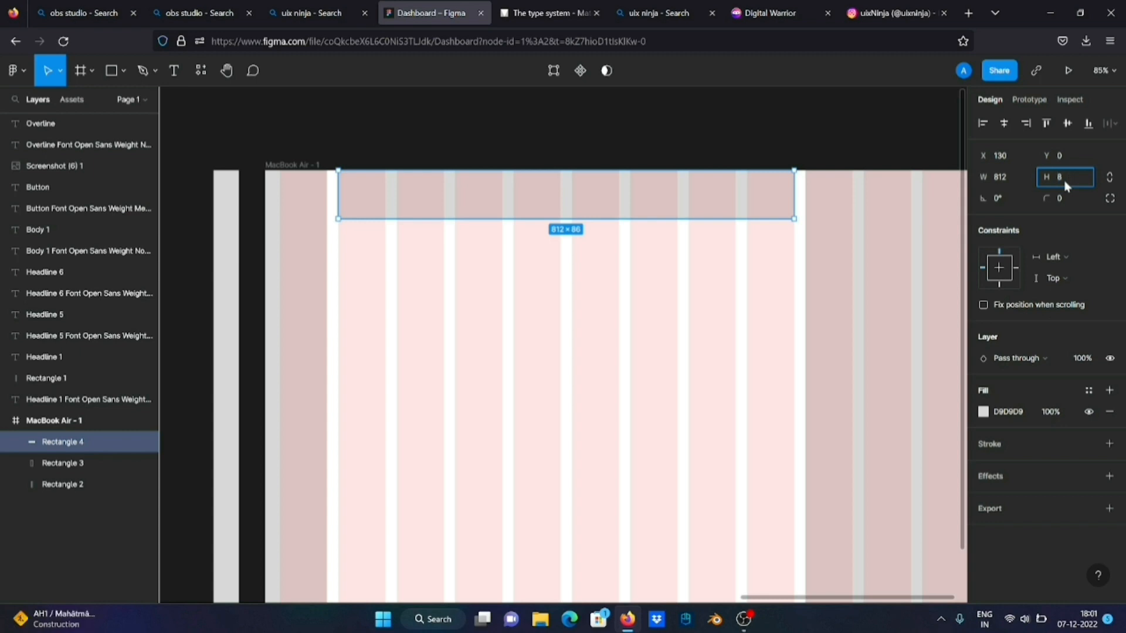
{"action": "key", "text": "Return"}
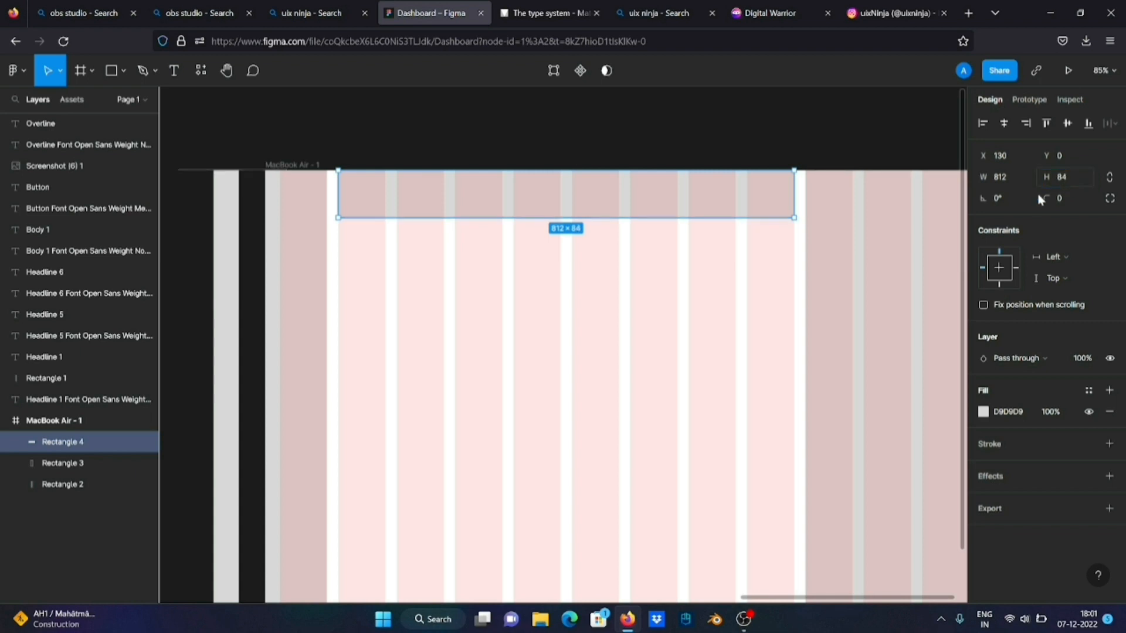
Duplicate the header rectangle directly below itself with a gap of about 25 px, and measure the spacing between the two
{"action": "left_click", "coordinate": [540, 268]}
{"action": "left_click", "coordinate": [502, 208]}
{"action": "left_click_drag", "start_coordinate": [478, 207], "coordinate": [477, 266]}
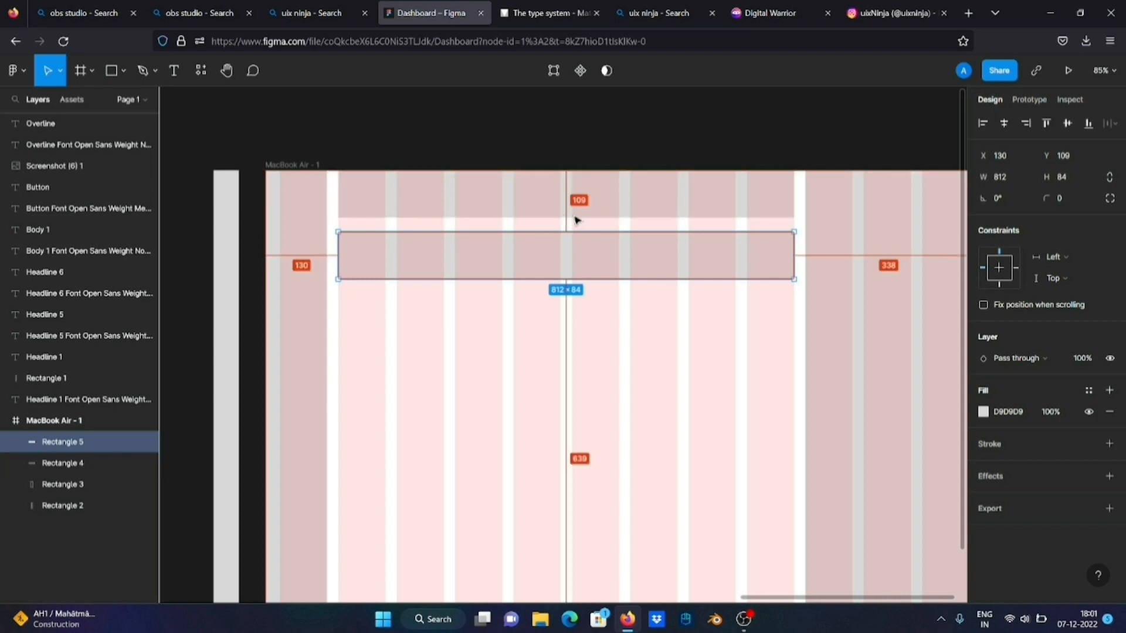
{"action": "key", "text": "alt"}
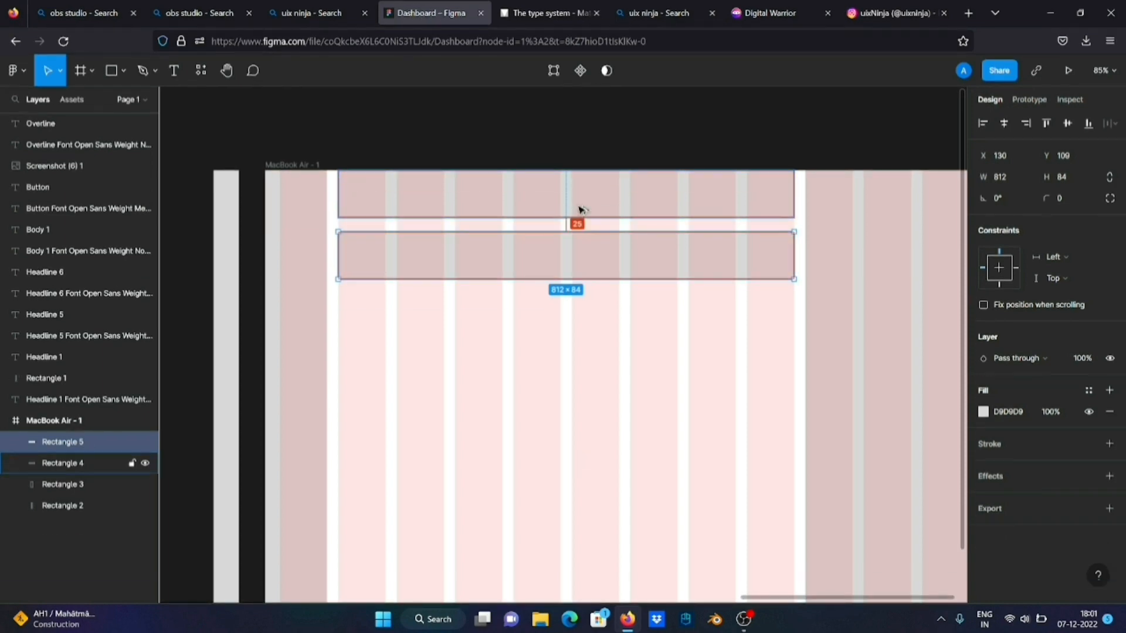
Nudge the second horizontal rectangle up to Y 104, checking its spacing from the header rectangle above
{"action": "key", "text": "alt"}
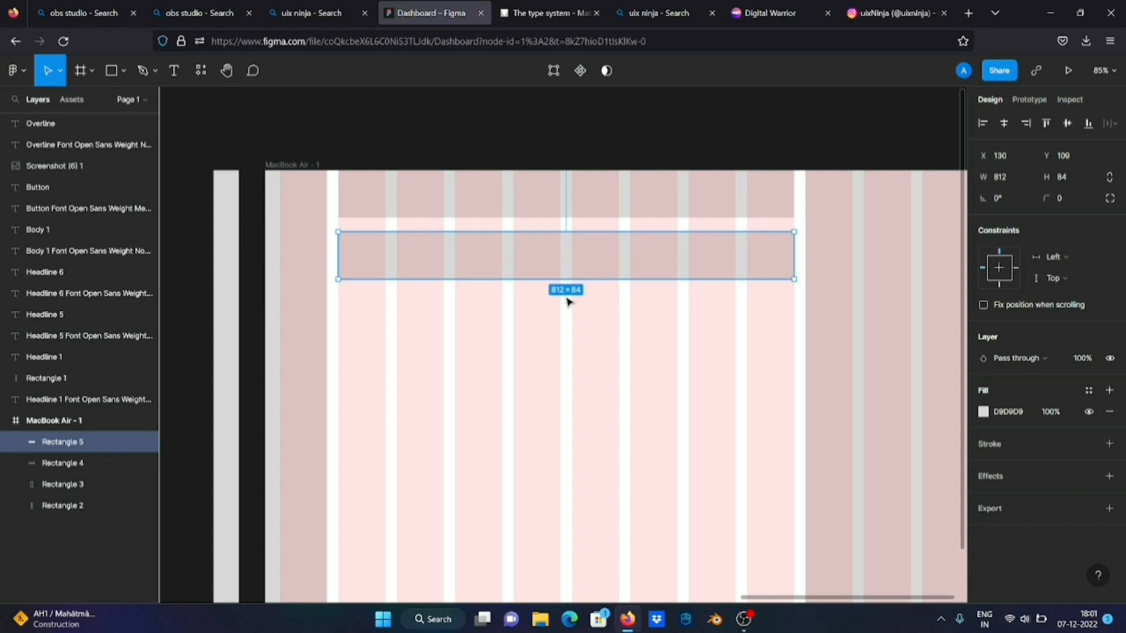
{"action": "key", "text": "Up"}
{"action": "key", "text": "Up"}
{"action": "key", "text": "Up"}
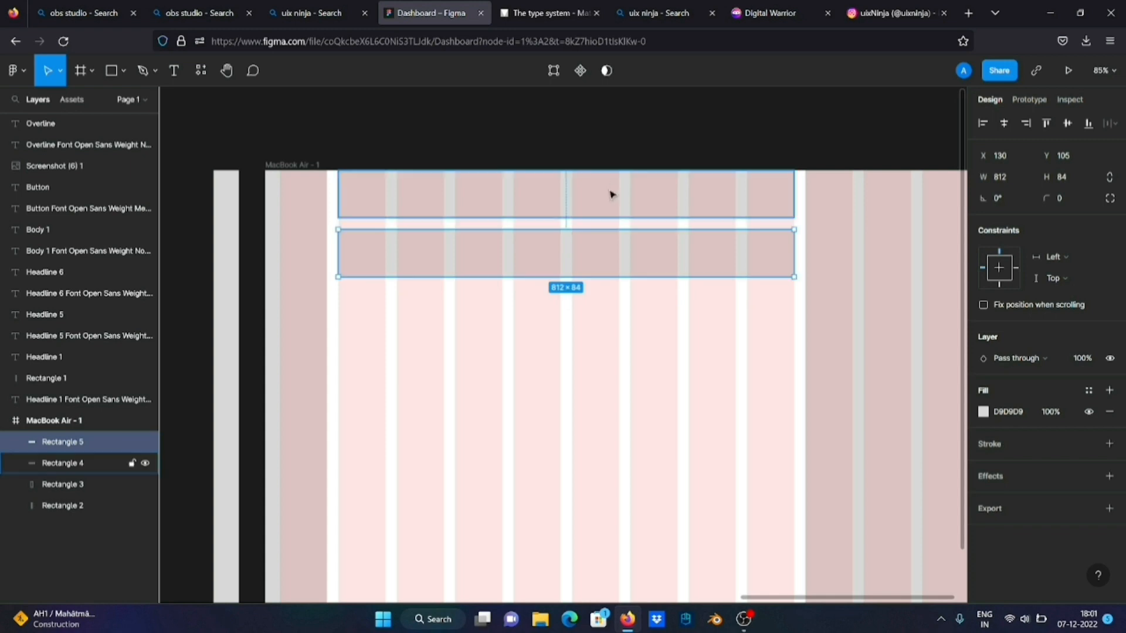
{"action": "key", "text": "alt"}
{"action": "key", "text": "alt"}
{"action": "key", "text": "Up"}
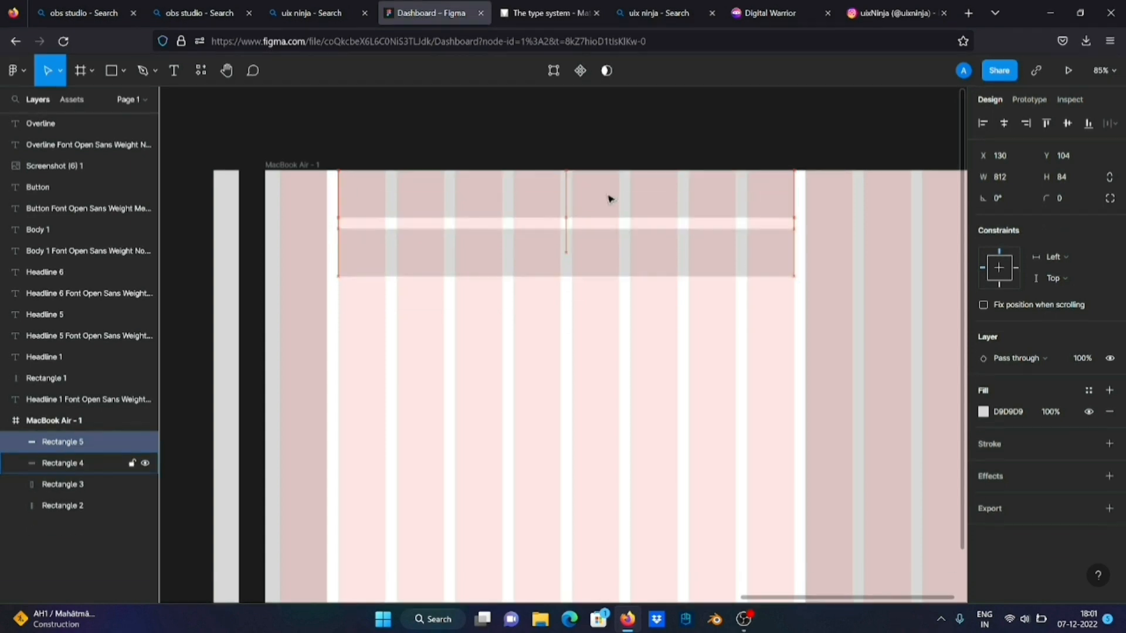
{"action": "key", "text": "alt"}
{"action": "key", "text": "alt"}
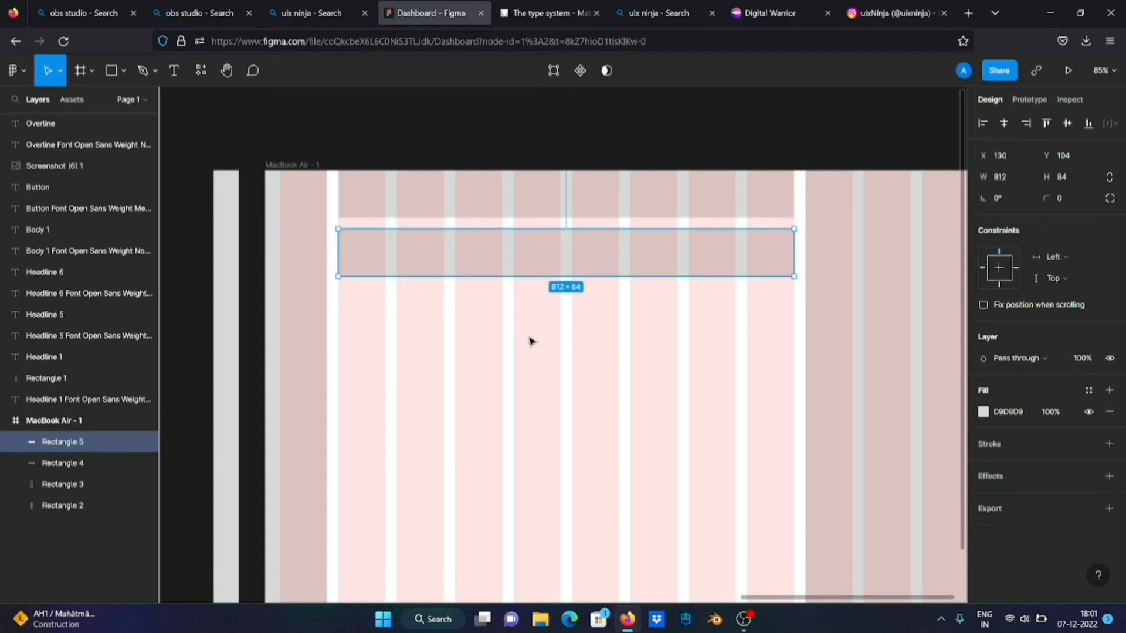
{"action": "left_click", "coordinate": [531, 339]}
{"action": "double_click", "coordinate": [546, 274]}
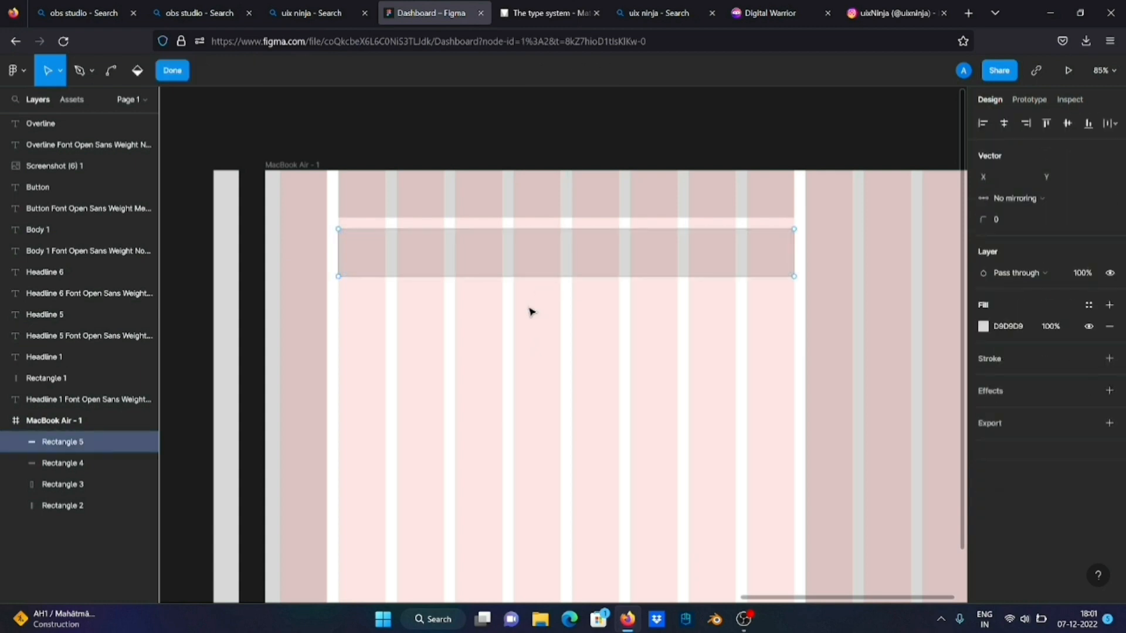
{"action": "key", "text": "Escape"}
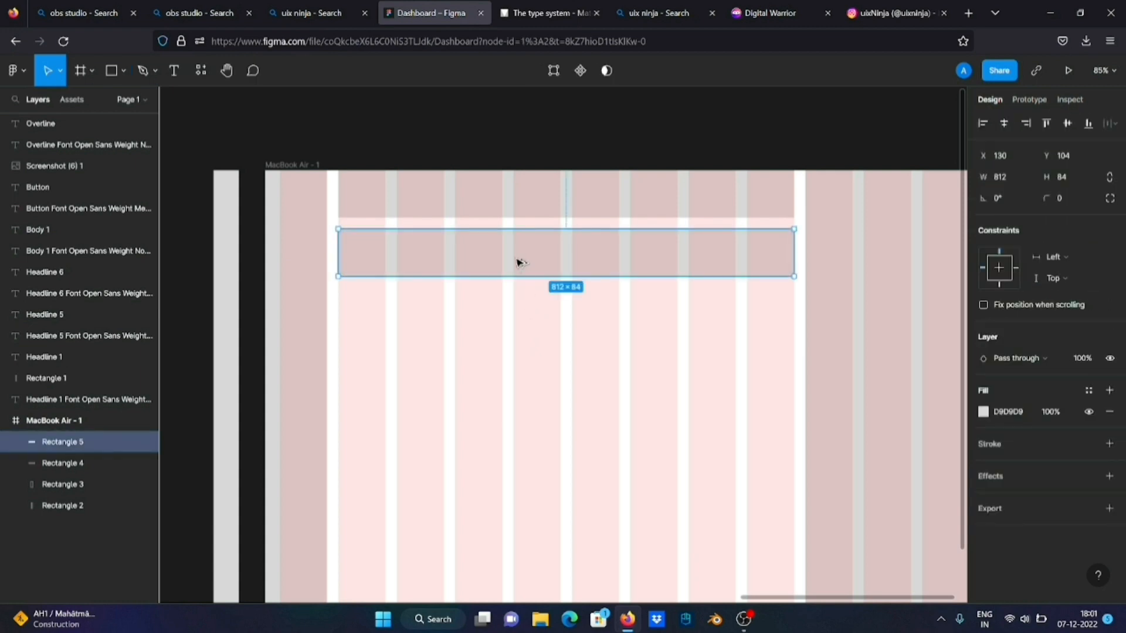
Duplicate the second horizontal rectangle below itself at Y 208 and extend the copy's height to 262
{"action": "left_click_drag", "start_coordinate": [519, 262], "coordinate": [516, 322]}
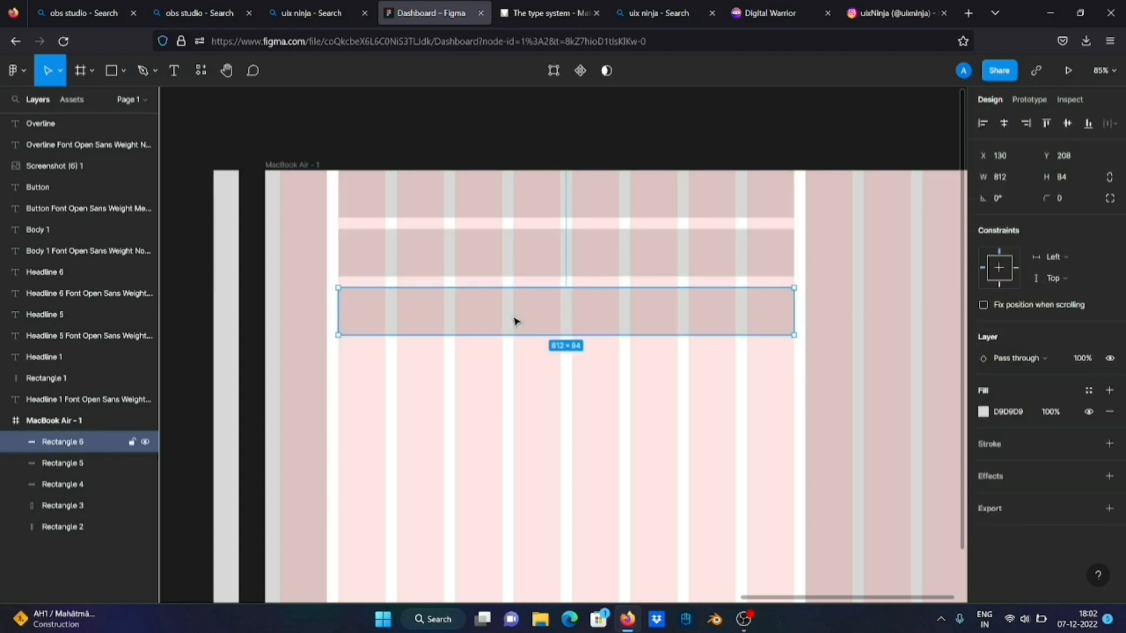
{"action": "scroll", "coordinate": [512, 330], "scroll_direction": "down", "scroll_amount": 3}
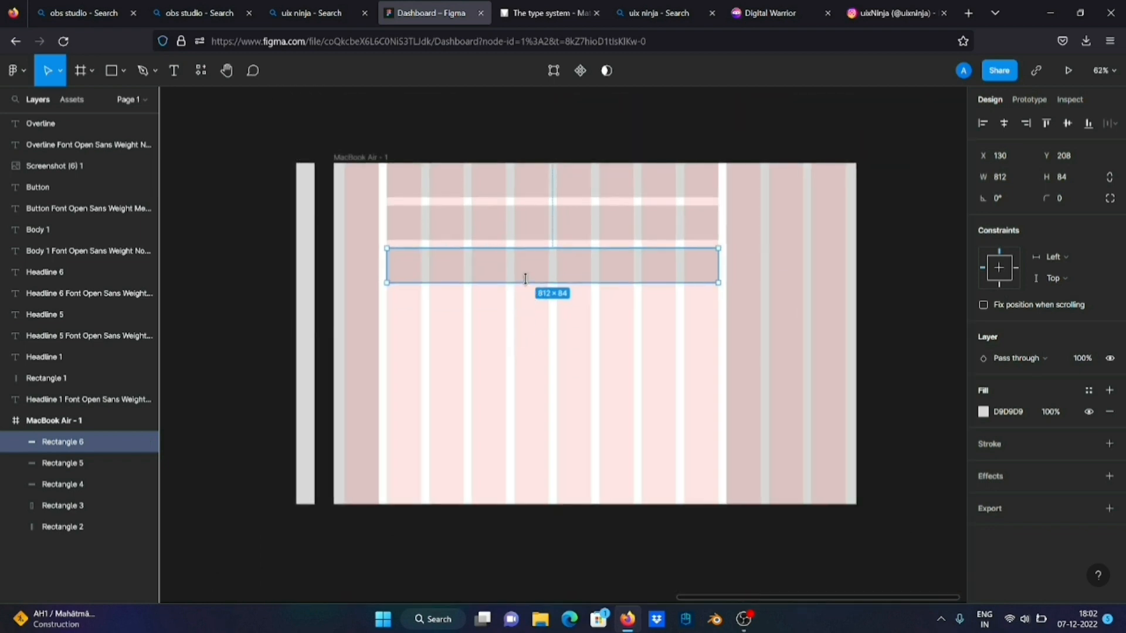
{"action": "left_click_drag", "start_coordinate": [526, 280], "coordinate": [536, 351]}
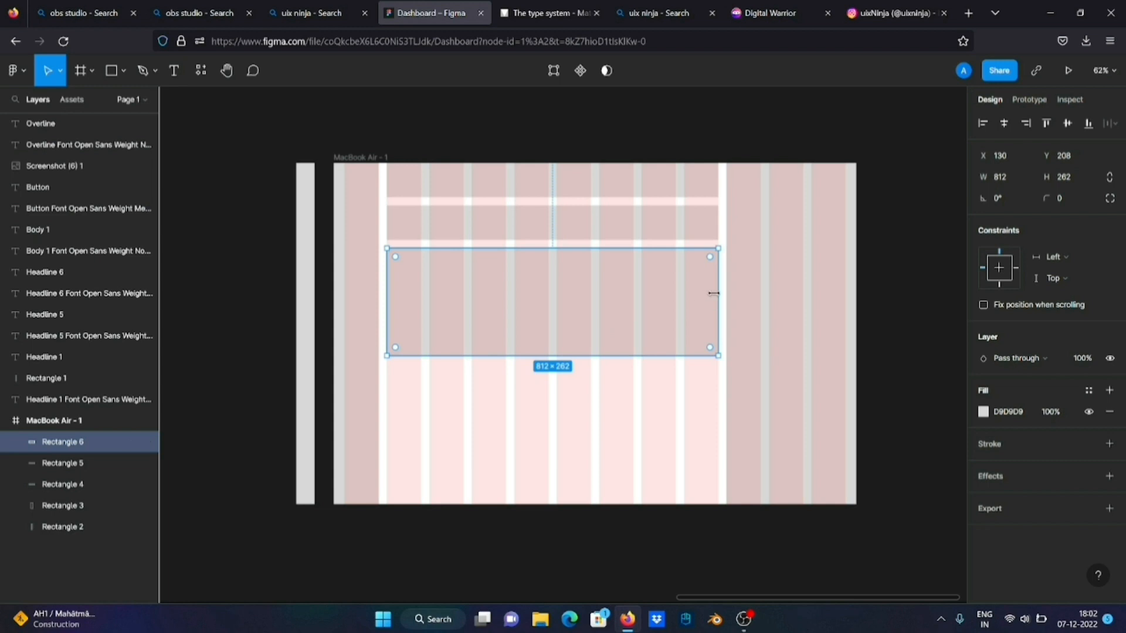
Narrow the 262-high block to 500 wide and fill the rest of its row with a 292 × 262 copy at X 650
{"action": "left_click_drag", "start_coordinate": [718, 303], "coordinate": [641, 304]}
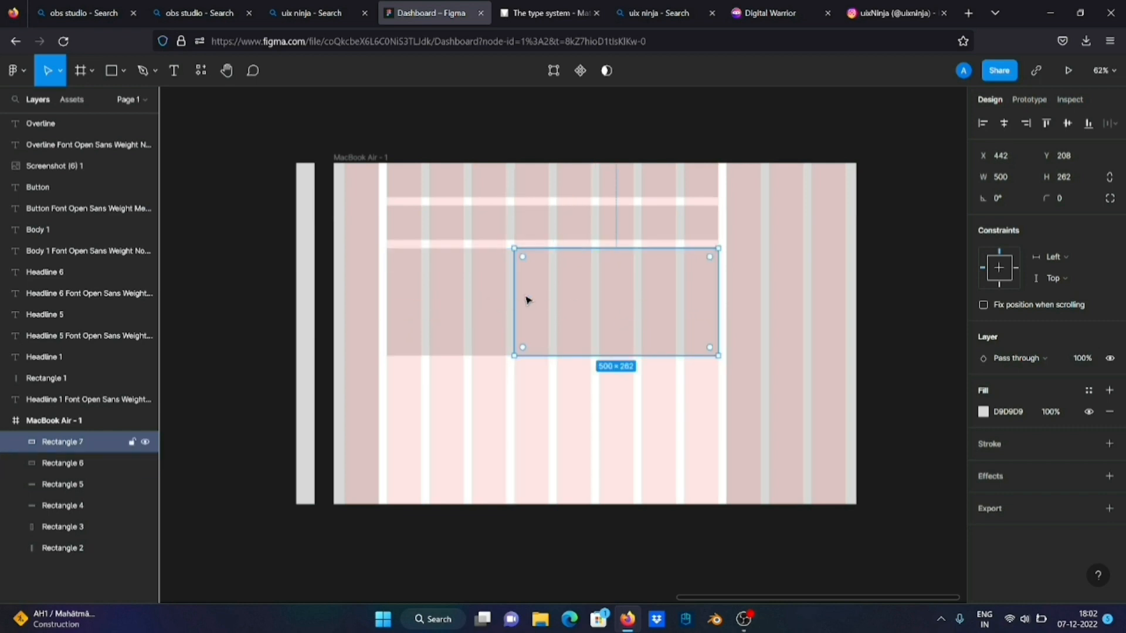
{"action": "left_click_drag", "start_coordinate": [510, 289], "coordinate": [595, 292]}
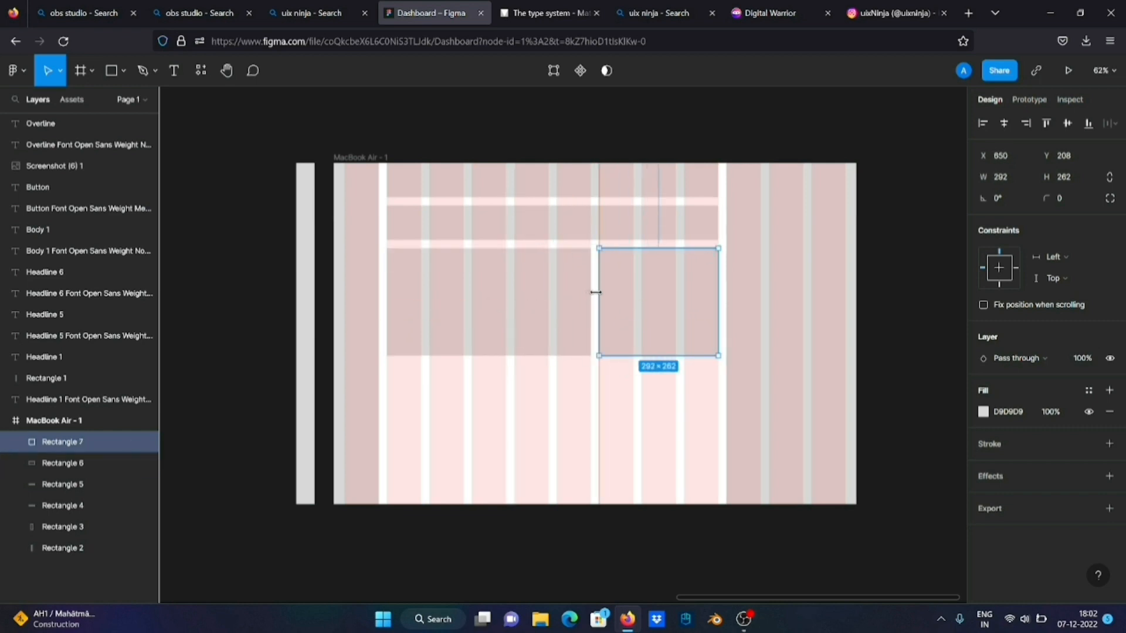
Duplicate the two side-by-side blocks below themselves at Y 490 and extend both copies to a height of 315
{"action": "left_click_drag", "start_coordinate": [616, 379], "coordinate": [563, 315]}
{"action": "key", "text": "alt"}
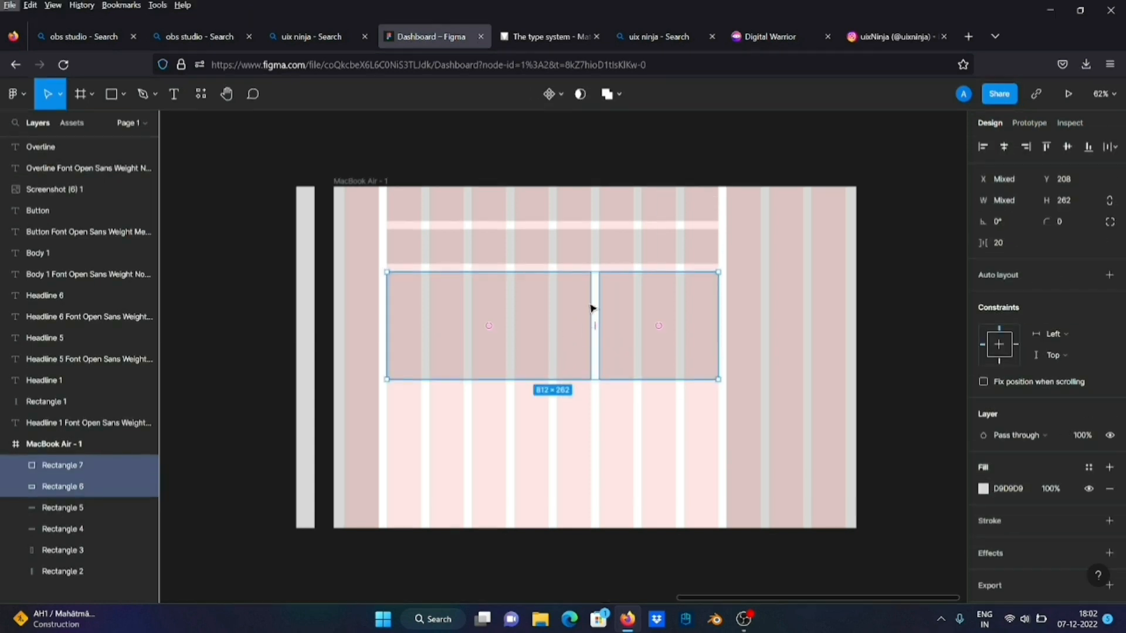
{"action": "left_click", "coordinate": [577, 440]}
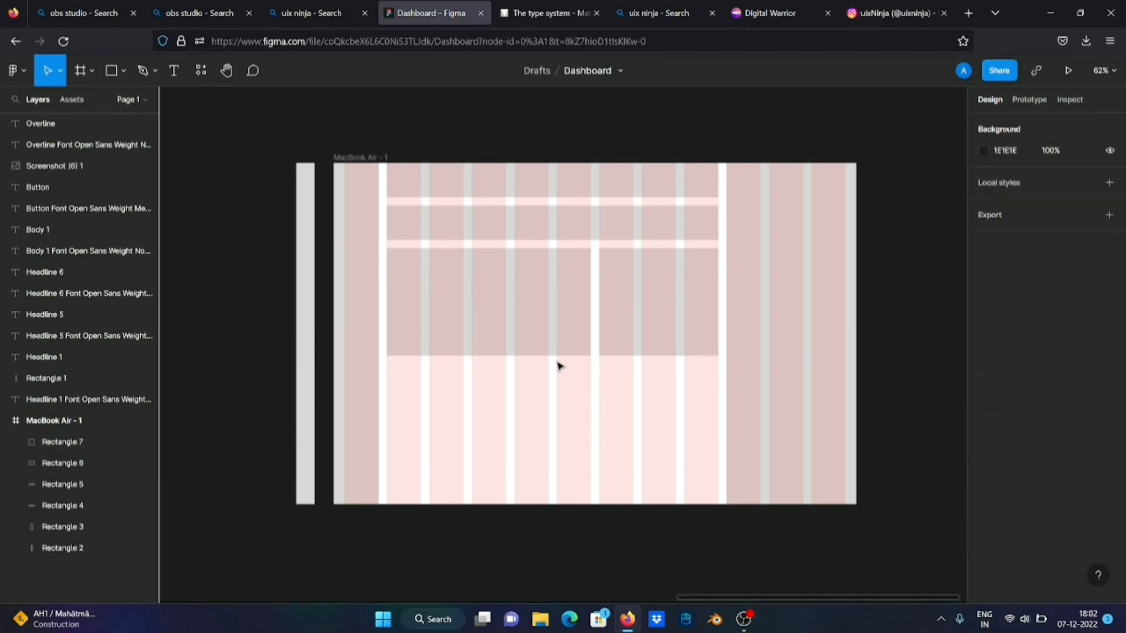
{"action": "left_click_drag", "start_coordinate": [628, 367], "coordinate": [505, 409]}
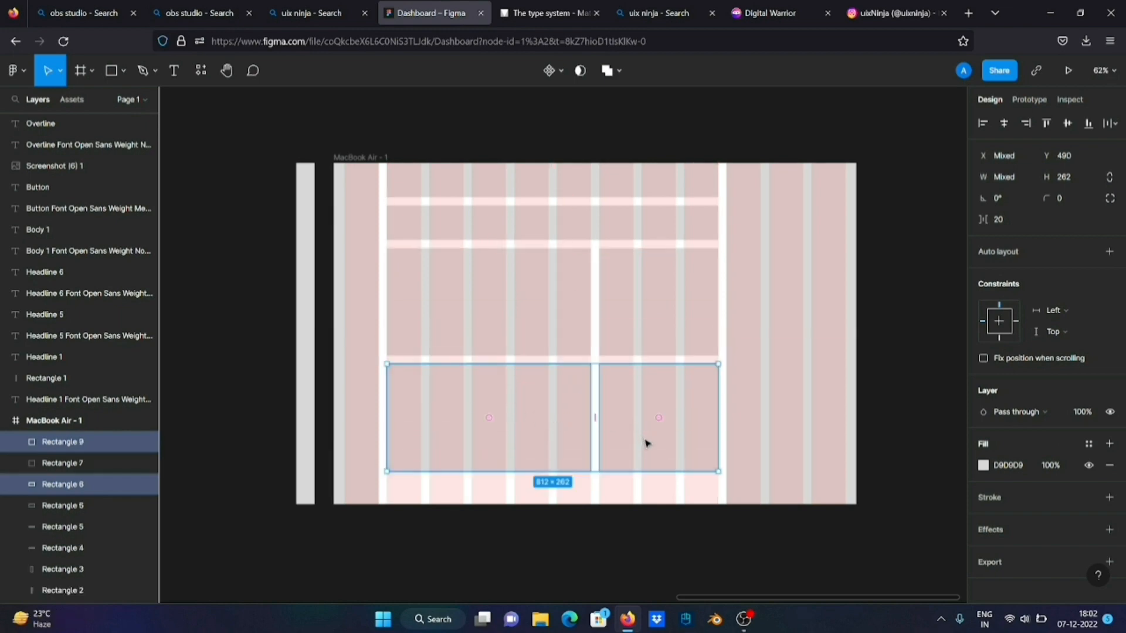
{"action": "left_click_drag", "start_coordinate": [542, 469], "coordinate": [545, 489]}
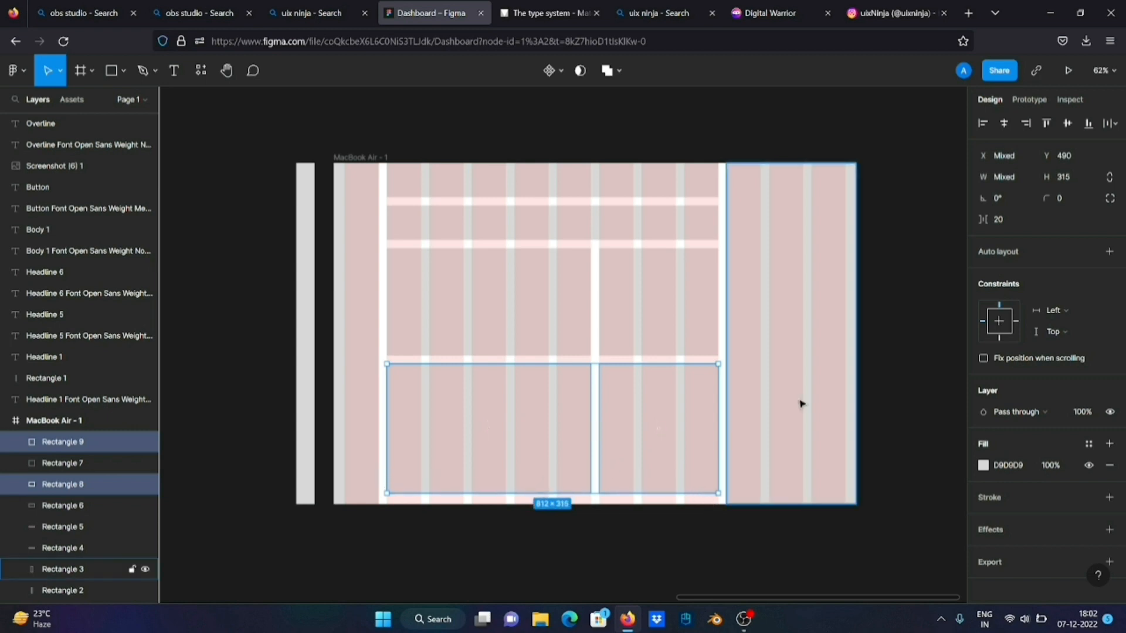
{"action": "left_click", "coordinate": [892, 306]}
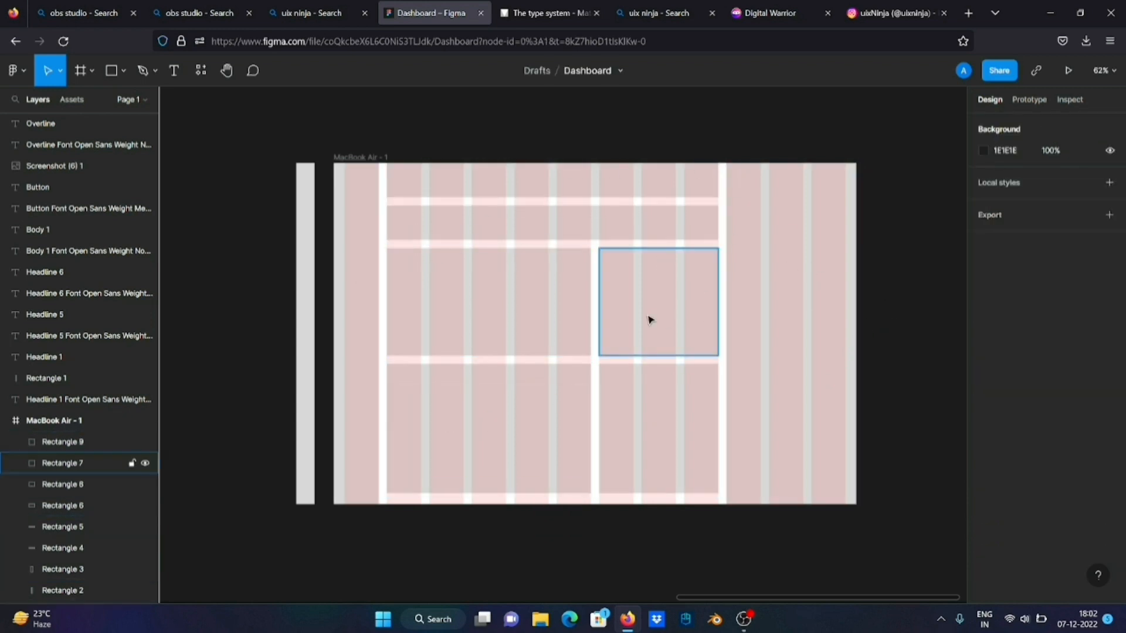
Hide the layout grids to review the gray block layout, show them again, and inspect the whole frame
{"action": "key", "text": "ctrl+shift+4"}
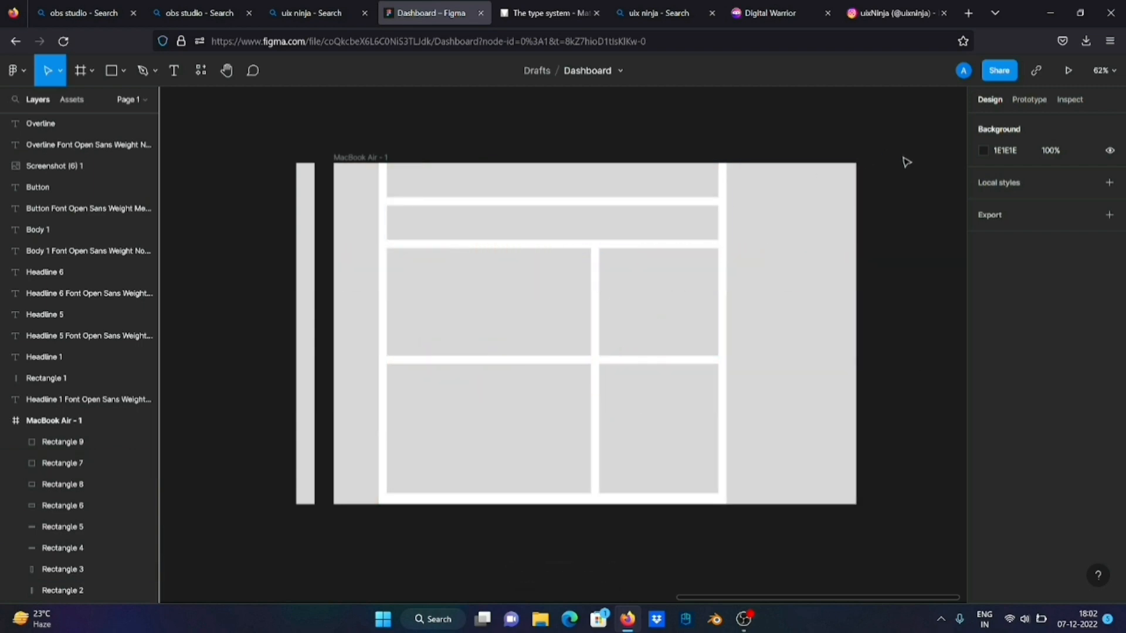
{"action": "key", "text": "ctrl+shift+4"}
{"action": "scroll", "coordinate": [581, 222], "scroll_direction": "up", "scroll_amount": 3, "text": "ctrl"}
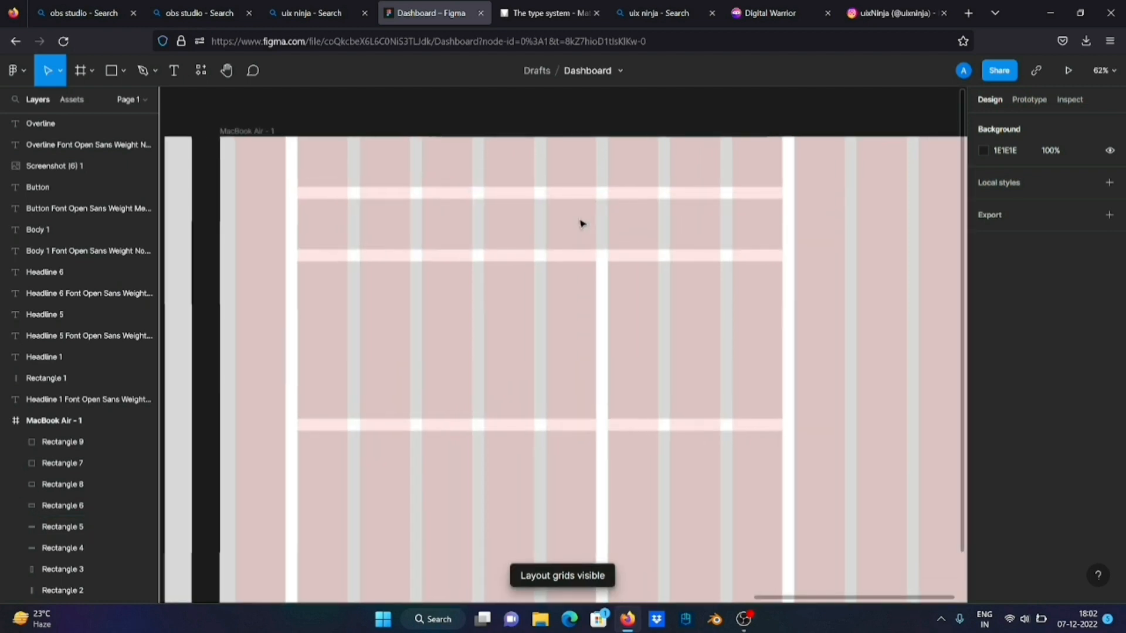
{"action": "scroll", "coordinate": [580, 223], "scroll_direction": "down", "scroll_amount": 2, "text": "ctrl"}
{"action": "scroll", "coordinate": [580, 223], "scroll_direction": "down", "scroll_amount": 3, "text": "ctrl"}
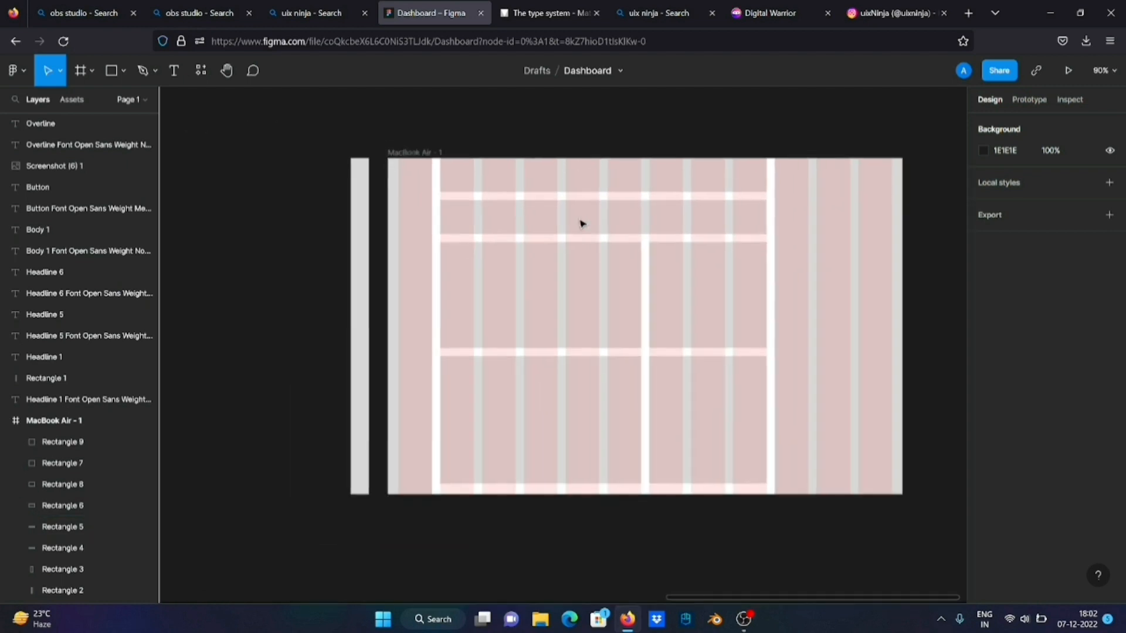
{"action": "scroll", "coordinate": [581, 224], "scroll_direction": "down", "scroll_amount": 1}
{"action": "scroll", "coordinate": [581, 224], "scroll_direction": "right", "scroll_amount": 1}
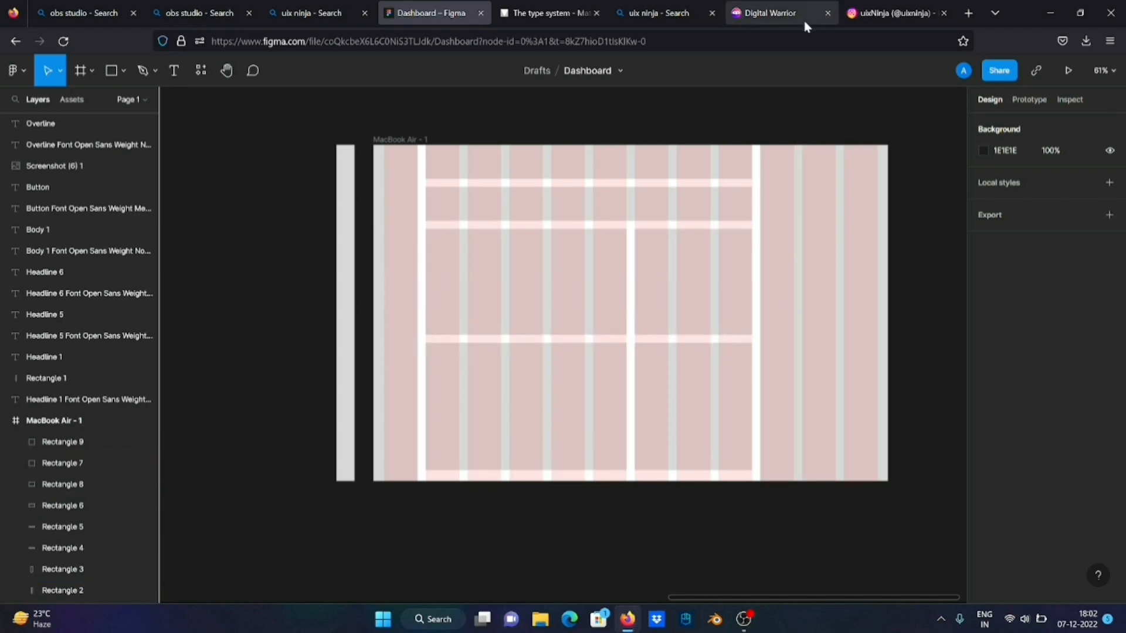
Check the uixNinja dashboard post on Instagram, and reorder the browser tabs so the Figma file sits directly beside it
{"action": "left_click", "coordinate": [787, 19]}
{"action": "left_click", "coordinate": [874, 14]}
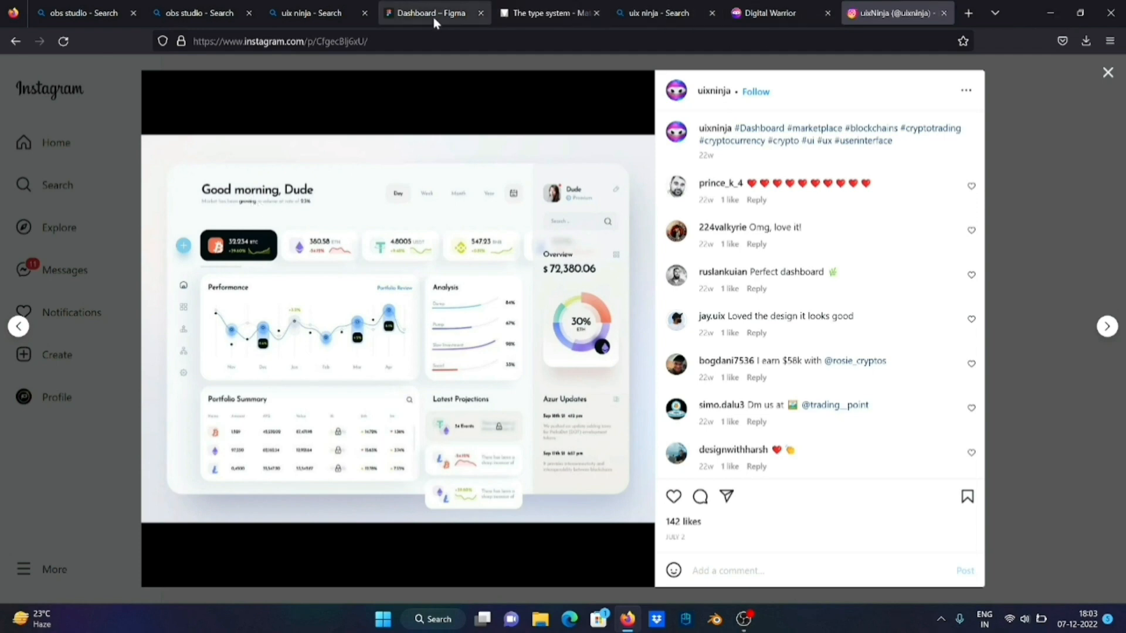
{"action": "left_click_drag", "start_coordinate": [434, 21], "coordinate": [660, 11]}
{"action": "left_click", "coordinate": [763, 10]}
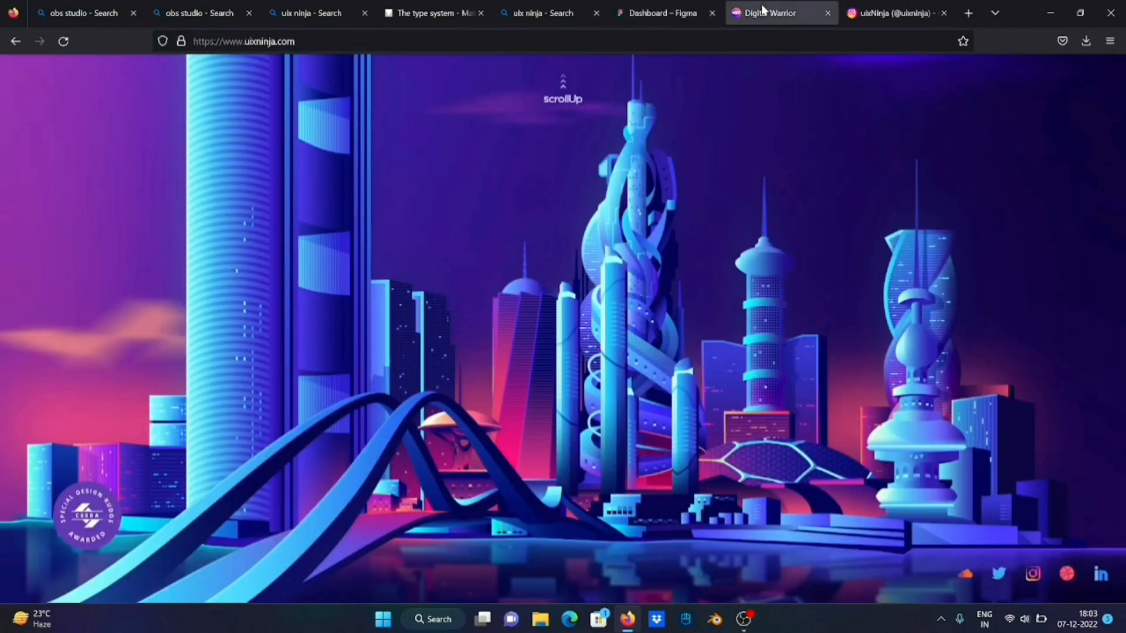
{"action": "left_click_drag", "start_coordinate": [764, 9], "coordinate": [651, 12]}
{"action": "left_click", "coordinate": [763, 12]}
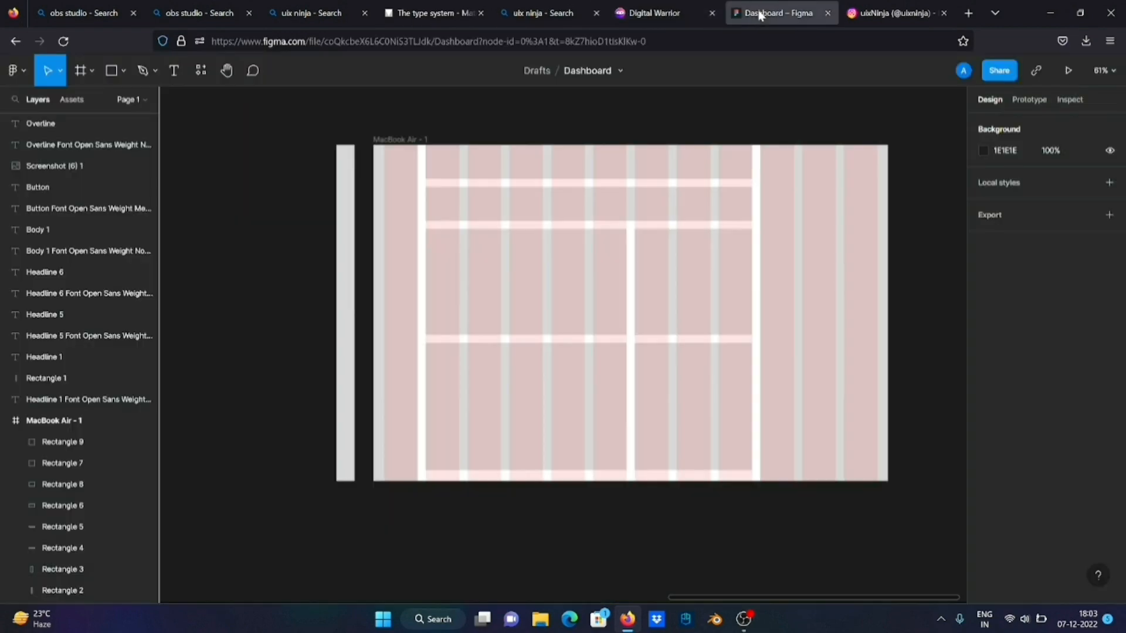
Close the Digital Warrior website and all uix ninja and obs studio search tabs
{"action": "left_click", "coordinate": [712, 13]}
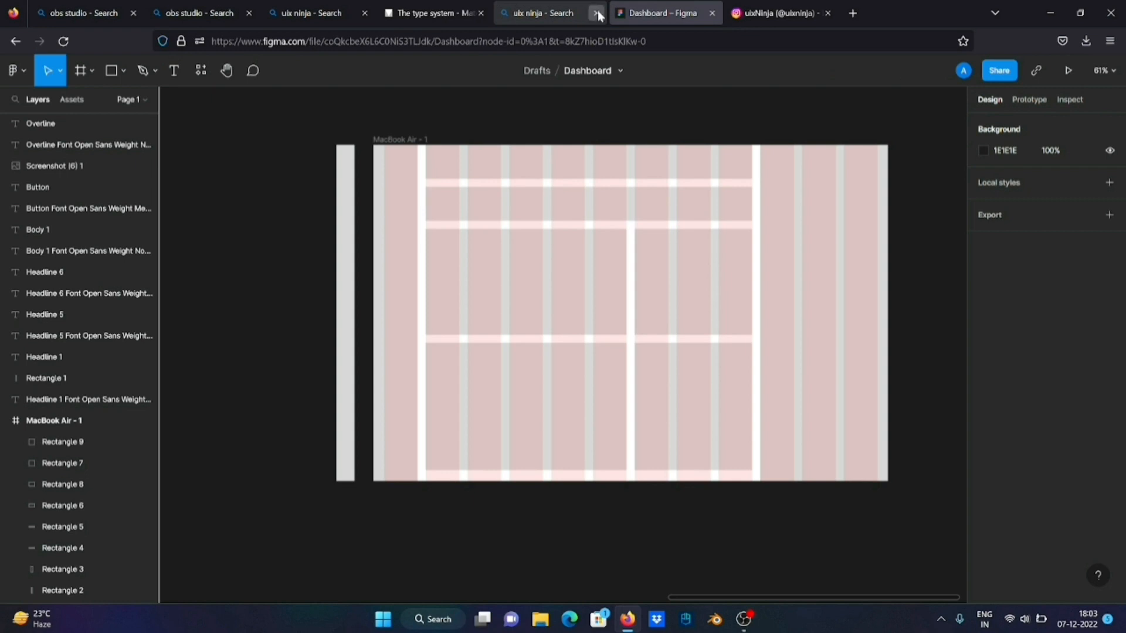
{"action": "left_click", "coordinate": [597, 13]}
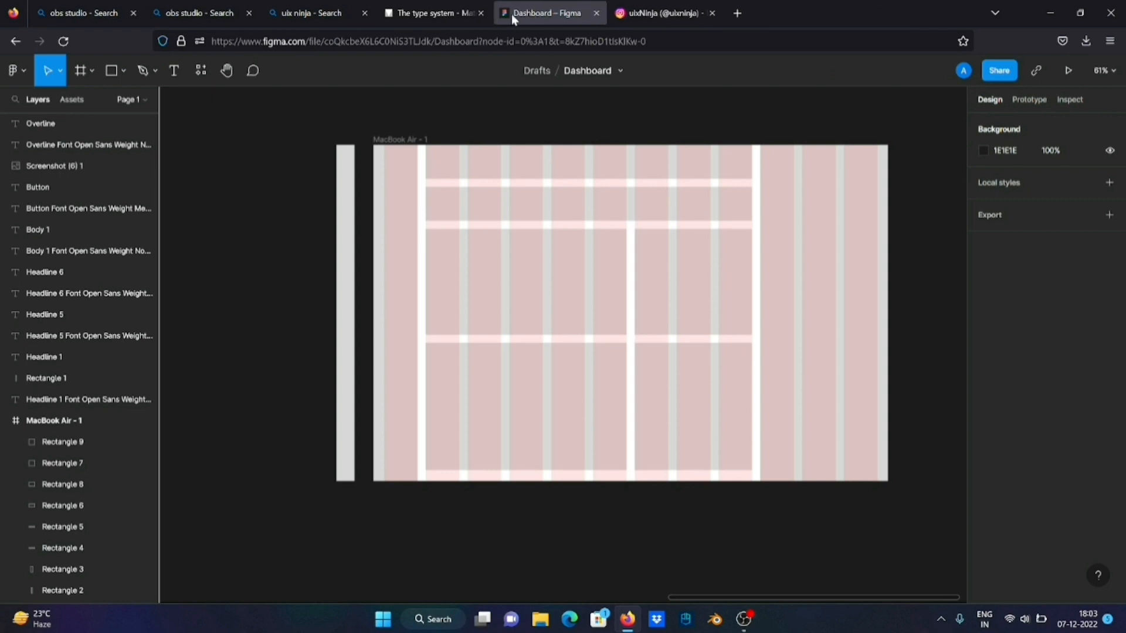
{"action": "left_click", "coordinate": [364, 13]}
{"action": "left_click", "coordinate": [248, 14]}
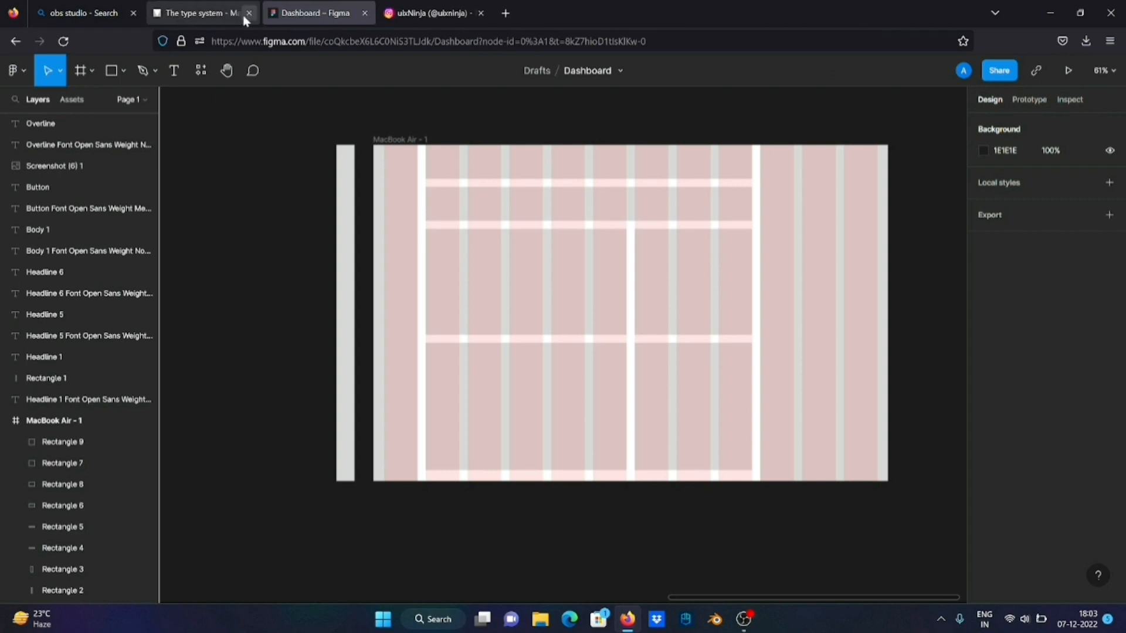
{"action": "left_click", "coordinate": [132, 13]}
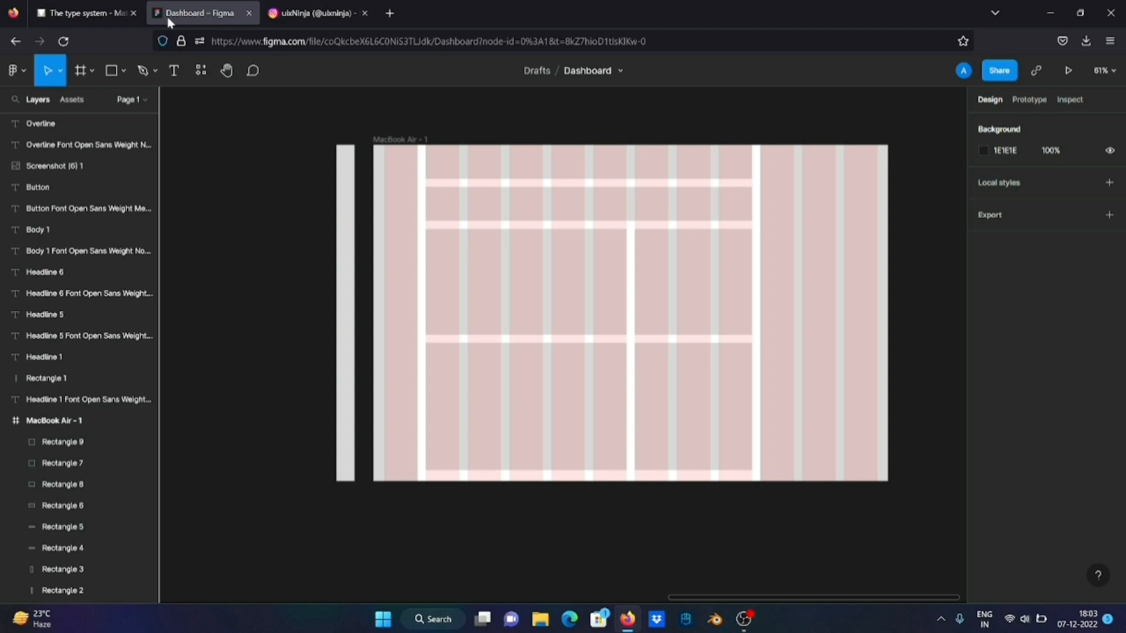
Switch to the uixNinja dashboard post on Instagram and capture a full-screen screenshot of it
{"action": "left_click", "coordinate": [317, 13]}
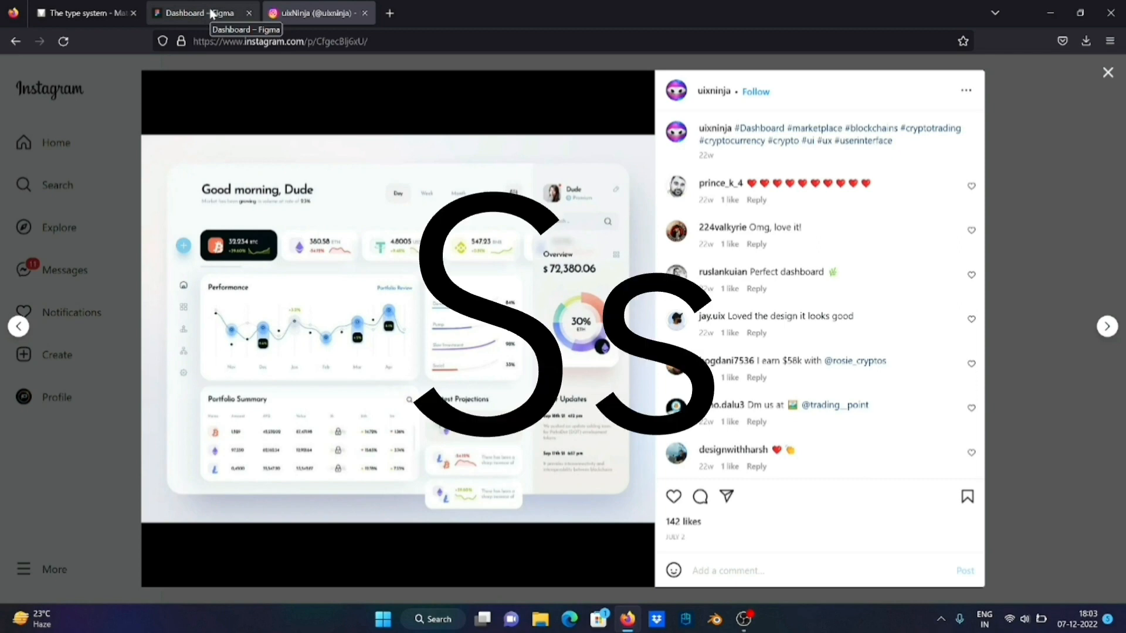
{"action": "key", "text": "super+Print"}
Separate the Figma dashboard file into its own browser window and close the window holding the Instagram post
{"action": "left_click", "coordinate": [212, 13]}
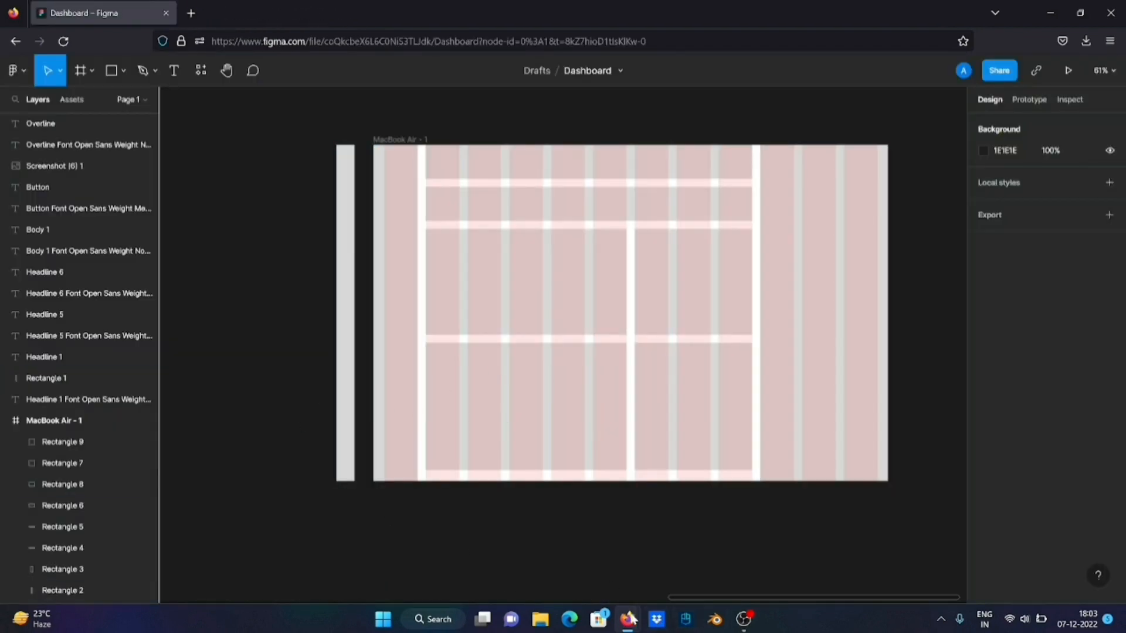
{"action": "mouse_move", "coordinate": [633, 619]}
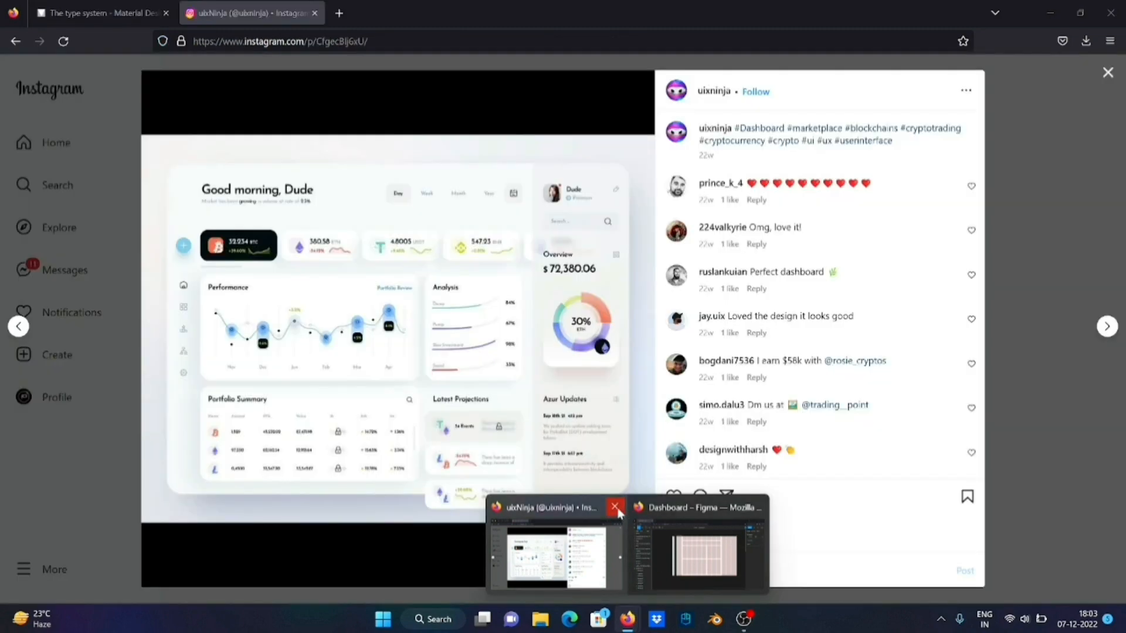
{"action": "left_click", "coordinate": [616, 509]}
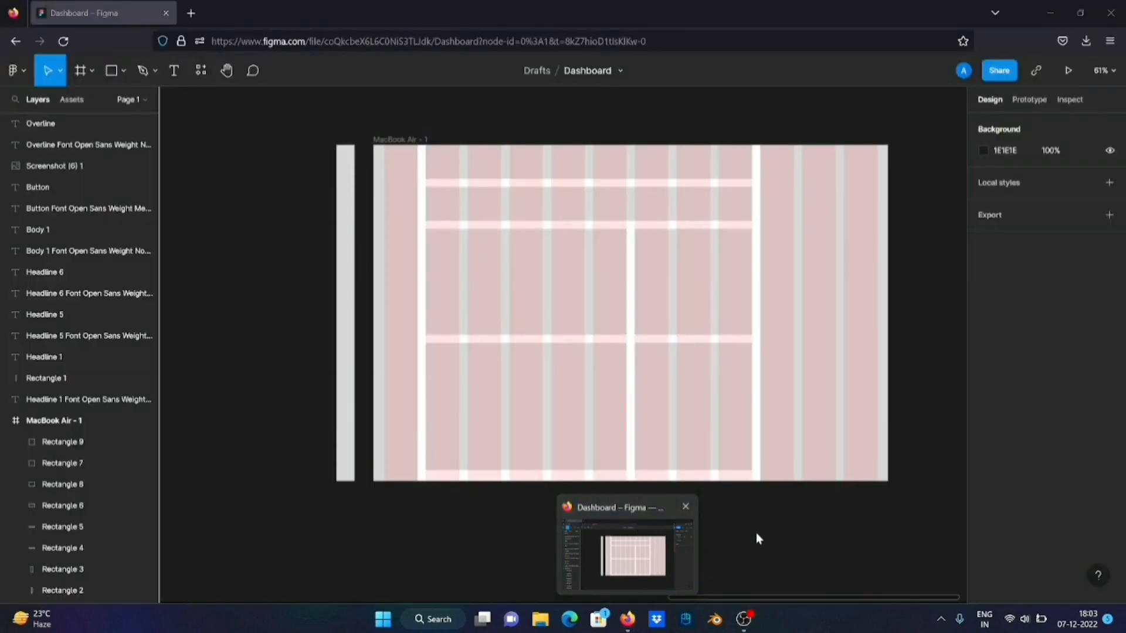
{"action": "left_click", "coordinate": [756, 538]}
Switch to File Explorer and open the Screenshots folder inside Pictures
{"action": "scroll", "coordinate": [757, 538], "scroll_direction": "right", "scroll_amount": 4}
{"action": "scroll", "coordinate": [756, 538], "scroll_direction": "down", "scroll_amount": 3}
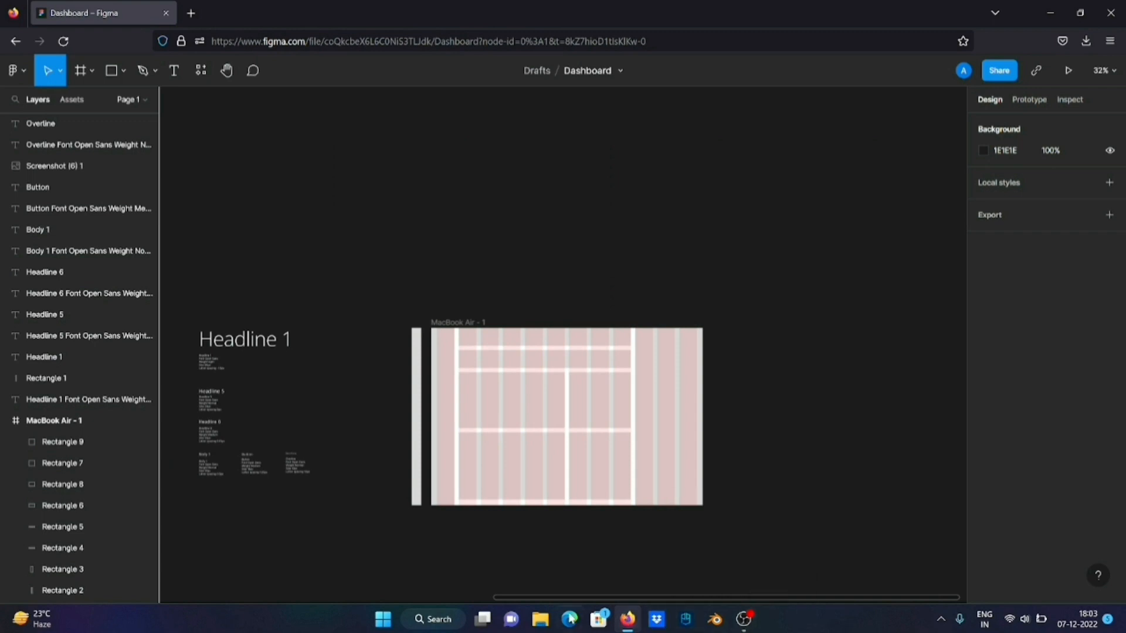
{"action": "left_click", "coordinate": [540, 622]}
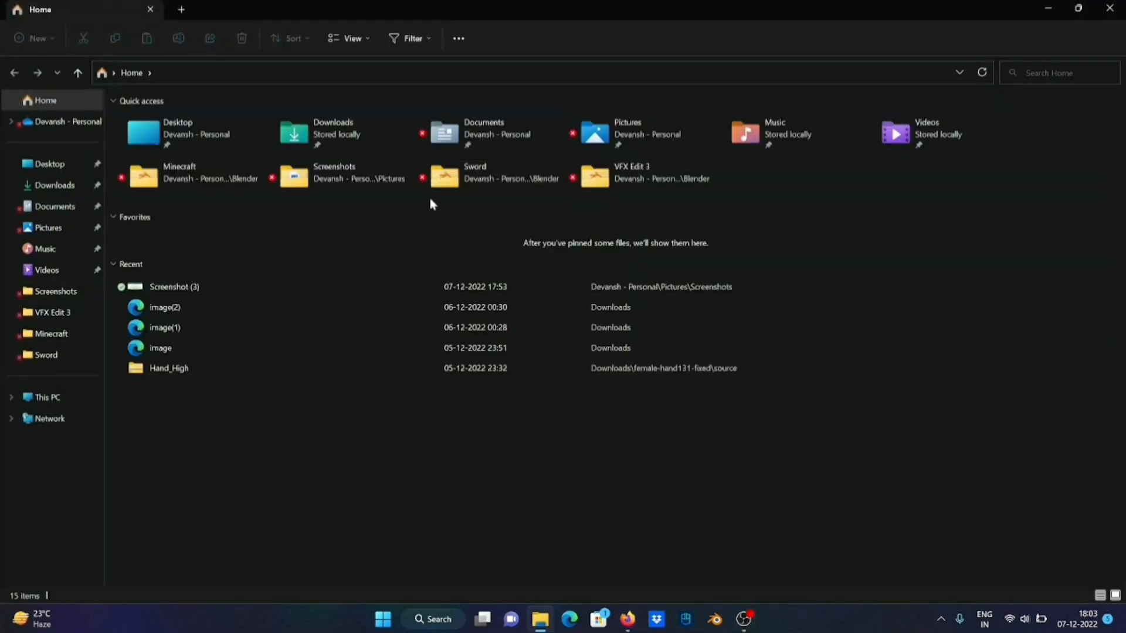
{"action": "left_click", "coordinate": [58, 227]}
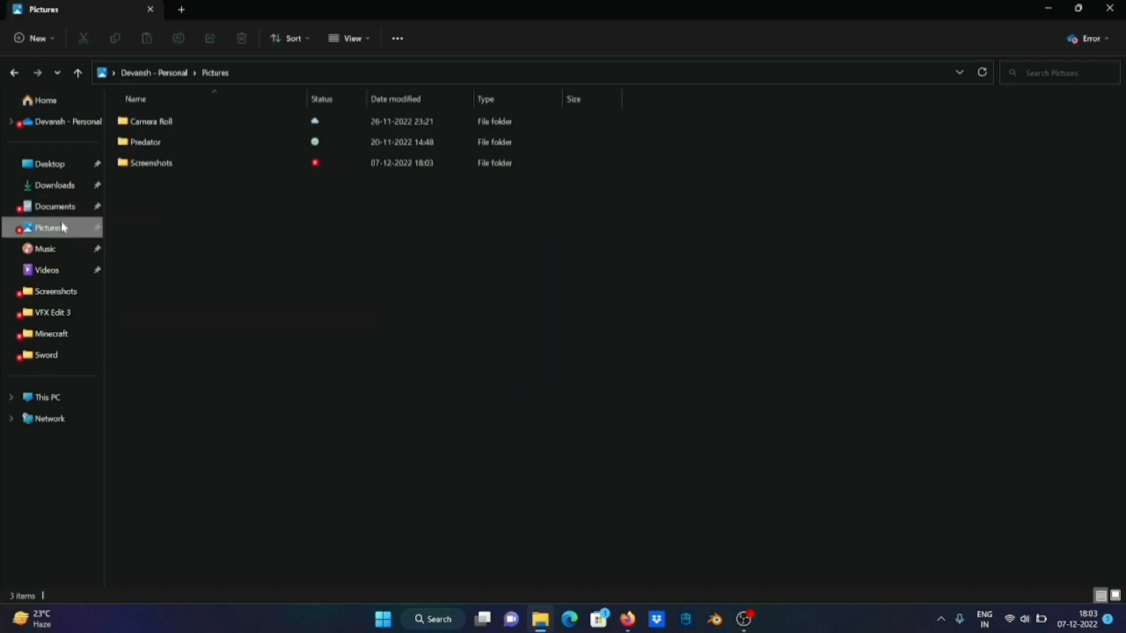
{"action": "double_click", "coordinate": [269, 173]}
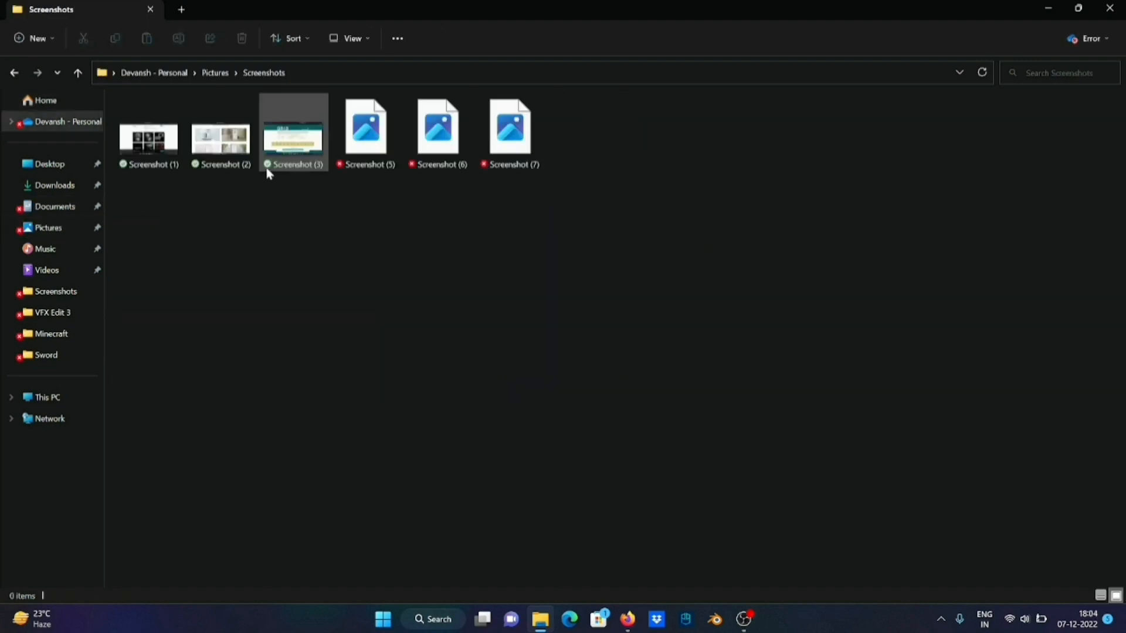
Import Screenshot (7) from the Screenshots folder into the Figma dashboard file and place it beside the MacBook Air frame
{"action": "left_click_drag", "start_coordinate": [510, 132], "coordinate": [804, 367]}
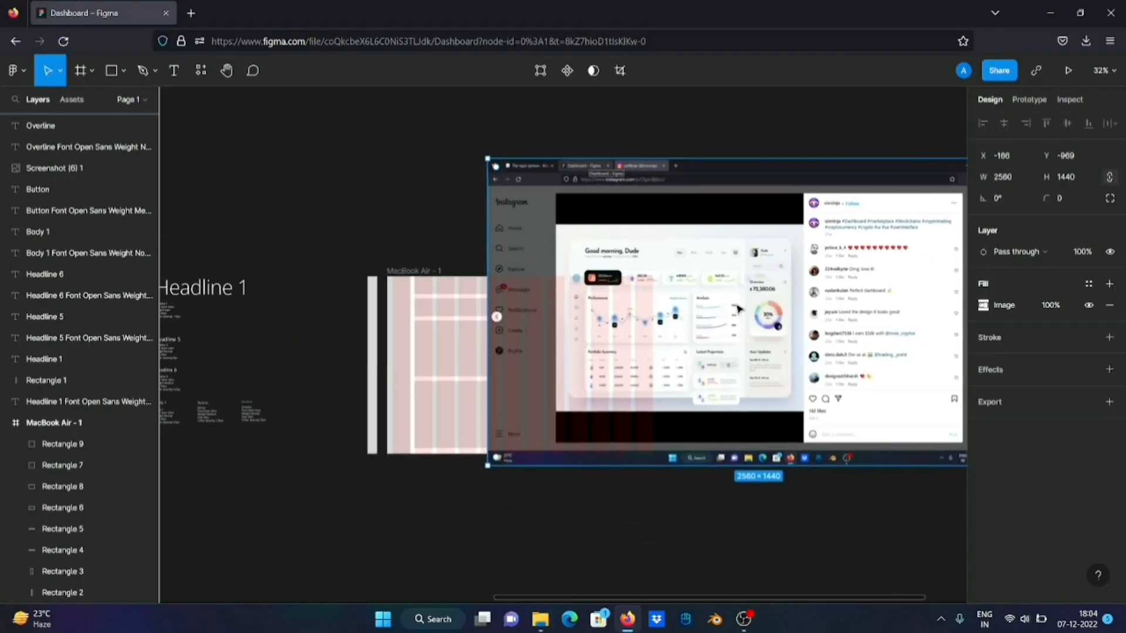
{"action": "left_click_drag", "start_coordinate": [739, 277], "coordinate": [971, 271]}
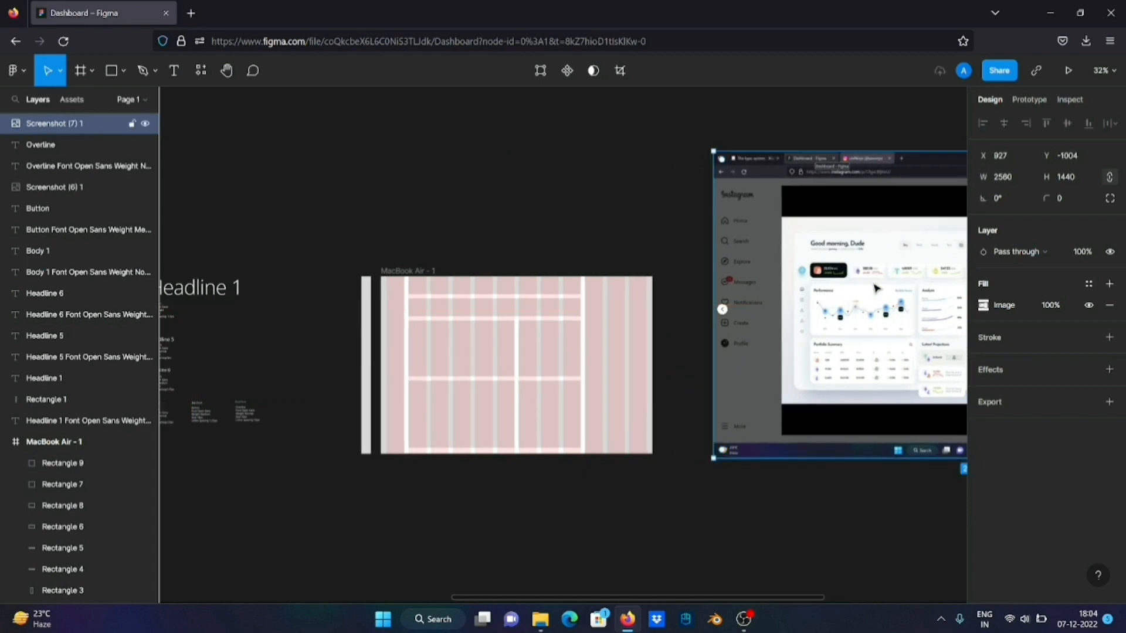
{"action": "scroll", "coordinate": [858, 295], "scroll_direction": "right", "scroll_amount": 2}
{"action": "scroll", "coordinate": [856, 295], "scroll_direction": "right", "scroll_amount": 1}
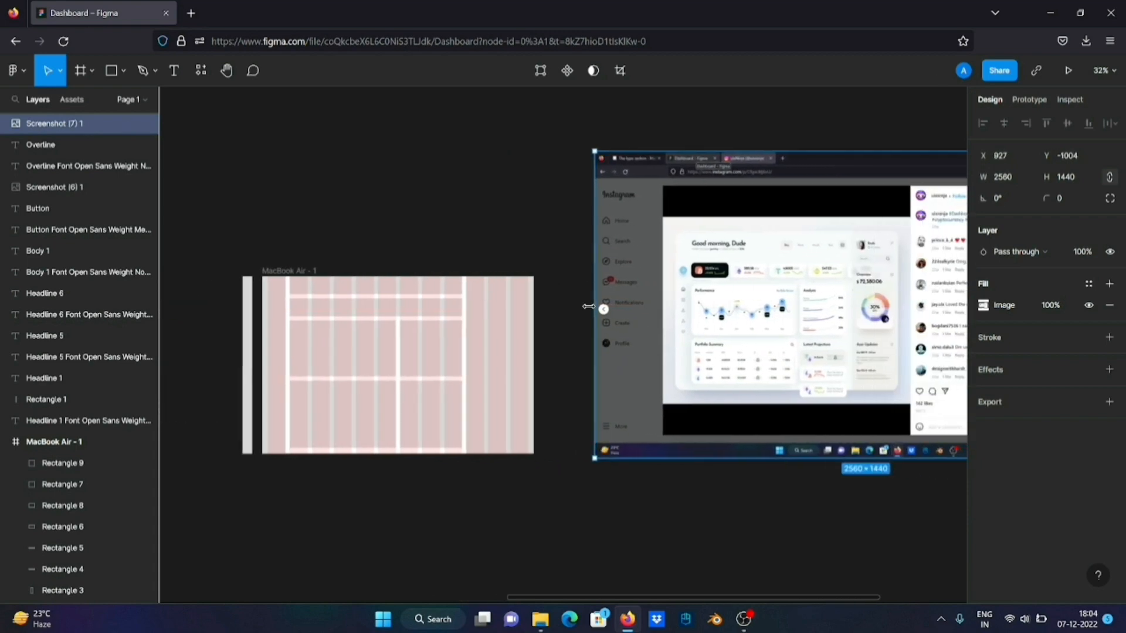
Try to trim the imported screenshot by resizing it to 1875 × 685 and moving it closer to the MacBook Air frame
{"action": "left_click_drag", "start_coordinate": [589, 307], "coordinate": [740, 313]}
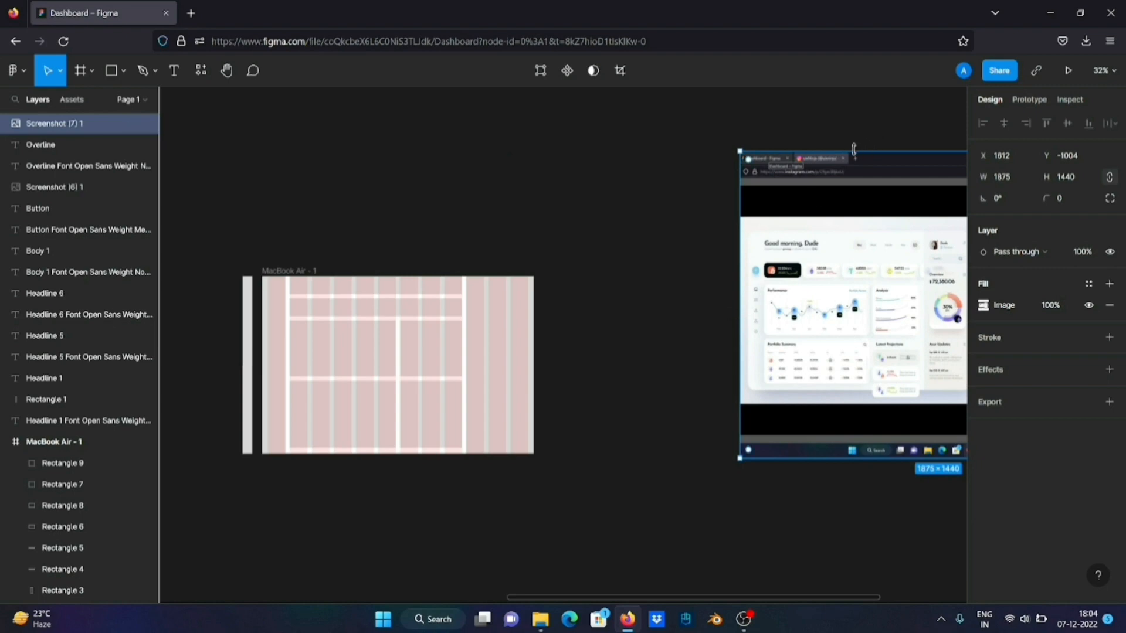
{"action": "left_click_drag", "start_coordinate": [854, 149], "coordinate": [857, 306]}
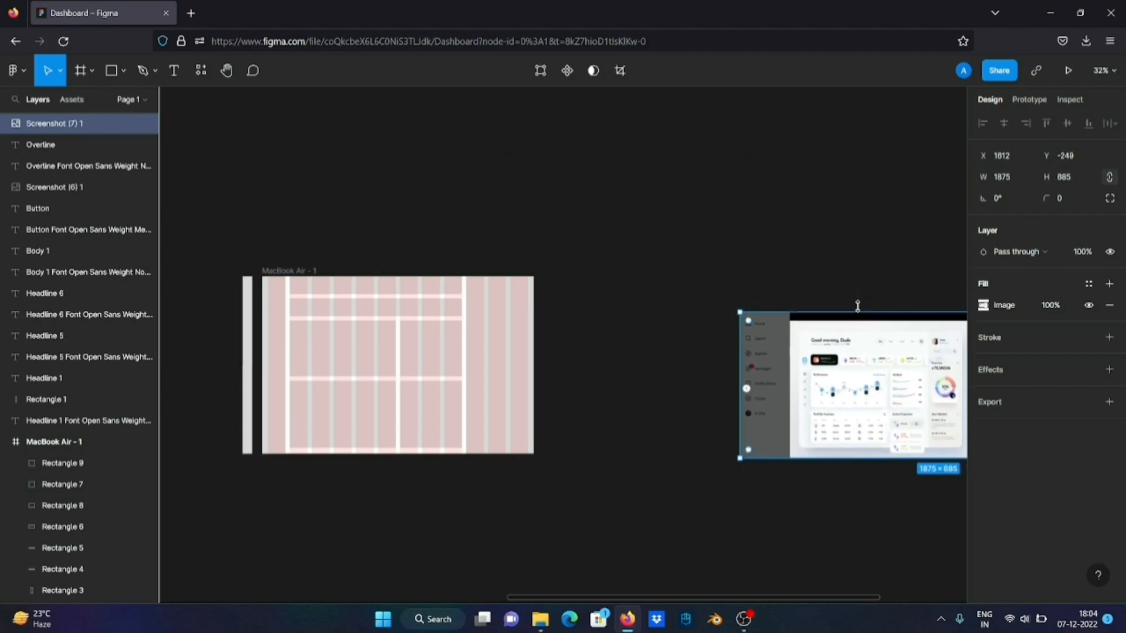
{"action": "scroll", "coordinate": [858, 306], "scroll_direction": "right", "scroll_amount": 4}
{"action": "left_click_drag", "start_coordinate": [781, 374], "coordinate": [643, 334]}
{"action": "scroll", "coordinate": [643, 334], "scroll_direction": "up", "scroll_amount": 5}
{"action": "scroll", "coordinate": [643, 335], "scroll_direction": "left", "scroll_amount": 7}
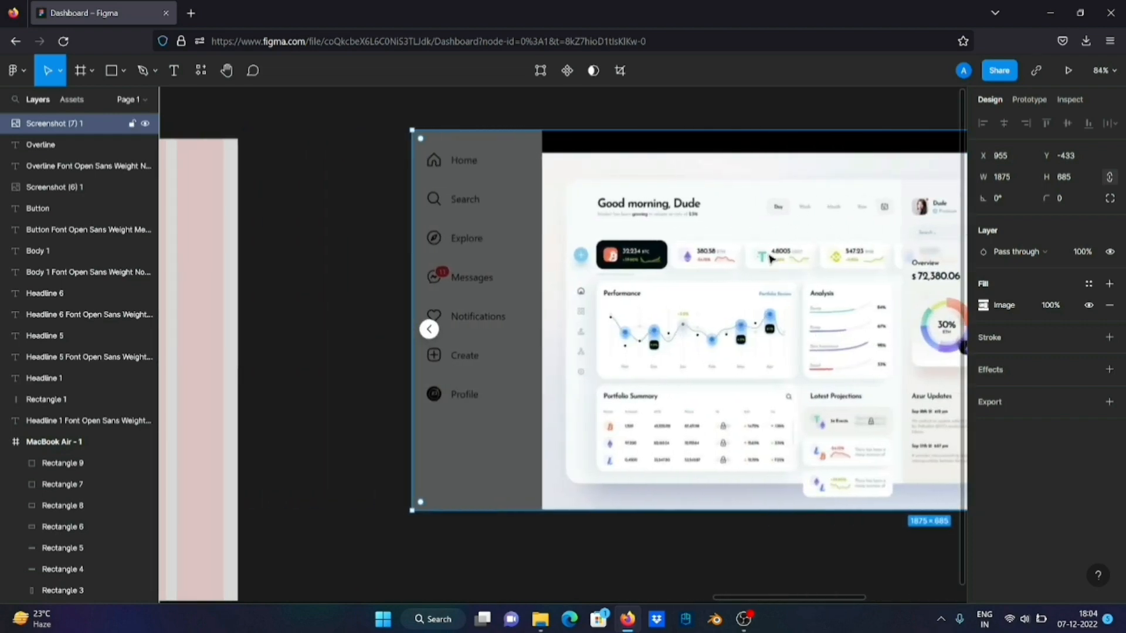
{"action": "scroll", "coordinate": [770, 258], "scroll_direction": "right", "scroll_amount": 4}
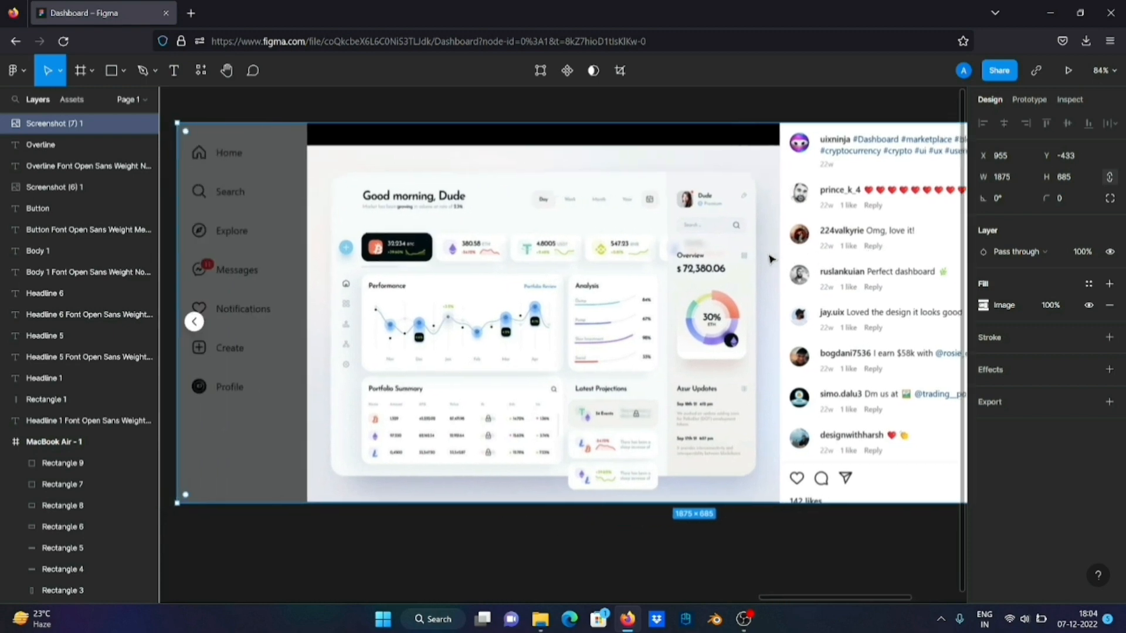
{"action": "scroll", "coordinate": [770, 259], "scroll_direction": "down", "scroll_amount": 6}
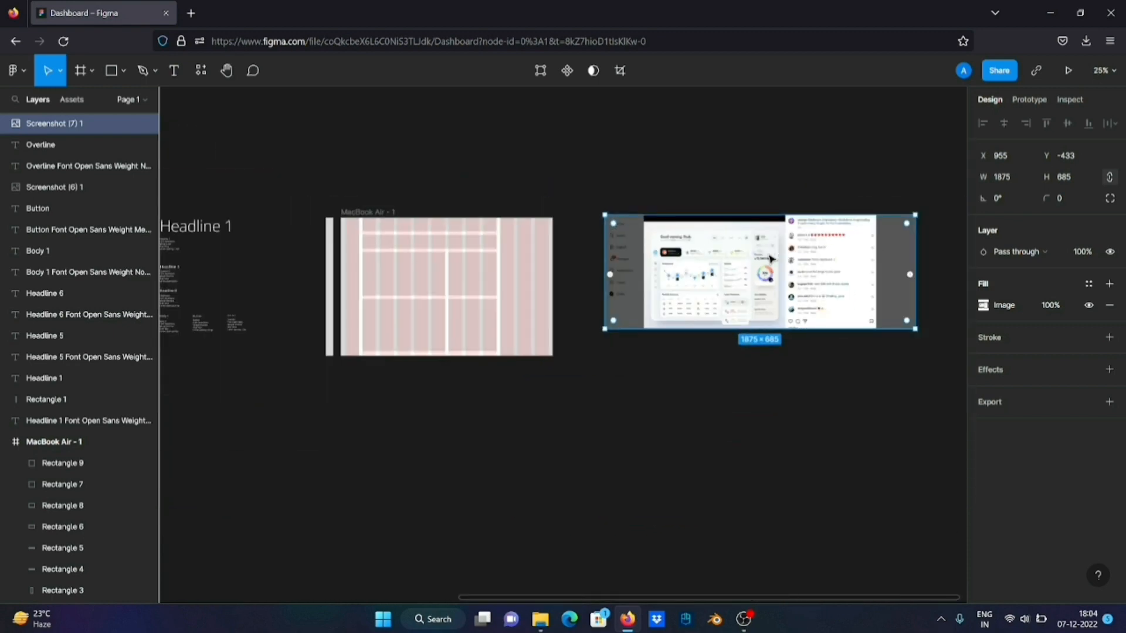
Undo the resizing and repositioning of the imported screenshot
{"action": "key", "text": "ctrl+z"}
{"action": "key", "text": "ctrl+z"}
{"action": "key", "text": "ctrl+z"}
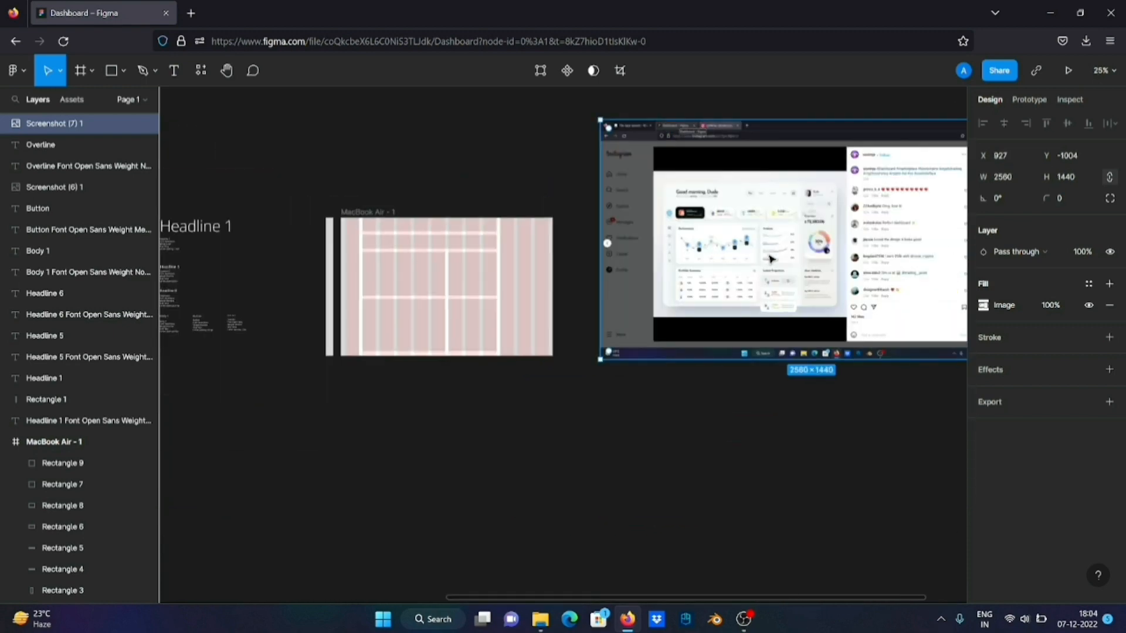
Draw a rectangle of about 1208 × 903 over the dashboard image in the screenshot and send it to the back
{"action": "scroll", "coordinate": [770, 259], "scroll_direction": "right", "scroll_amount": 2}
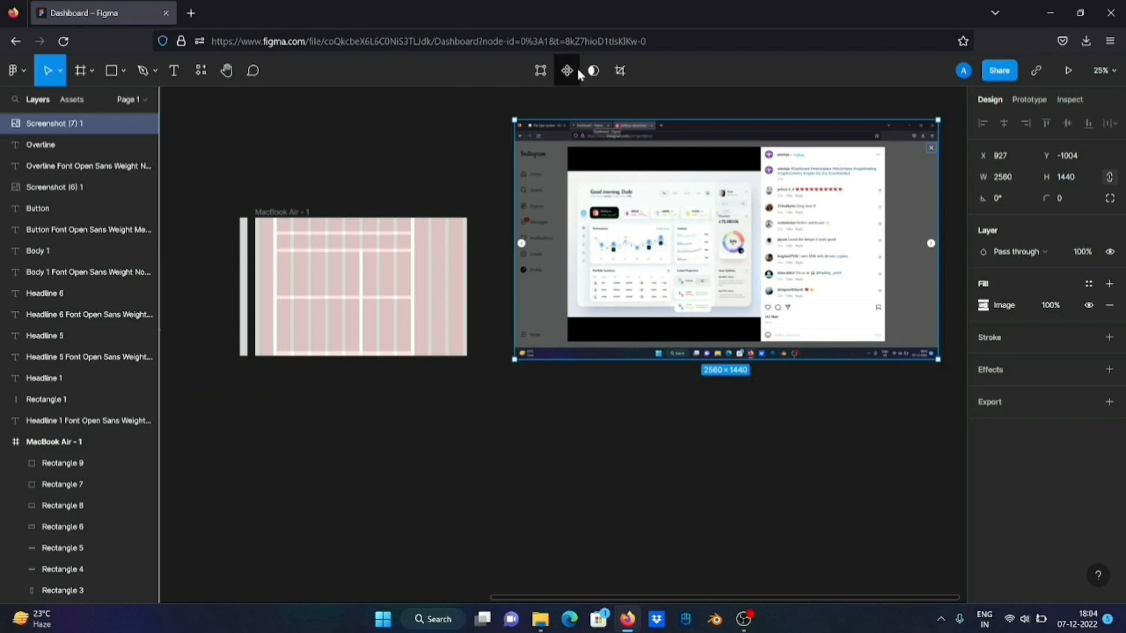
{"action": "left_click", "coordinate": [120, 72]}
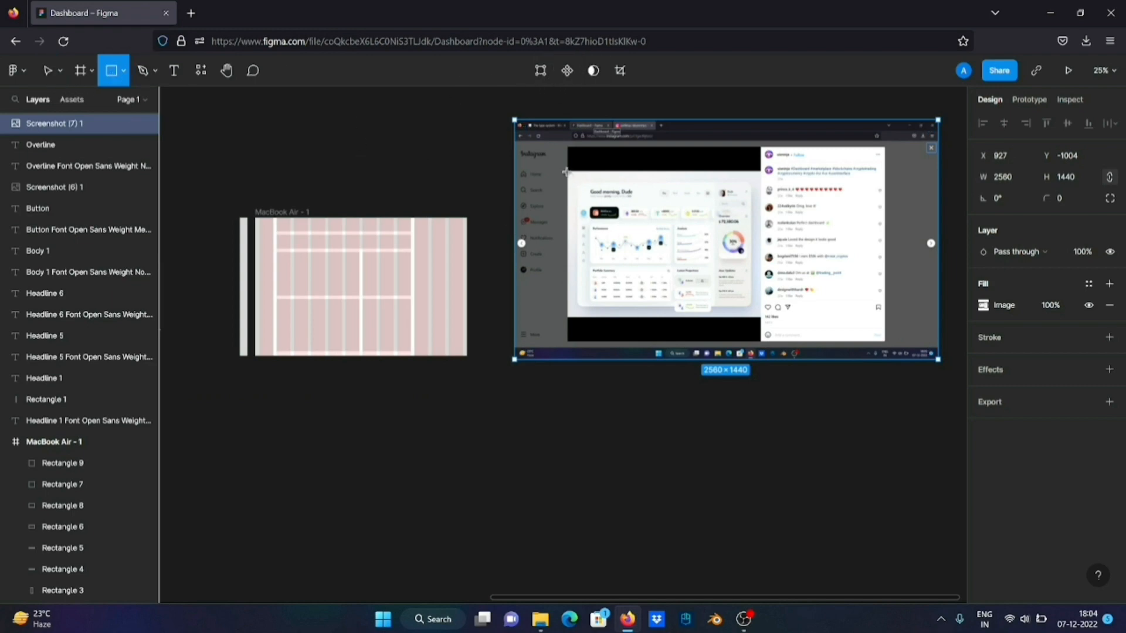
{"action": "left_click_drag", "start_coordinate": [566, 168], "coordinate": [766, 319]}
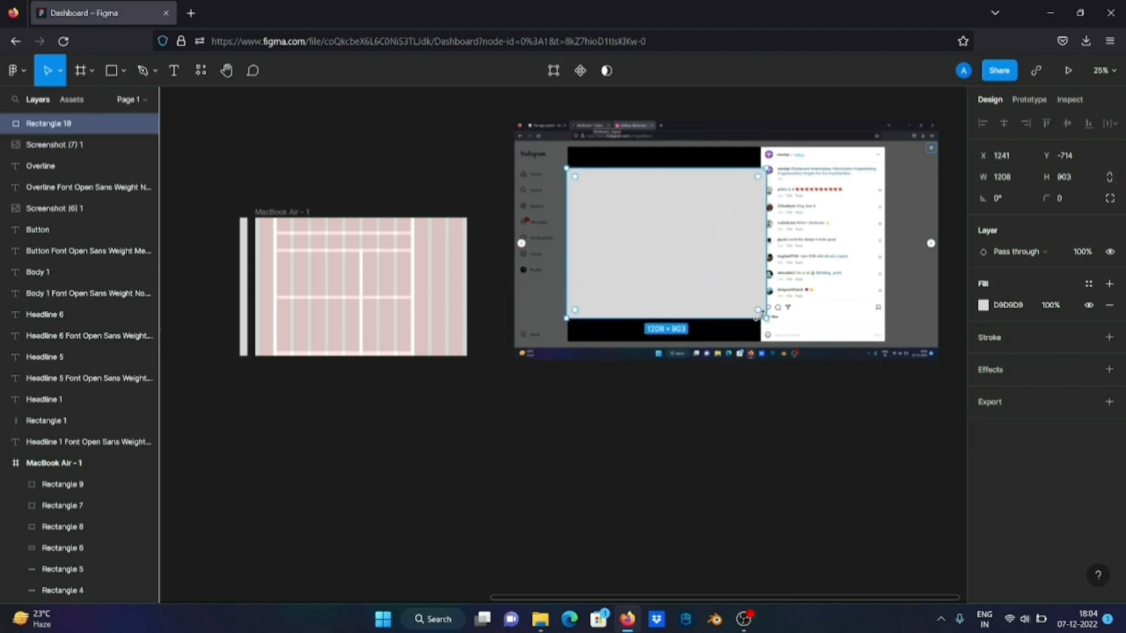
{"action": "key", "text": "ctrl+shift+bracketleft"}
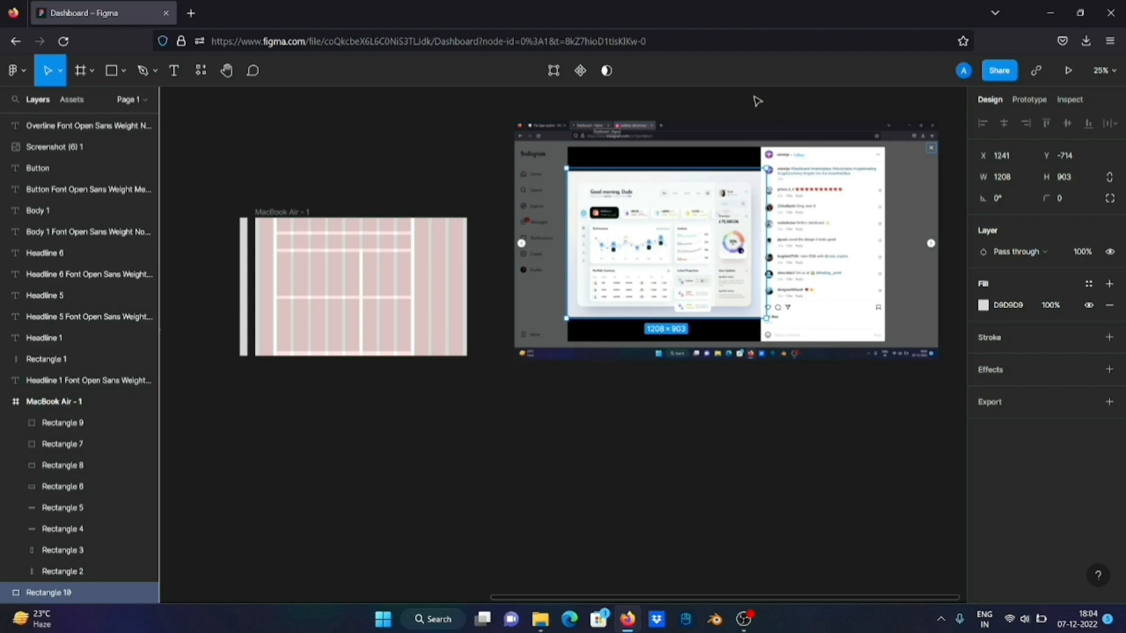
Mask the screenshot with the new rectangle and place the masked group beside the MacBook Air frame at about X 754, Y -453
{"action": "left_click_drag", "start_coordinate": [755, 97], "coordinate": [617, 252]}
{"action": "left_click", "coordinate": [580, 71]}
{"action": "left_click", "coordinate": [678, 154]}
{"action": "scroll", "coordinate": [617, 252], "scroll_direction": "up", "scroll_amount": 5}
{"action": "scroll", "coordinate": [617, 252], "scroll_direction": "left", "scroll_amount": 9}
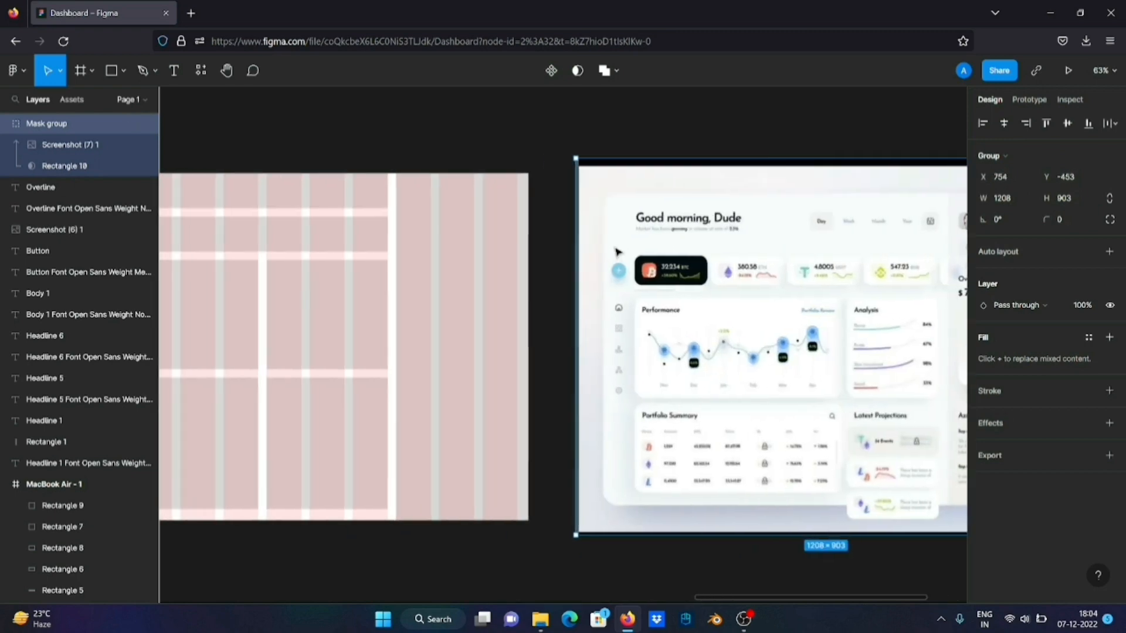
Narrow the topmost header block of the MacBook Air frame to 396 wide, starting at X 546
{"action": "scroll", "coordinate": [617, 252], "scroll_direction": "right", "scroll_amount": 10}
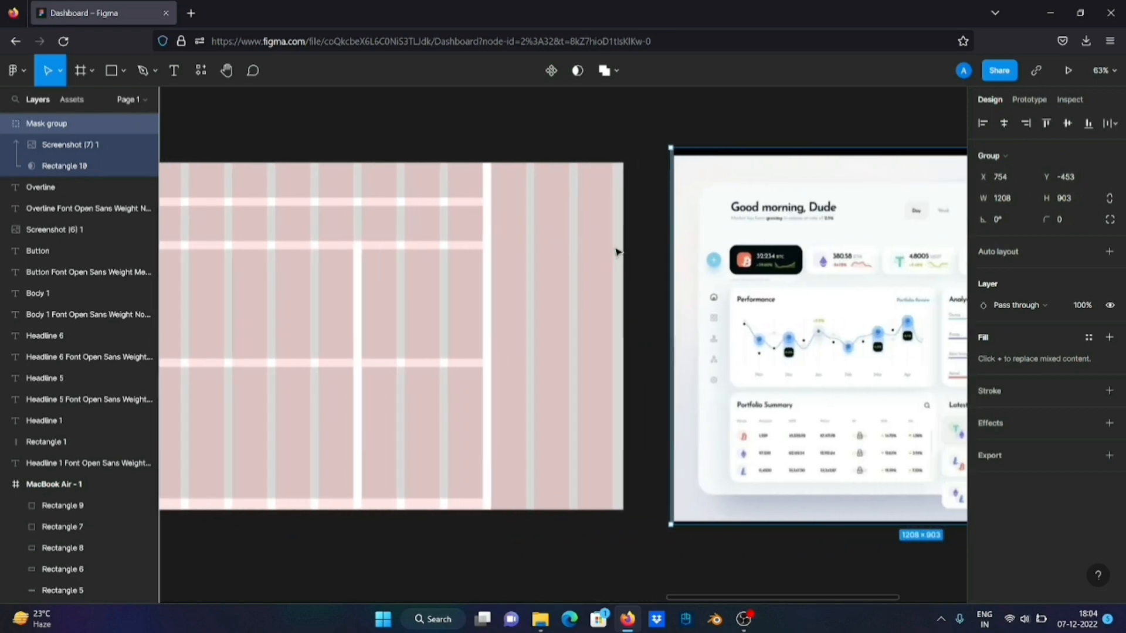
{"action": "scroll", "coordinate": [643, 217], "scroll_direction": "left", "scroll_amount": 9}
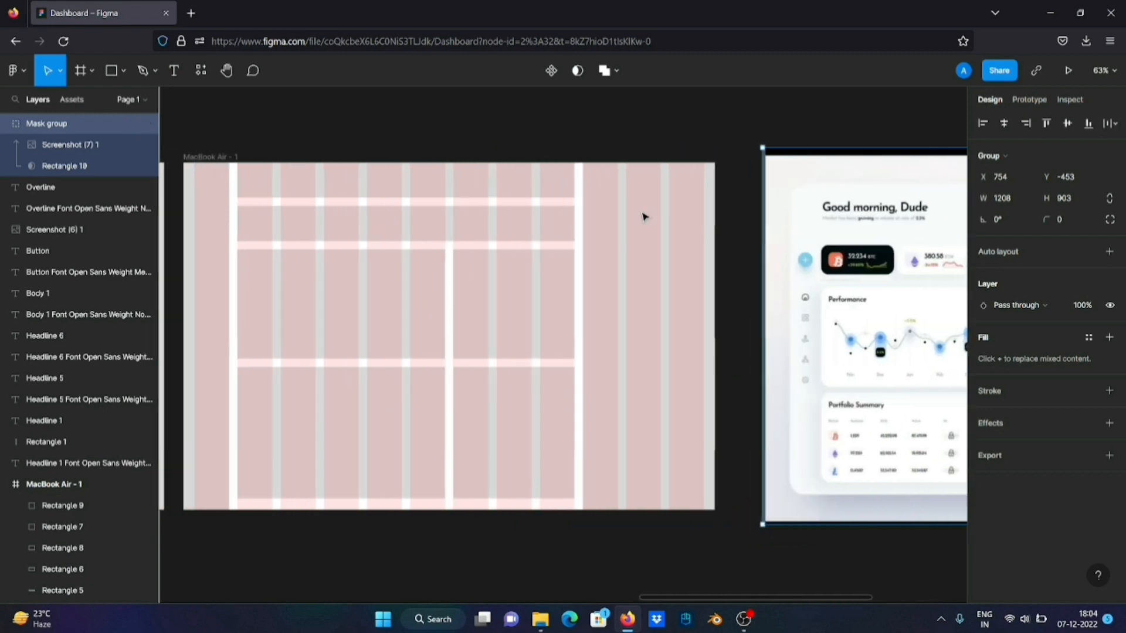
{"action": "scroll", "coordinate": [644, 217], "scroll_direction": "left", "scroll_amount": 2}
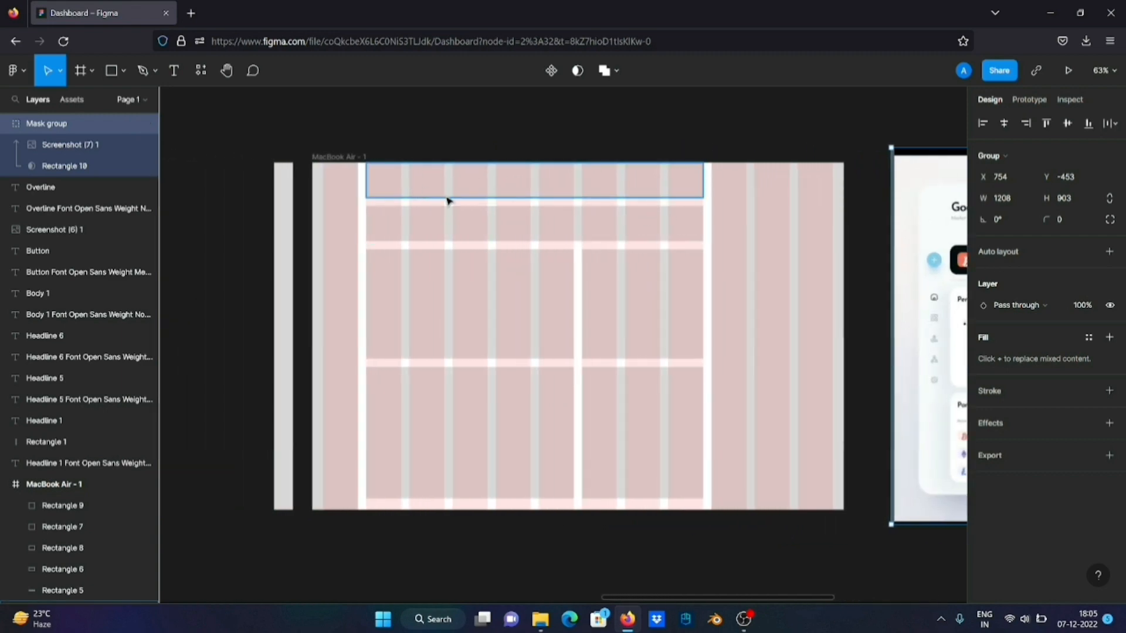
{"action": "scroll", "coordinate": [573, 204], "scroll_direction": "right", "scroll_amount": 13}
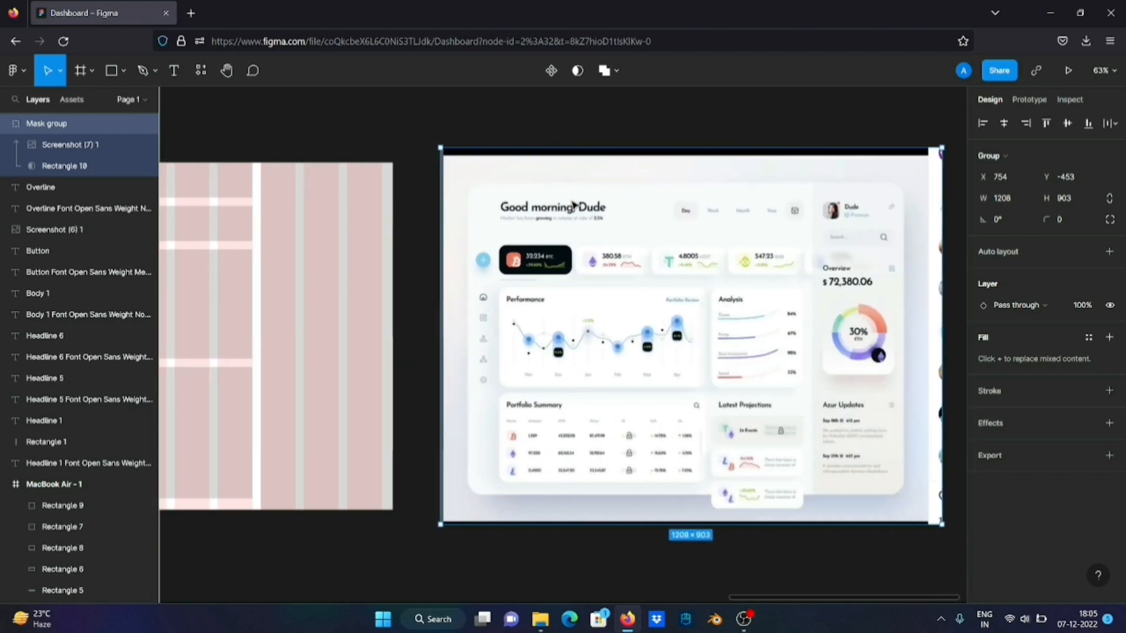
{"action": "scroll", "coordinate": [574, 204], "scroll_direction": "left", "scroll_amount": 11}
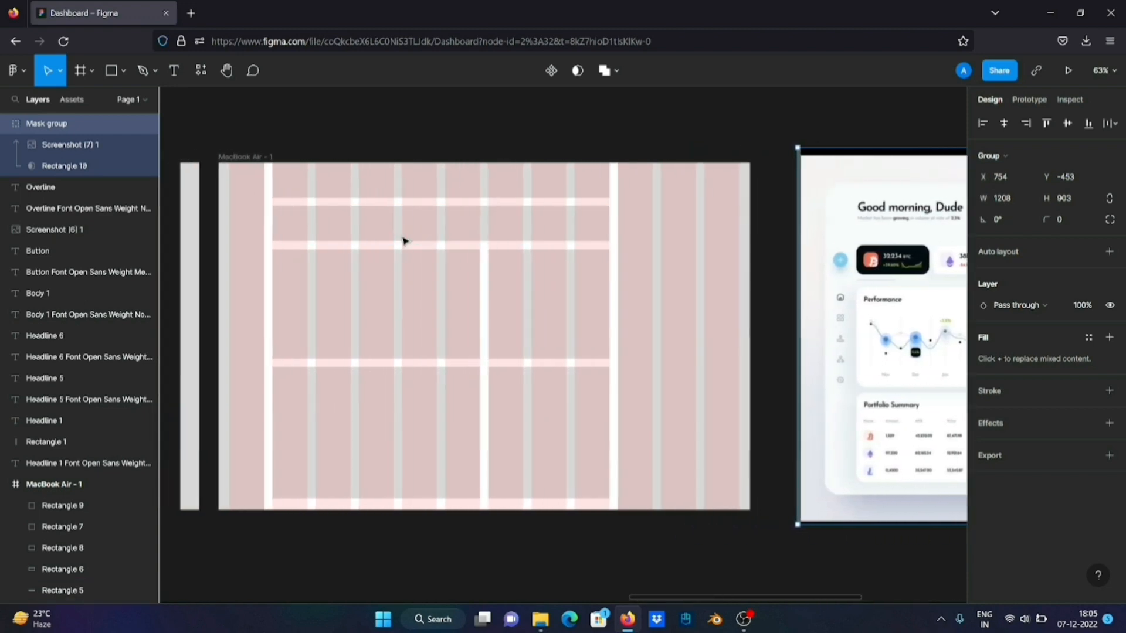
{"action": "left_click", "coordinate": [308, 183]}
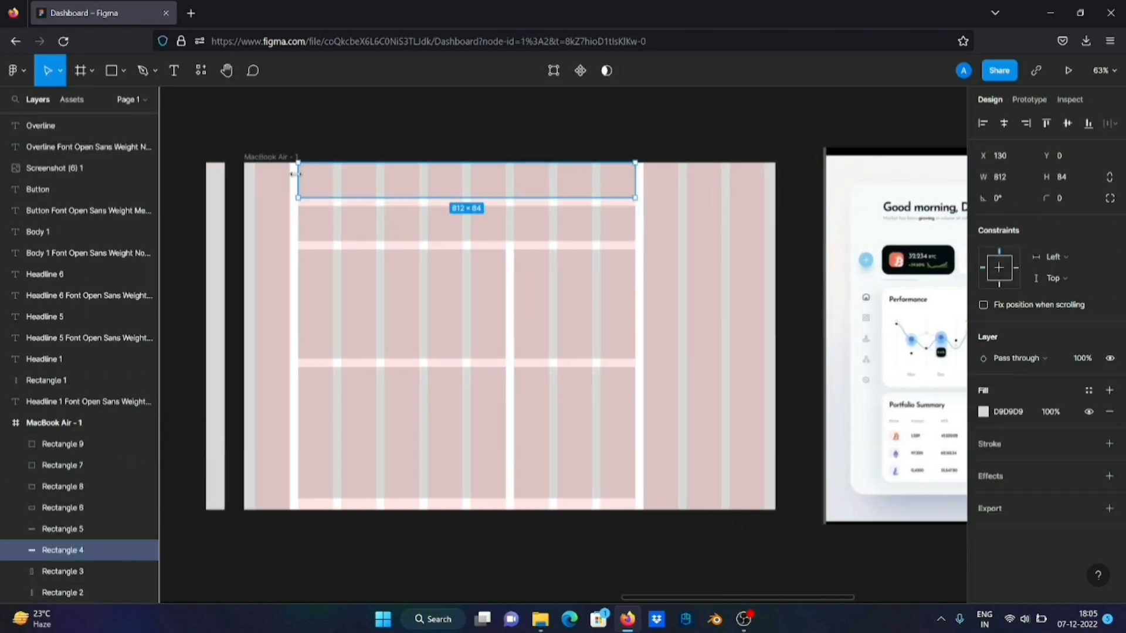
{"action": "left_click_drag", "start_coordinate": [295, 173], "coordinate": [470, 176]}
{"action": "scroll", "coordinate": [631, 172], "scroll_direction": "right", "scroll_amount": 10}
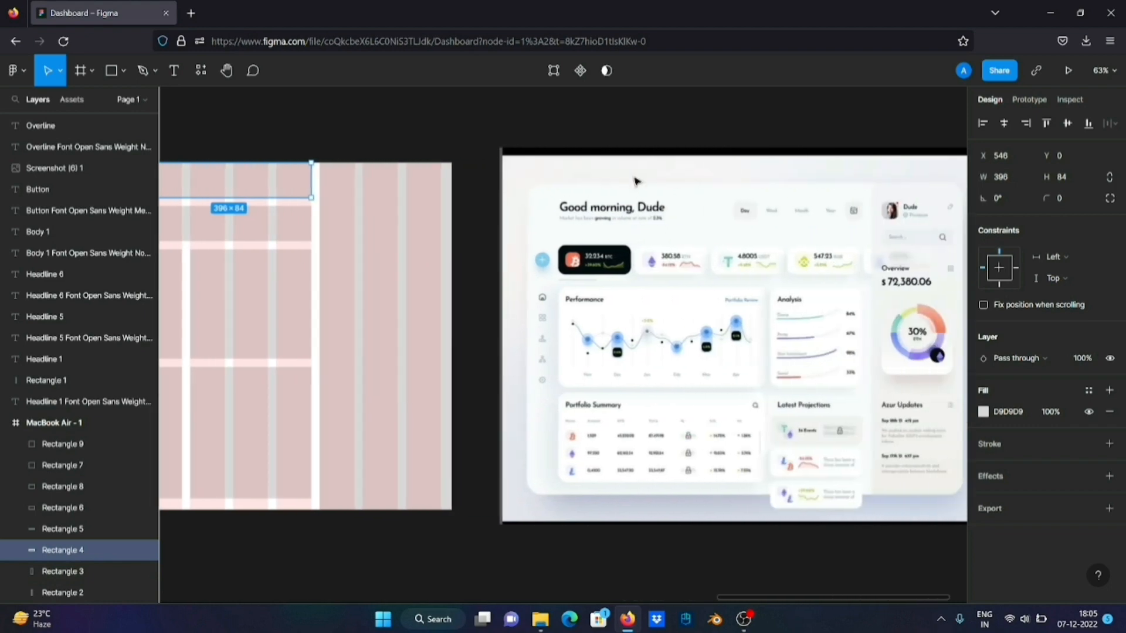
Turn the header block into a row of four 84 × 61 rectangles at Y 23, spaced 20 apart on the grid columns
{"action": "scroll", "coordinate": [636, 181], "scroll_direction": "left", "scroll_amount": 10}
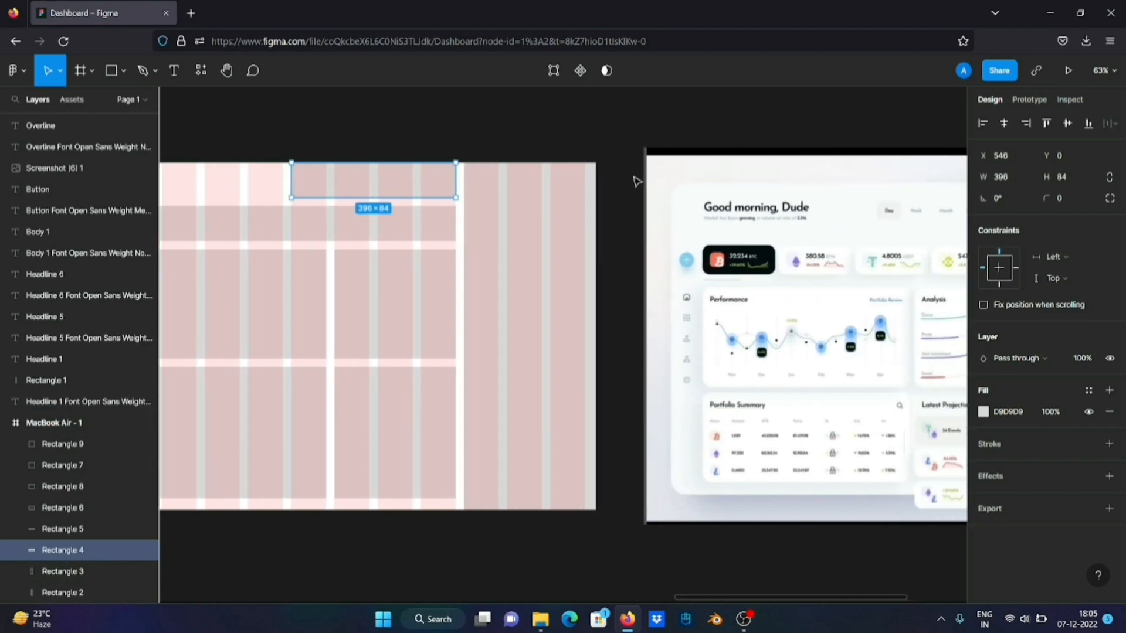
{"action": "left_click_drag", "start_coordinate": [601, 175], "coordinate": [491, 171]}
{"action": "scroll", "coordinate": [497, 170], "scroll_direction": "up", "scroll_amount": 5}
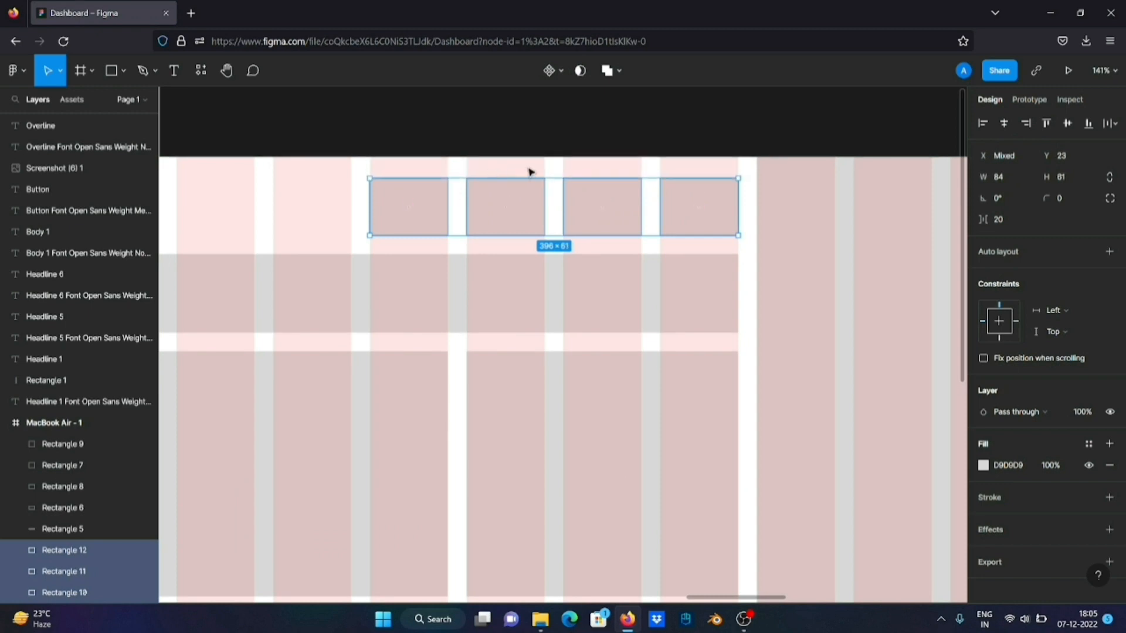
Extend the four header rectangles upward to a height of 64 with a 20 margin from the frame's upper edge, and deselect them
{"action": "key", "text": "alt"}
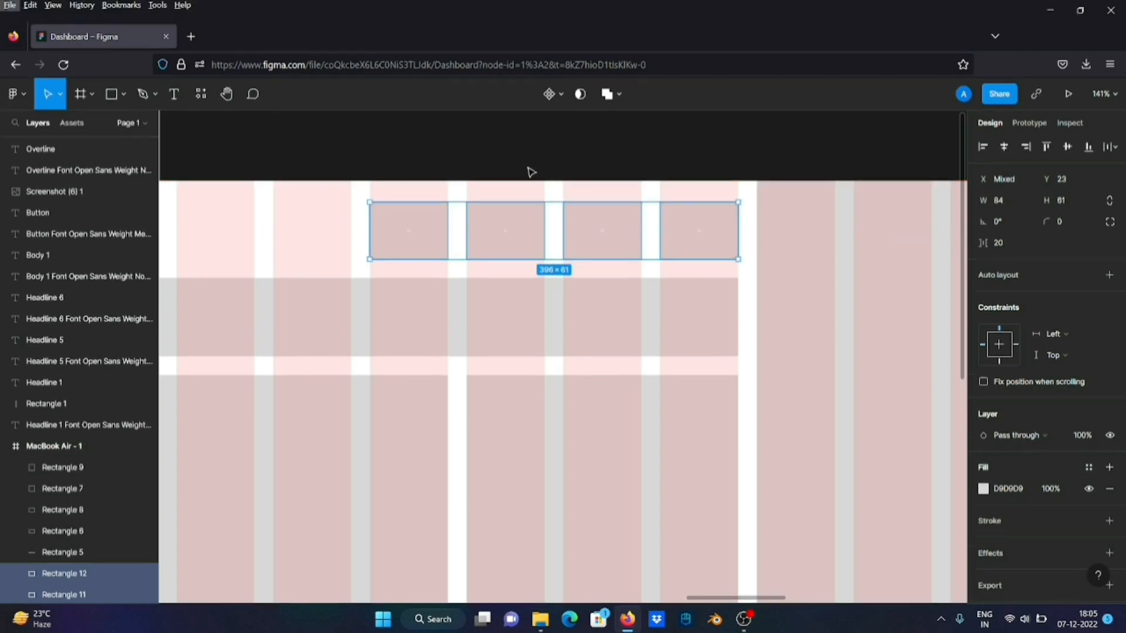
{"action": "scroll", "coordinate": [505, 188], "scroll_direction": "up", "scroll_amount": 5}
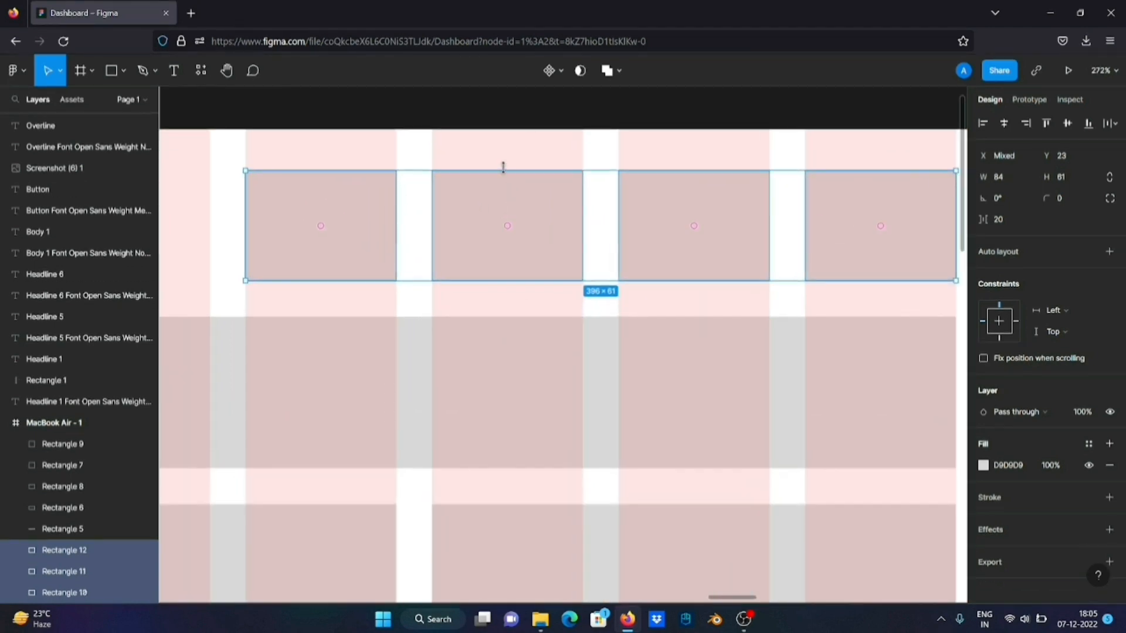
{"action": "left_click_drag", "start_coordinate": [504, 167], "coordinate": [506, 159]}
{"action": "key", "text": "alt"}
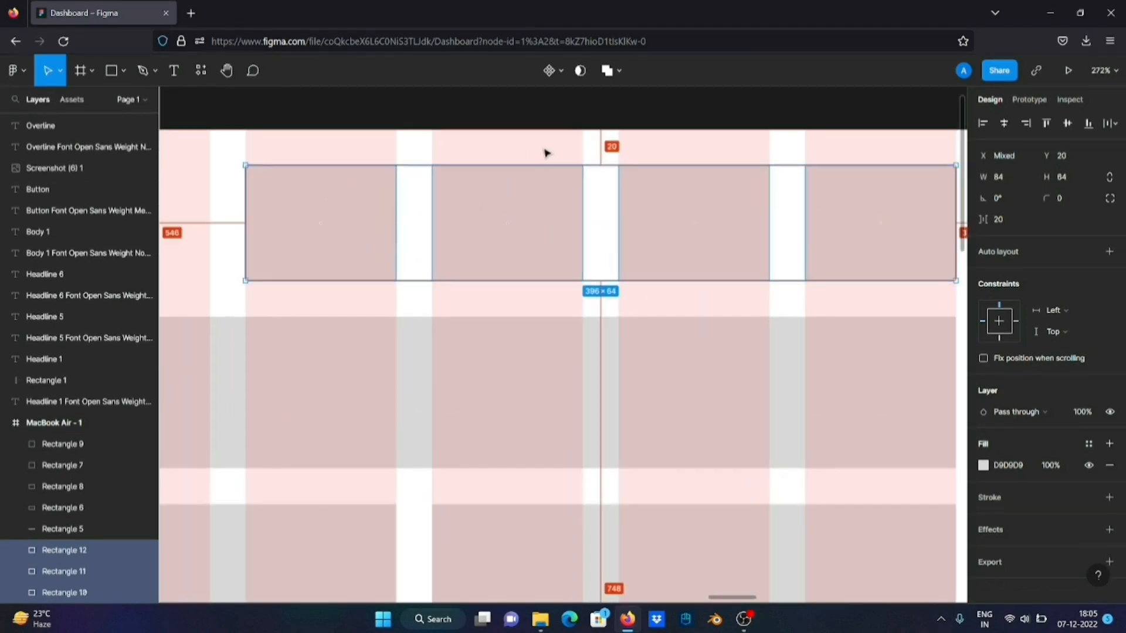
{"action": "scroll", "coordinate": [545, 153], "scroll_direction": "down", "scroll_amount": 6}
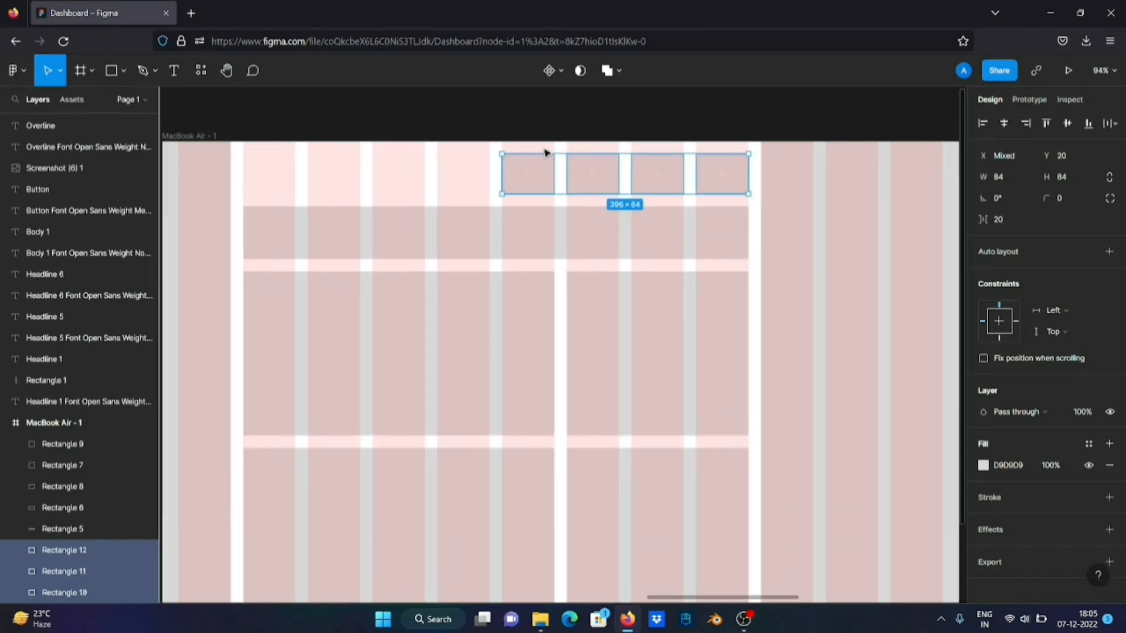
{"action": "left_click", "coordinate": [512, 131]}
{"action": "scroll", "coordinate": [410, 206], "scroll_direction": "left", "scroll_amount": 3}
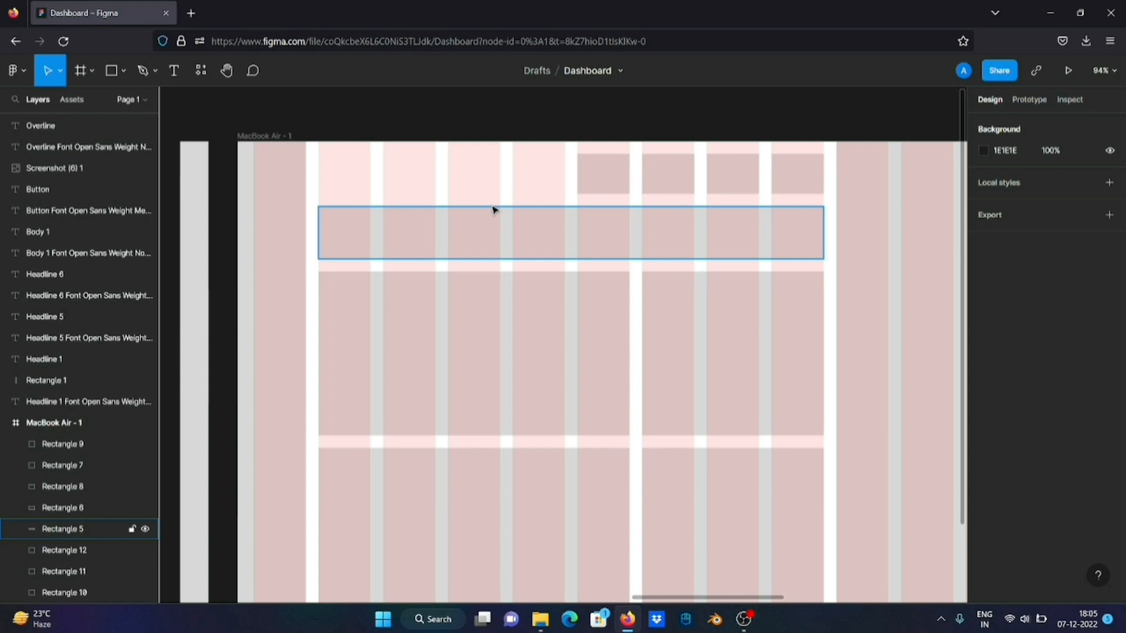
{"action": "scroll", "coordinate": [493, 210], "scroll_direction": "down", "scroll_amount": 4}
{"action": "scroll", "coordinate": [493, 210], "scroll_direction": "right", "scroll_amount": 5}
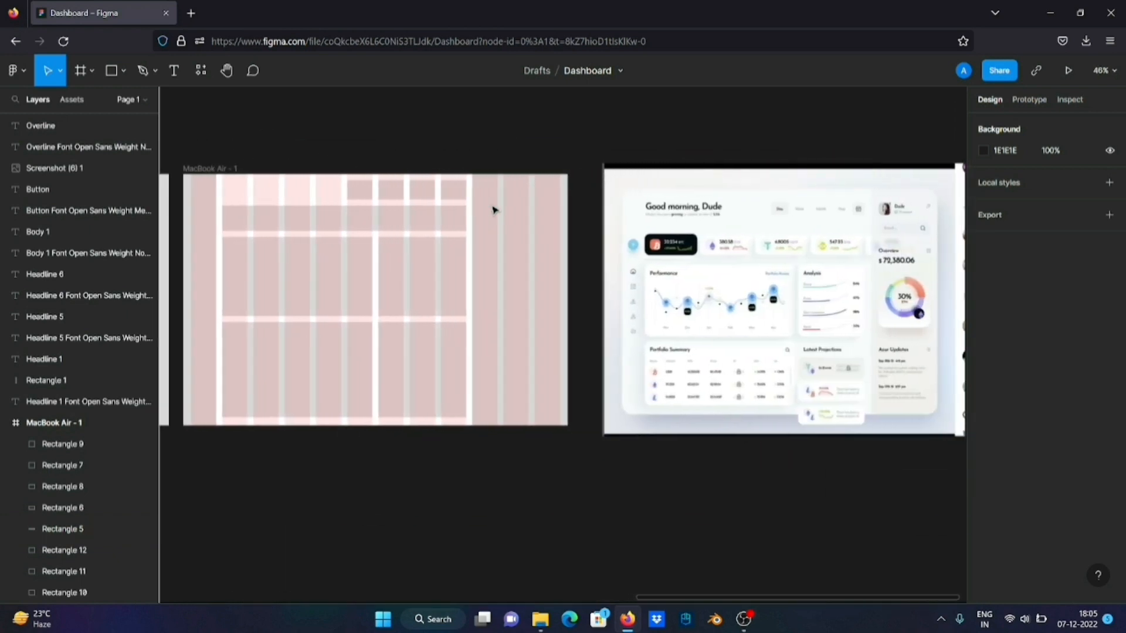
{"action": "scroll", "coordinate": [492, 210], "scroll_direction": "right", "scroll_amount": 1}
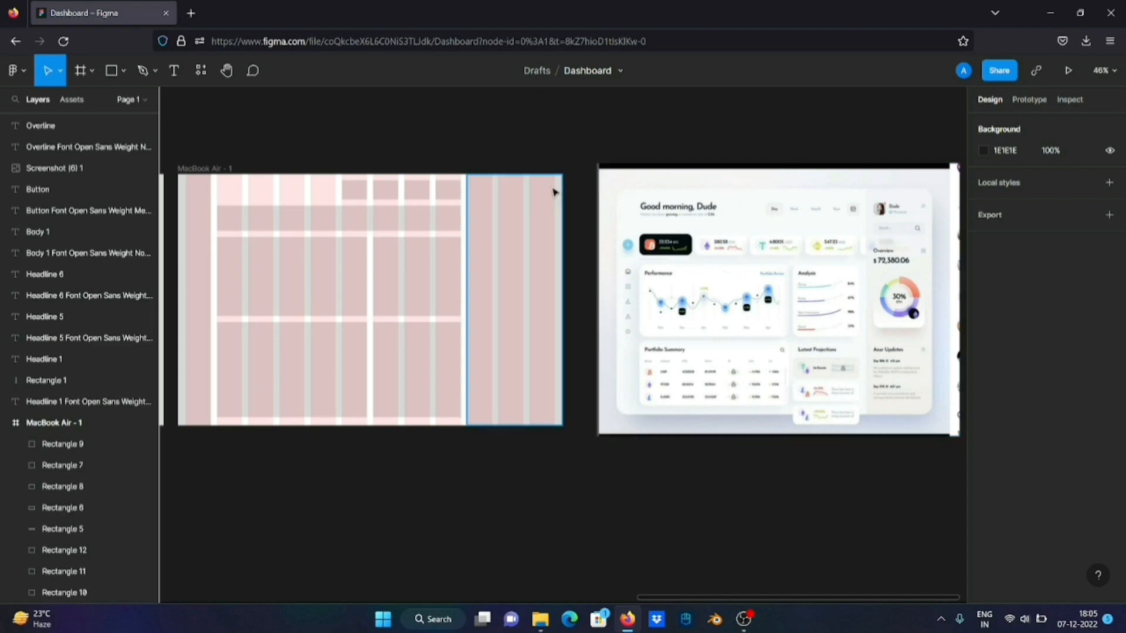
Narrow the 812 × 84 block below the four header rectangles to 292 wide, keeping its edge at X 130
{"action": "scroll", "coordinate": [447, 269], "scroll_direction": "left", "scroll_amount": 4}
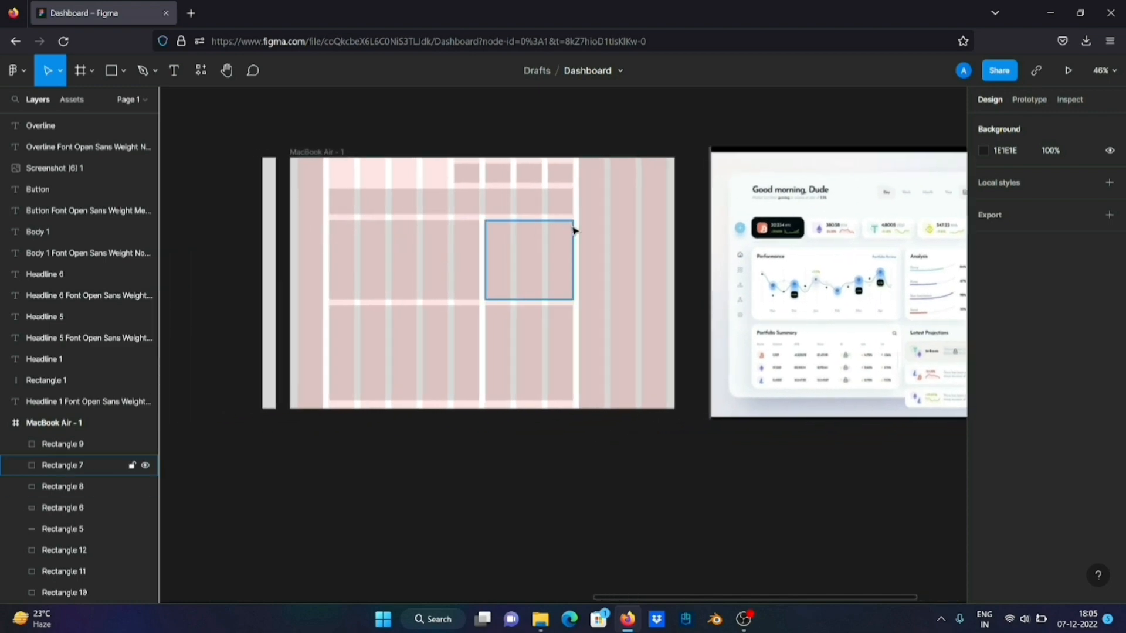
{"action": "scroll", "coordinate": [659, 191], "scroll_direction": "right", "scroll_amount": 6}
{"action": "scroll", "coordinate": [661, 196], "scroll_direction": "left", "scroll_amount": 10}
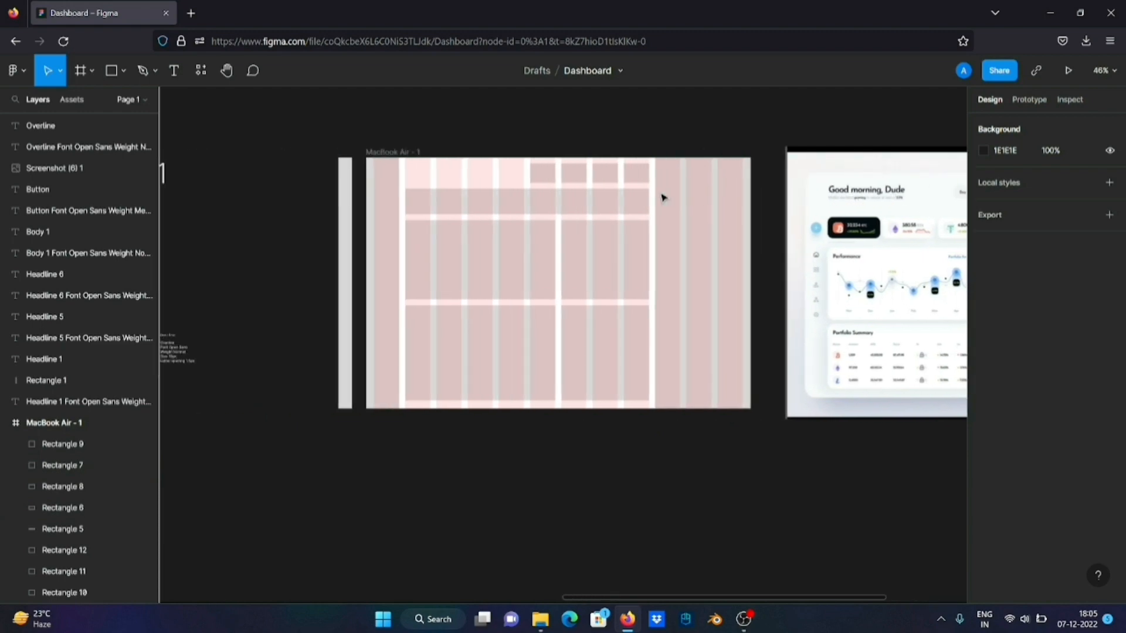
{"action": "scroll", "coordinate": [661, 198], "scroll_direction": "left", "scroll_amount": 1}
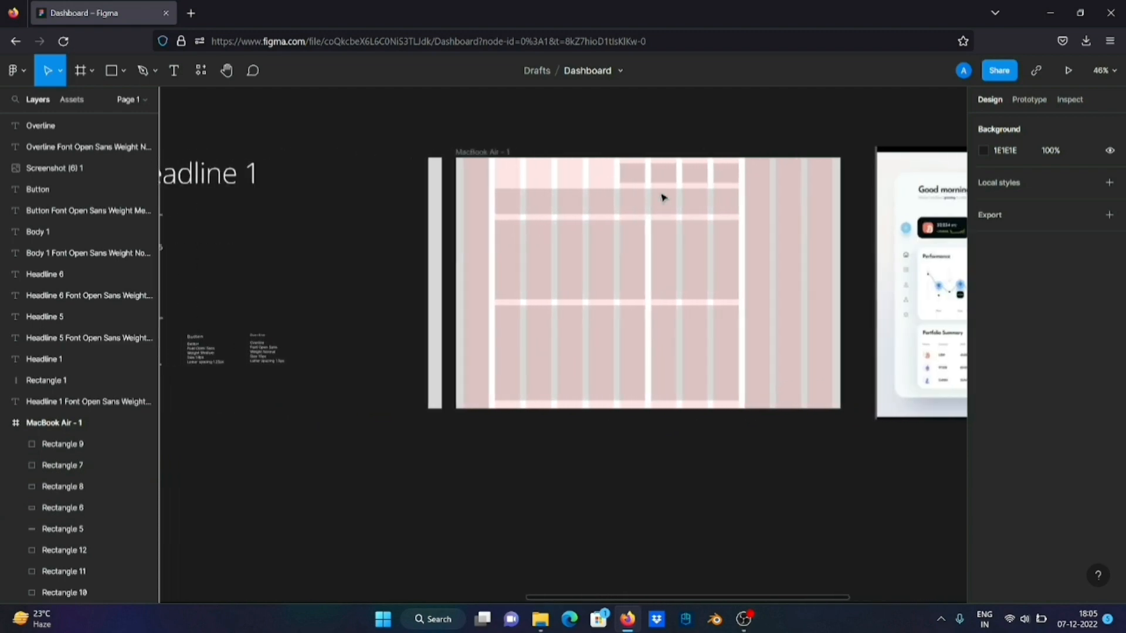
{"action": "scroll", "coordinate": [662, 198], "scroll_direction": "up", "scroll_amount": 5}
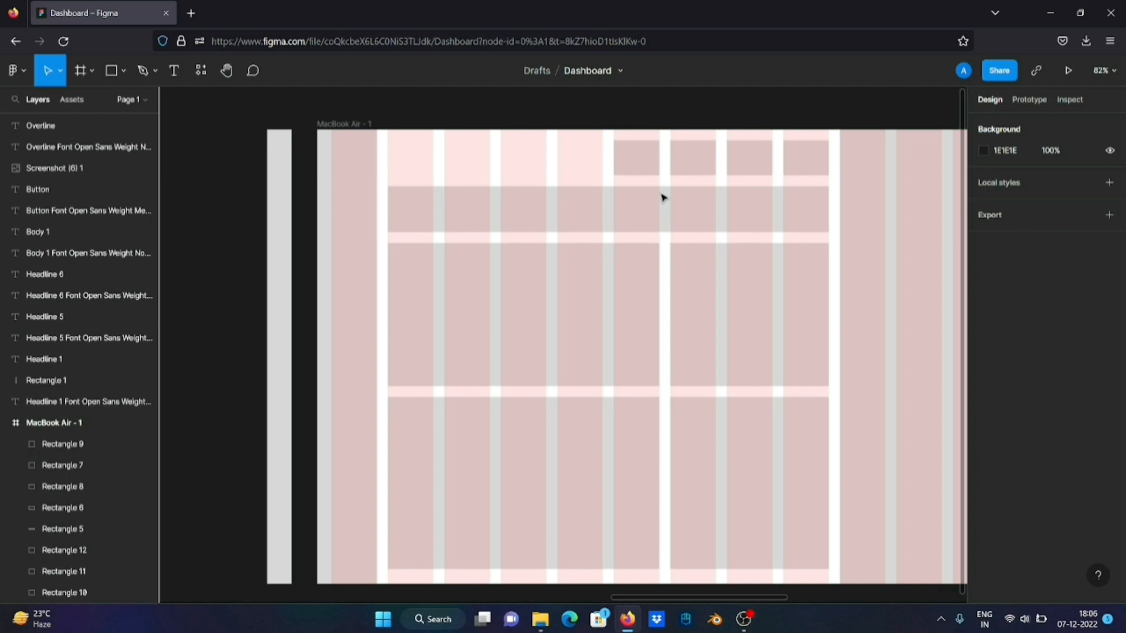
{"action": "left_click", "coordinate": [606, 211]}
{"action": "scroll", "coordinate": [607, 213], "scroll_direction": "down", "scroll_amount": 5}
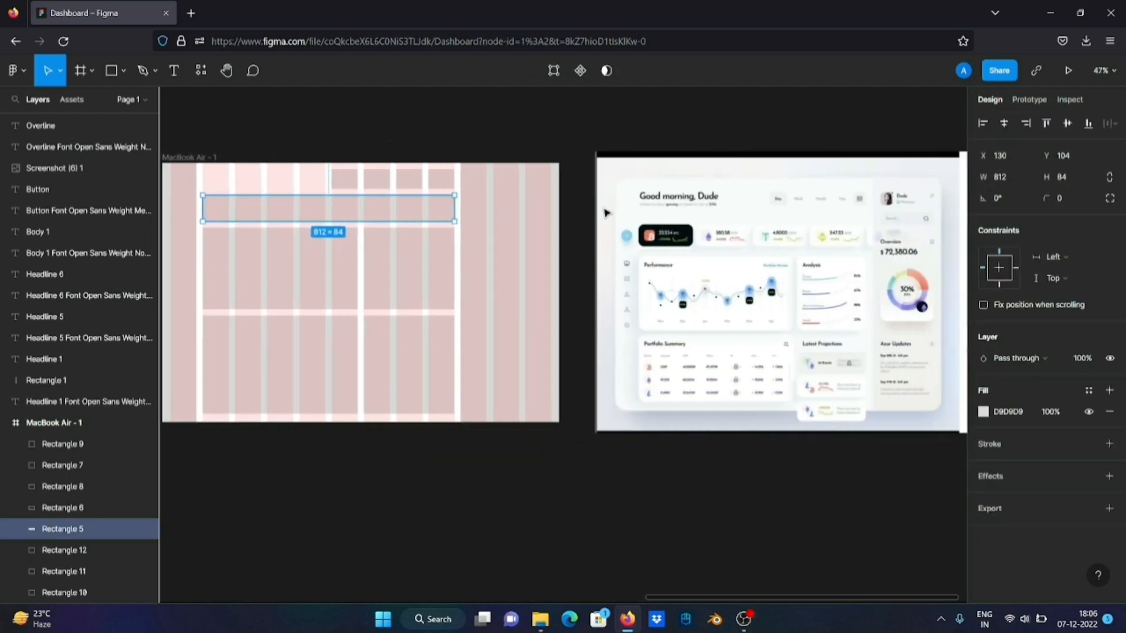
{"action": "scroll", "coordinate": [586, 214], "scroll_direction": "right", "scroll_amount": 2}
{"action": "scroll", "coordinate": [498, 221], "scroll_direction": "left", "scroll_amount": 12}
{"action": "scroll", "coordinate": [498, 221], "scroll_direction": "up", "scroll_amount": 8}
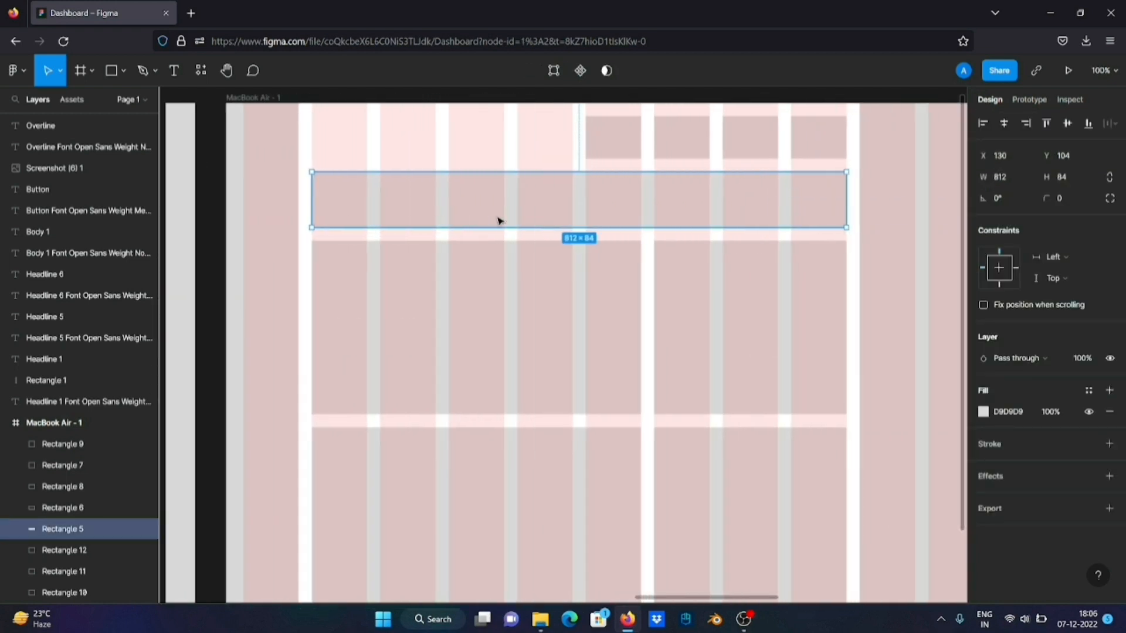
{"action": "scroll", "coordinate": [498, 221], "scroll_direction": "right", "scroll_amount": 3}
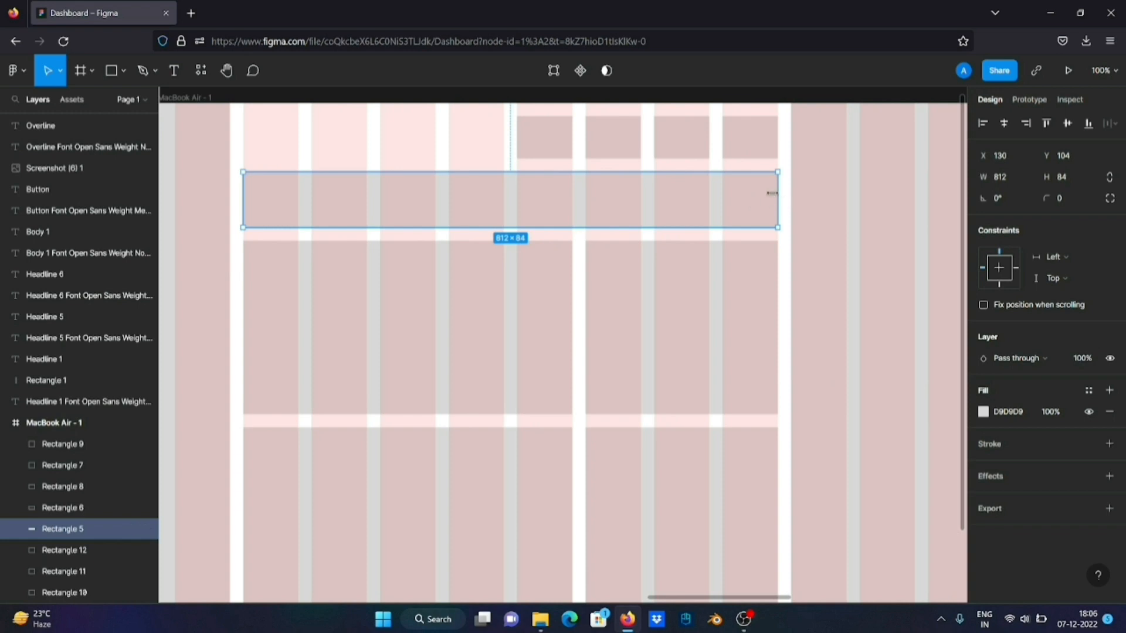
{"action": "left_click_drag", "start_coordinate": [771, 192], "coordinate": [432, 206]}
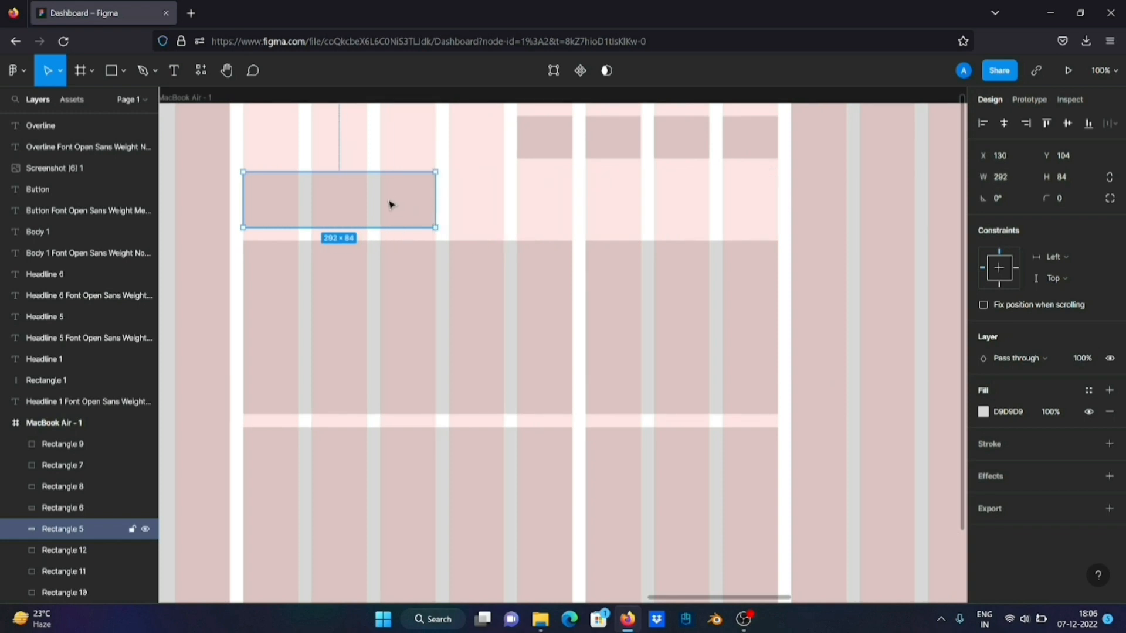
Duplicate the 292 × 84 block twice along its row, with the last copy at X 754, Y 104, and compare with the reference
{"action": "left_click_drag", "start_coordinate": [394, 203], "coordinate": [802, 196]}
{"action": "scroll", "coordinate": [802, 197], "scroll_direction": "right", "scroll_amount": 5}
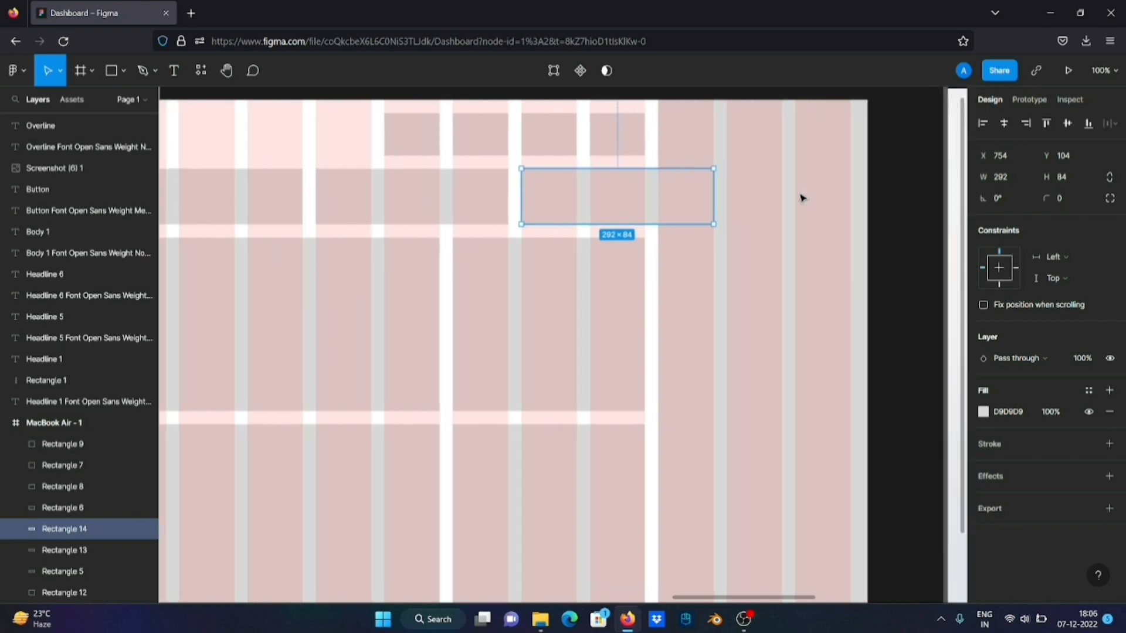
{"action": "scroll", "coordinate": [804, 198], "scroll_direction": "down", "scroll_amount": 5}
{"action": "scroll", "coordinate": [803, 199], "scroll_direction": "right", "scroll_amount": 10}
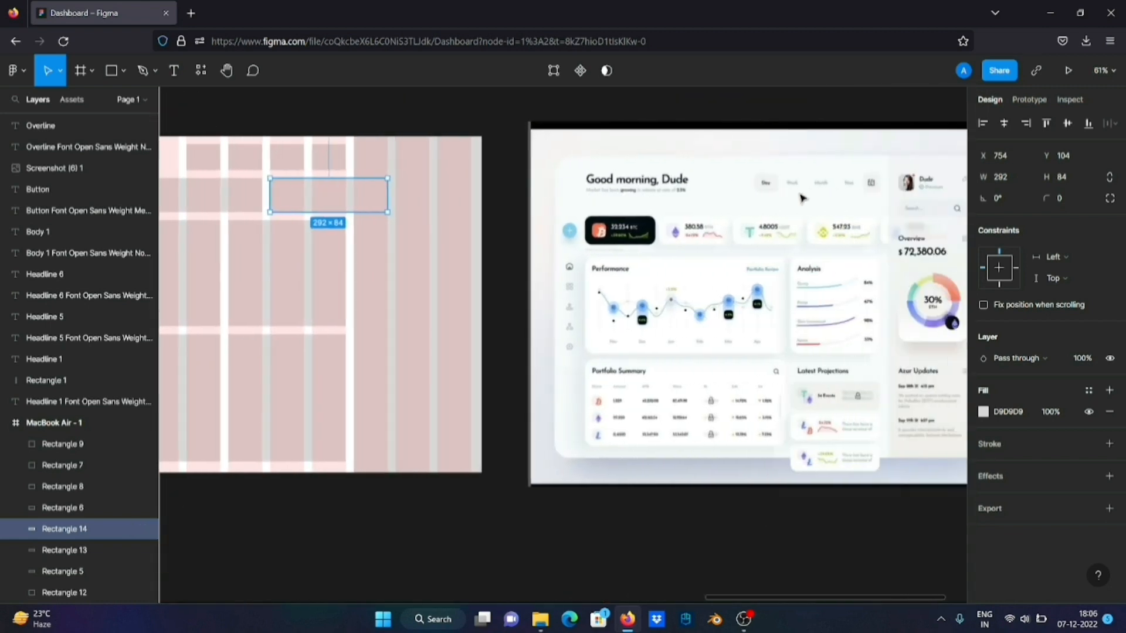
{"action": "scroll", "coordinate": [802, 199], "scroll_direction": "left", "scroll_amount": 2}
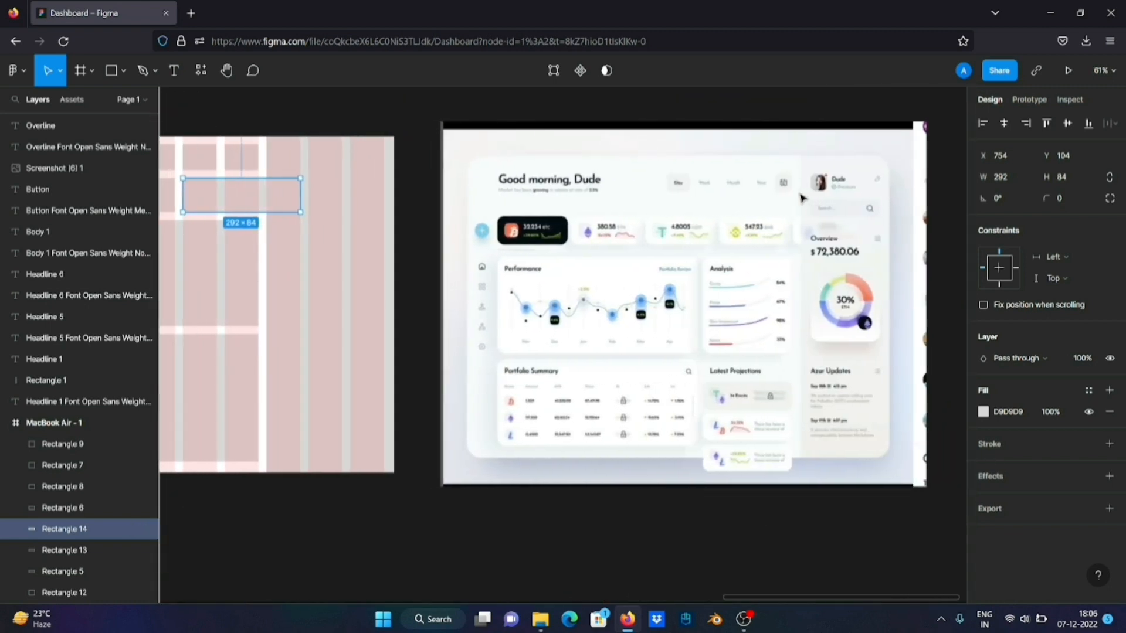
{"action": "scroll", "coordinate": [802, 199], "scroll_direction": "left", "scroll_amount": 3}
{"action": "scroll", "coordinate": [675, 203], "scroll_direction": "up", "scroll_amount": 5}
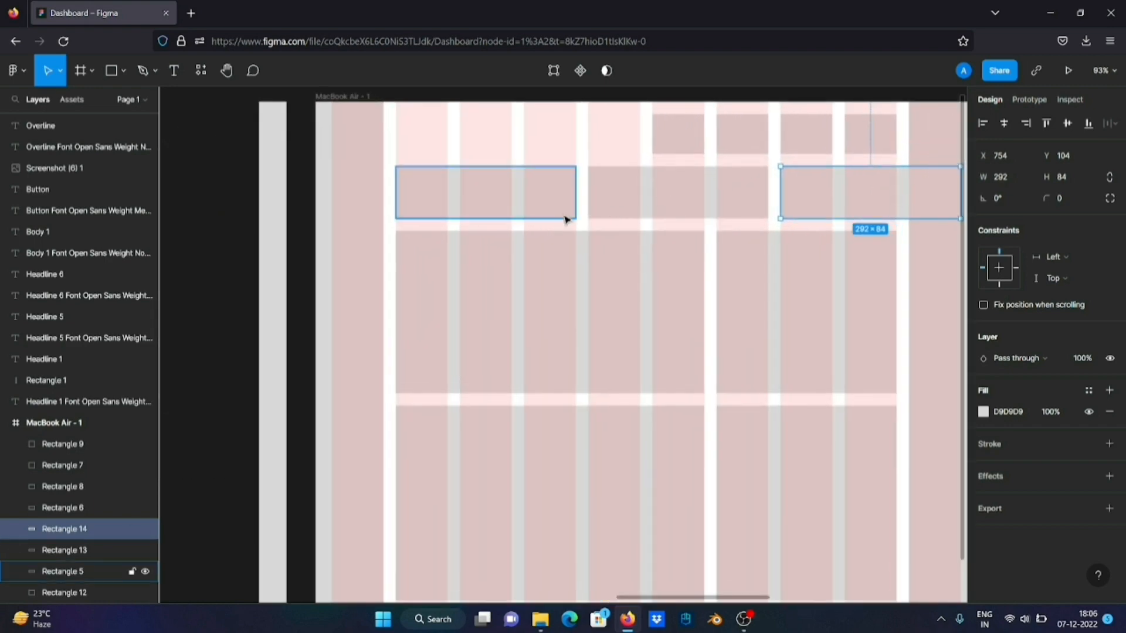
Narrow the first block of the row, at X 130, to span two grid columns
{"action": "left_click_drag", "start_coordinate": [547, 218], "coordinate": [564, 193]}
{"action": "key", "text": "ctrl+z"}
{"action": "left_click", "coordinate": [576, 202]}
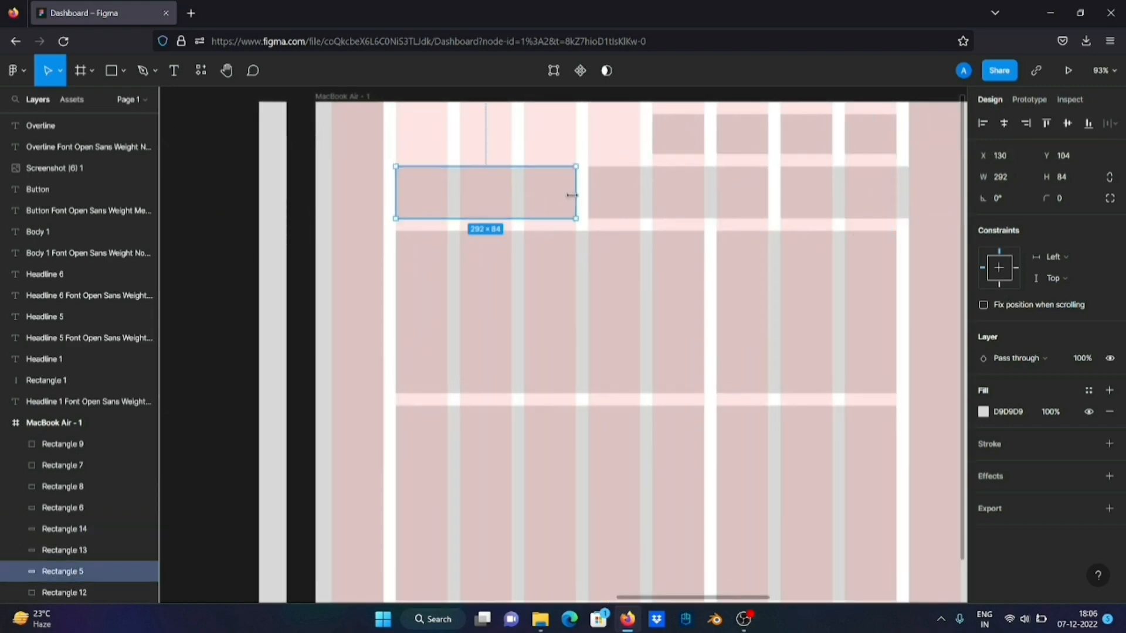
{"action": "left_click_drag", "start_coordinate": [573, 191], "coordinate": [512, 192]}
Move the second block of the row to X 338 and narrow it to two grid columns
{"action": "left_click_drag", "start_coordinate": [649, 196], "coordinate": [584, 196]}
{"action": "left_click", "coordinate": [713, 189]}
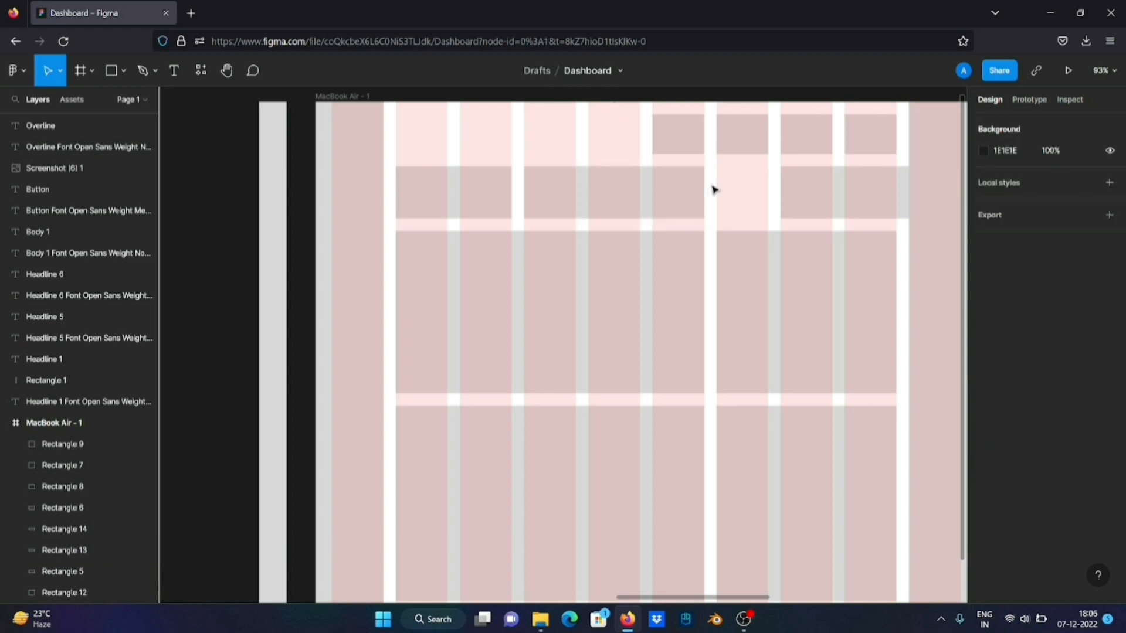
{"action": "left_click", "coordinate": [694, 182]}
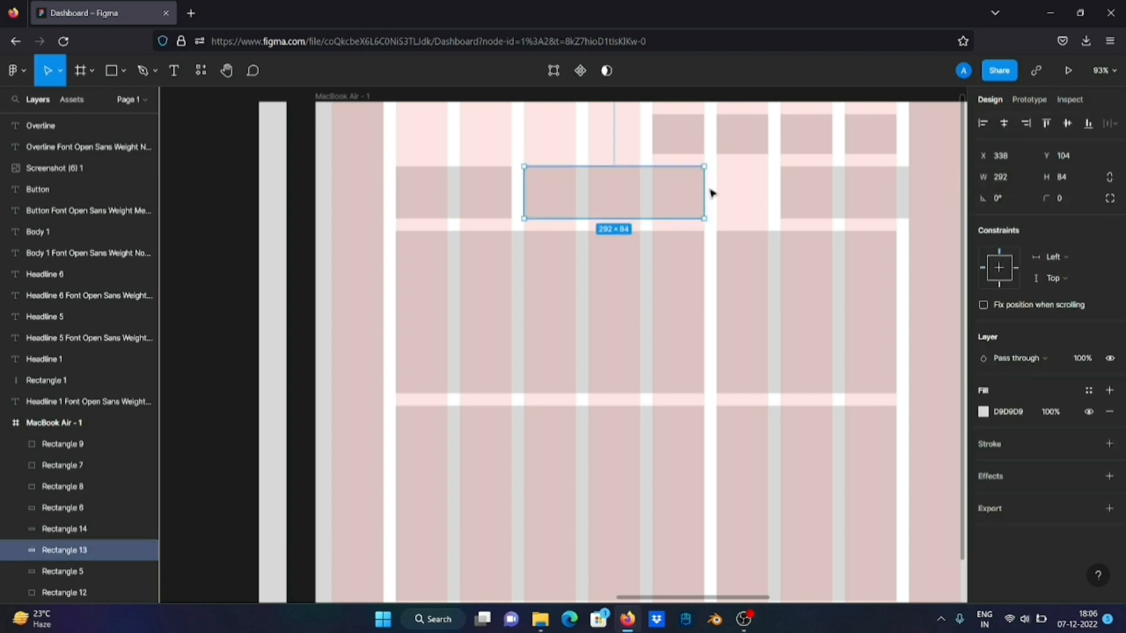
{"action": "left_click_drag", "start_coordinate": [702, 181], "coordinate": [634, 182]}
Move the third block of the row to X 546 and narrow it to 188 wide
{"action": "scroll", "coordinate": [734, 194], "scroll_direction": "right", "scroll_amount": 3}
{"action": "left_click_drag", "start_coordinate": [744, 196], "coordinate": [623, 201]}
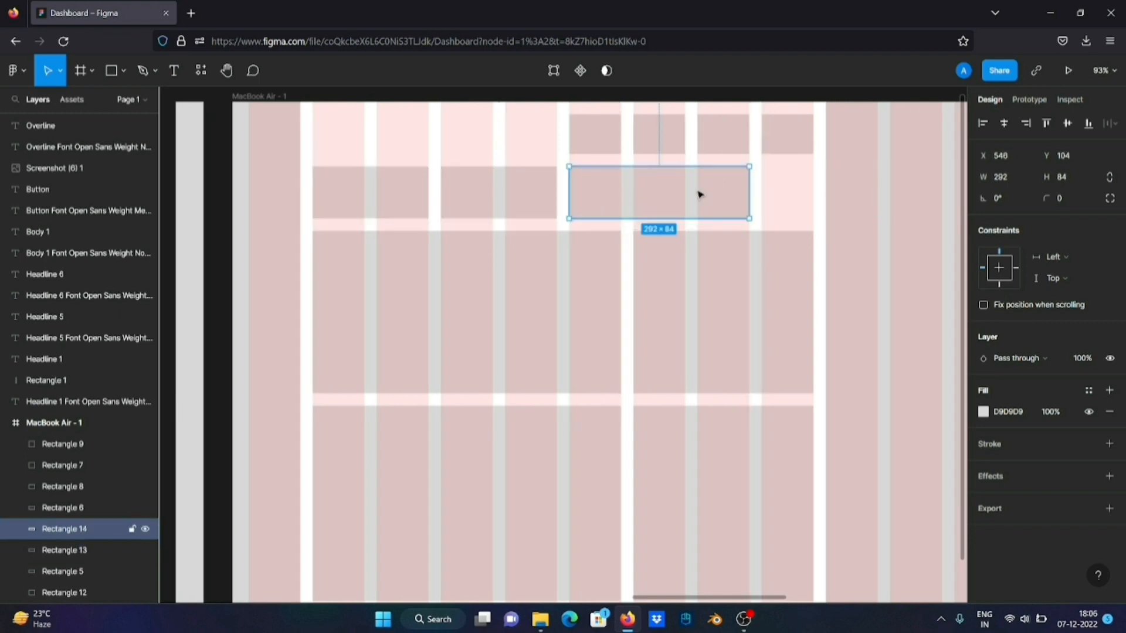
{"action": "left_click_drag", "start_coordinate": [743, 178], "coordinate": [678, 183]}
Duplicate the 188 × 84 block twice along the row, placing the copies at X 754 and X 962
{"action": "scroll", "coordinate": [754, 217], "scroll_direction": "right", "scroll_amount": 5}
{"action": "scroll", "coordinate": [754, 217], "scroll_direction": "right", "scroll_amount": 10}
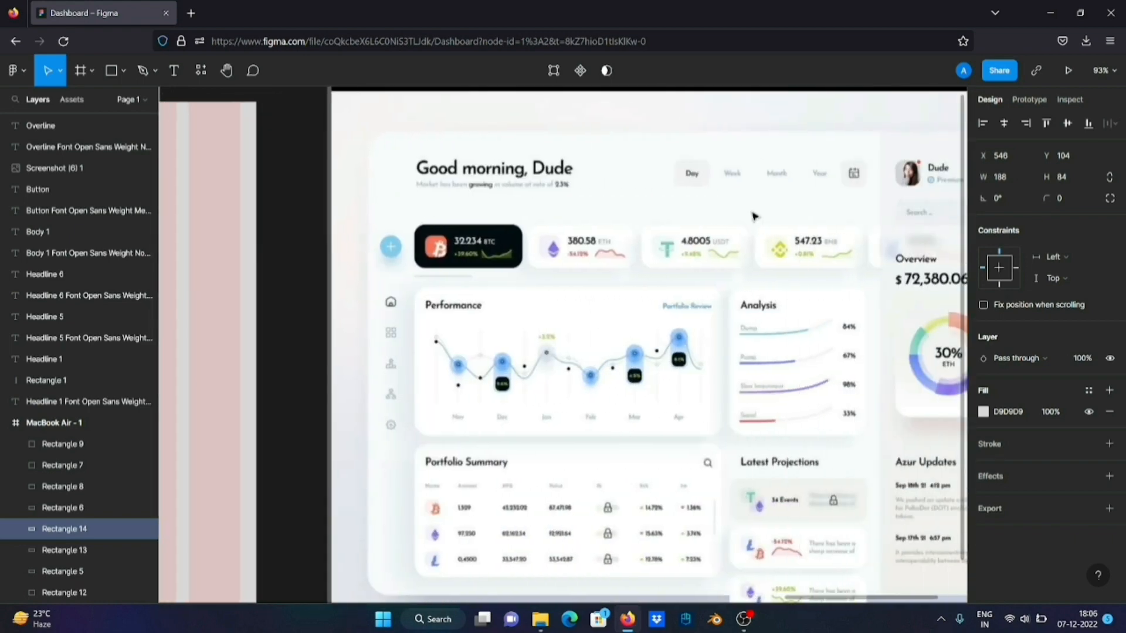
{"action": "scroll", "coordinate": [755, 217], "scroll_direction": "left", "scroll_amount": 8}
{"action": "scroll", "coordinate": [755, 217], "scroll_direction": "left", "scroll_amount": 12}
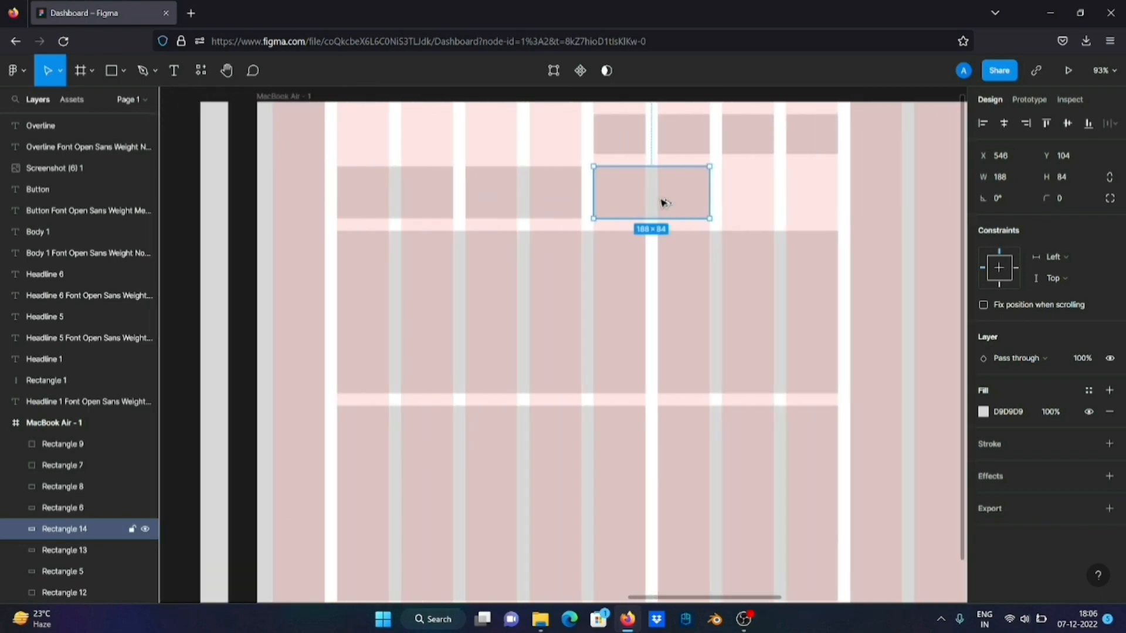
{"action": "left_click_drag", "start_coordinate": [662, 203], "coordinate": [792, 193]}
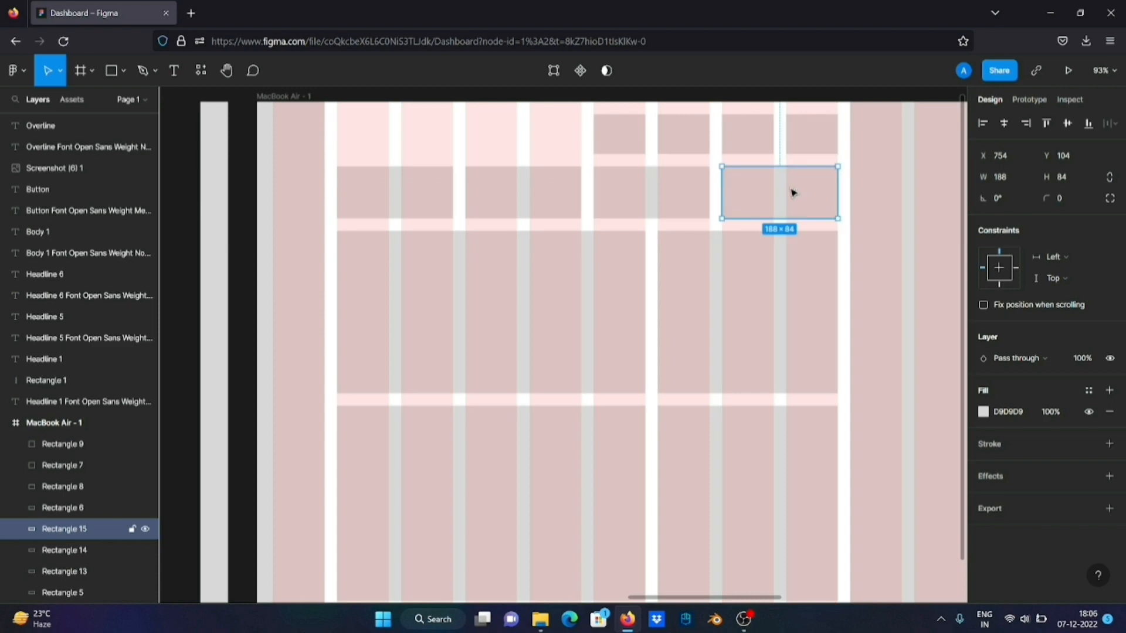
{"action": "scroll", "coordinate": [792, 194], "scroll_direction": "right", "scroll_amount": 5}
{"action": "left_click_drag", "start_coordinate": [659, 193], "coordinate": [791, 184]}
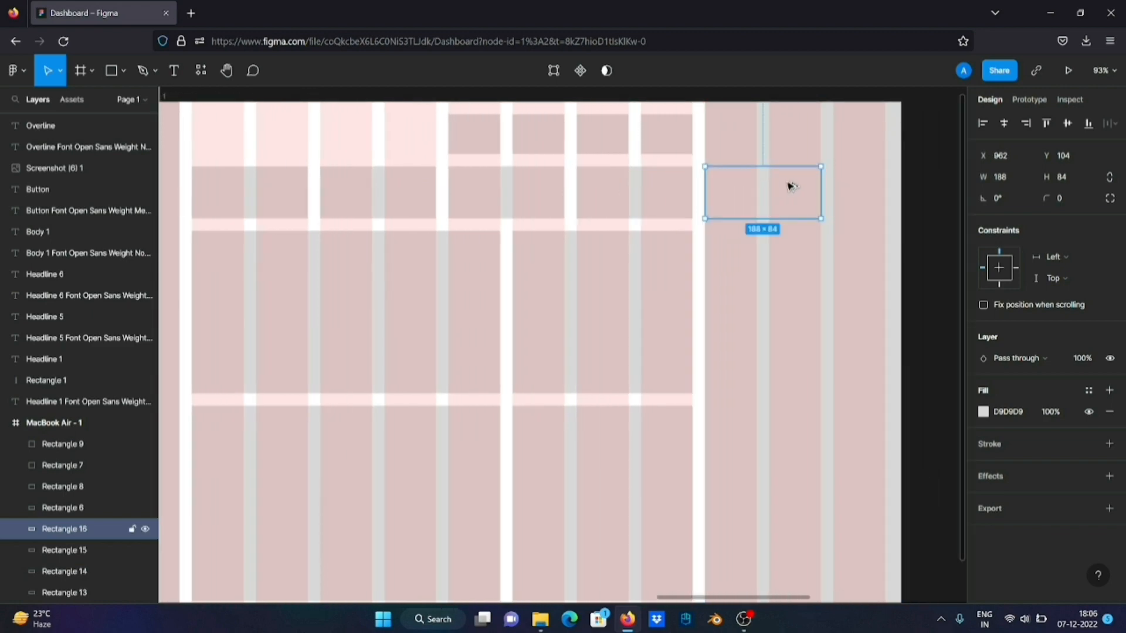
Bring the full-height 318 × 832 sidebar rectangle to the front of the frame's layers
{"action": "scroll", "coordinate": [761, 255], "scroll_direction": "down", "scroll_amount": 4}
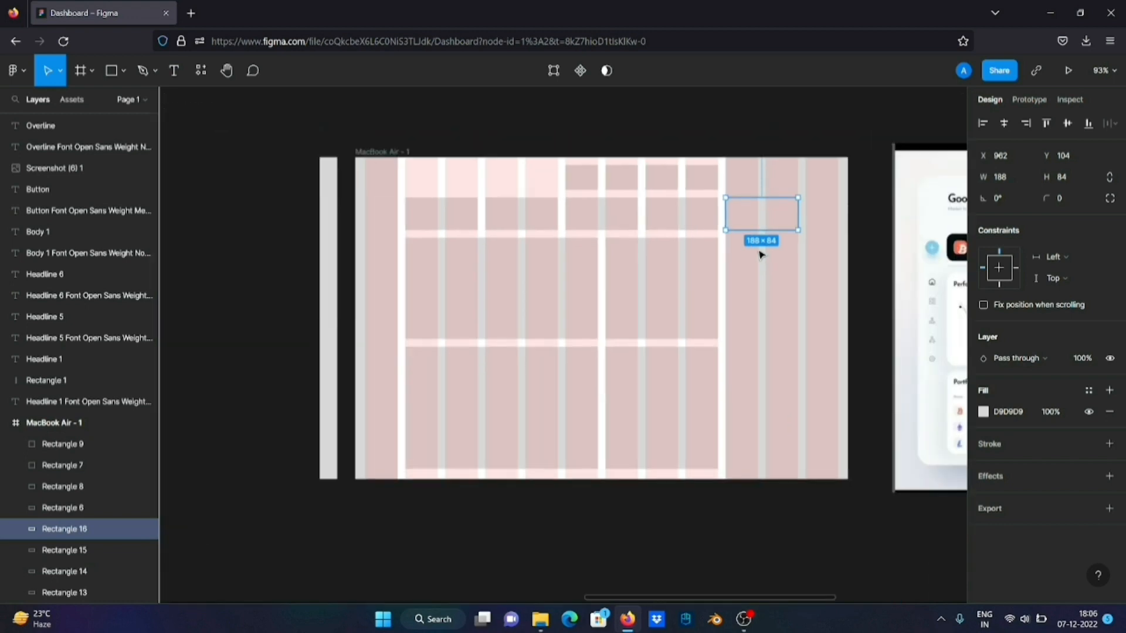
{"action": "left_click", "coordinate": [774, 290]}
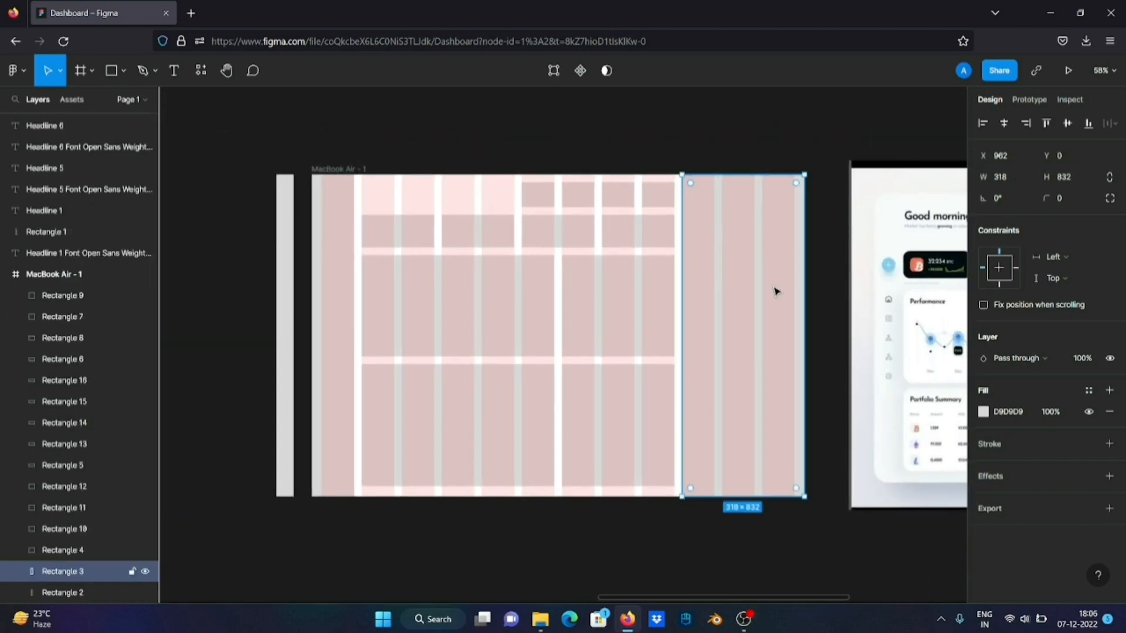
{"action": "key", "text": "bracketright"}
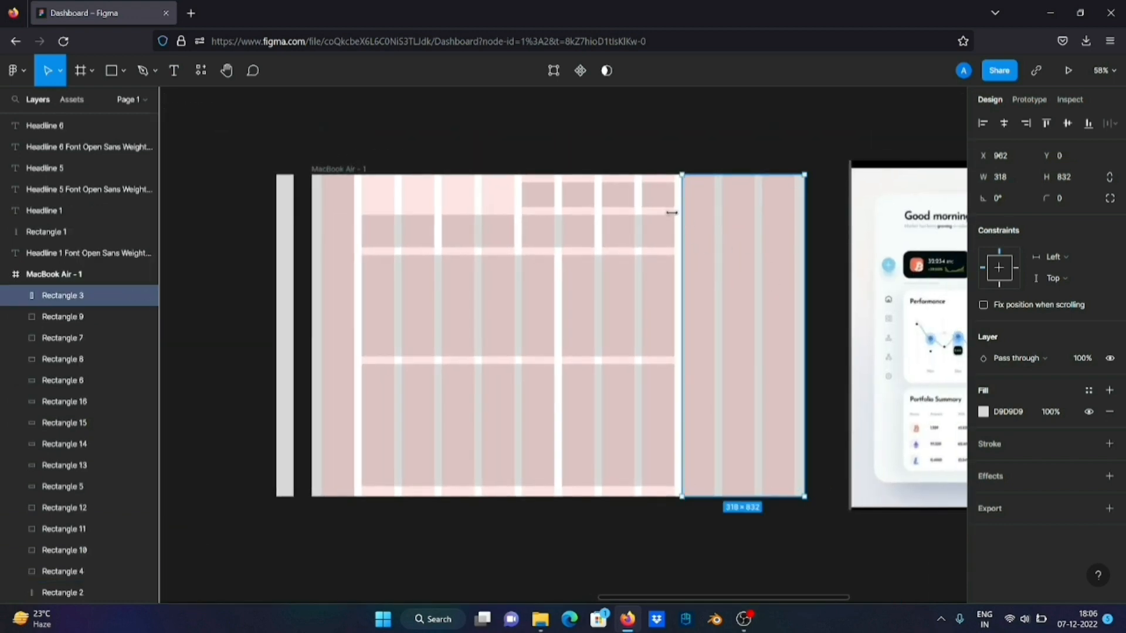
Select only the 188 × 84 block at X 962 behind the sidebar, set its fill to FF7979, and deselect it
{"action": "left_click", "coordinate": [832, 223]}
{"action": "left_click_drag", "start_coordinate": [835, 215], "coordinate": [701, 250]}
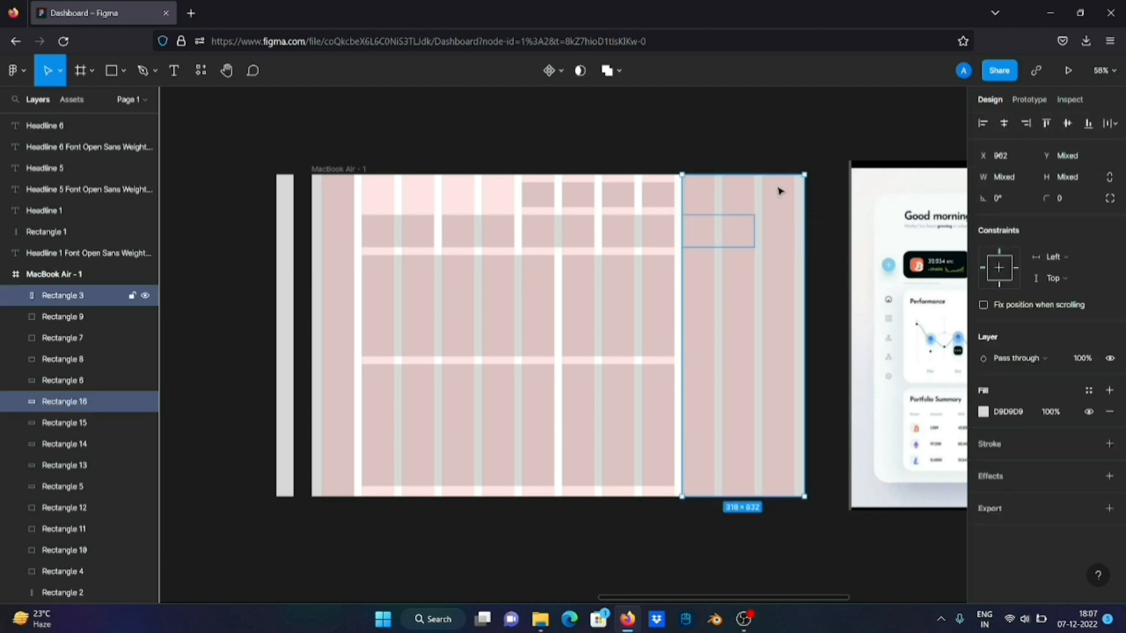
{"action": "left_click", "coordinate": [779, 188], "text": "shift"}
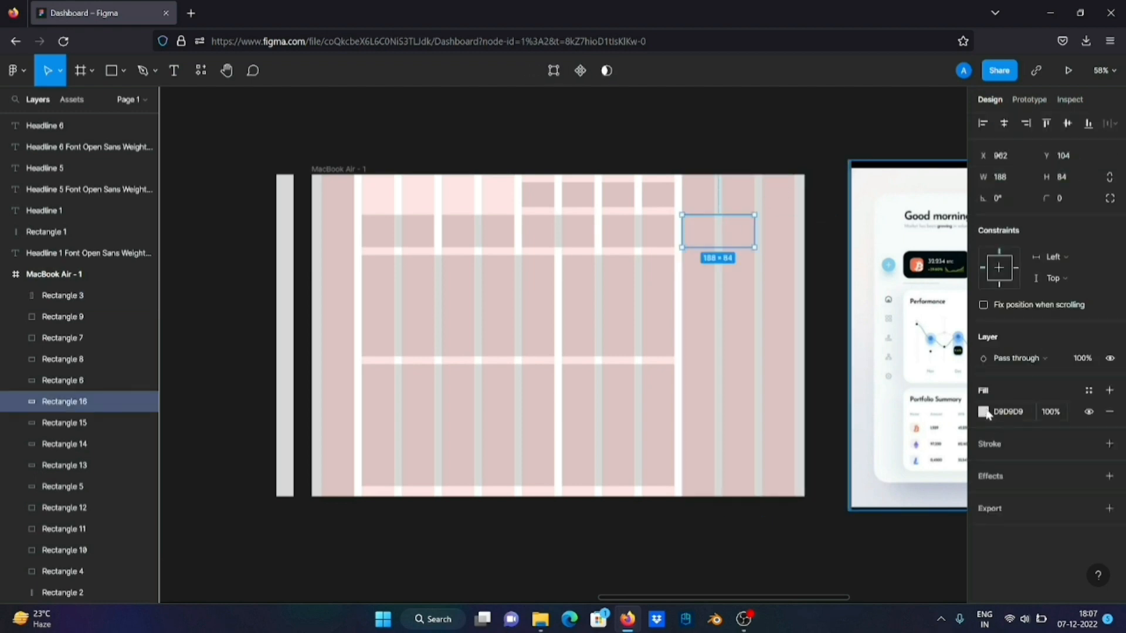
{"action": "left_click", "coordinate": [984, 412]}
{"action": "left_click_drag", "start_coordinate": [829, 301], "coordinate": [893, 270]}
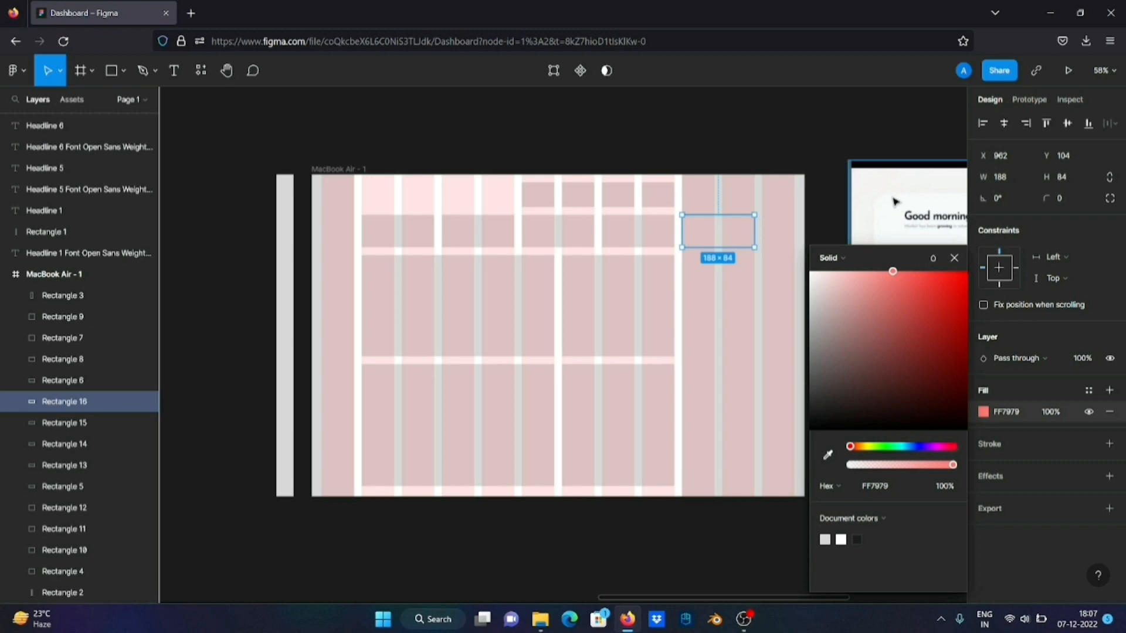
{"action": "left_click", "coordinate": [851, 128]}
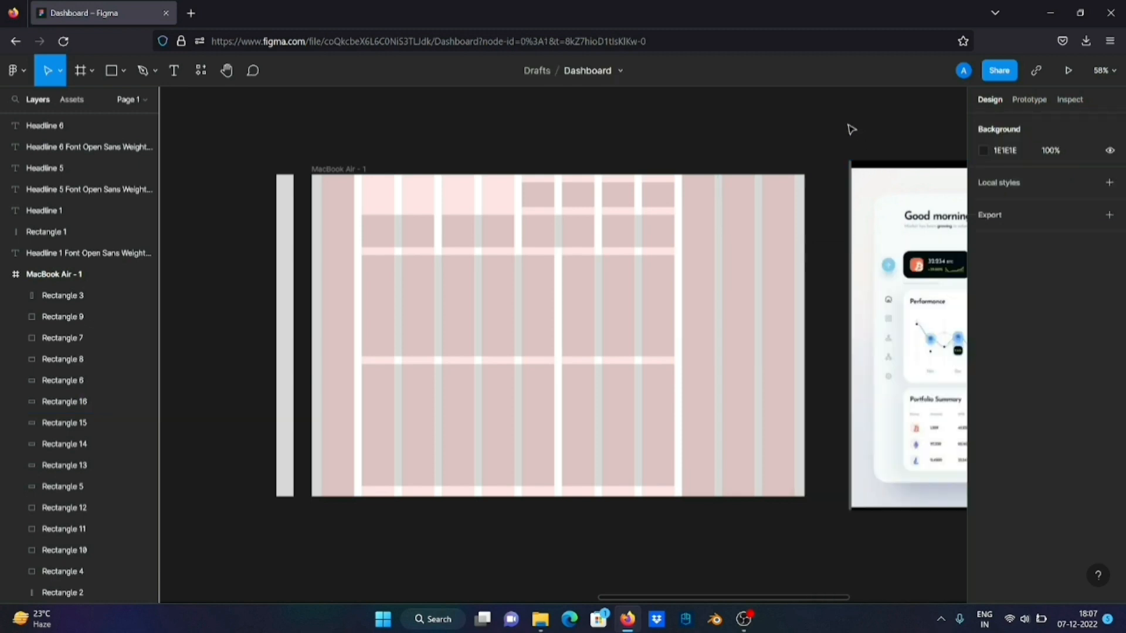
Send the 318 × 832 sidebar rectangle to the back, followed by the red 188 × 84 block behind it
{"action": "left_click", "coordinate": [779, 223]}
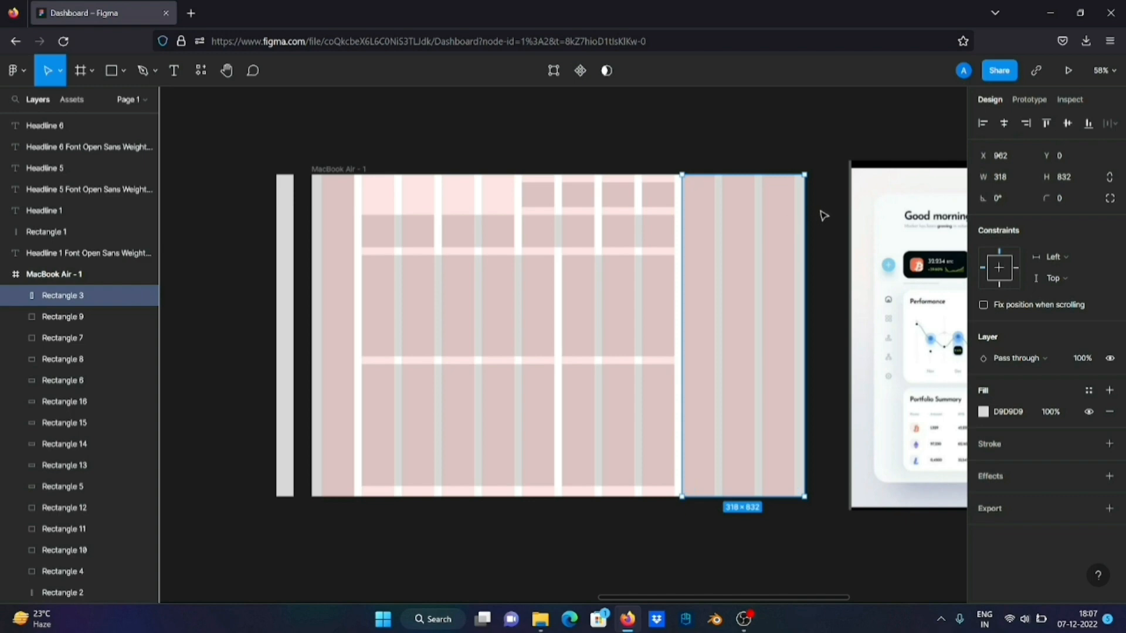
{"action": "key", "text": "bracketleft"}
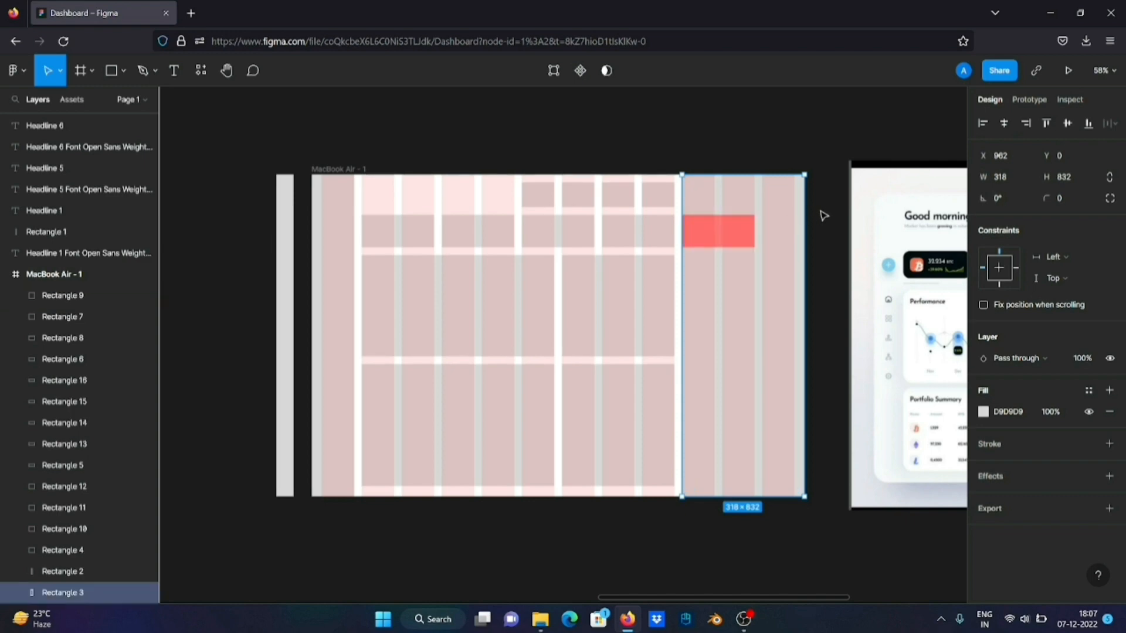
{"action": "left_click", "coordinate": [733, 236]}
{"action": "key", "text": "bracketleft"}
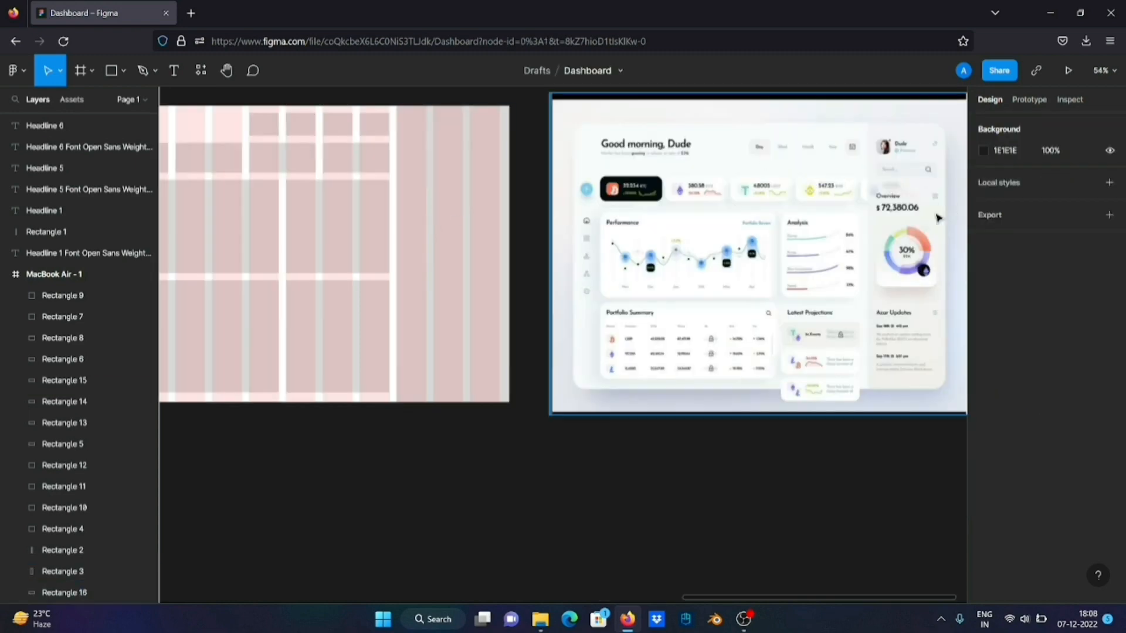
Check the reference's overview card and duplicate the 292 × 262 block onto the sidebar at X 962, Y 208
{"action": "scroll", "coordinate": [937, 218], "scroll_direction": "up", "scroll_amount": 5}
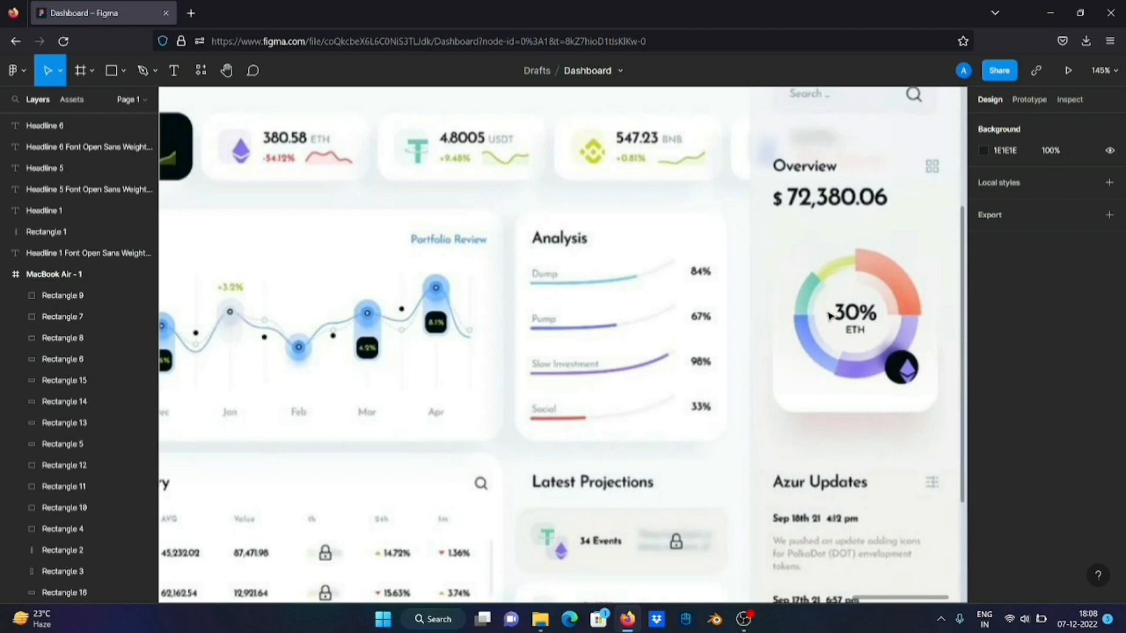
{"action": "scroll", "coordinate": [830, 317], "scroll_direction": "down", "scroll_amount": 5}
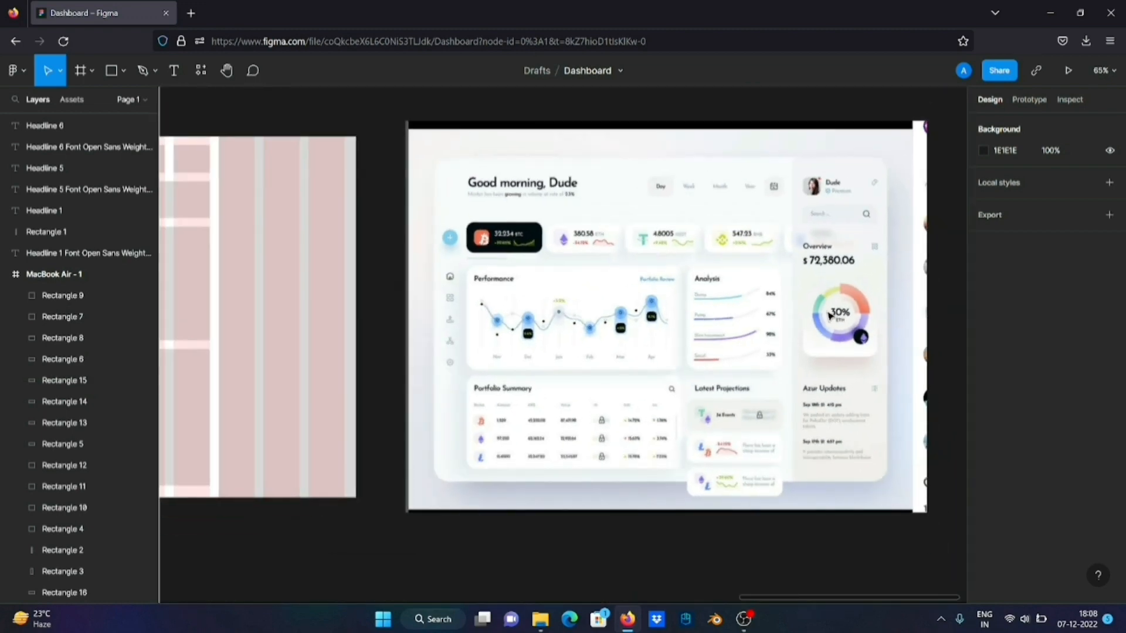
{"action": "scroll", "coordinate": [830, 317], "scroll_direction": "left", "scroll_amount": 2}
{"action": "scroll", "coordinate": [829, 317], "scroll_direction": "left", "scroll_amount": 1}
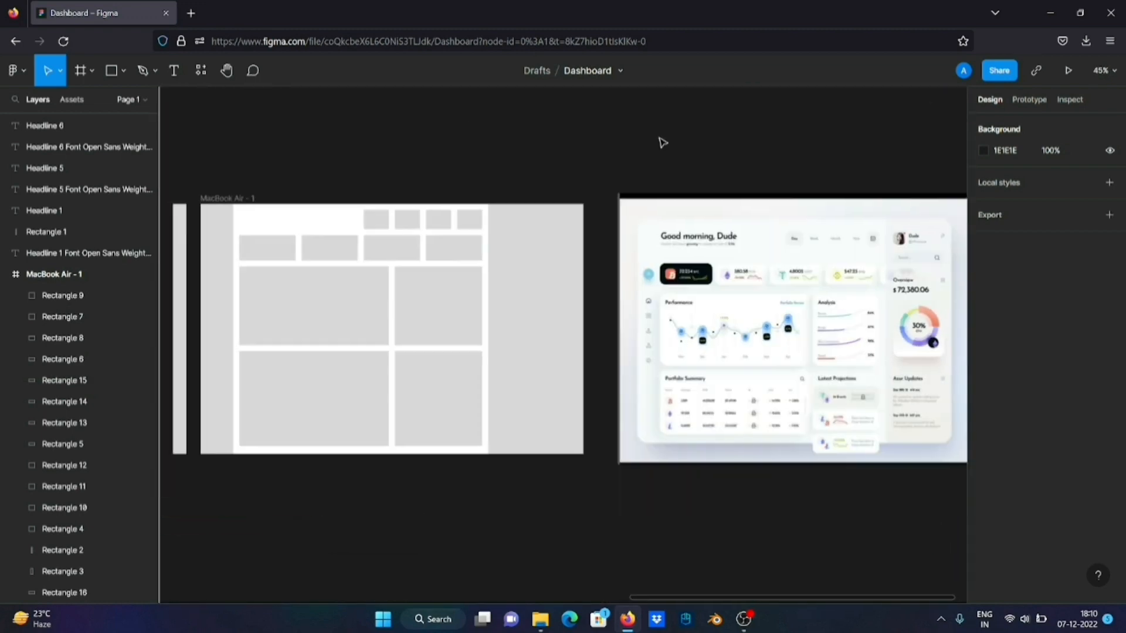
{"action": "scroll", "coordinate": [661, 141], "scroll_direction": "left", "scroll_amount": 1}
{"action": "left_click", "coordinate": [487, 322]}
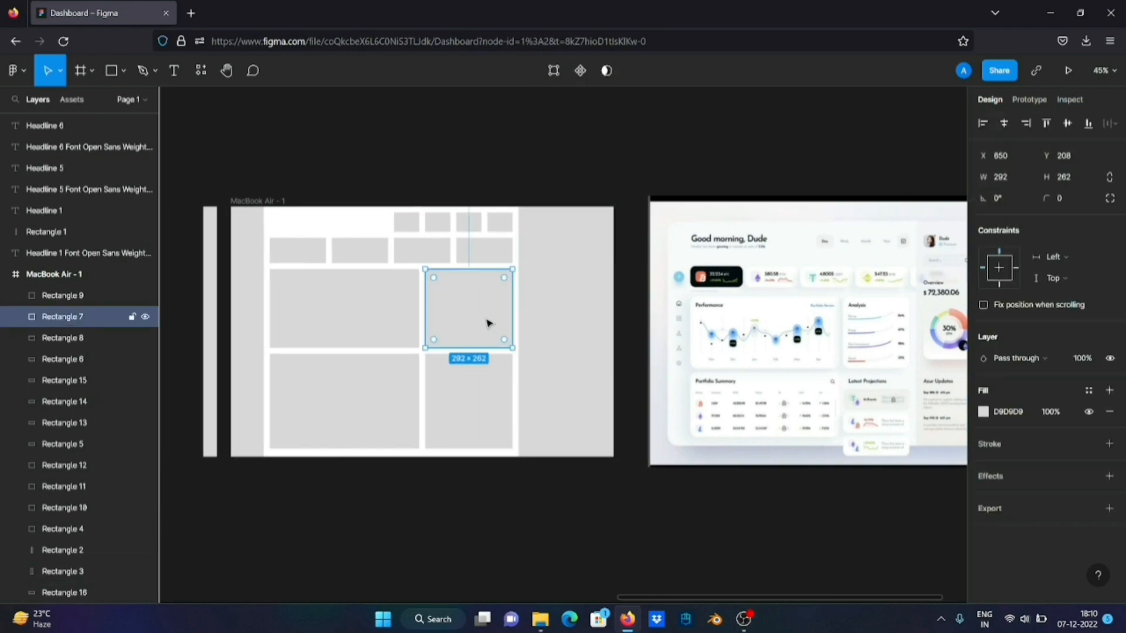
{"action": "left_click_drag", "start_coordinate": [487, 323], "coordinate": [581, 303]}
{"action": "scroll", "coordinate": [580, 303], "scroll_direction": "up", "scroll_amount": 1}
{"action": "scroll", "coordinate": [580, 303], "scroll_direction": "right", "scroll_amount": 1}
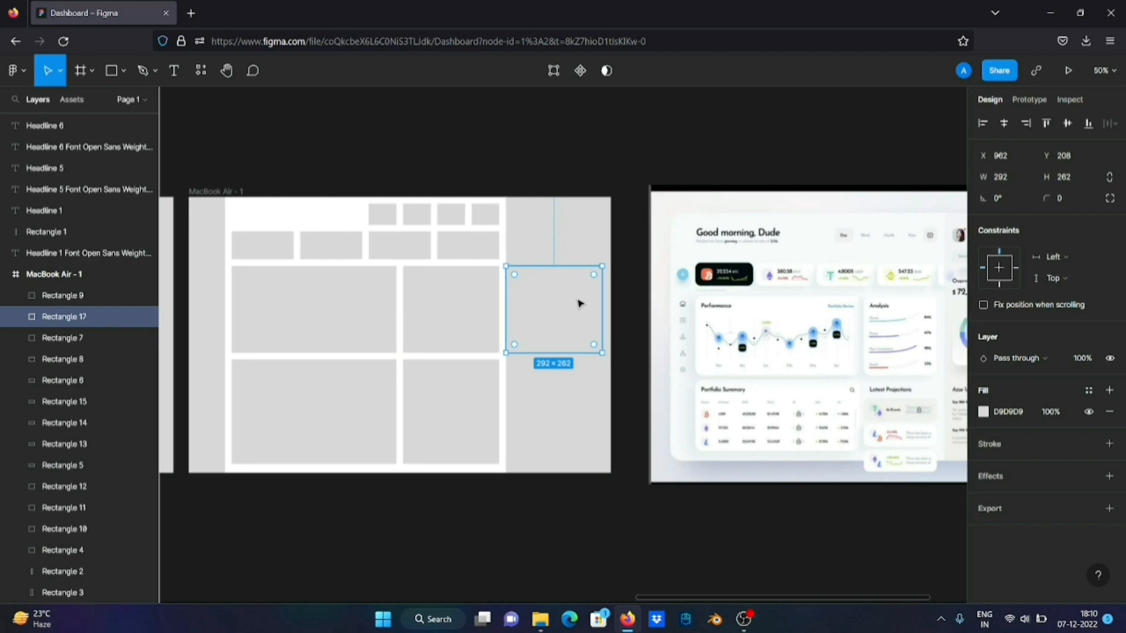
Narrow the 292 × 262 sidebar block from its left side to 272 × 262 at X 982 and check its margins
{"action": "scroll", "coordinate": [581, 304], "scroll_direction": "up", "scroll_amount": 8}
{"action": "key", "text": "alt"}
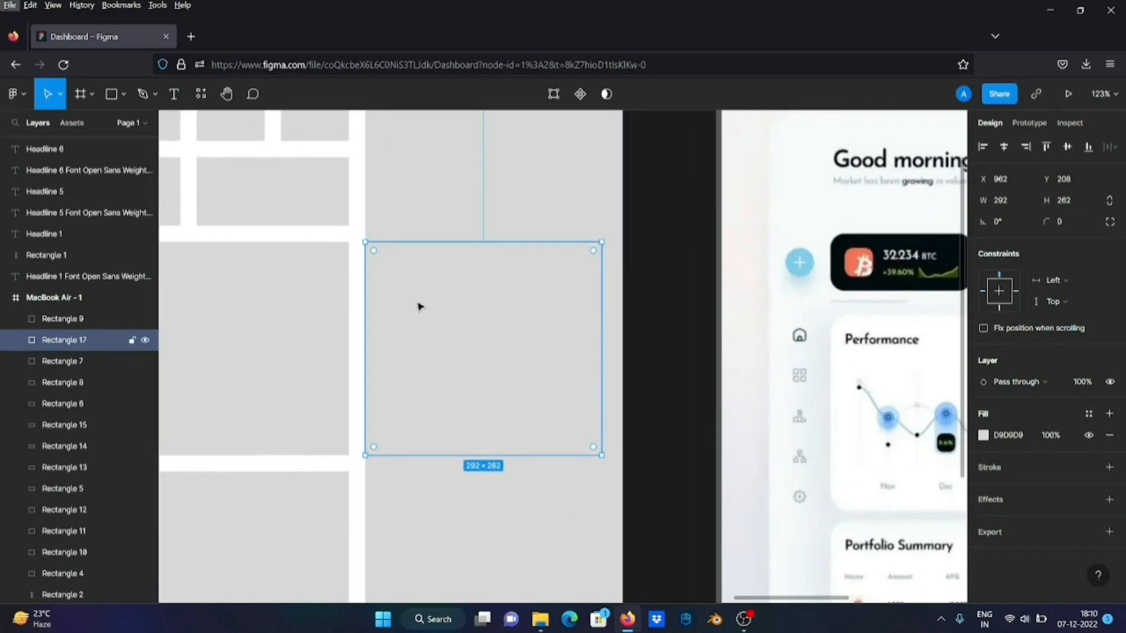
{"action": "left_click_drag", "start_coordinate": [373, 311], "coordinate": [381, 301]}
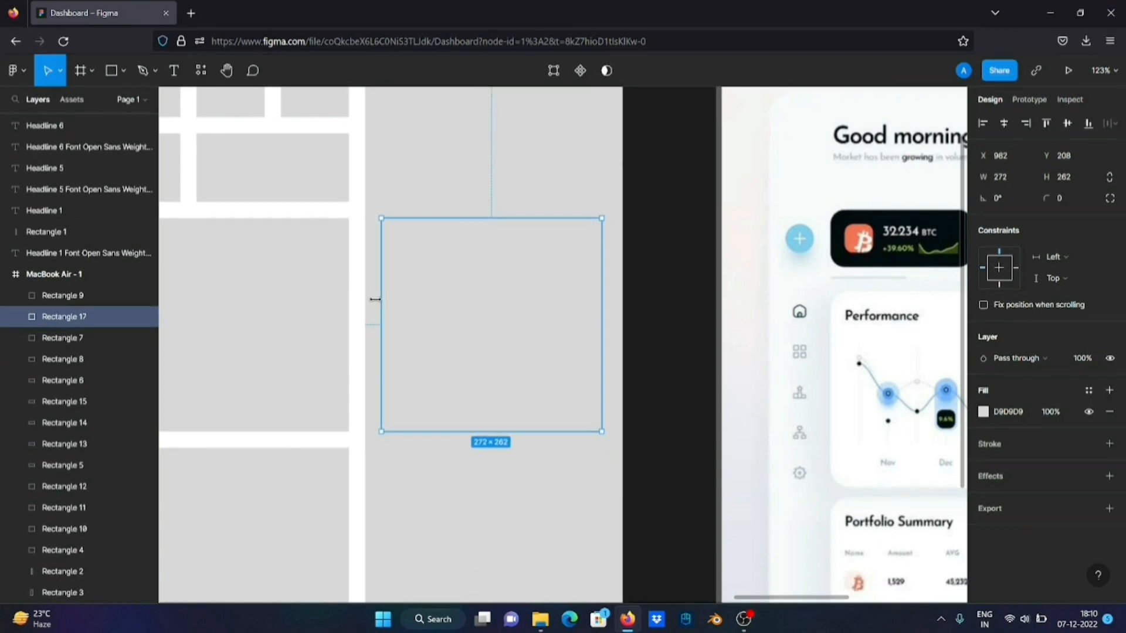
{"action": "key", "text": "alt"}
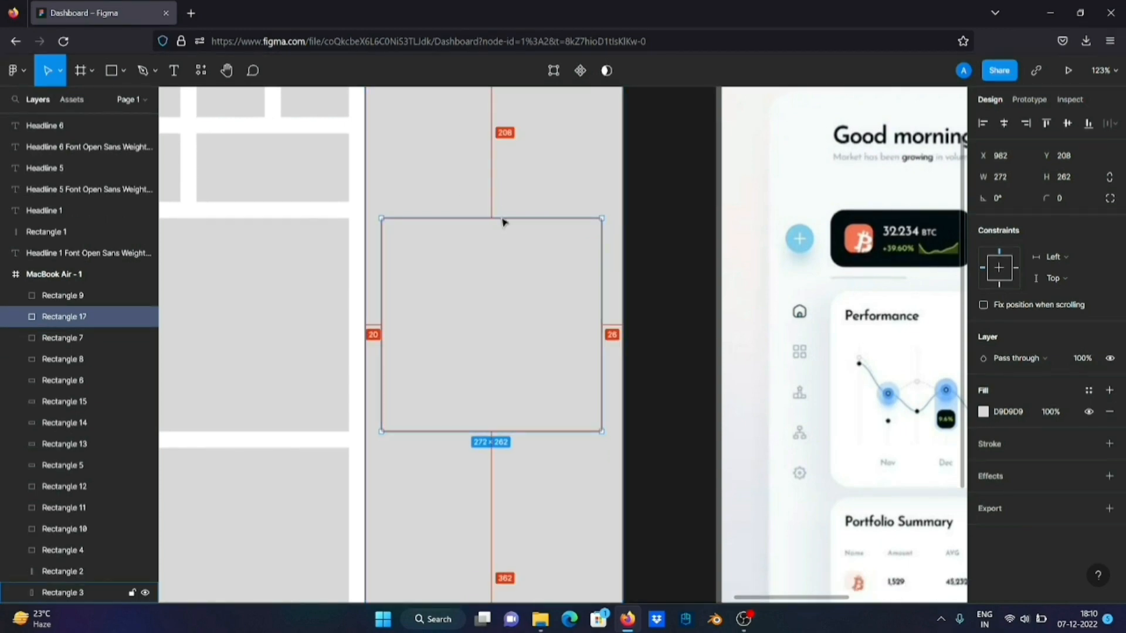
Try a muted pink DAA8A8 fill on the 272 × 262 sidebar block and deselect it
{"action": "scroll", "coordinate": [523, 309], "scroll_direction": "down", "scroll_amount": 5}
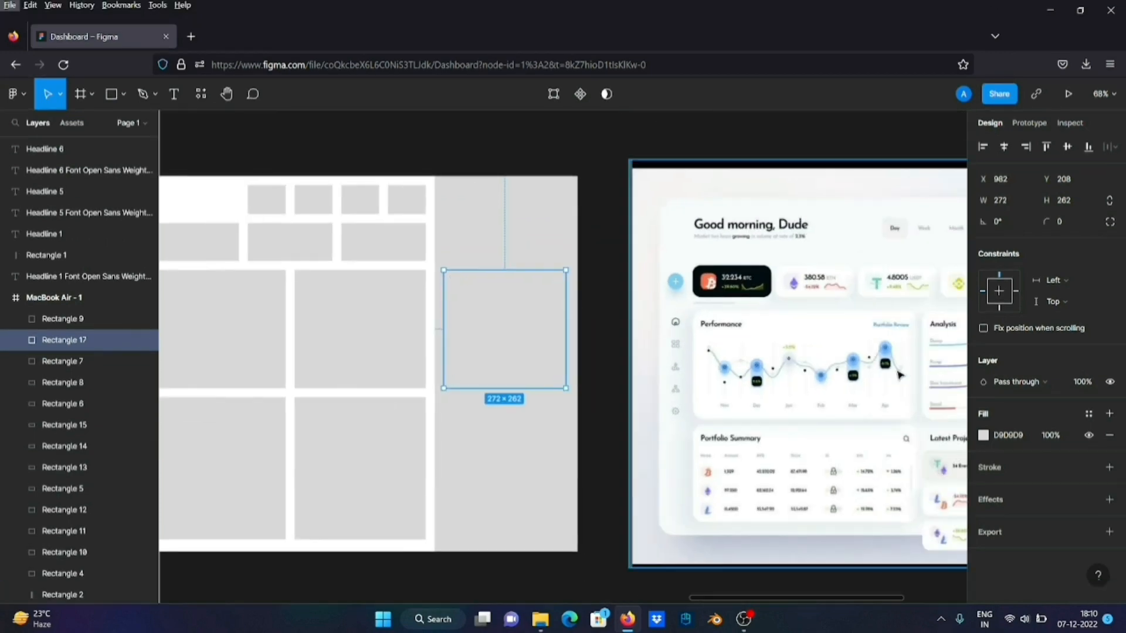
{"action": "left_click", "coordinate": [983, 437]}
{"action": "left_click_drag", "start_coordinate": [892, 322], "coordinate": [846, 273]}
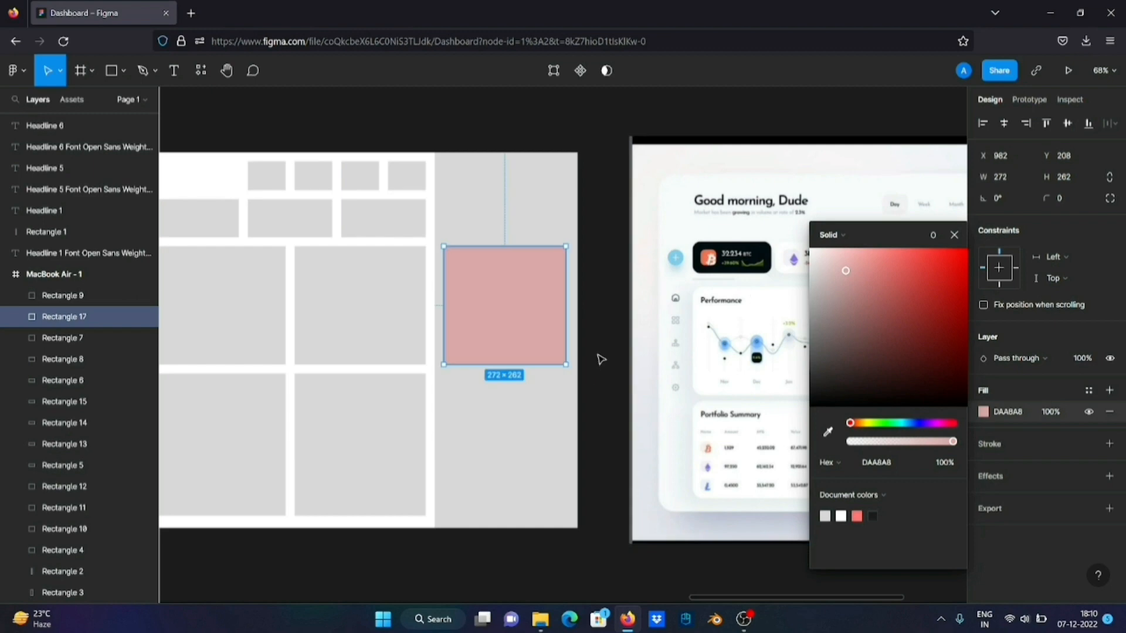
{"action": "left_click", "coordinate": [598, 360]}
{"action": "scroll", "coordinate": [598, 360], "scroll_direction": "right", "scroll_amount": 5}
{"action": "scroll", "coordinate": [600, 358], "scroll_direction": "left", "scroll_amount": 5}
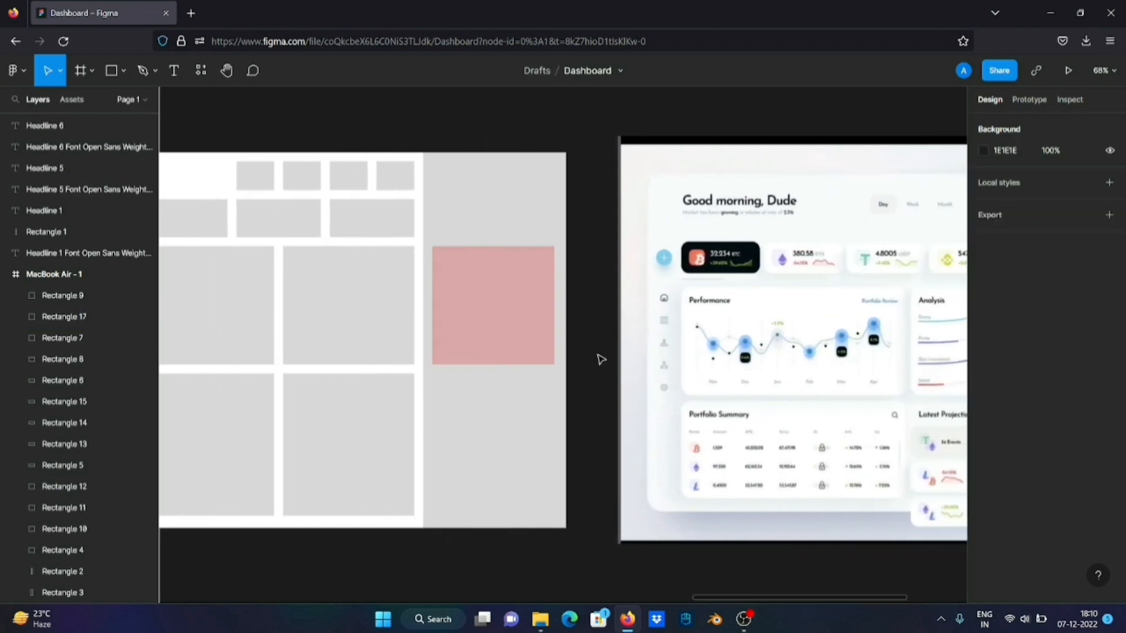
Set the fill of the 272 × 262 sidebar block to the darker grey BBBBBB
{"action": "left_click", "coordinate": [493, 351]}
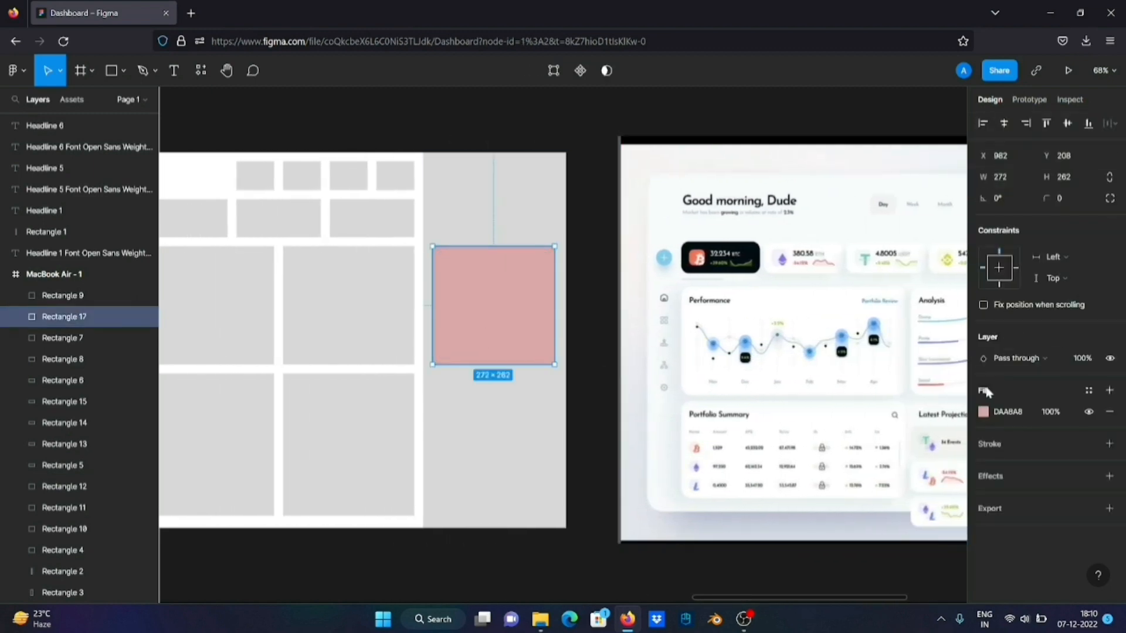
{"action": "left_click", "coordinate": [984, 412]}
{"action": "left_click_drag", "start_coordinate": [901, 317], "coordinate": [770, 321]}
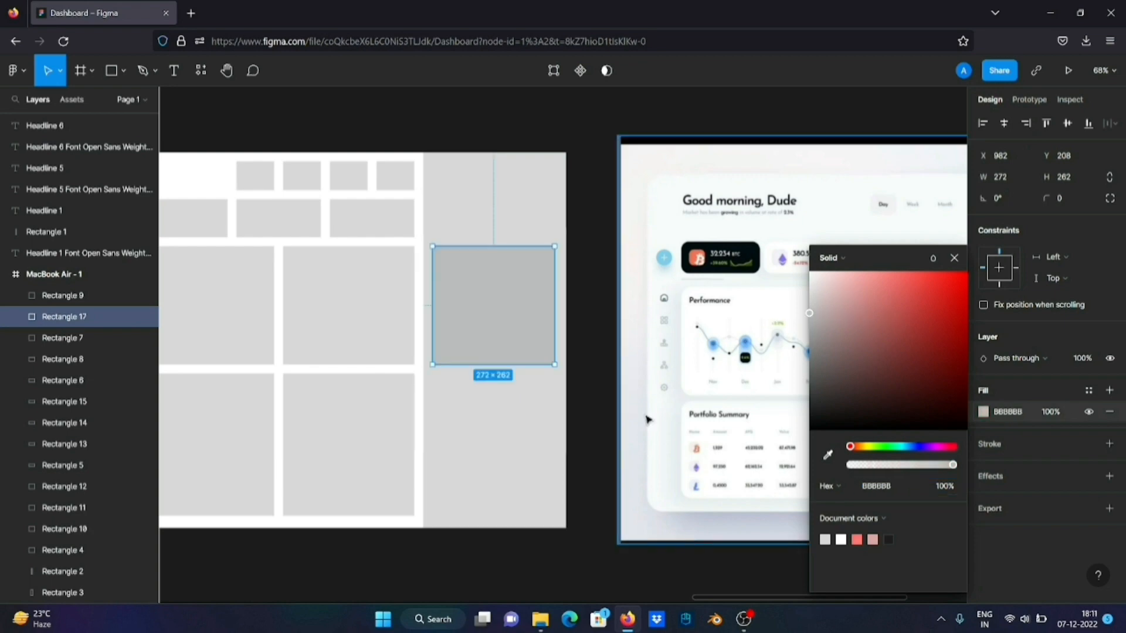
Compare the darkened sidebar block with the right-hand column of the reference dashboard
{"action": "scroll", "coordinate": [646, 417], "scroll_direction": "right", "scroll_amount": 7}
{"action": "scroll", "coordinate": [646, 419], "scroll_direction": "down", "scroll_amount": 3}
{"action": "scroll", "coordinate": [646, 419], "scroll_direction": "left", "scroll_amount": 5}
{"action": "scroll", "coordinate": [646, 419], "scroll_direction": "down", "scroll_amount": 2}
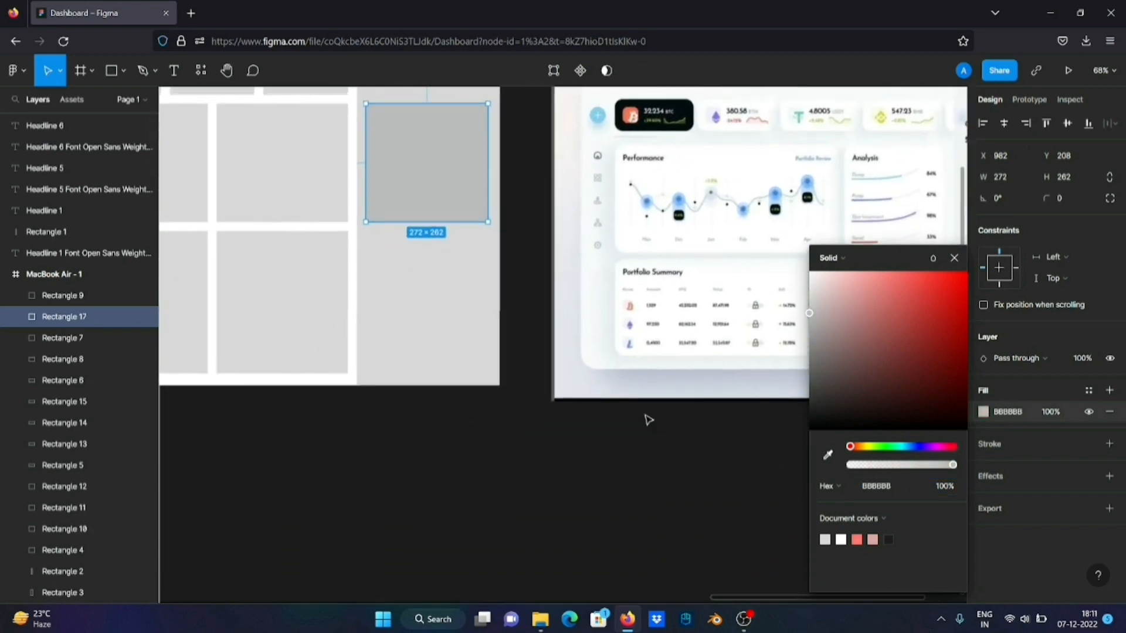
{"action": "scroll", "coordinate": [646, 419], "scroll_direction": "right", "scroll_amount": 8}
{"action": "scroll", "coordinate": [648, 420], "scroll_direction": "left", "scroll_amount": 7}
{"action": "scroll", "coordinate": [648, 420], "scroll_direction": "up", "scroll_amount": 3}
{"action": "scroll", "coordinate": [648, 420], "scroll_direction": "right", "scroll_amount": 2}
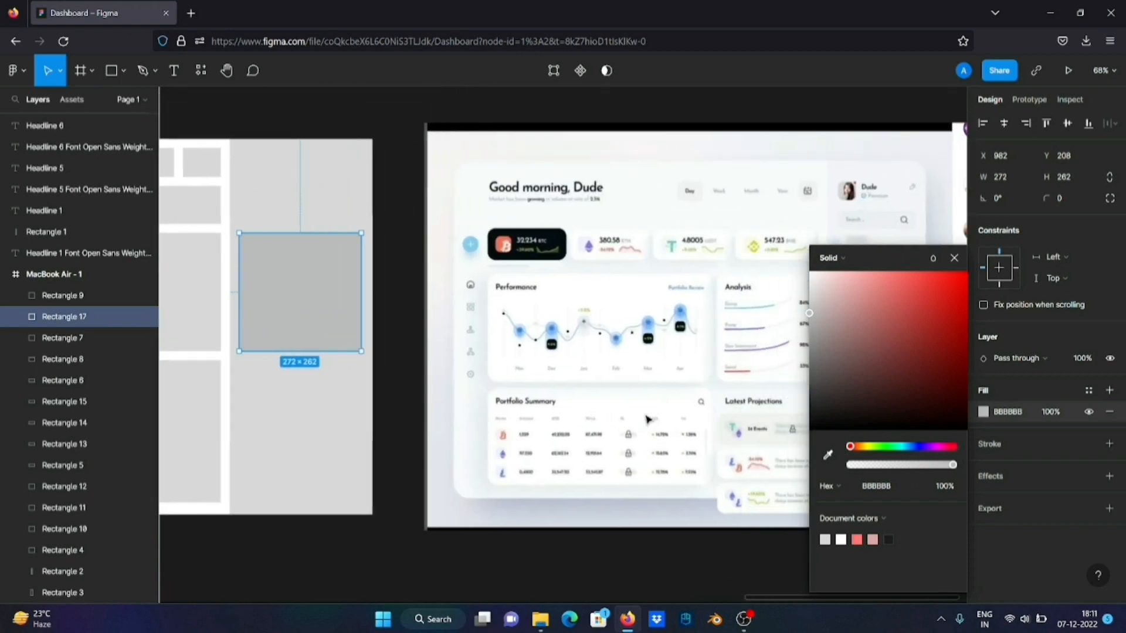
{"action": "left_click", "coordinate": [413, 257]}
{"action": "left_click", "coordinate": [306, 304]}
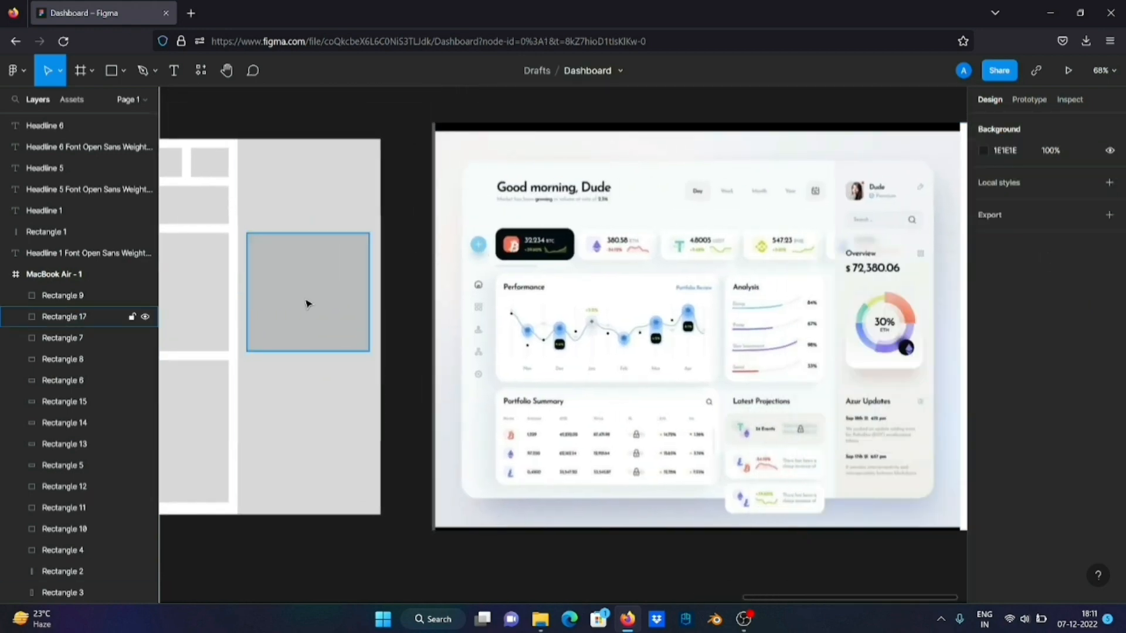
{"action": "scroll", "coordinate": [306, 305], "scroll_direction": "left", "scroll_amount": 2}
{"action": "left_click_drag", "start_coordinate": [384, 295], "coordinate": [389, 166]}
{"action": "key", "text": "Delete"}
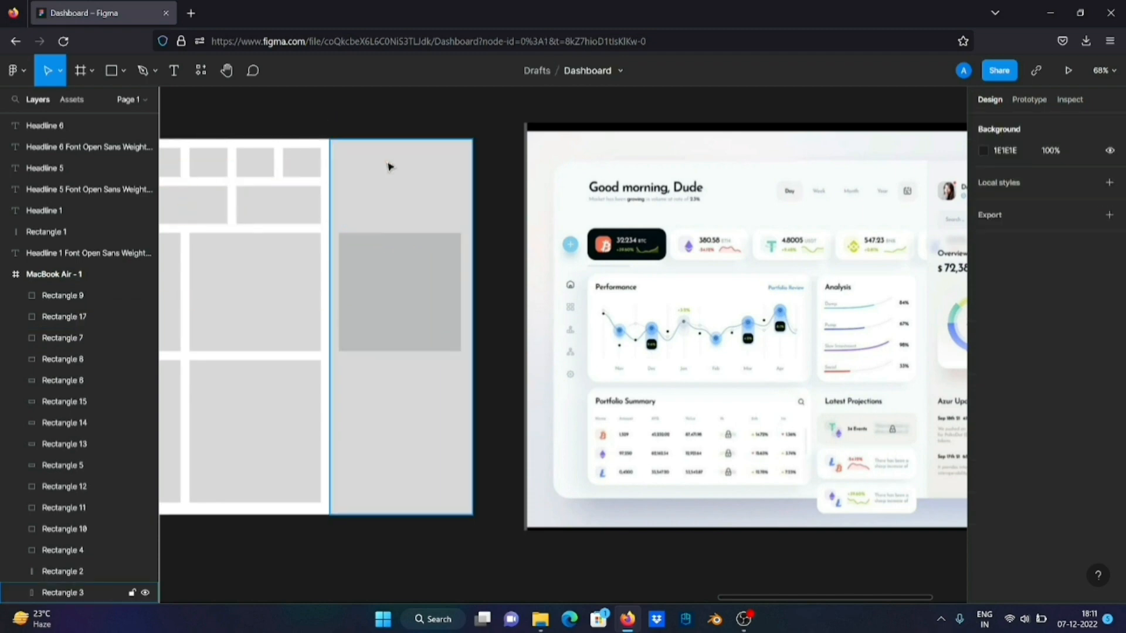
Duplicate the 188 × 84 block beside the sidebar onto it at X 982, Y 104, widened to 272 × 84
{"action": "left_click", "coordinate": [355, 258]}
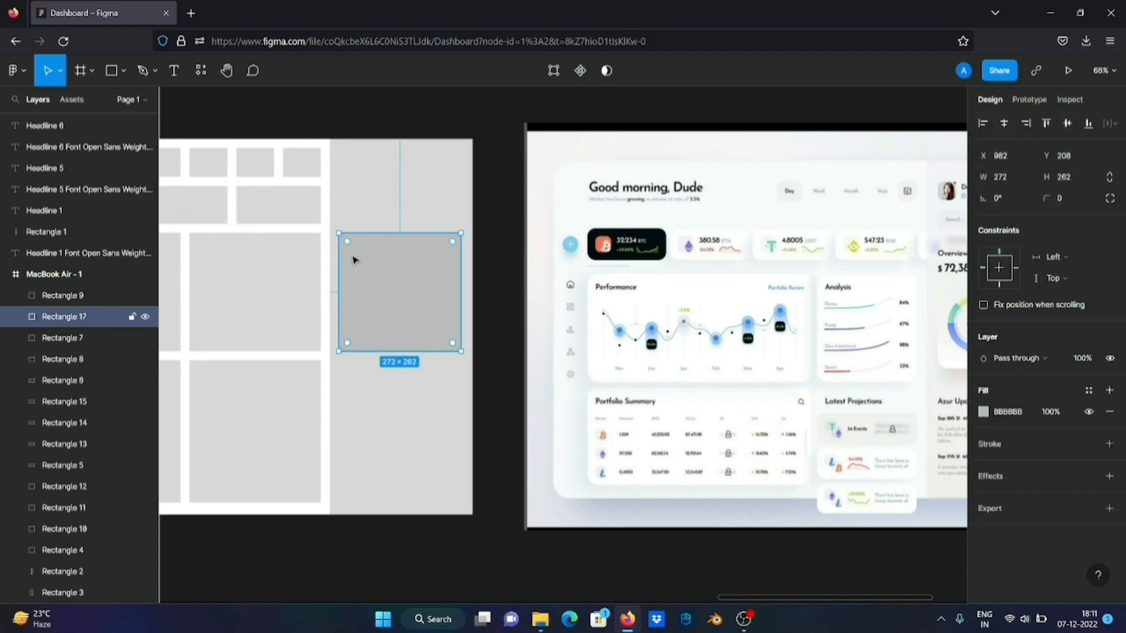
{"action": "left_click", "coordinate": [305, 265], "text": "shift"}
{"action": "left_click", "coordinate": [305, 208]}
{"action": "left_click_drag", "start_coordinate": [305, 208], "coordinate": [462, 198]}
{"action": "scroll", "coordinate": [369, 217], "scroll_direction": "right", "scroll_amount": 3}
{"action": "scroll", "coordinate": [368, 219], "scroll_direction": "left", "scroll_amount": 2}
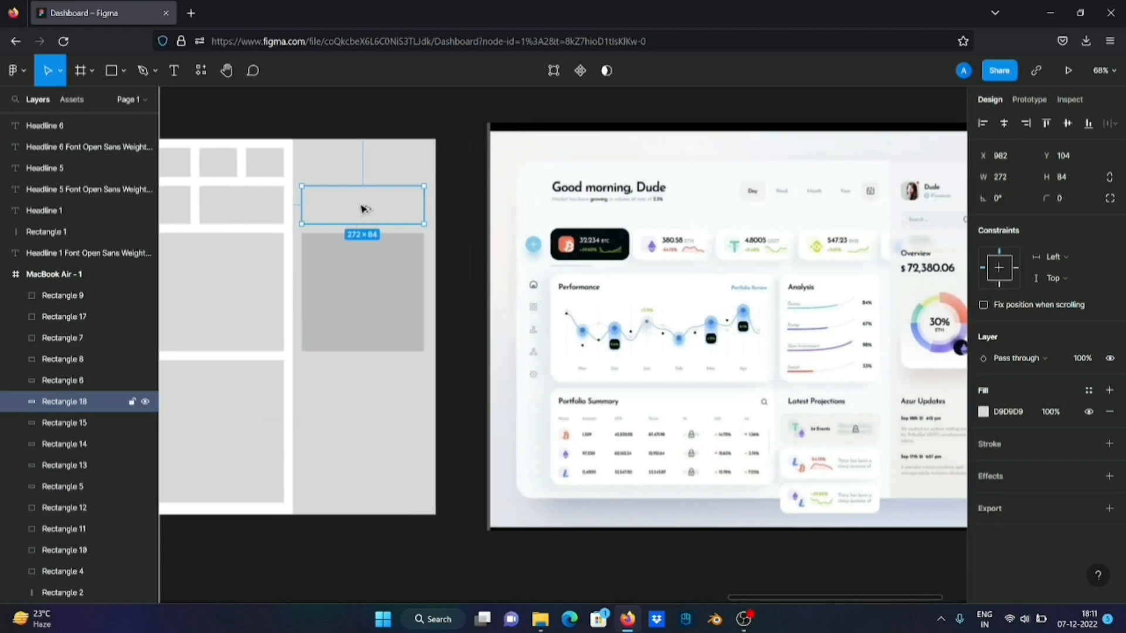
Duplicate the last 84 × 64 header block onto the sidebar at X 982, Y 20, widened to 272 × 64
{"action": "left_click", "coordinate": [278, 168]}
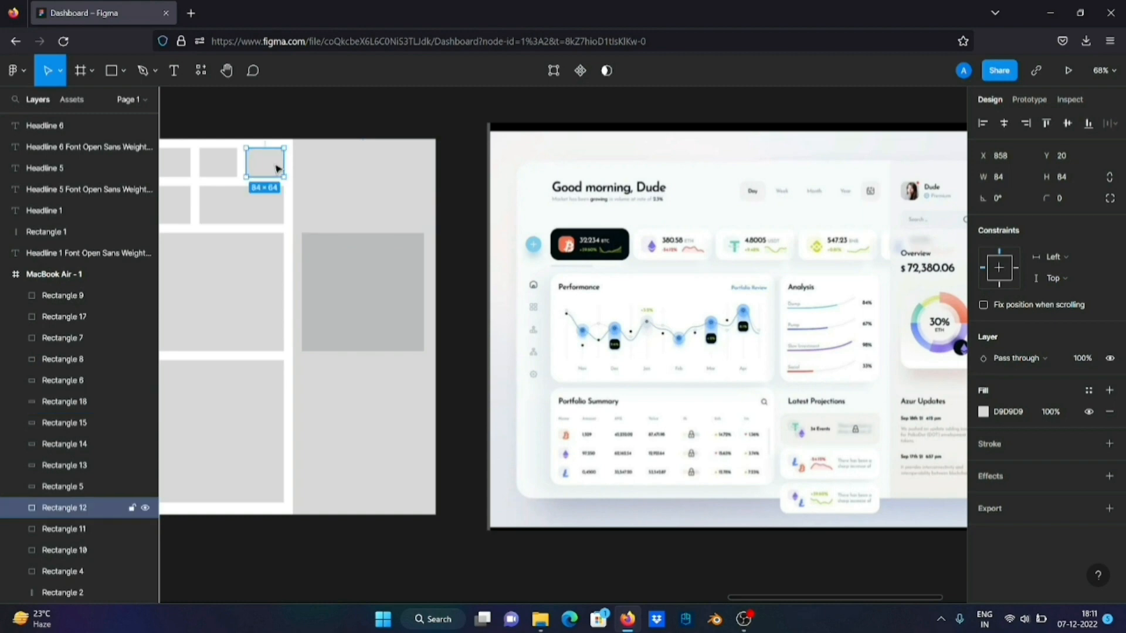
{"action": "left_click_drag", "start_coordinate": [277, 168], "coordinate": [416, 159]}
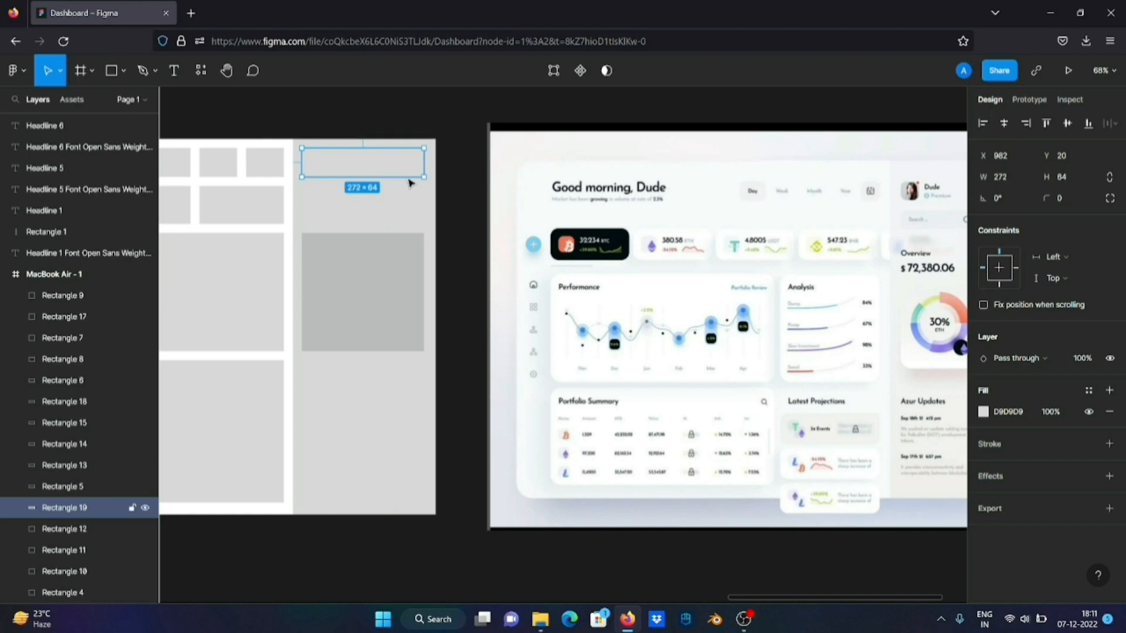
Set the fill of both upper sidebar blocks, 272 × 64 and 272 × 84, to C3C3C3 and deselect them
{"action": "left_click", "coordinate": [413, 197], "text": "shift"}
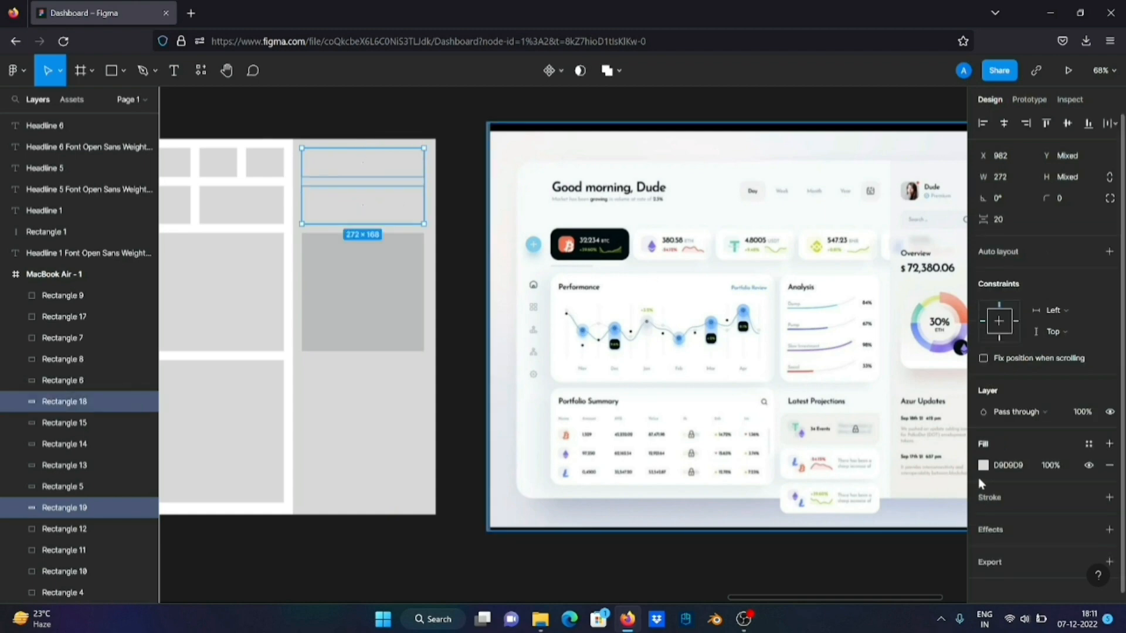
{"action": "left_click", "coordinate": [983, 465]}
{"action": "mouse_move", "coordinate": [812, 304]}
{"action": "left_mouse_down"}
{"action": "mouse_move", "coordinate": [805, 296]}
{"action": "mouse_move", "coordinate": [805, 316]}
{"action": "left_mouse_up"}
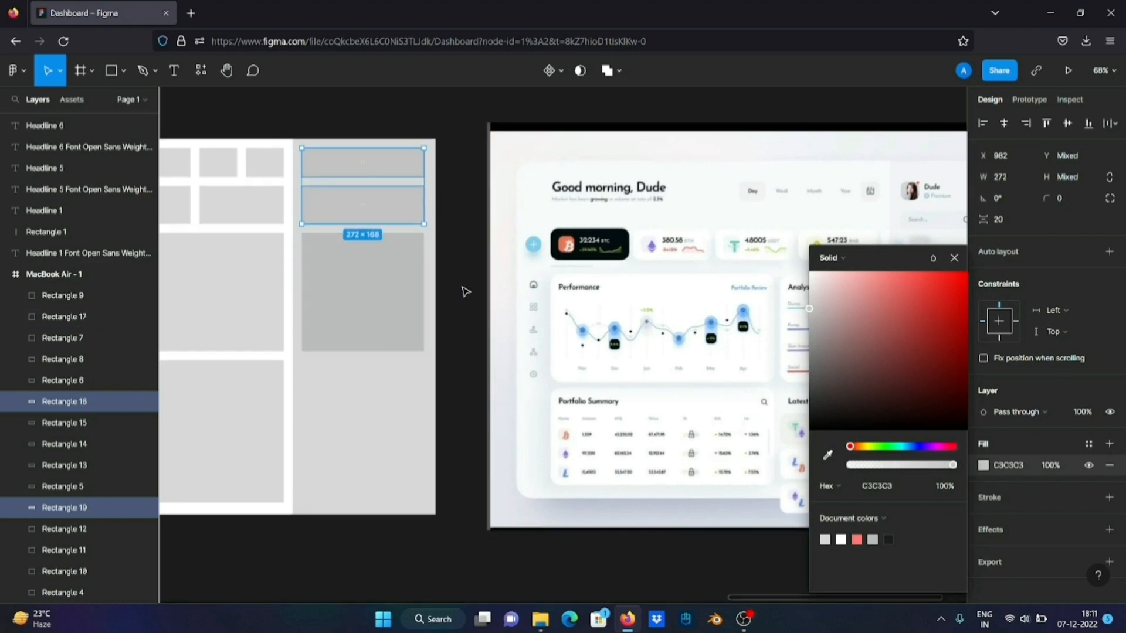
{"action": "left_click", "coordinate": [463, 289]}
Compare the block layout with the reference, matching the 292 × 315 block against the Latest Projections section
{"action": "scroll", "coordinate": [463, 293], "scroll_direction": "left", "scroll_amount": 5}
{"action": "scroll", "coordinate": [462, 293], "scroll_direction": "down", "scroll_amount": 3}
{"action": "scroll", "coordinate": [462, 293], "scroll_direction": "left", "scroll_amount": 2}
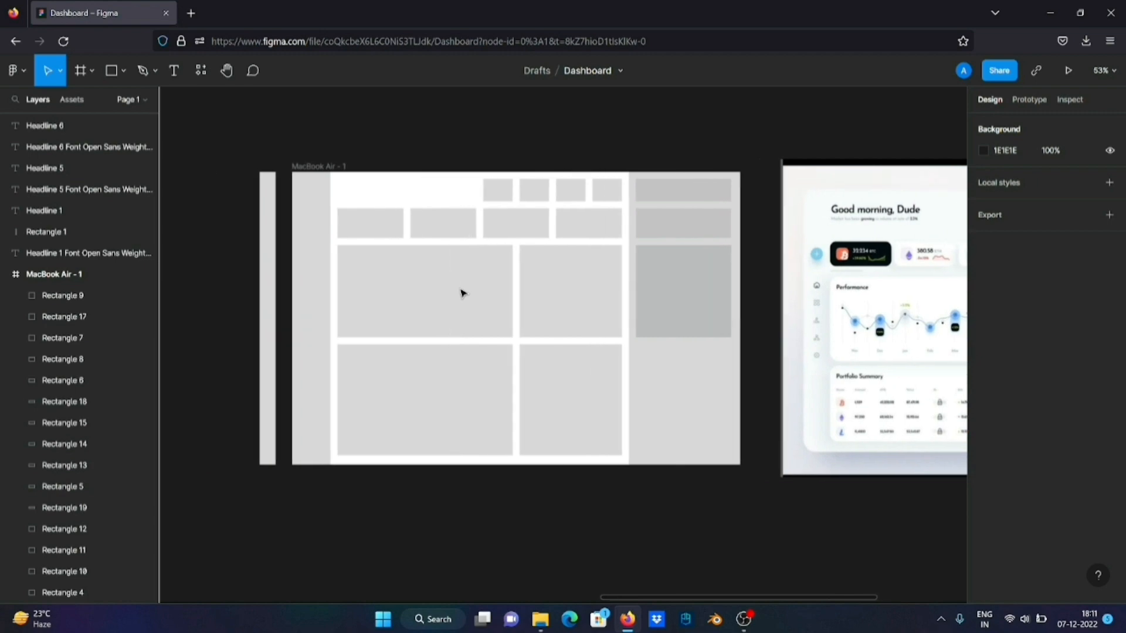
{"action": "scroll", "coordinate": [666, 317], "scroll_direction": "right", "scroll_amount": 6}
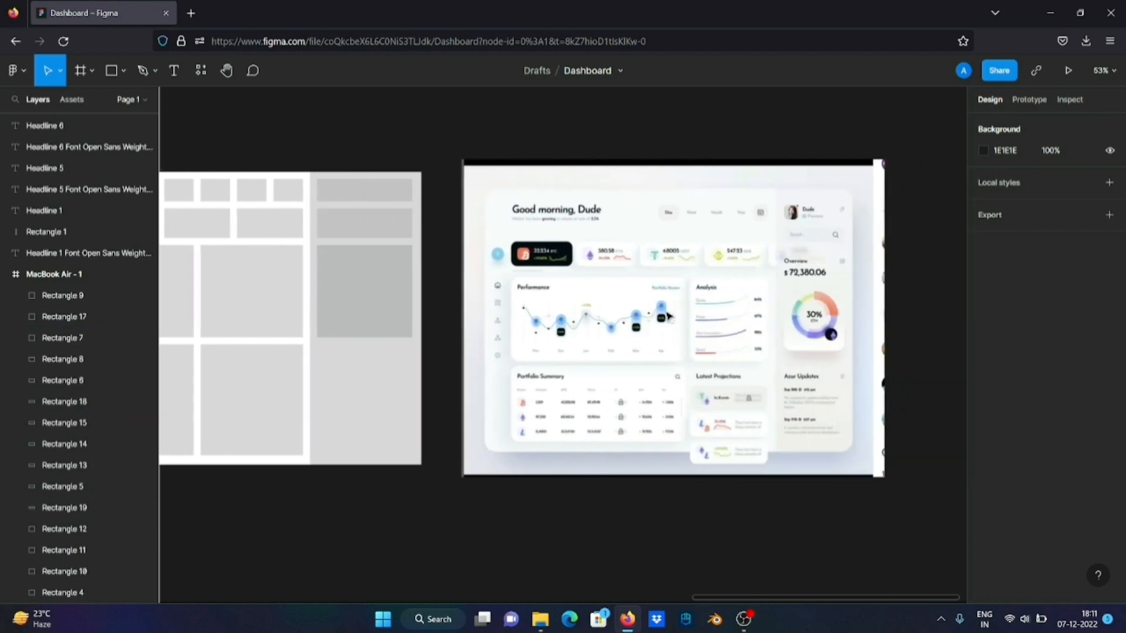
{"action": "scroll", "coordinate": [667, 316], "scroll_direction": "left", "scroll_amount": 3}
{"action": "scroll", "coordinate": [667, 317], "scroll_direction": "left", "scroll_amount": 2}
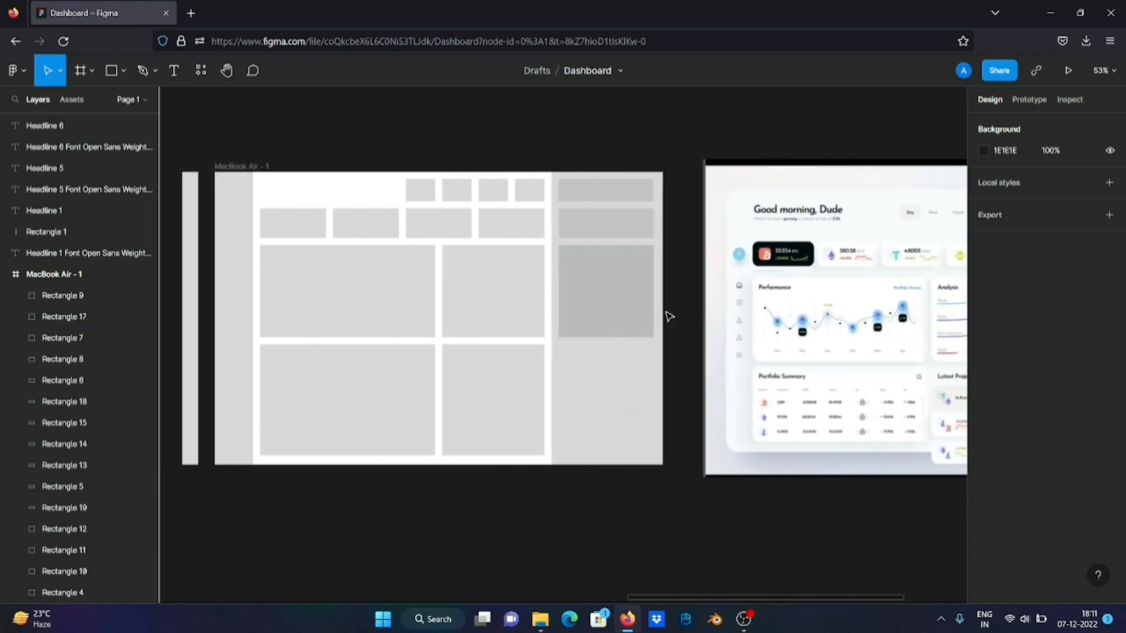
{"action": "scroll", "coordinate": [667, 317], "scroll_direction": "right", "scroll_amount": 2}
{"action": "scroll", "coordinate": [667, 317], "scroll_direction": "right", "scroll_amount": 3}
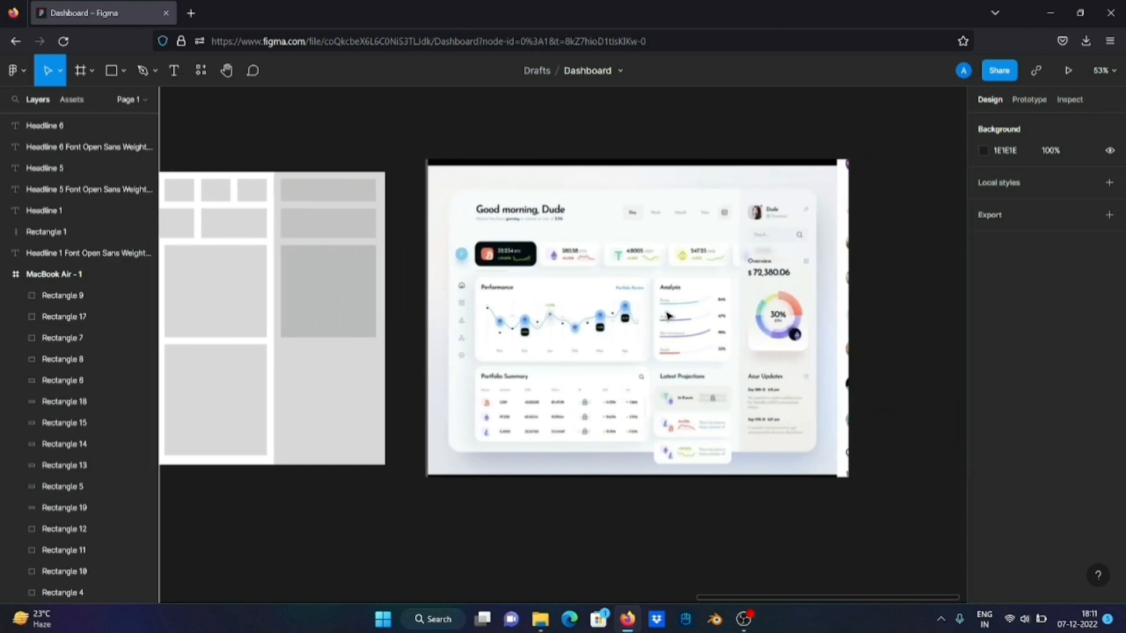
{"action": "scroll", "coordinate": [667, 317], "scroll_direction": "left", "scroll_amount": 4}
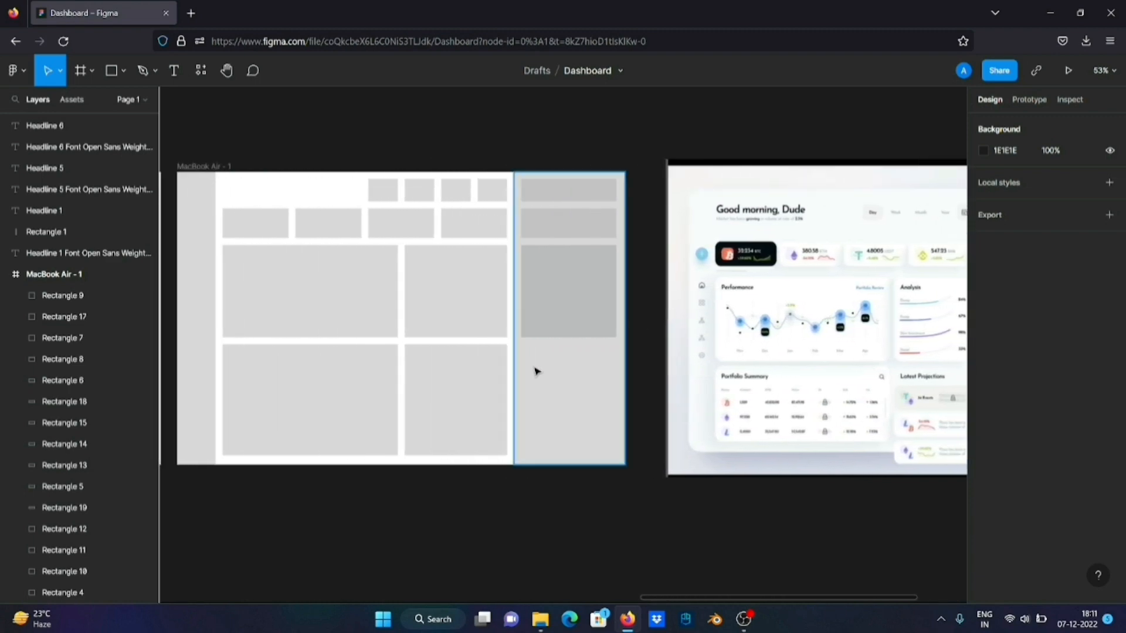
{"action": "left_click", "coordinate": [471, 419]}
{"action": "left_click", "coordinate": [471, 419]}
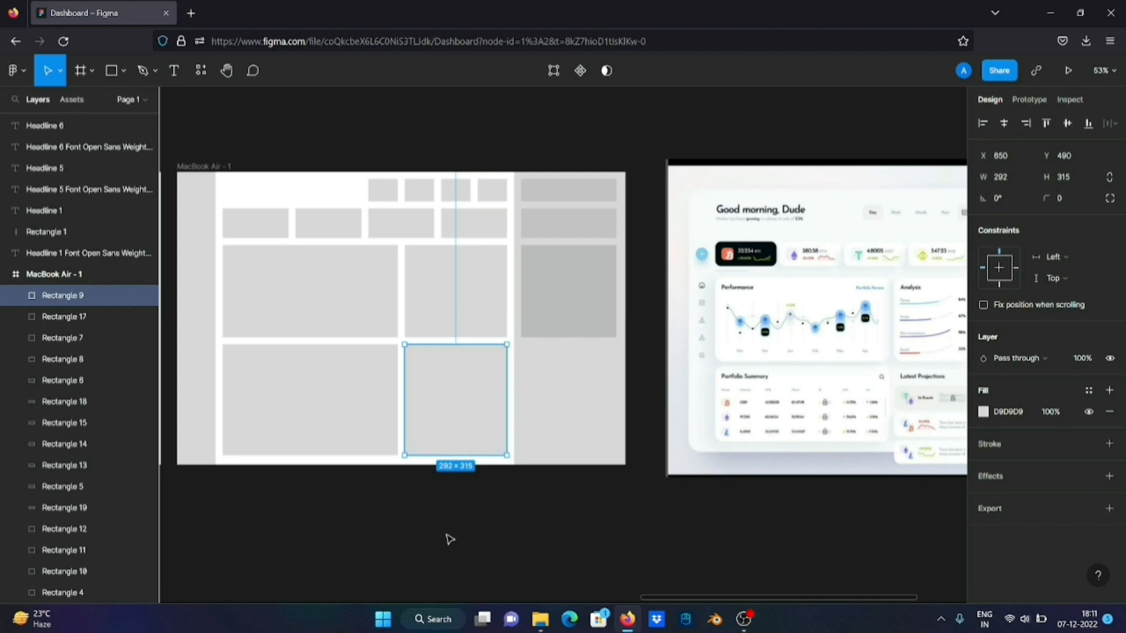
{"action": "scroll", "coordinate": [518, 501], "scroll_direction": "right", "scroll_amount": 5}
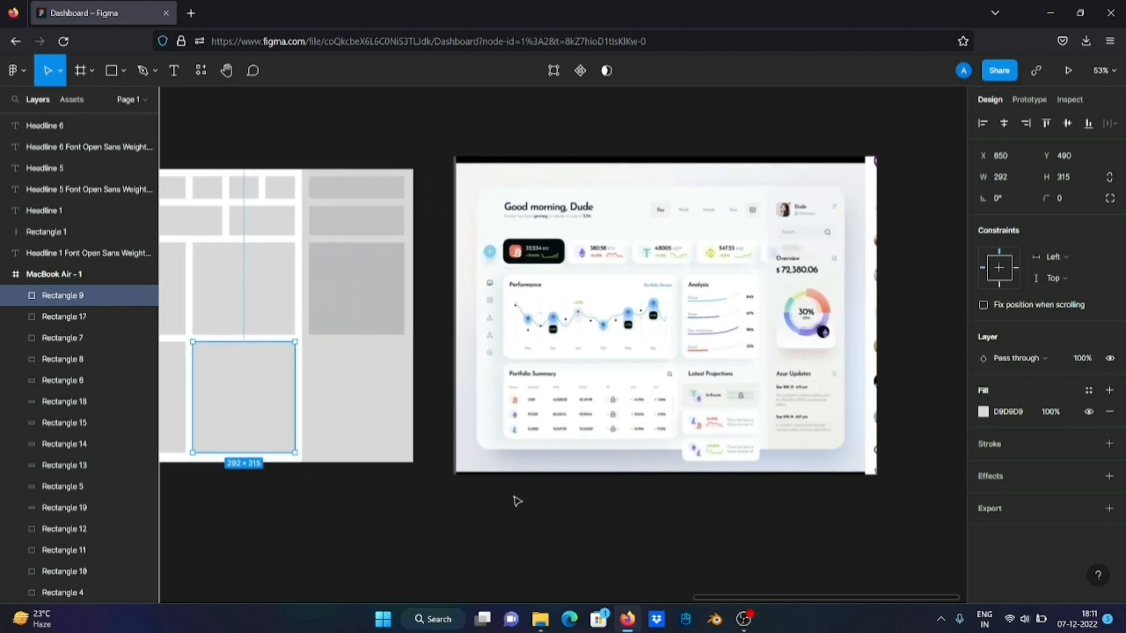
{"action": "scroll", "coordinate": [517, 502], "scroll_direction": "left", "scroll_amount": 1}
{"action": "scroll", "coordinate": [389, 415], "scroll_direction": "left", "scroll_amount": 5}
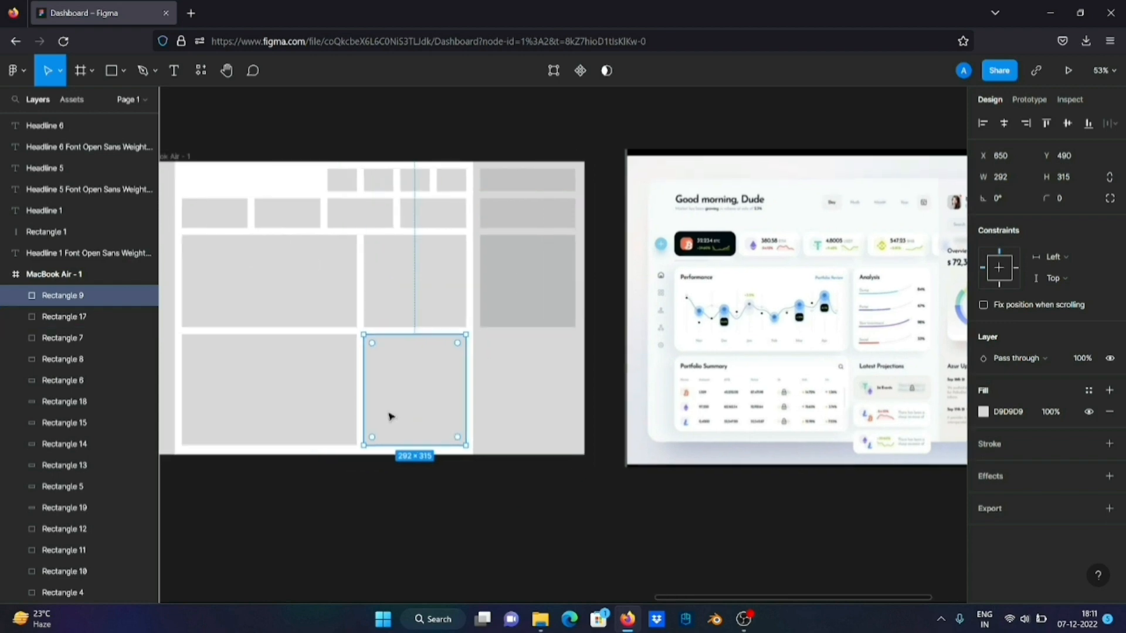
Duplicate the sidebar's 272 × 84 block onto the 292 × 315 block at X 660, Y 513
{"action": "left_click", "coordinate": [504, 216]}
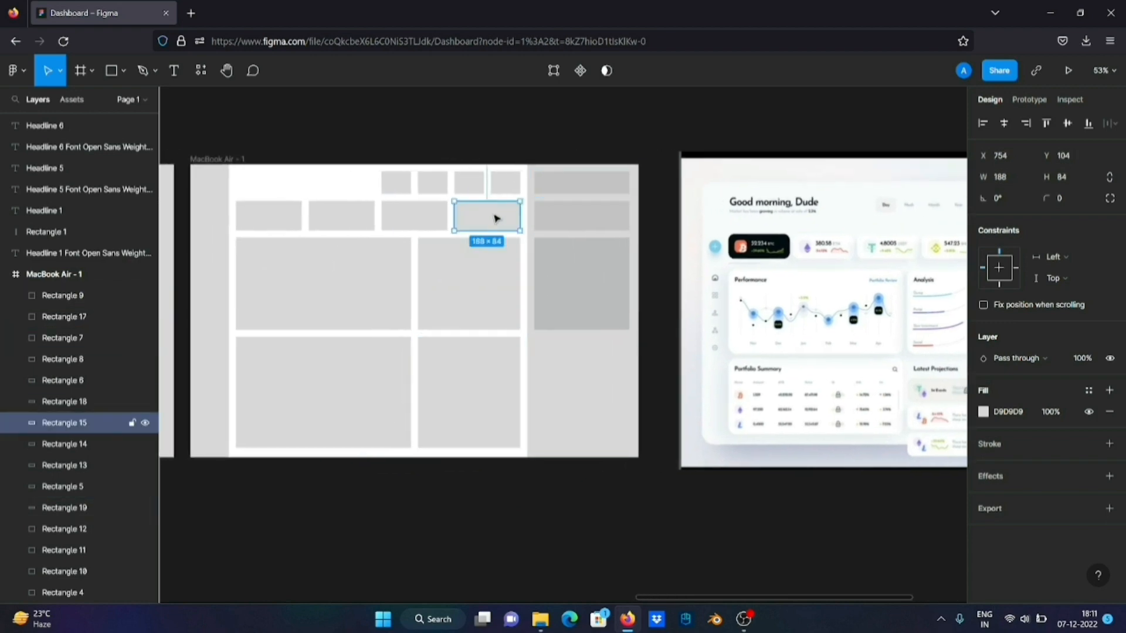
{"action": "left_click", "coordinate": [619, 205]}
{"action": "left_click_drag", "start_coordinate": [597, 219], "coordinate": [485, 365]}
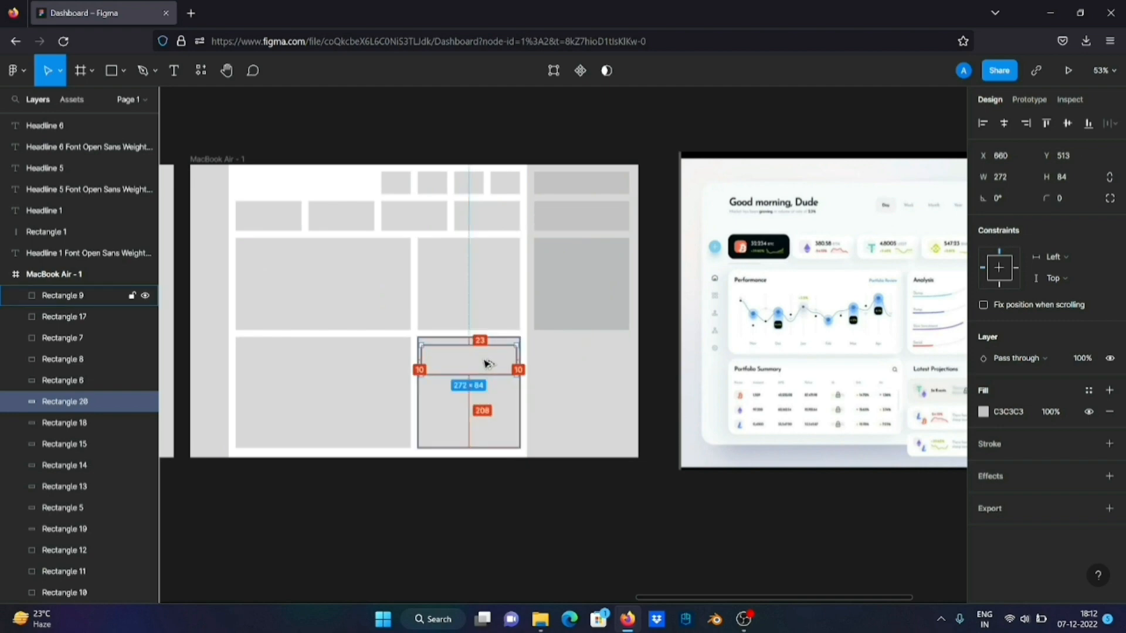
{"action": "key", "text": "alt+space"}
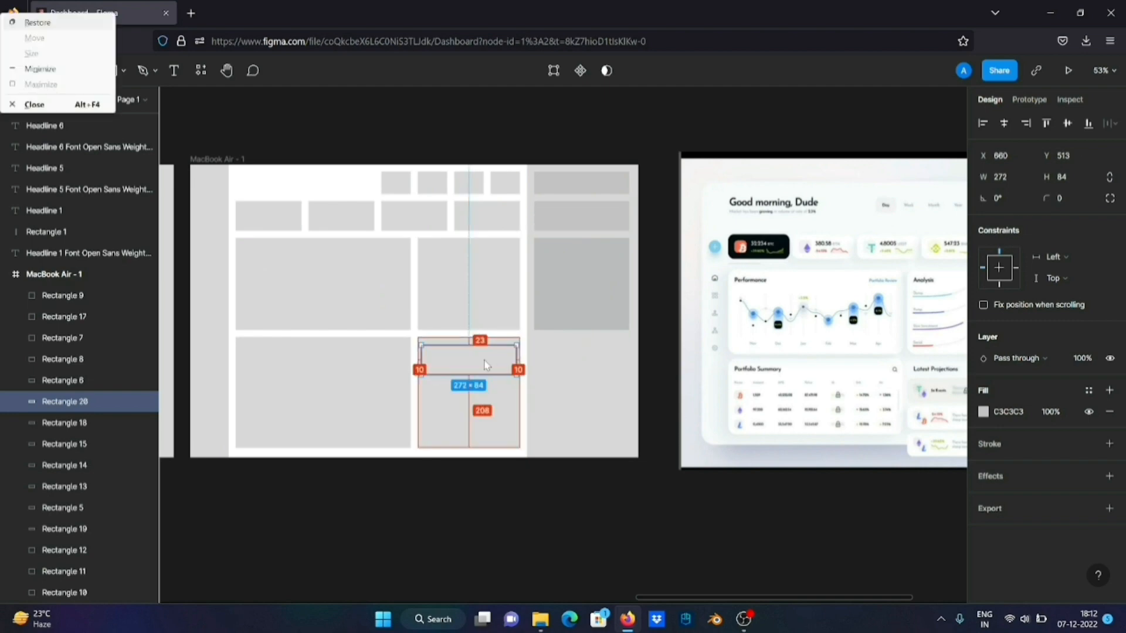
{"action": "key", "text": "Escape"}
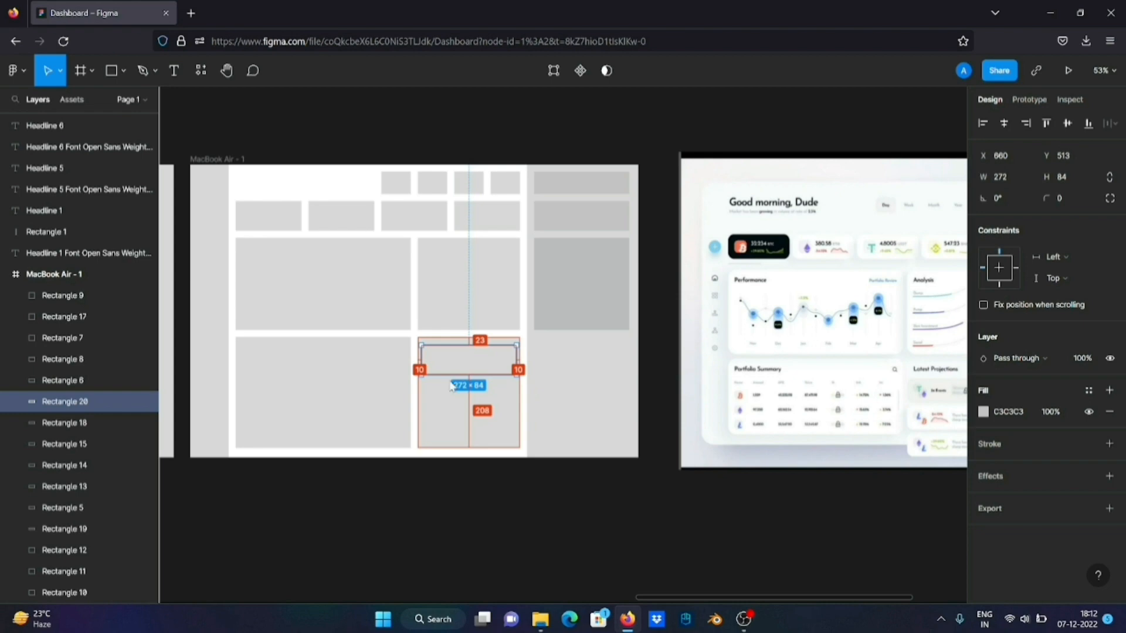
Cut the hidden 272 × 84 copy and paste it above the 292 × 315 block at X 660, Y 513
{"action": "scroll", "coordinate": [490, 382], "scroll_direction": "up", "scroll_amount": 5}
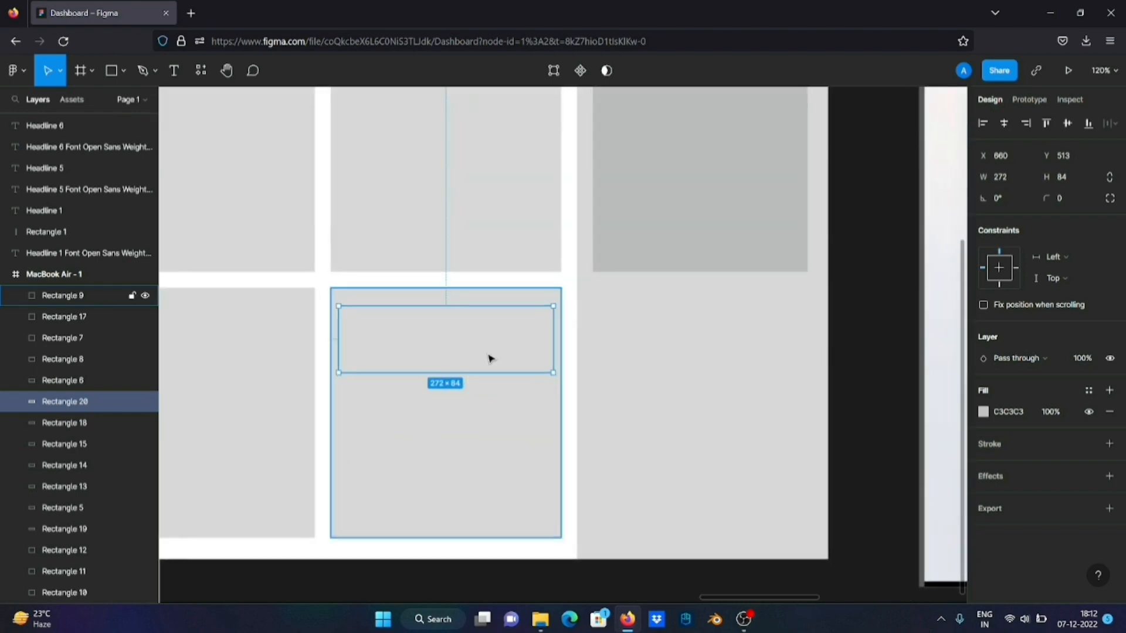
{"action": "key", "text": "Delete"}
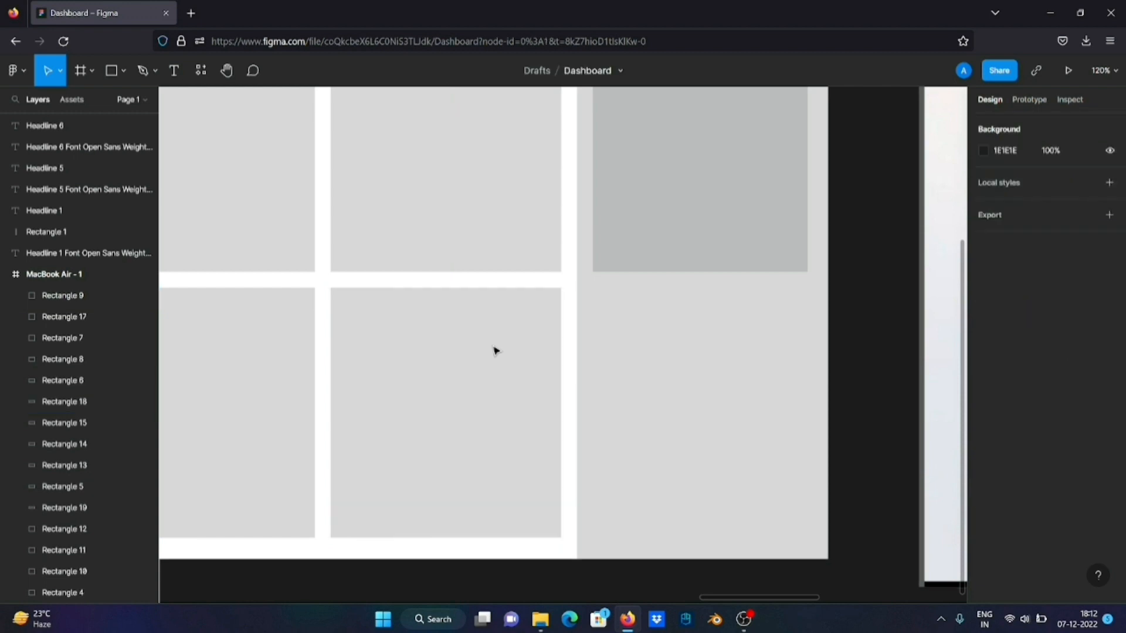
{"action": "left_click", "coordinate": [462, 387]}
{"action": "key", "text": "ctrl+v"}
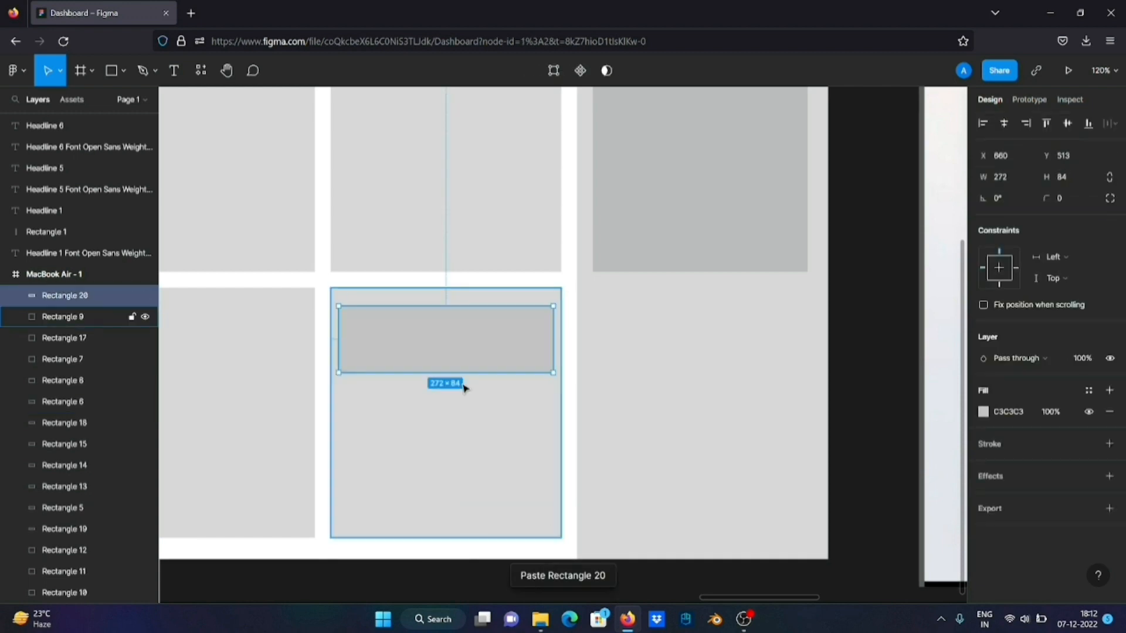
Move the 272 × 84 card lower in its block and stack two duplicates beneath it, the last overhanging the block's bottom edge
{"action": "scroll", "coordinate": [503, 346], "scroll_direction": "down", "scroll_amount": 5}
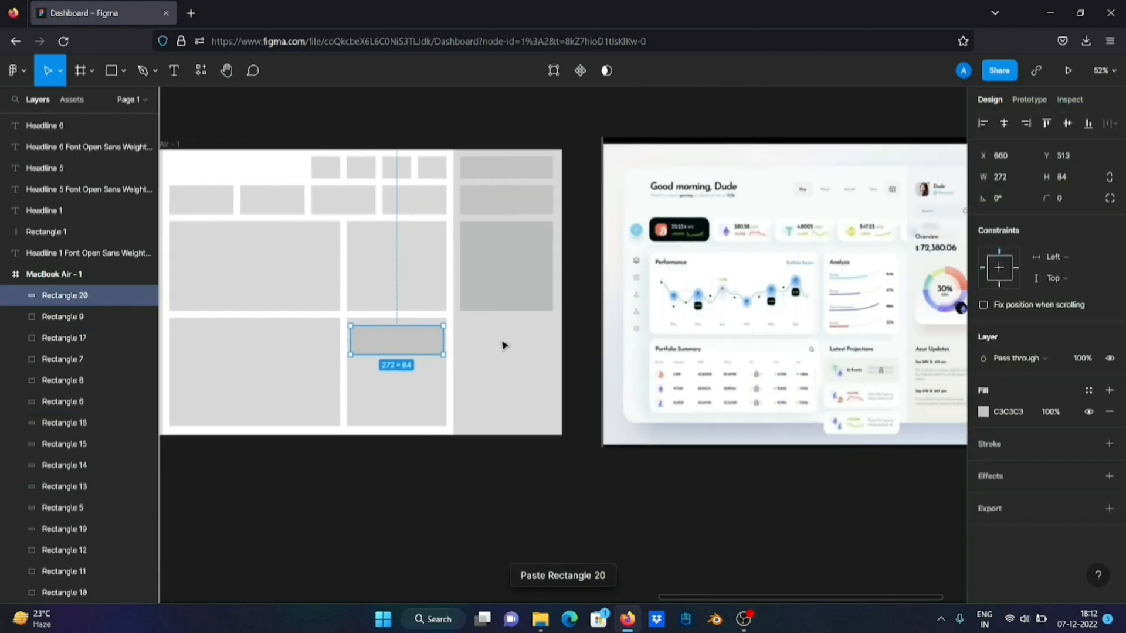
{"action": "scroll", "coordinate": [496, 336], "scroll_direction": "left", "scroll_amount": 1}
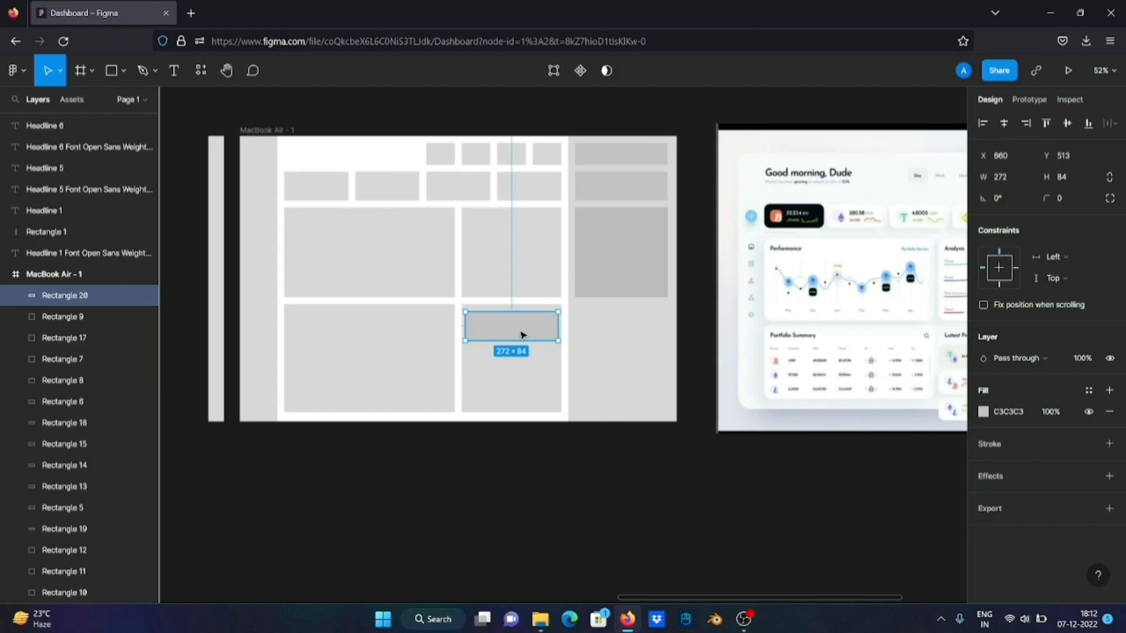
{"action": "left_click_drag", "start_coordinate": [523, 335], "coordinate": [524, 416]}
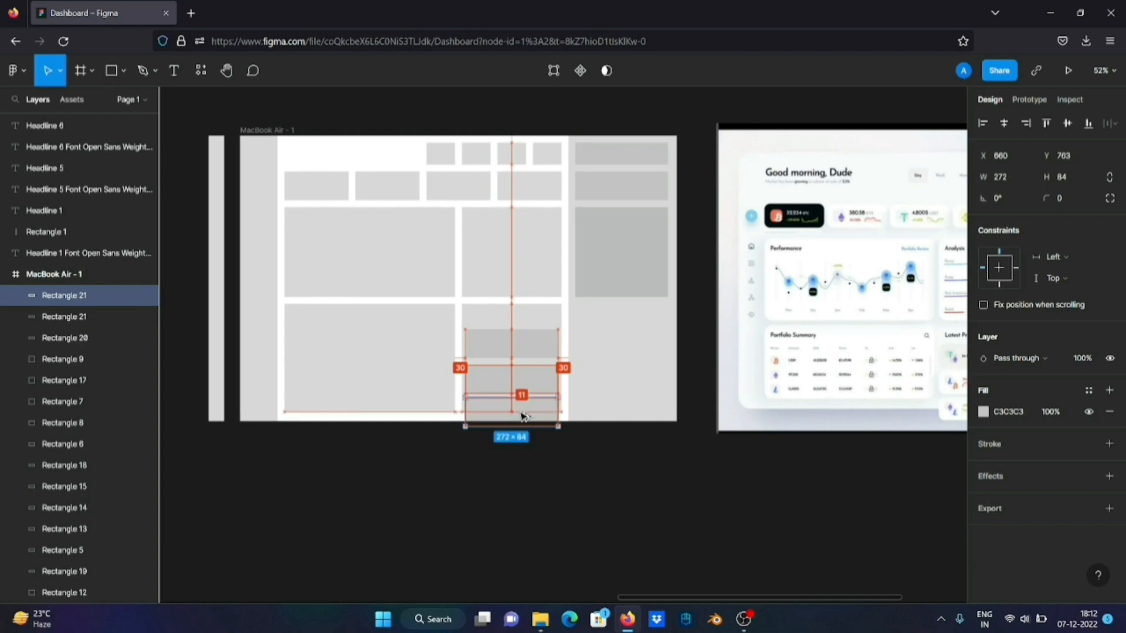
{"action": "left_click", "coordinate": [617, 476]}
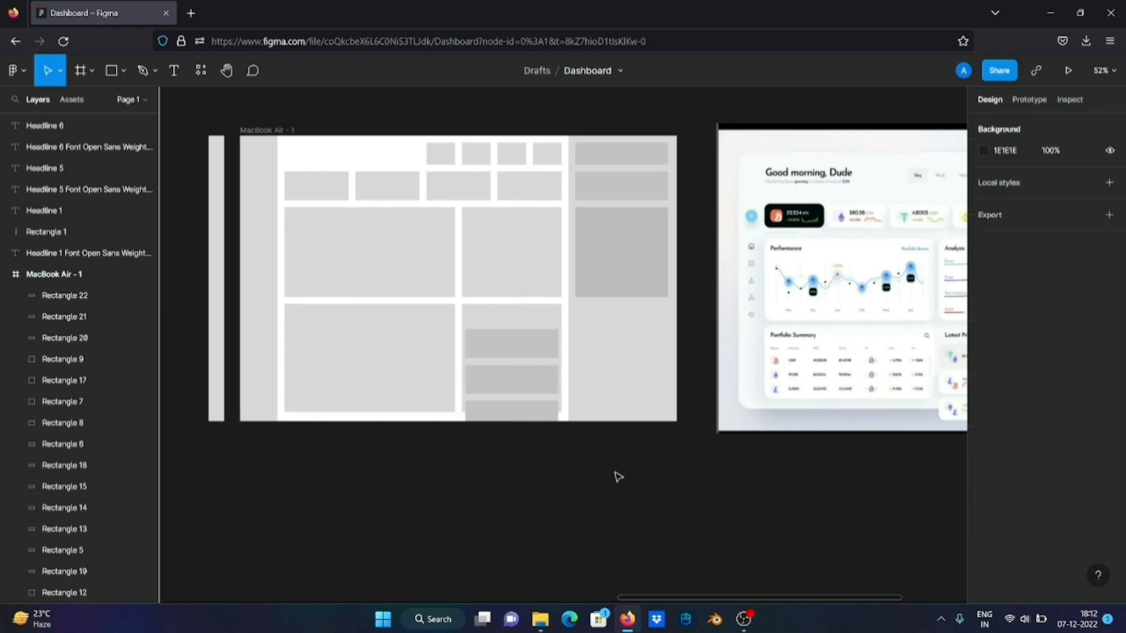
{"action": "scroll", "coordinate": [617, 477], "scroll_direction": "down", "scroll_amount": 3, "text": "ctrl"}
{"action": "scroll", "coordinate": [617, 476], "scroll_direction": "up", "scroll_amount": 5, "text": "ctrl"}
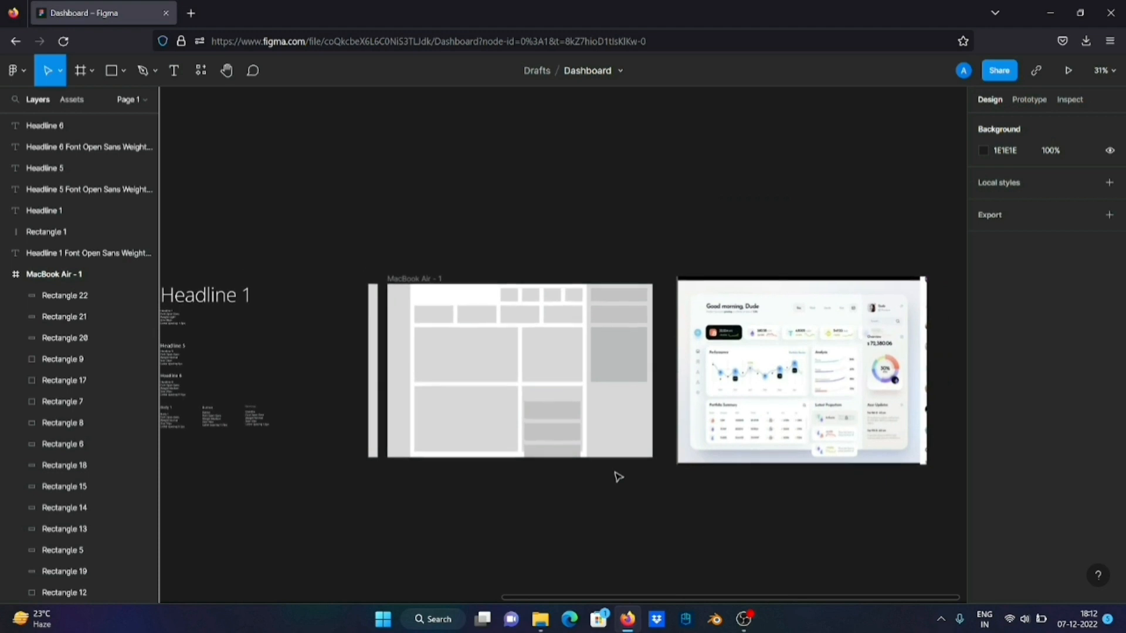
{"action": "scroll", "coordinate": [618, 477], "scroll_direction": "down", "scroll_amount": 3, "text": "ctrl"}
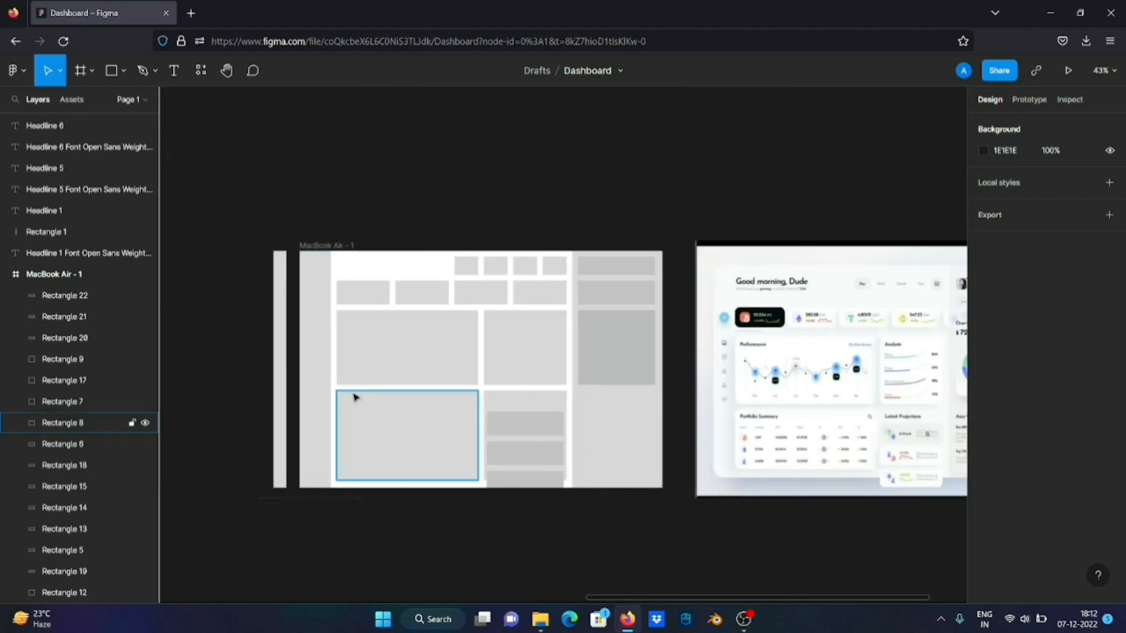
{"action": "scroll", "coordinate": [676, 394], "scroll_direction": "right", "scroll_amount": 2}
{"action": "scroll", "coordinate": [677, 394], "scroll_direction": "left", "scroll_amount": 2}
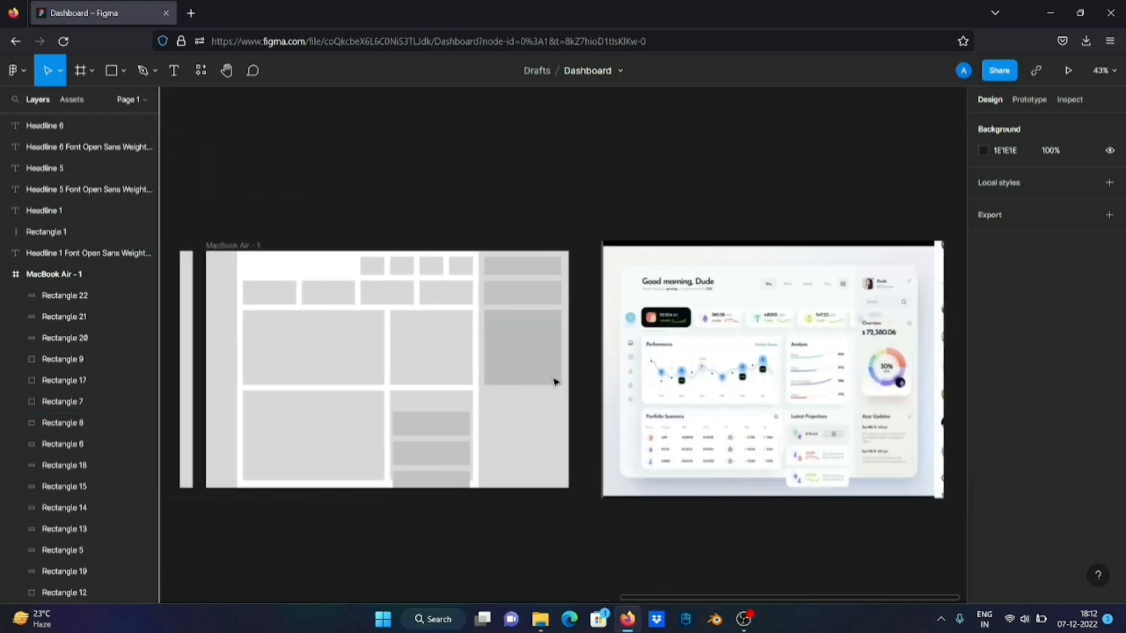